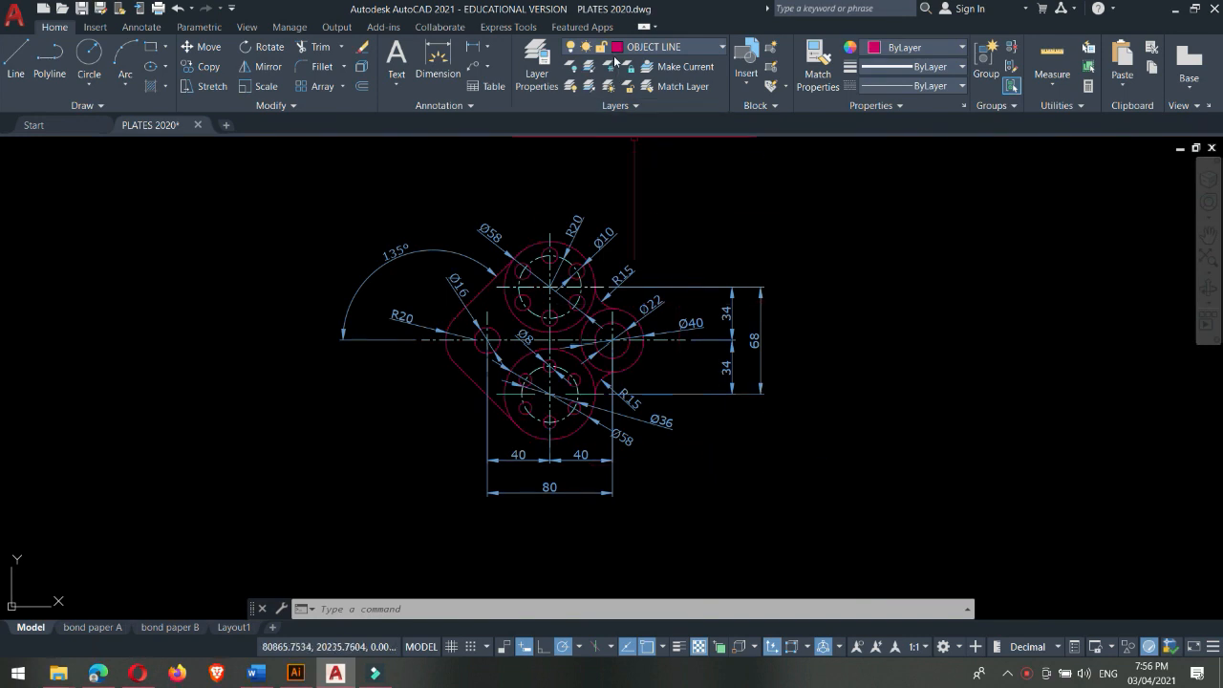
# - Turn off the DIMENSIONS layer to view the bare plate outline, and turn the layer back on
pyautogui.click(668, 52)
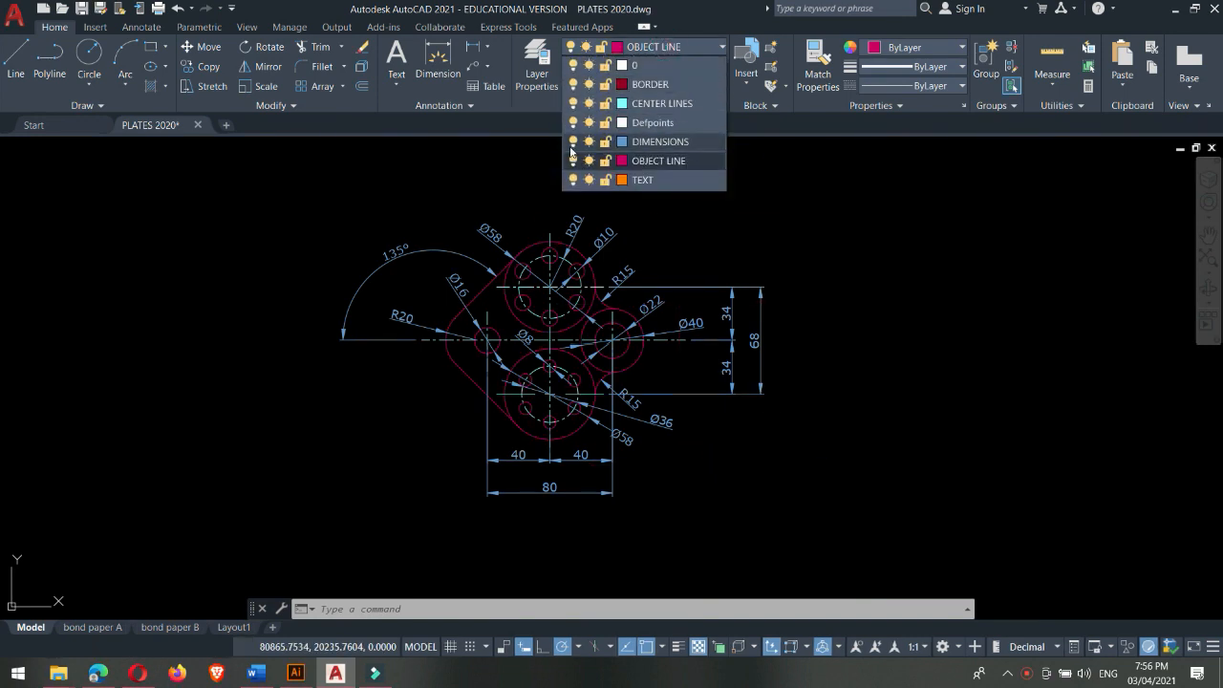
pyautogui.click(573, 141)
pyautogui.click(776, 385)
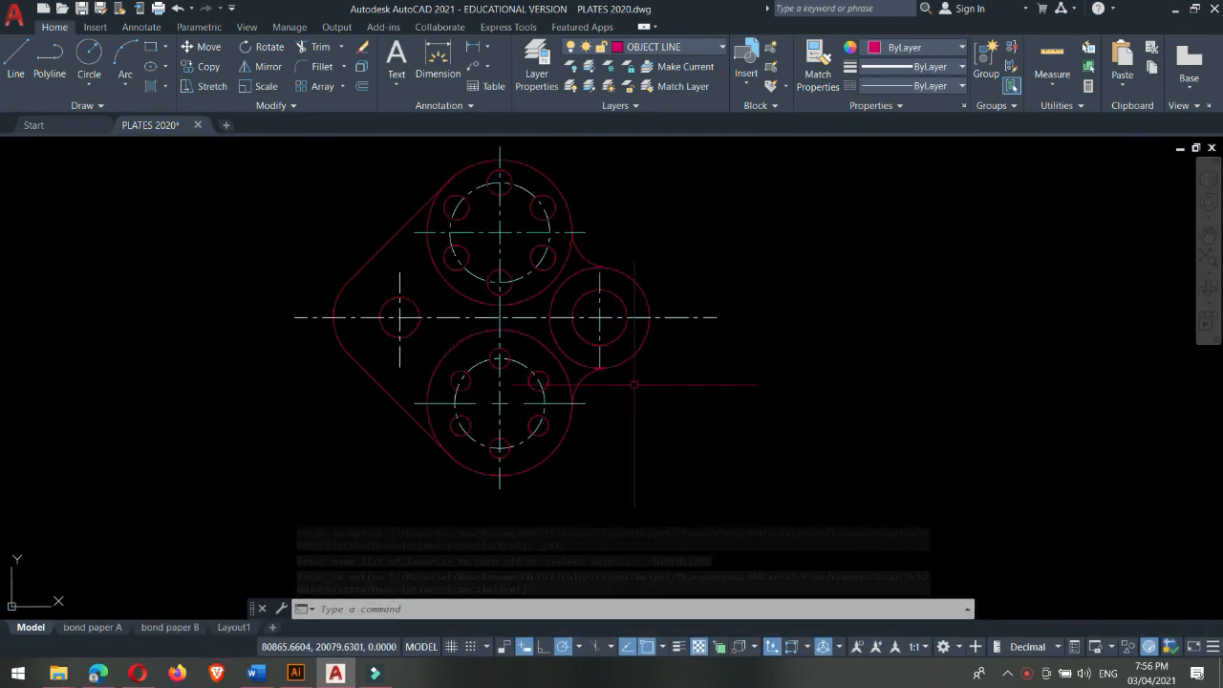
pyautogui.scroll(2, 612, 378)
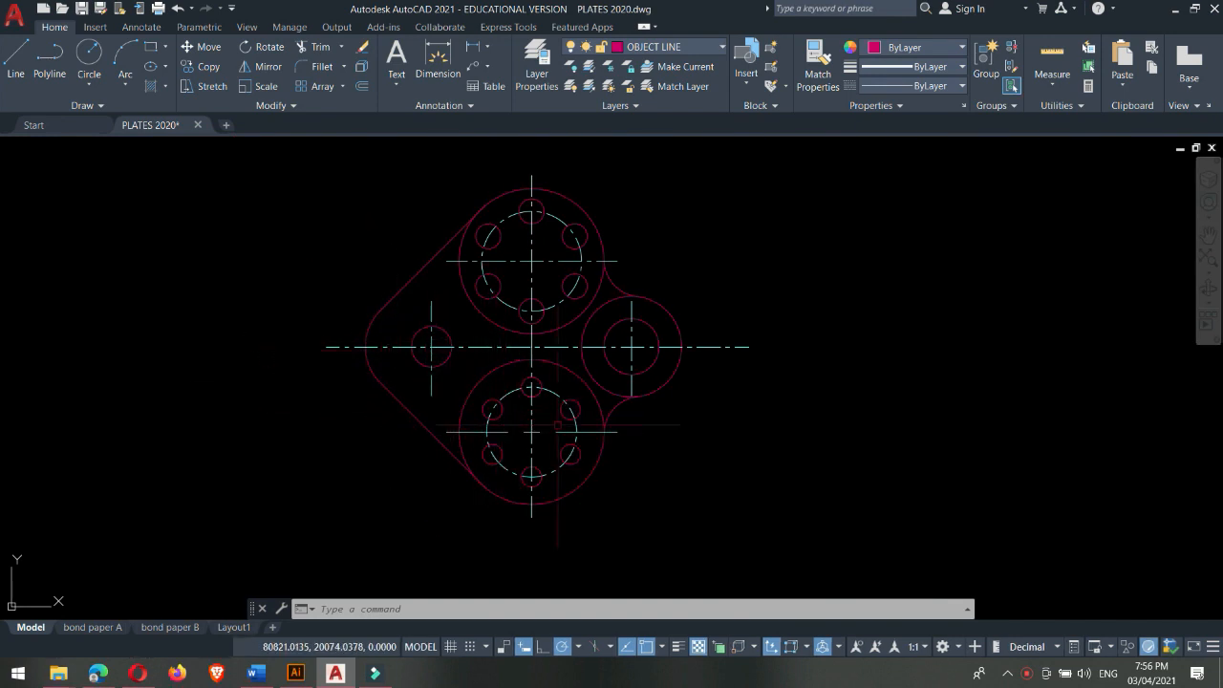
pyautogui.scroll(1, 610, 379)
pyautogui.scroll(-1, 609, 379)
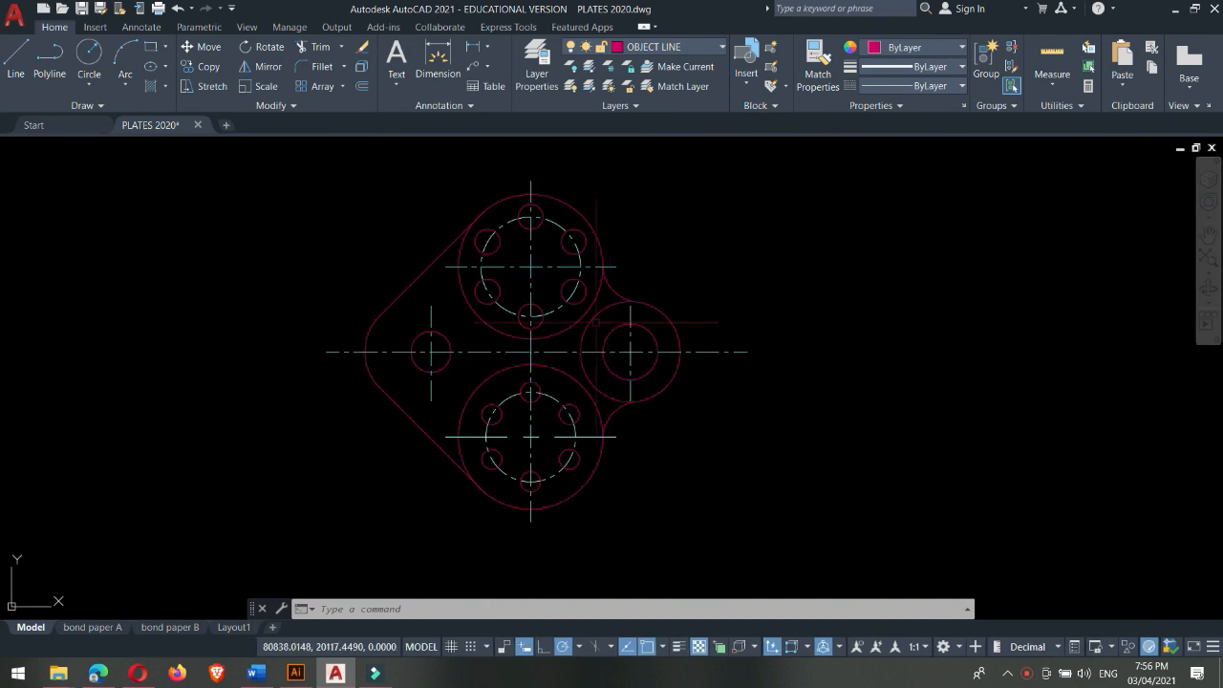
pyautogui.click(666, 48)
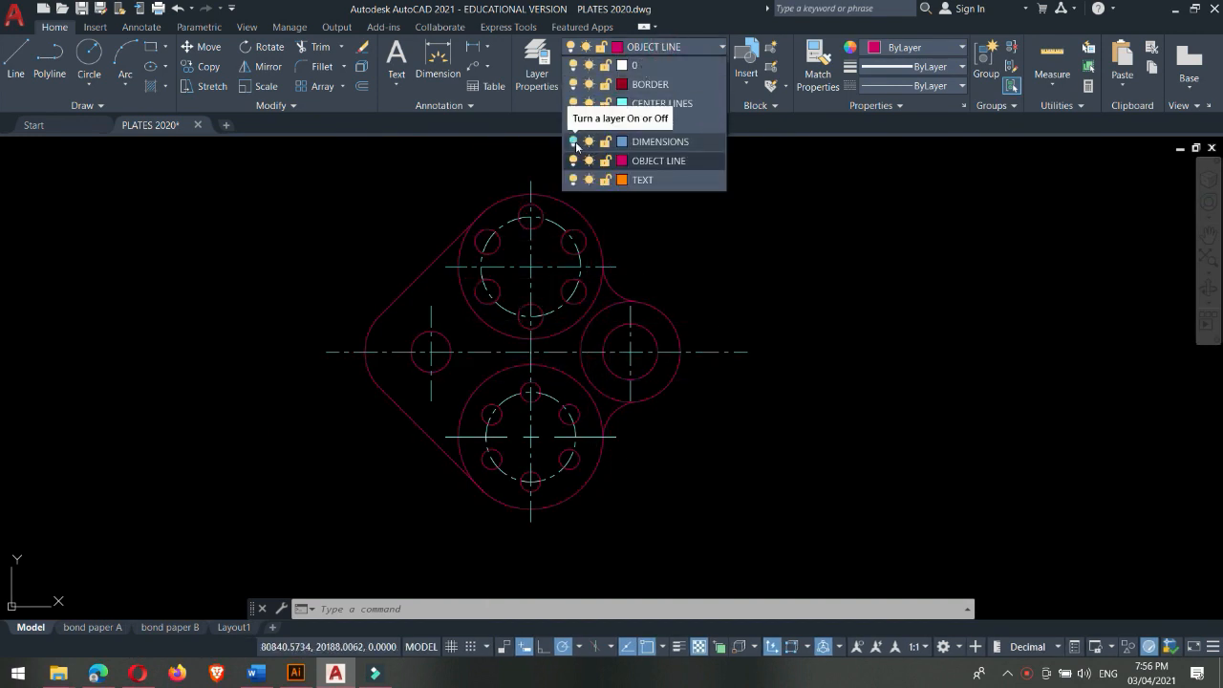
pyautogui.click(573, 142)
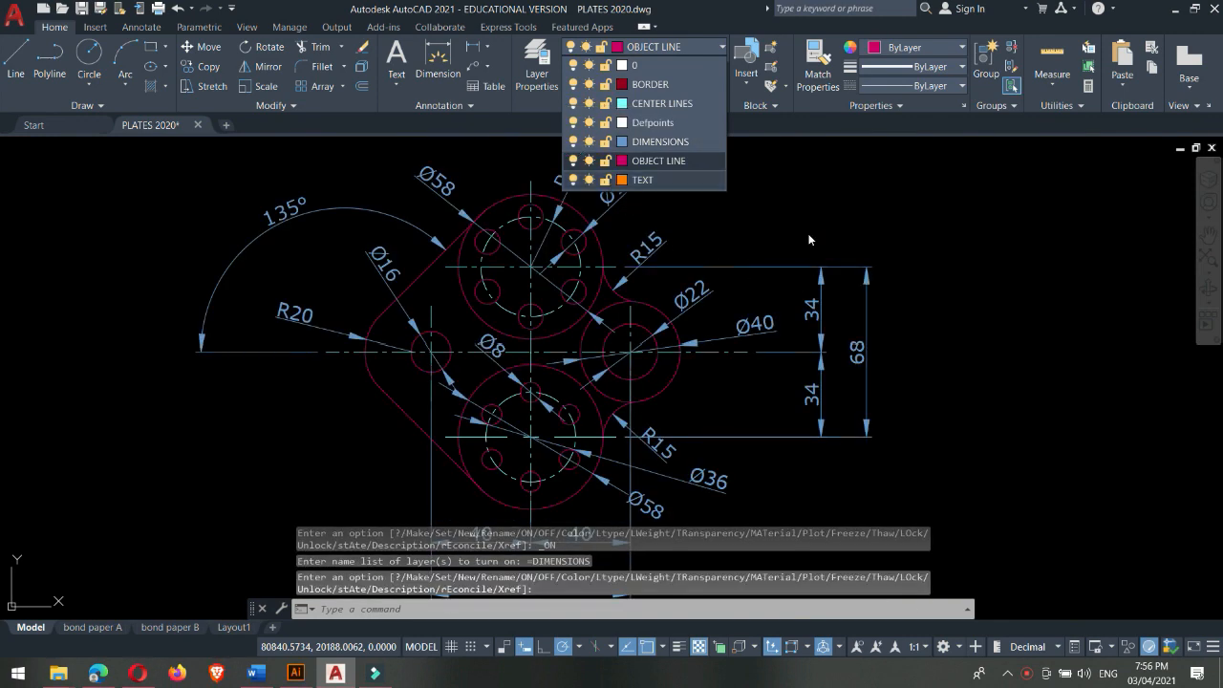
# - Examine the diameters, radii and centre distances on the dimensioned plate drawing
pyautogui.scroll(-3, 755, 229)
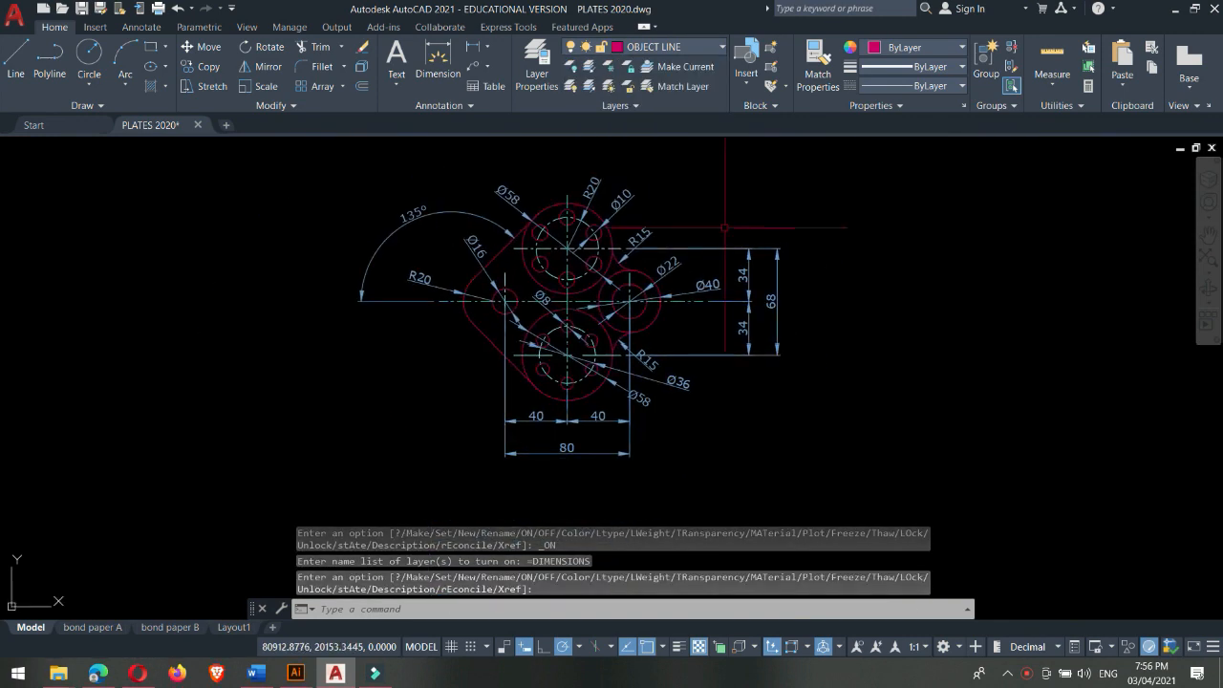
pyautogui.scroll(2, 650, 287)
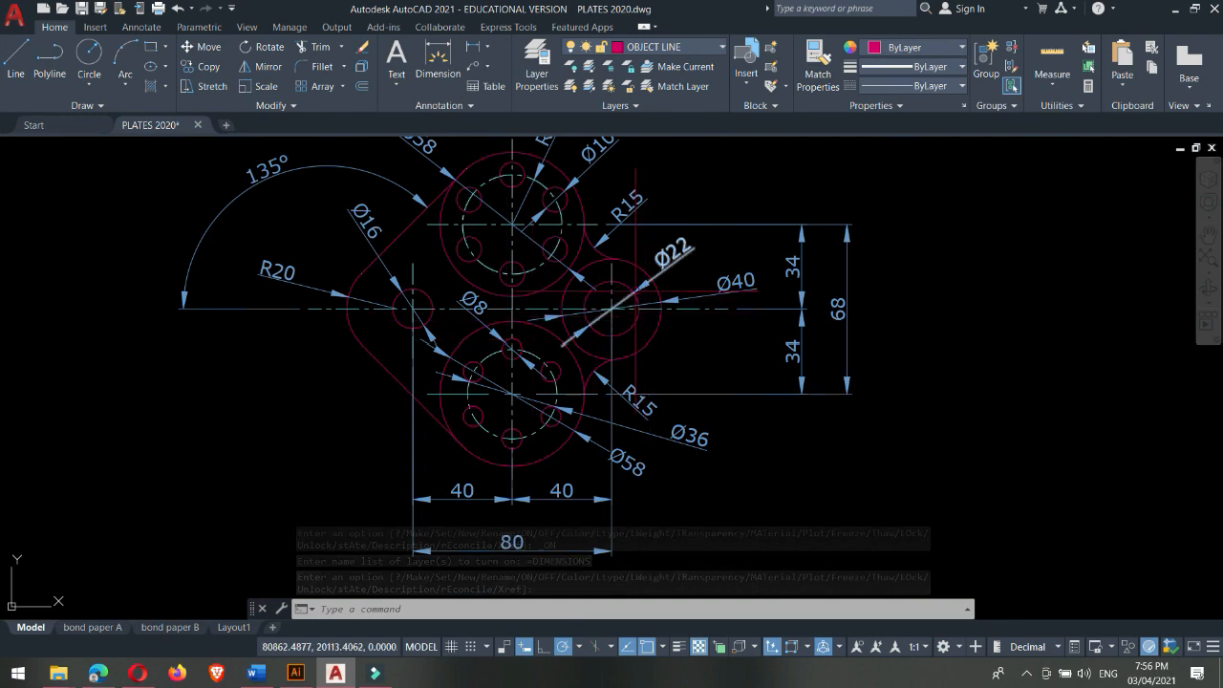
pyautogui.scroll(-4, 277, 277)
pyautogui.scroll(2, 619, 247)
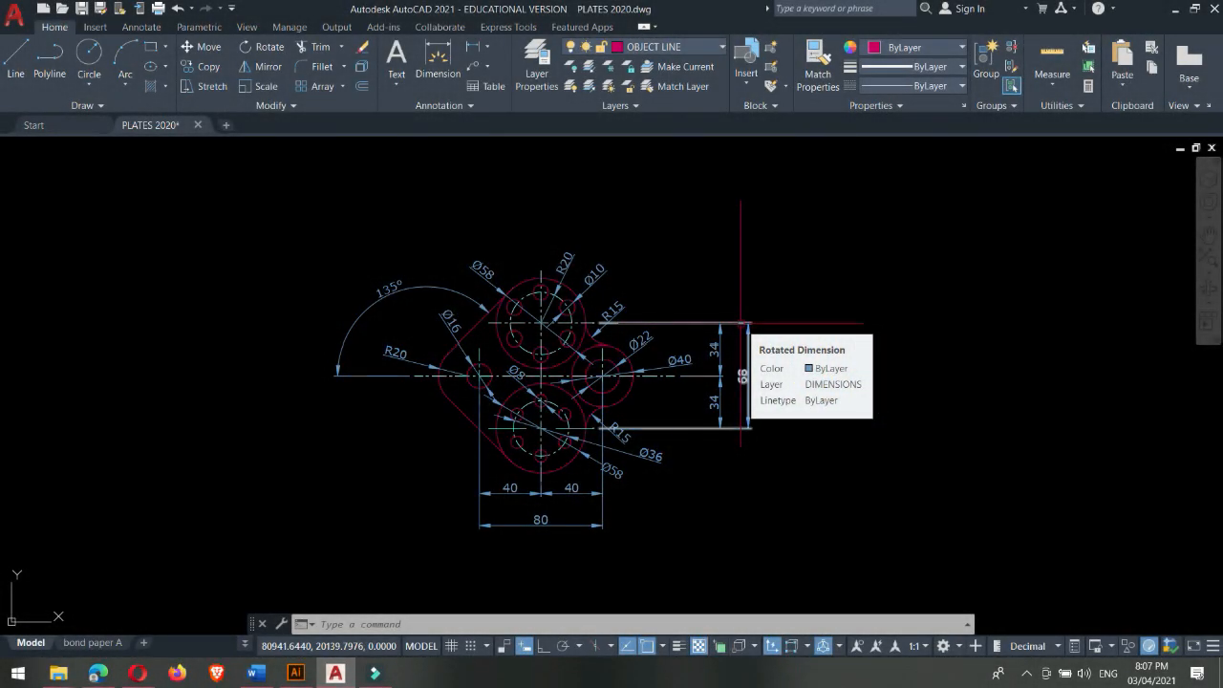
pyautogui.scroll(3, 730, 418)
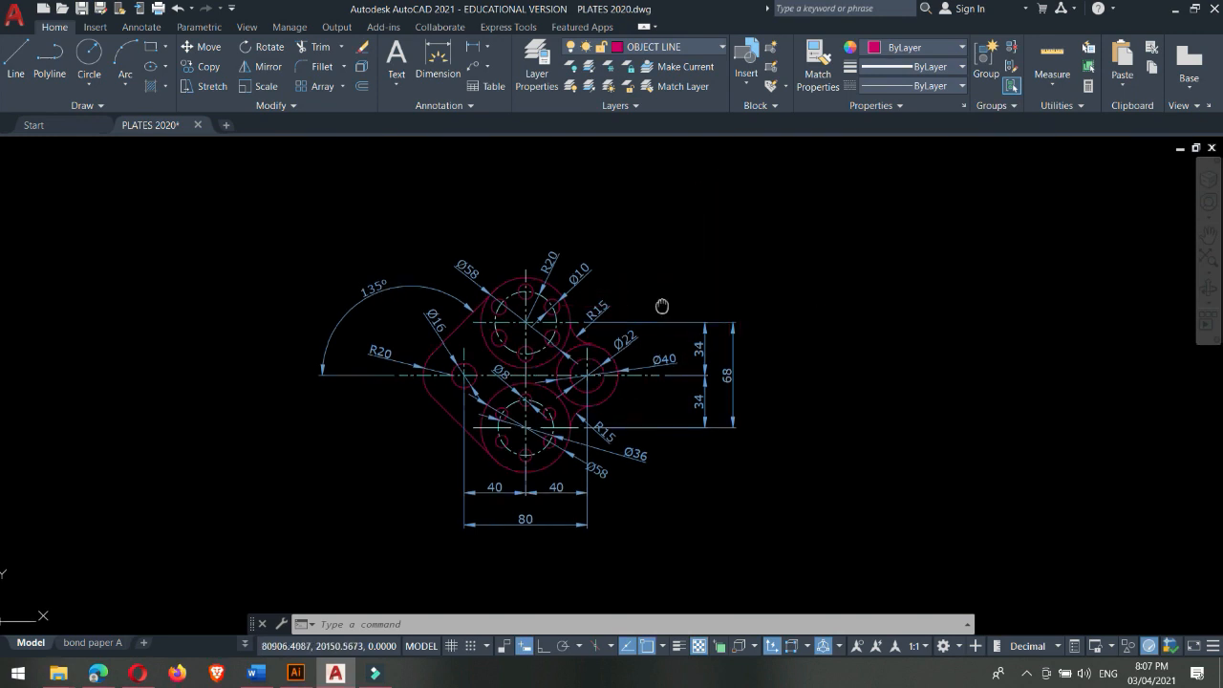
pyautogui.scroll(-3, 819, 273)
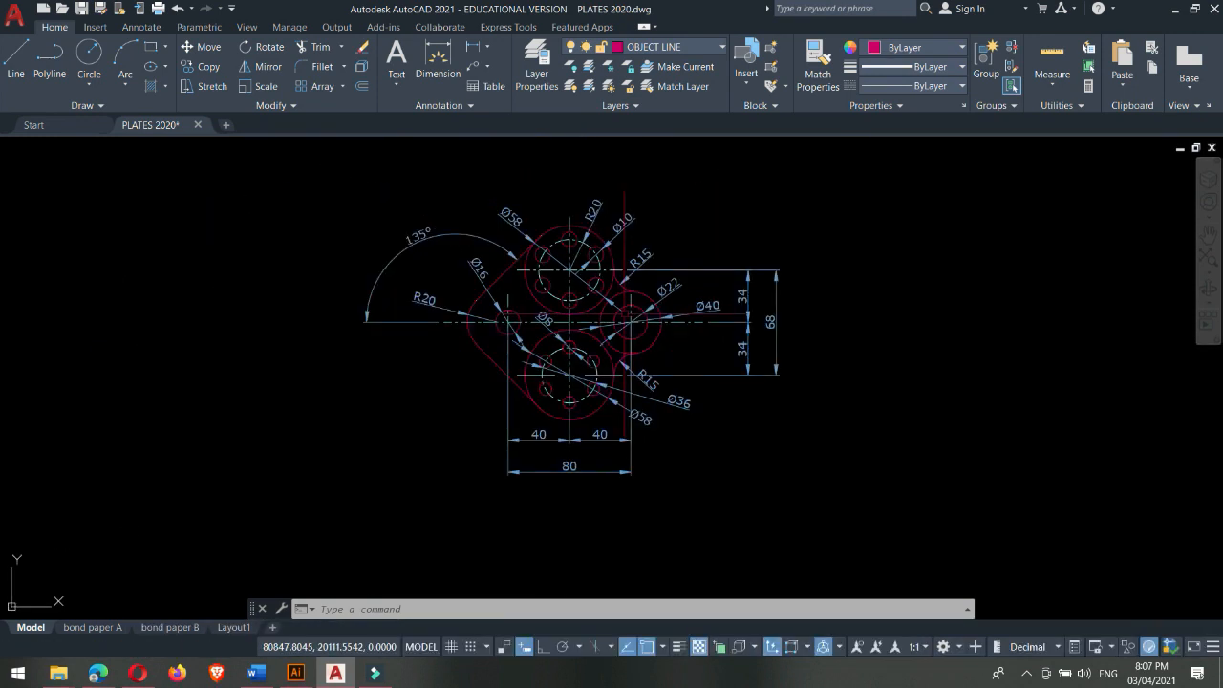
pyautogui.moveTo(623, 318); pyautogui.dragTo(619, 347, button='middle')
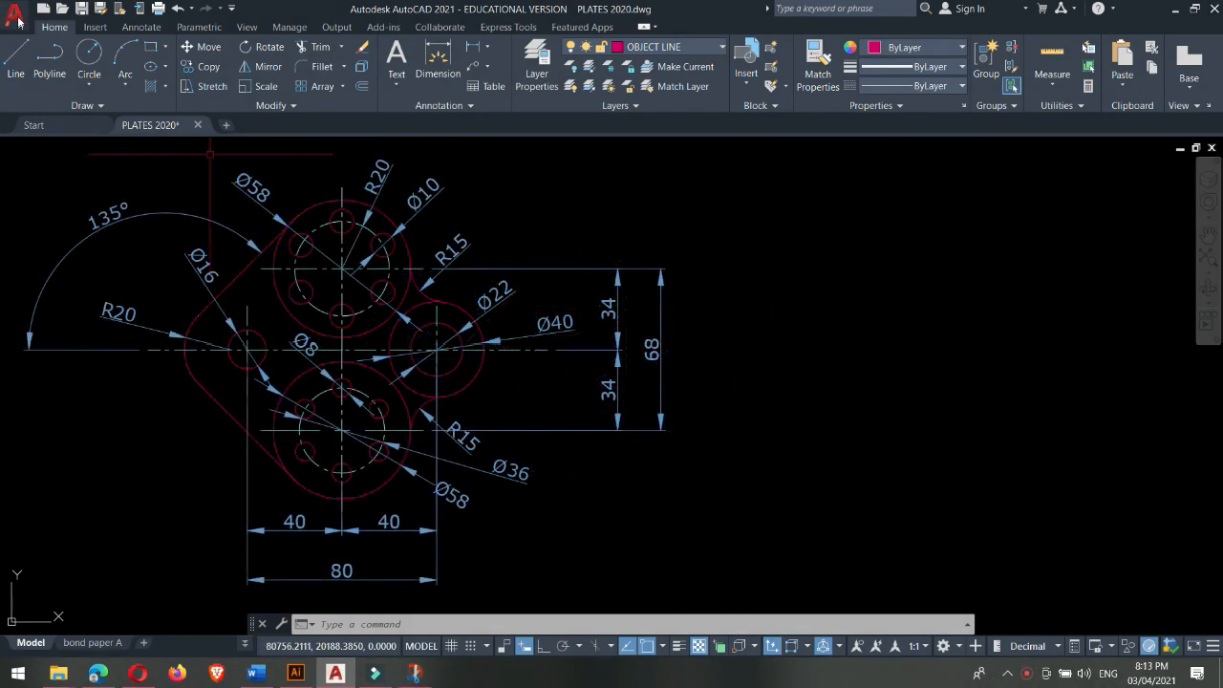
# - Create a new blank metric drawing without using a template
pyautogui.click(16, 16)
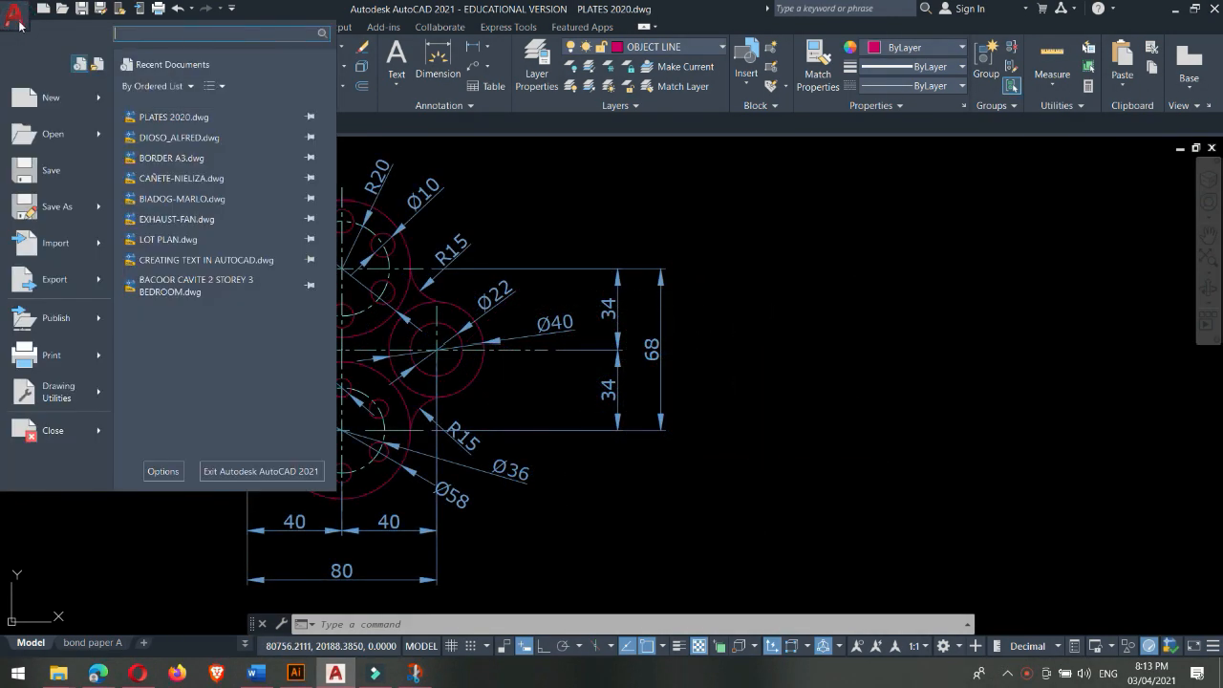
pyautogui.click(49, 108)
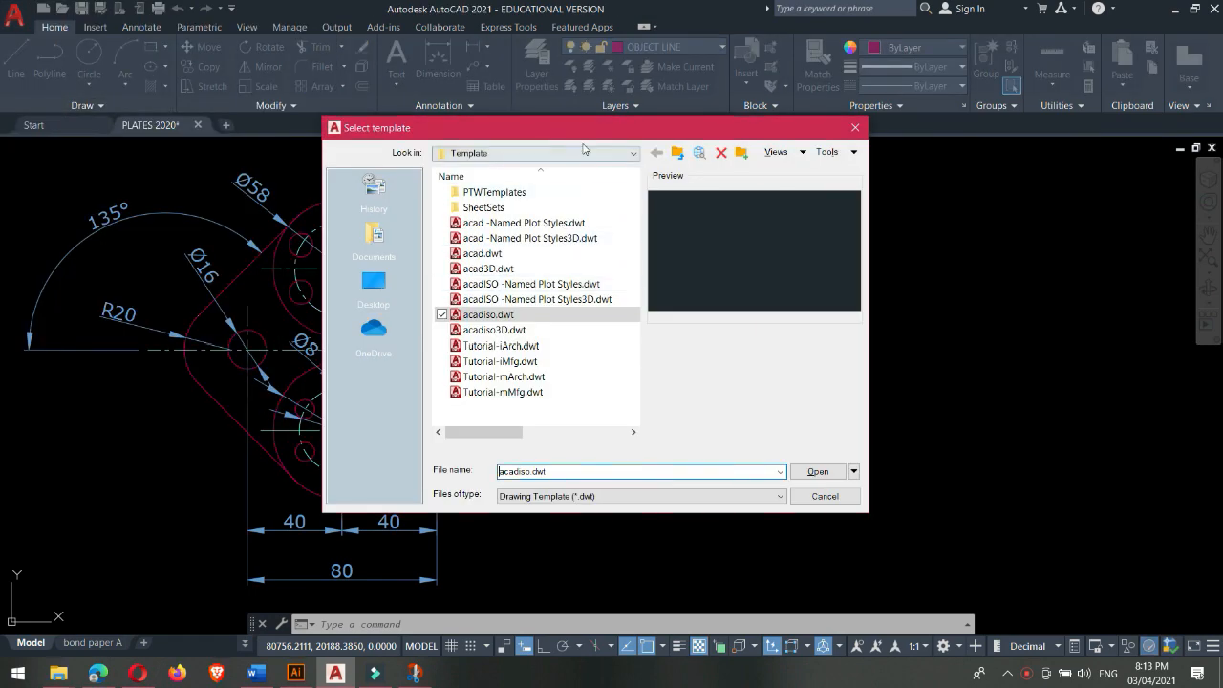
pyautogui.moveTo(589, 124); pyautogui.dragTo(566, 103)
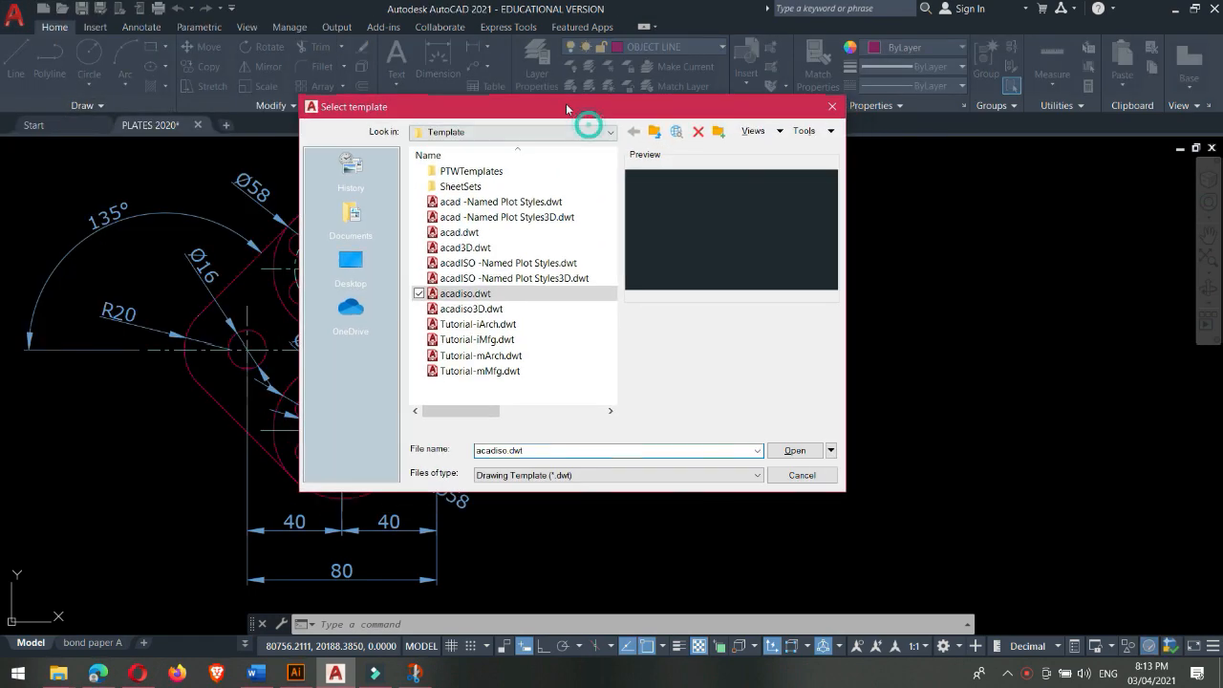
pyautogui.click(832, 451)
pyautogui.click(840, 501)
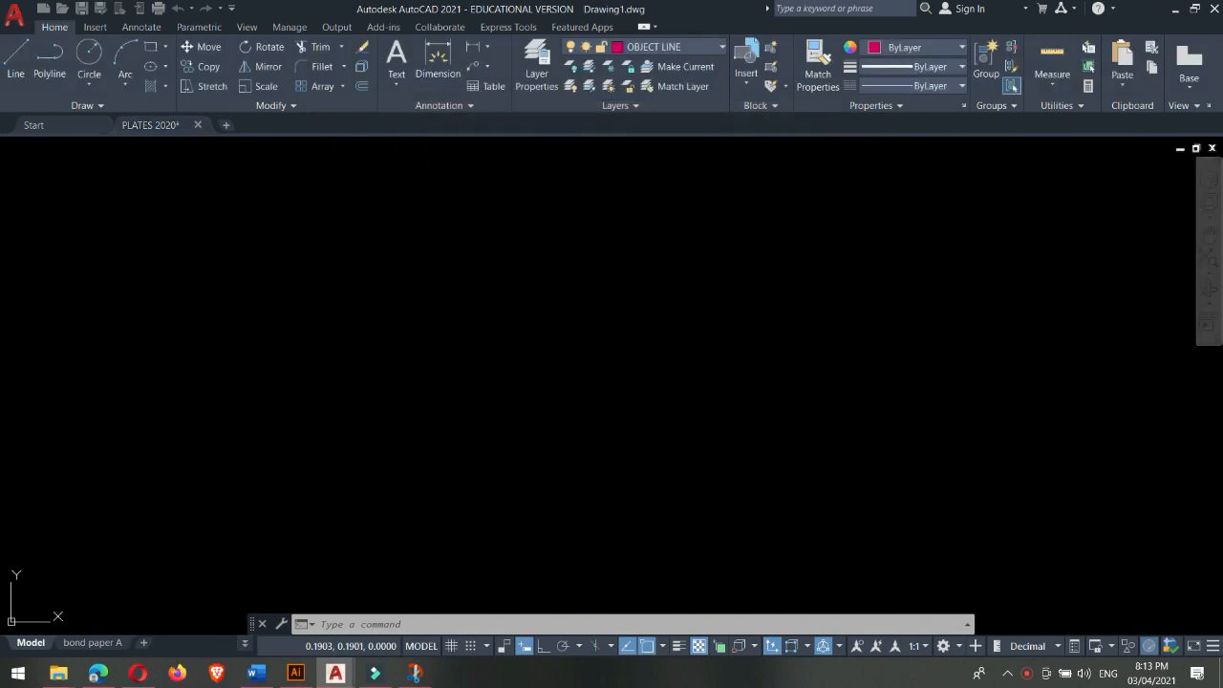
# - Check the drawing units and accept Decimal length with Millimeters as the insertion scale
pyautogui.write('units')
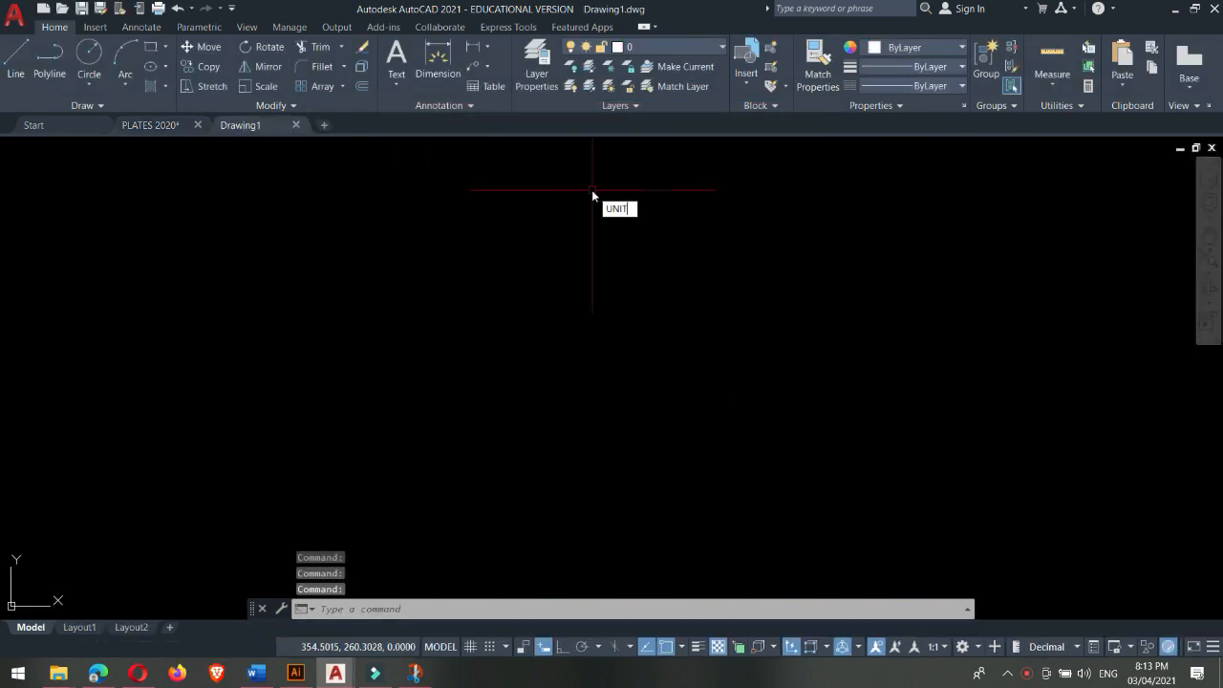
pyautogui.press('Return')
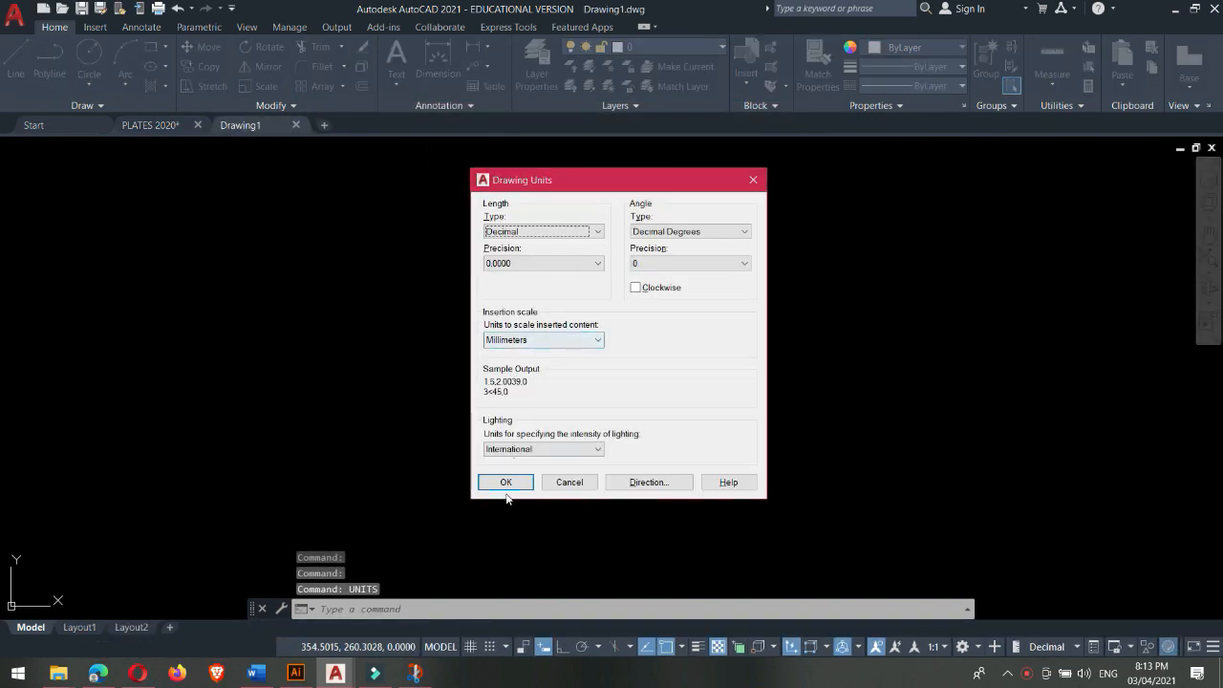
pyautogui.click(505, 483)
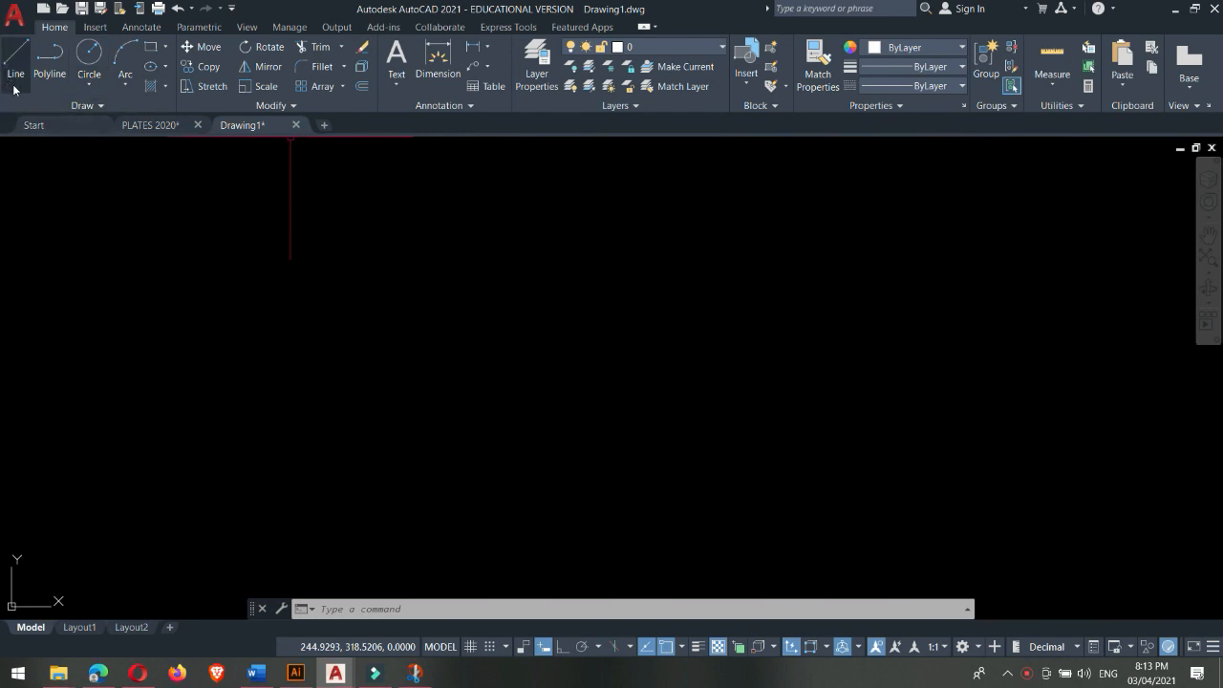
# - Draw a circle by center and diameter in the empty drawing area, with a diameter of 16
pyautogui.click(88, 85)
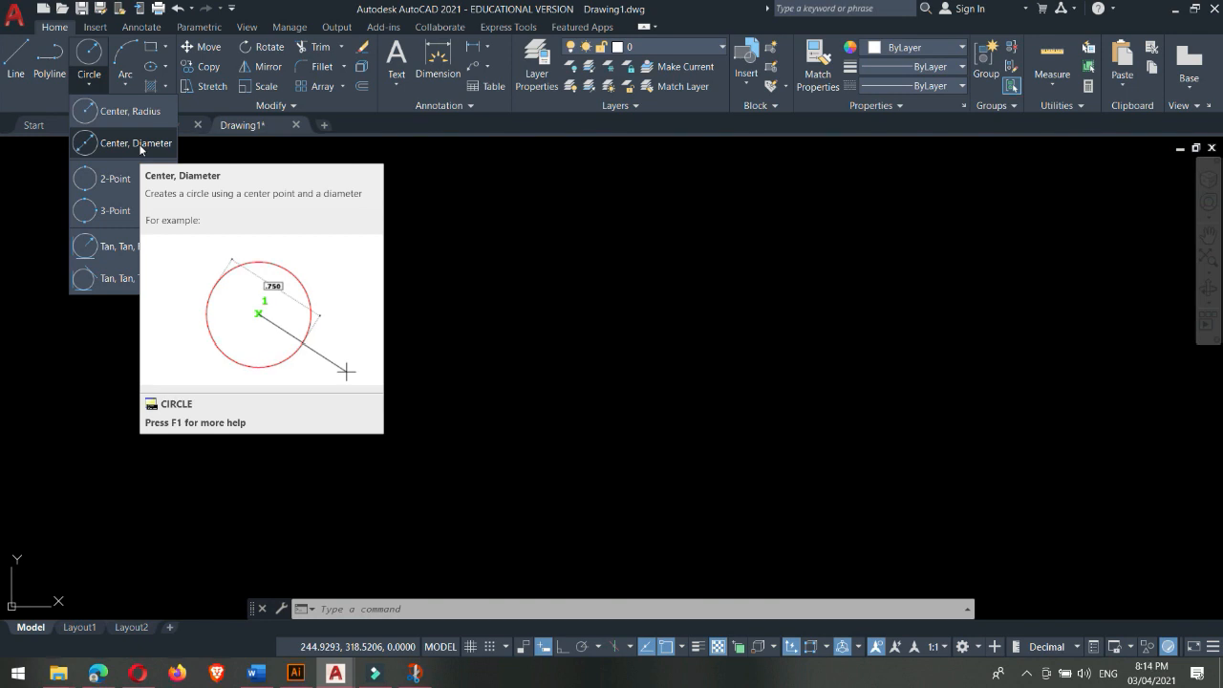
pyautogui.click(141, 148)
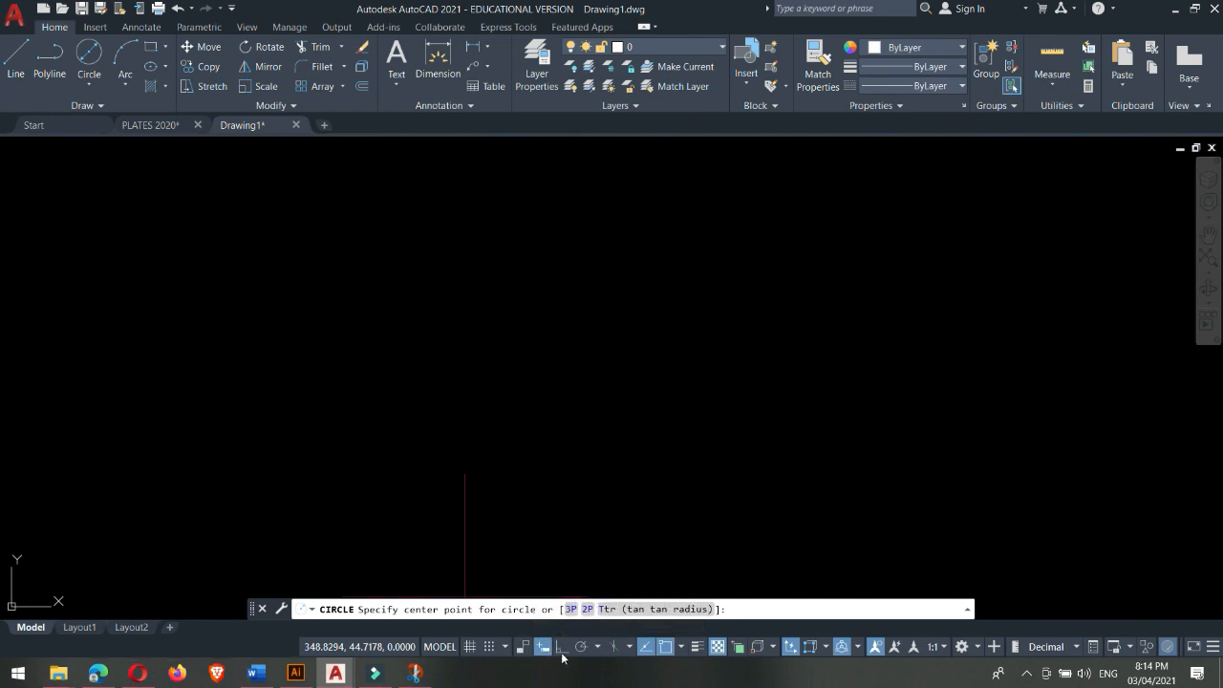
pyautogui.click(477, 293)
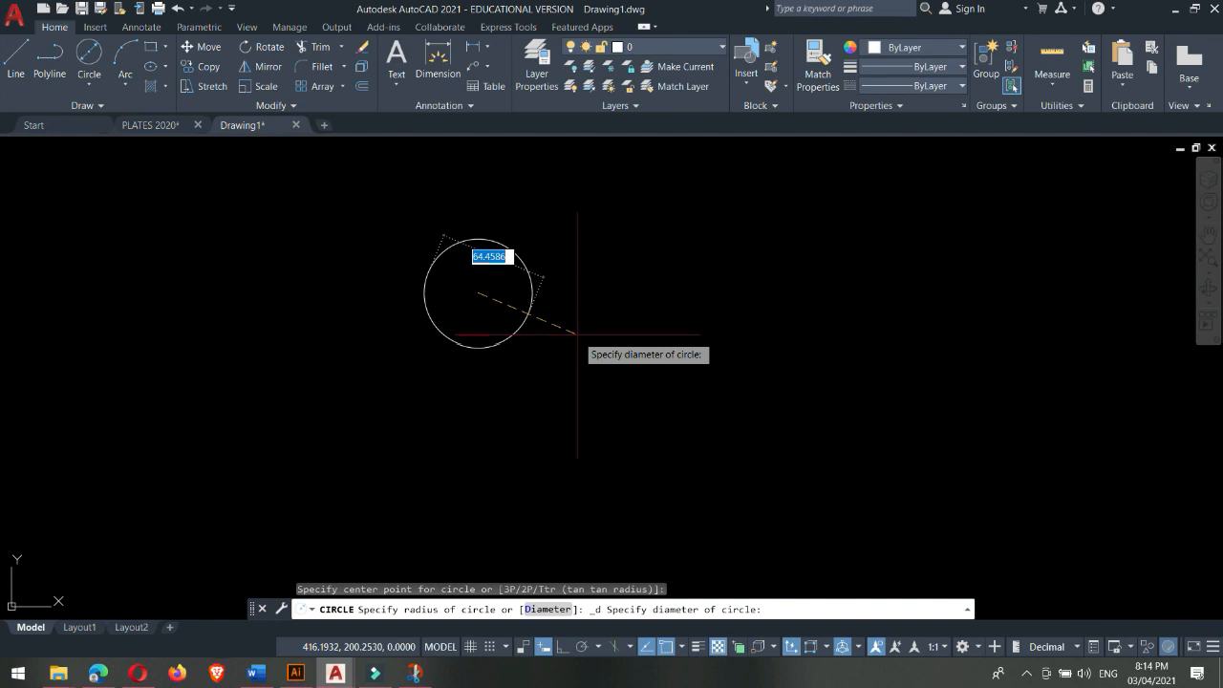
pyautogui.write('16')
pyautogui.press('Return')
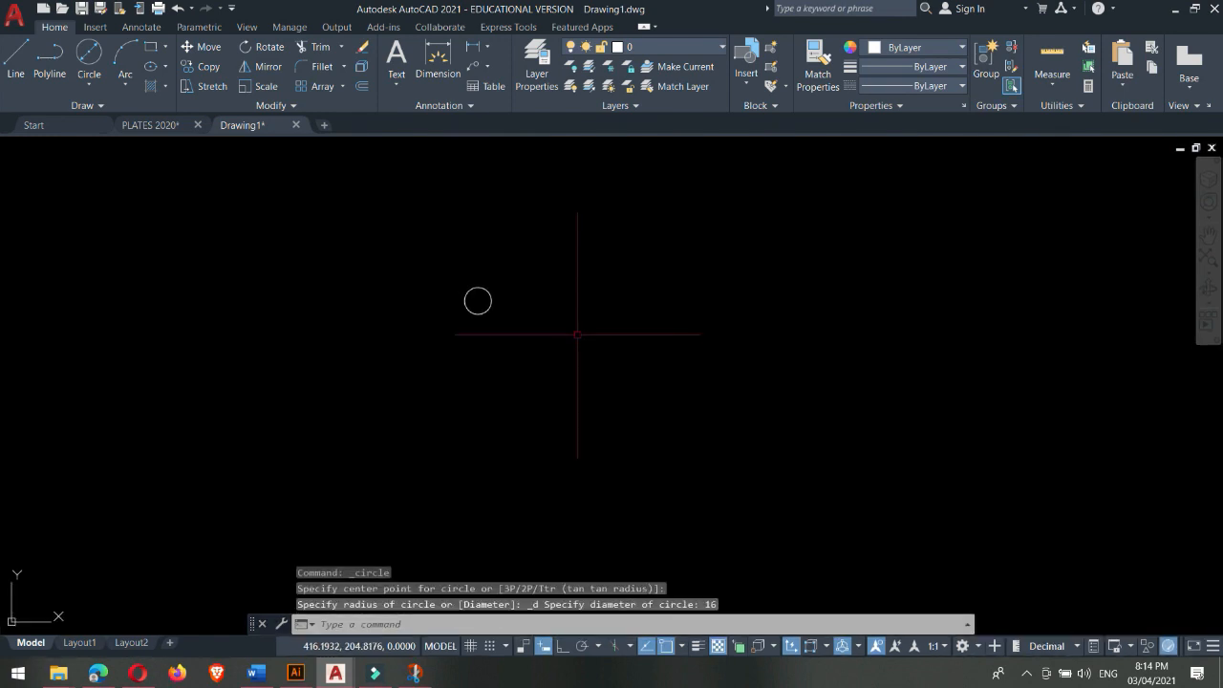
pyautogui.scroll(8, 483, 279)
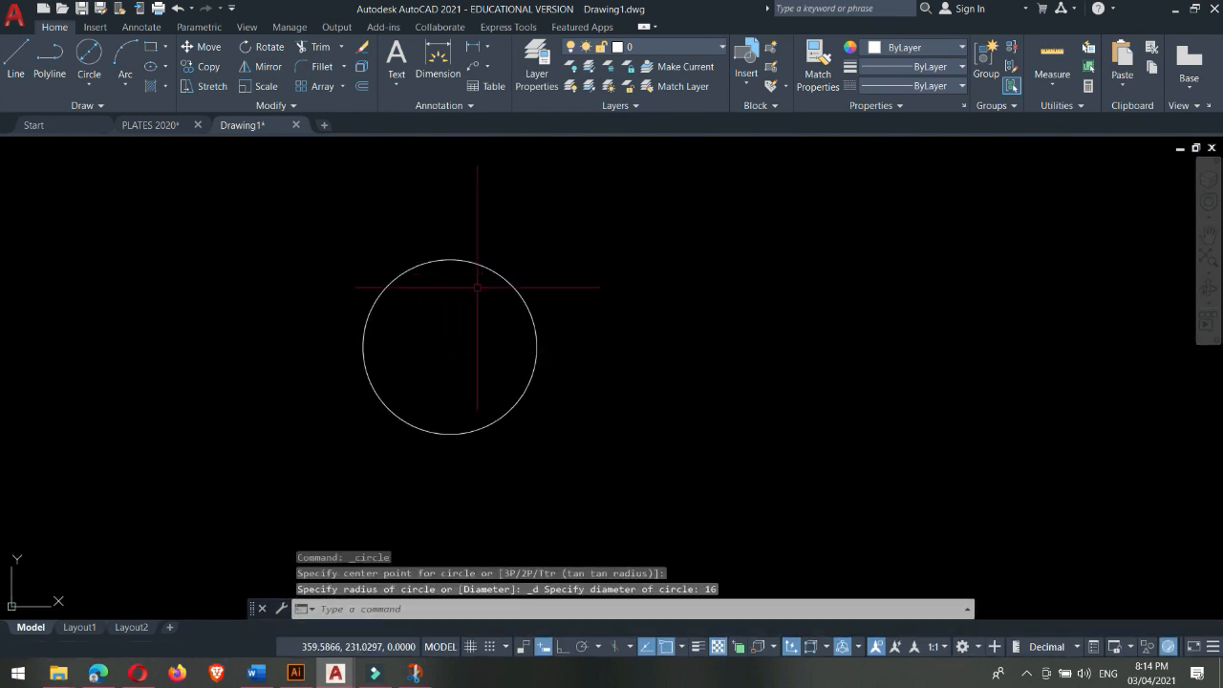
pyautogui.moveTo(443, 391); pyautogui.dragTo(591, 311, button='middle')
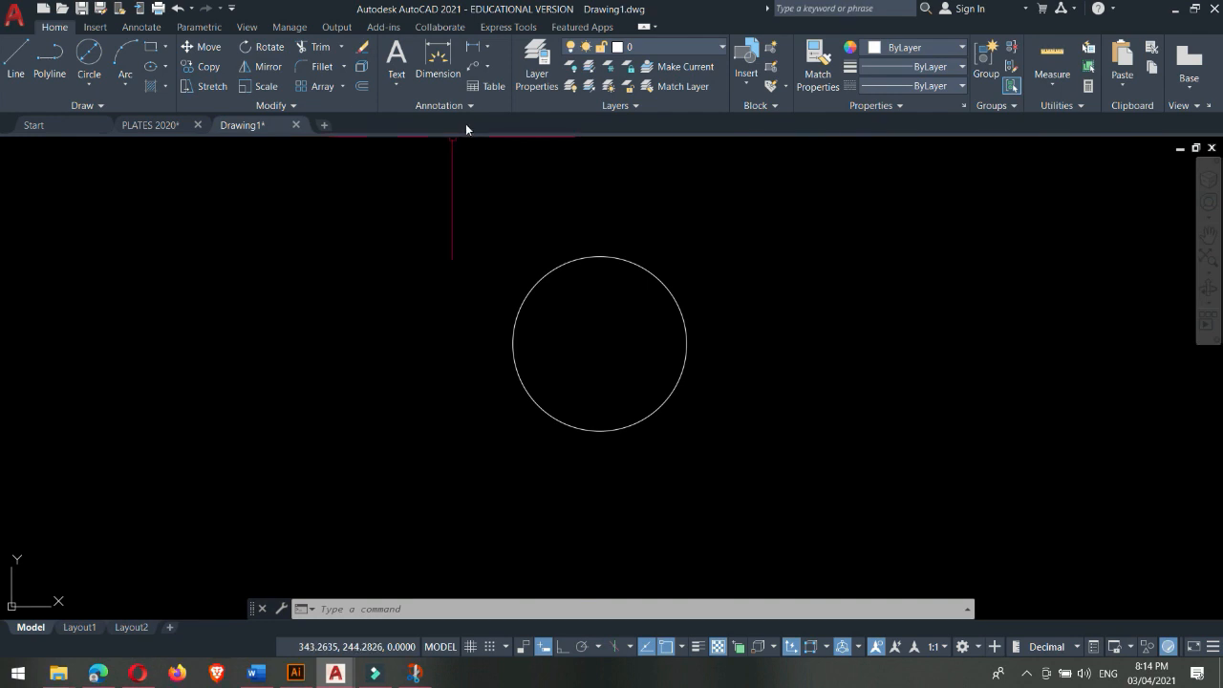
# - Add a diameter dimension to the circle, placing its text outside the circle at the upper left
pyautogui.click(443, 65)
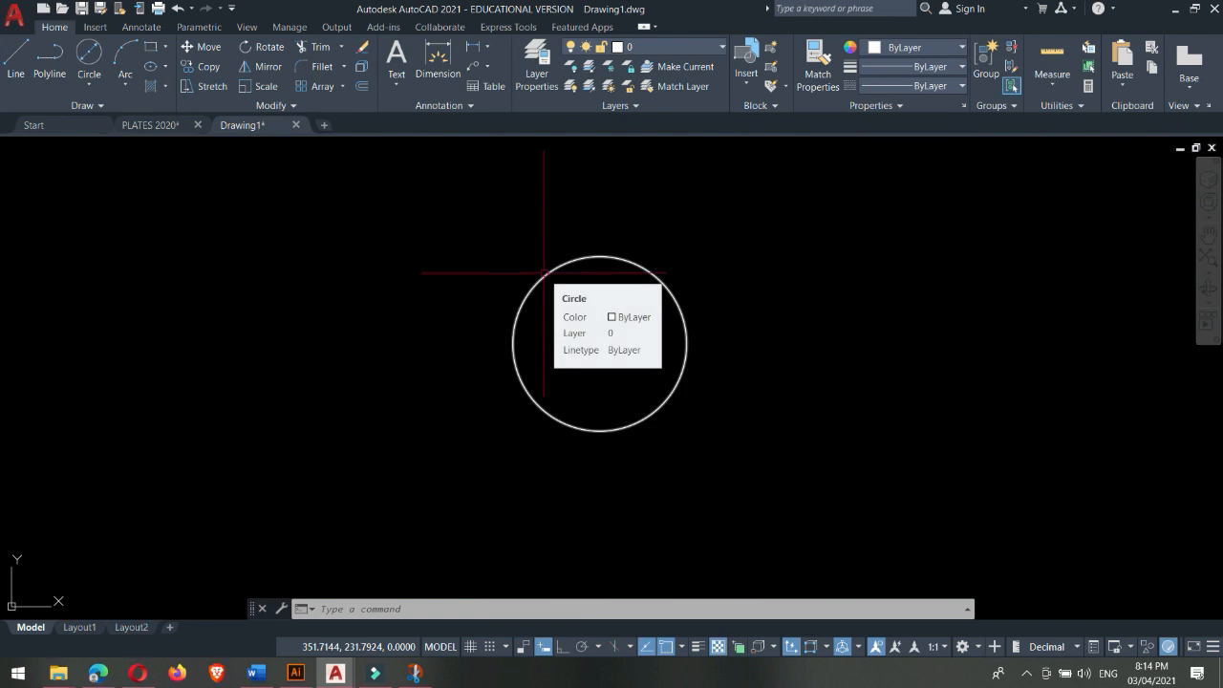
pyautogui.click(488, 47)
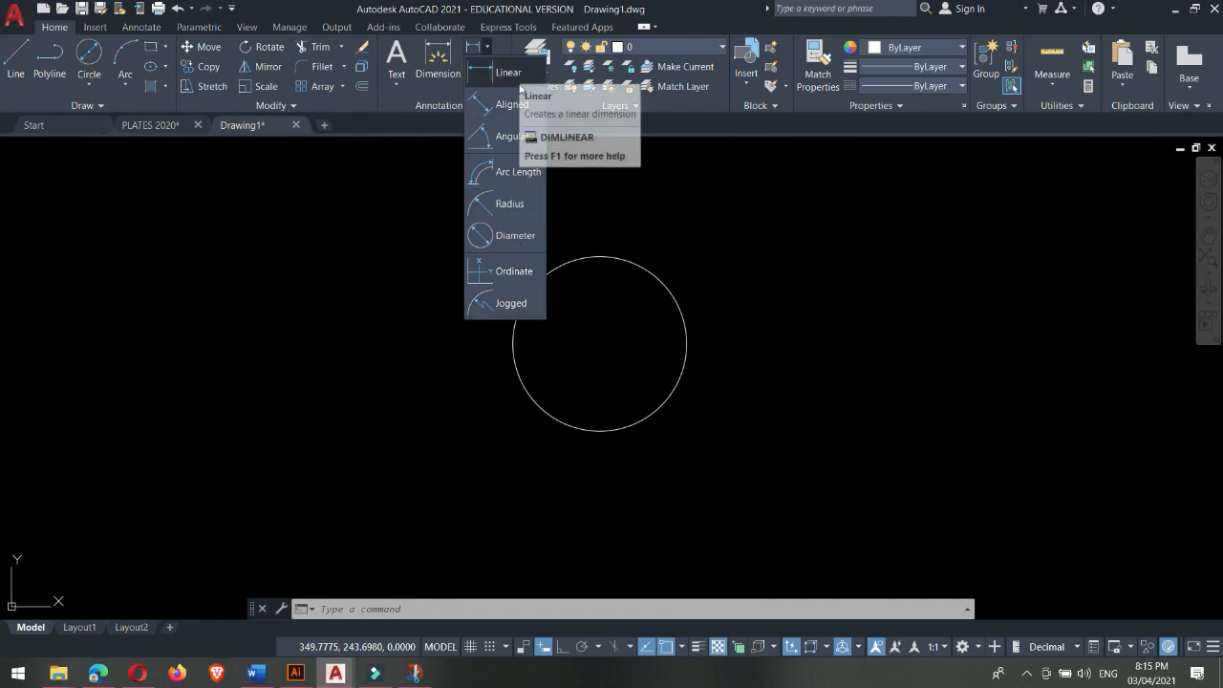
pyautogui.click(517, 235)
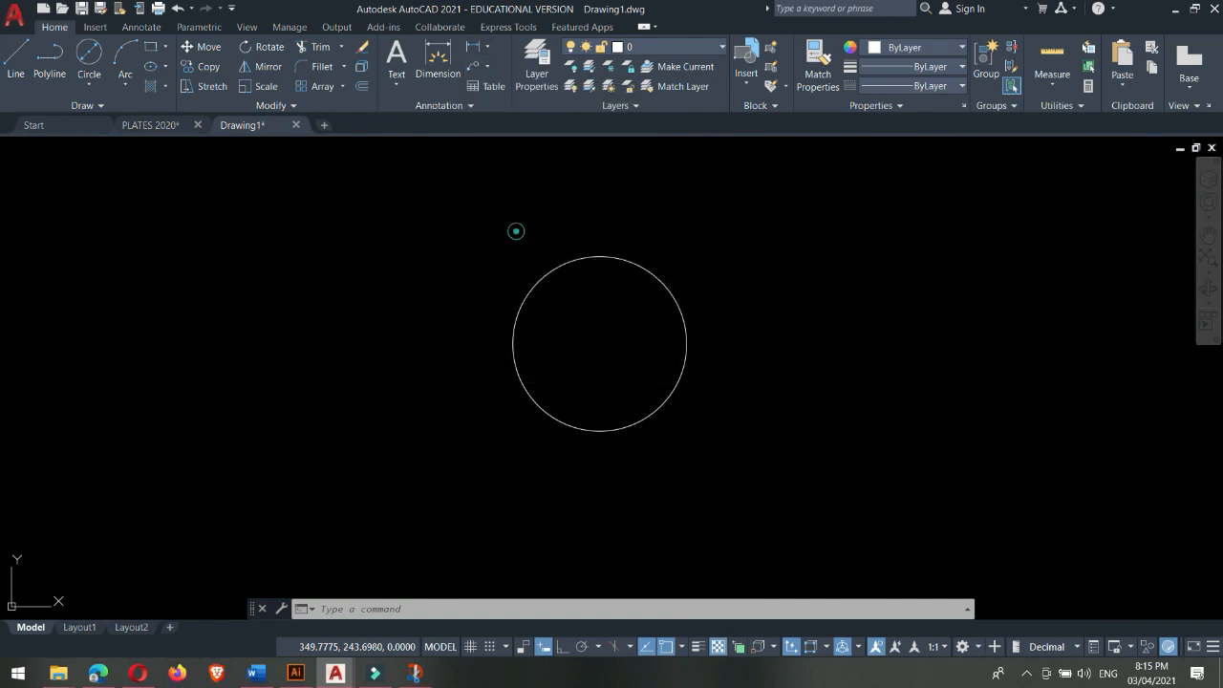
pyautogui.click(531, 289)
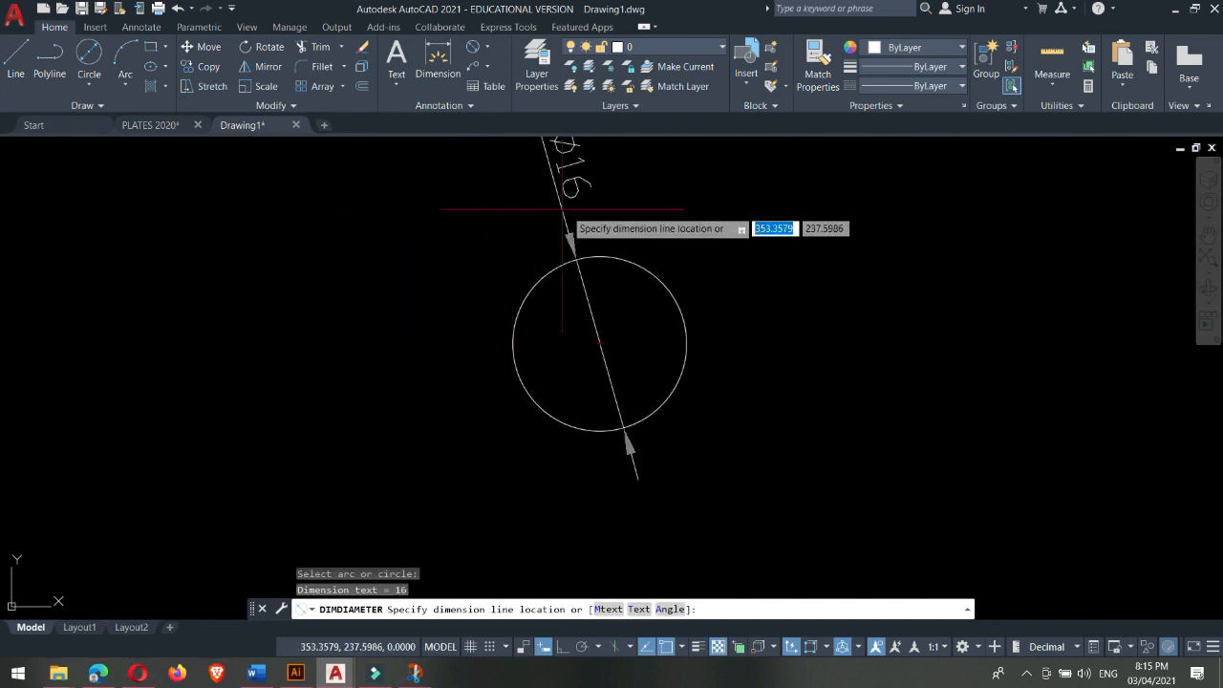
pyautogui.click(506, 203)
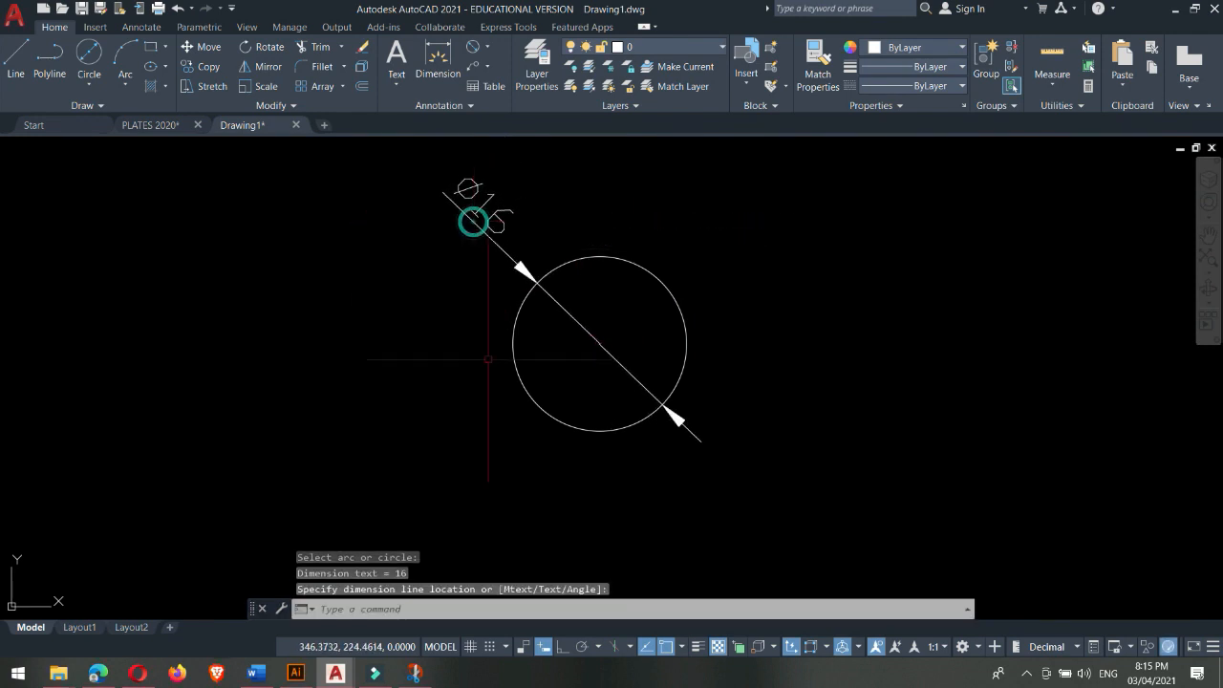
pyautogui.scroll(-2, 502, 220)
pyautogui.scroll(2, 493, 267)
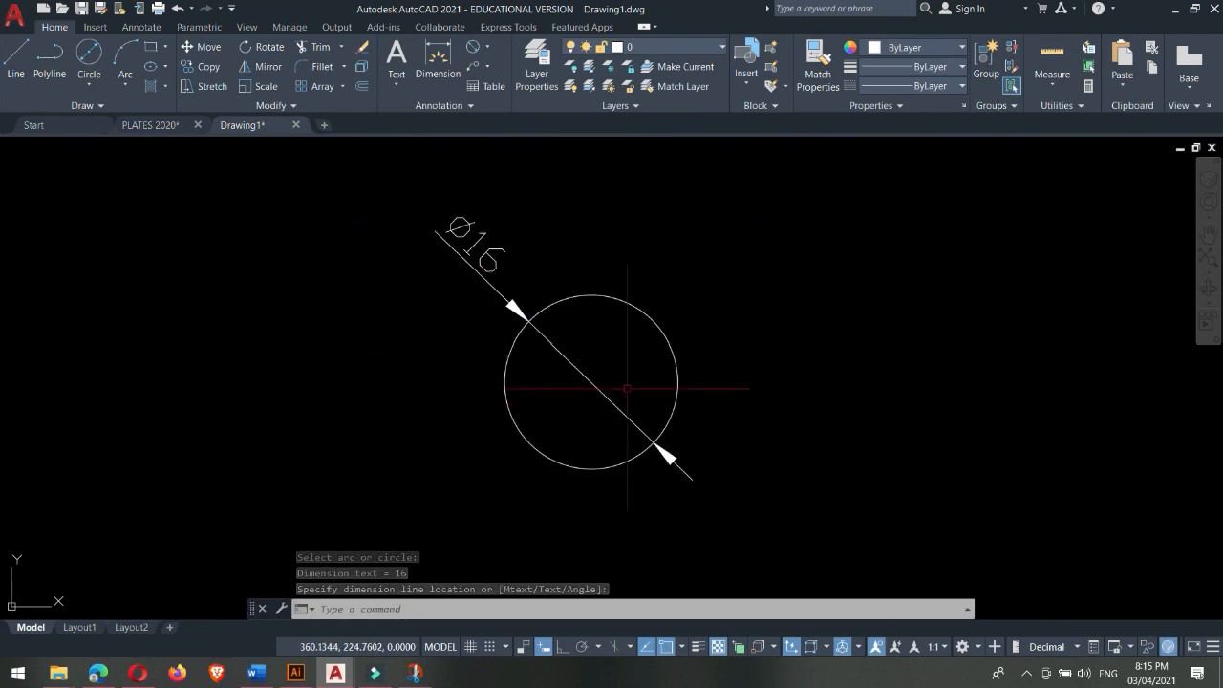
pyautogui.moveTo(597, 404); pyautogui.dragTo(596, 384, button='middle')
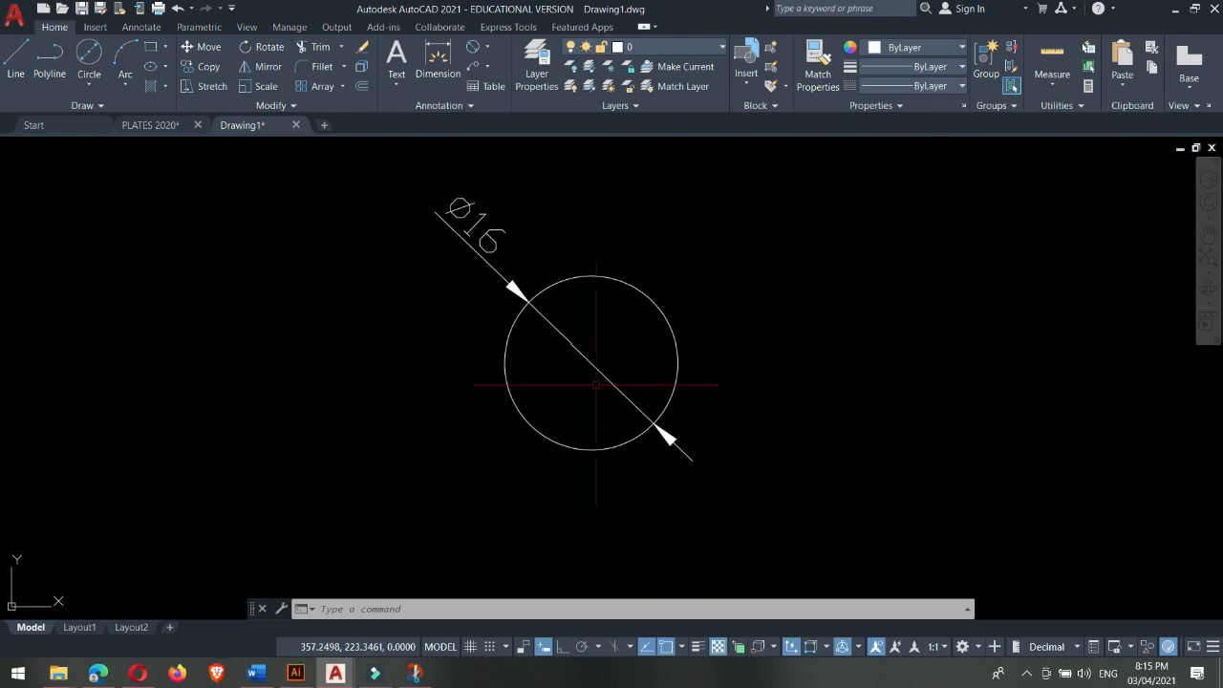
# - Turn on every object snap mode in the Object Snap settings and check the list of active modes
pyautogui.scroll(-2, 602, 377)
pyautogui.moveTo(620, 363); pyautogui.dragTo(544, 354, button='middle')
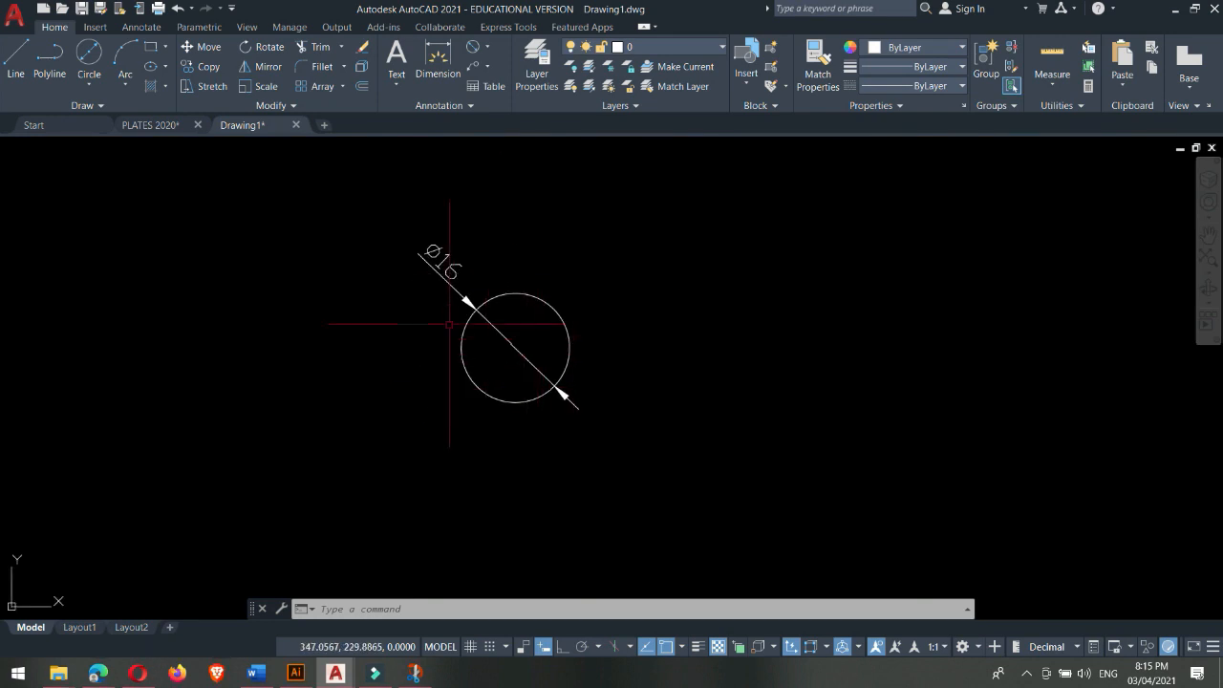
pyautogui.moveTo(889, 340); pyautogui.dragTo(835, 335, button='middle')
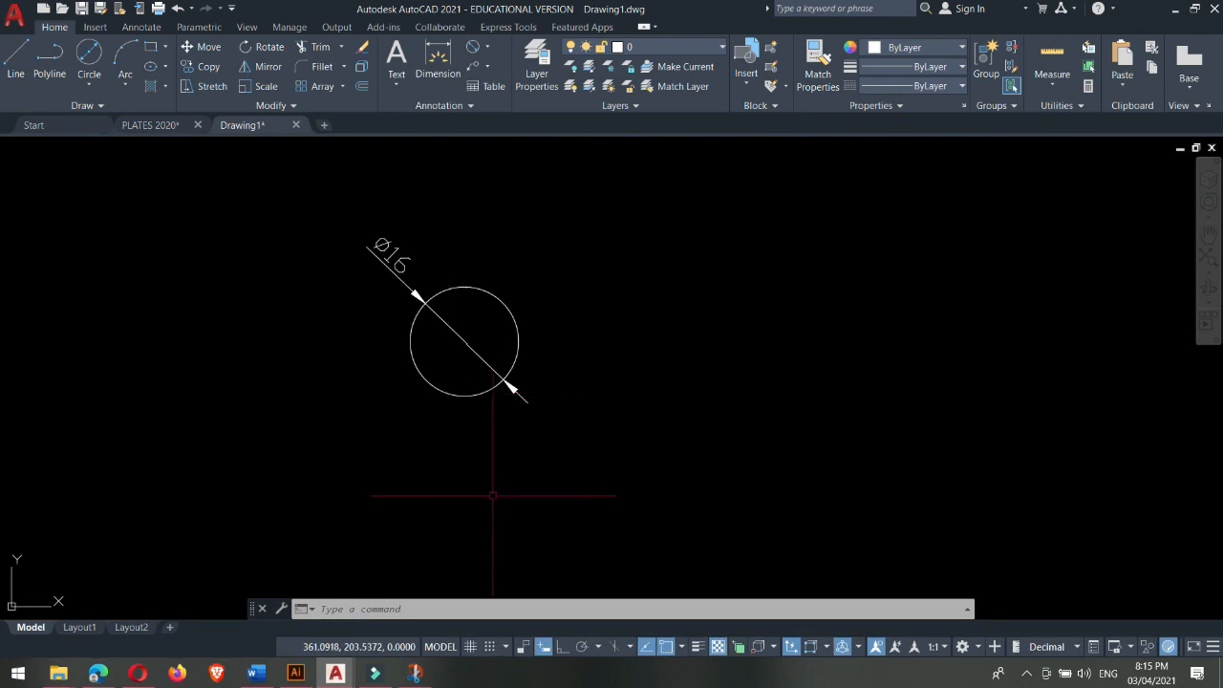
pyautogui.click(684, 647)
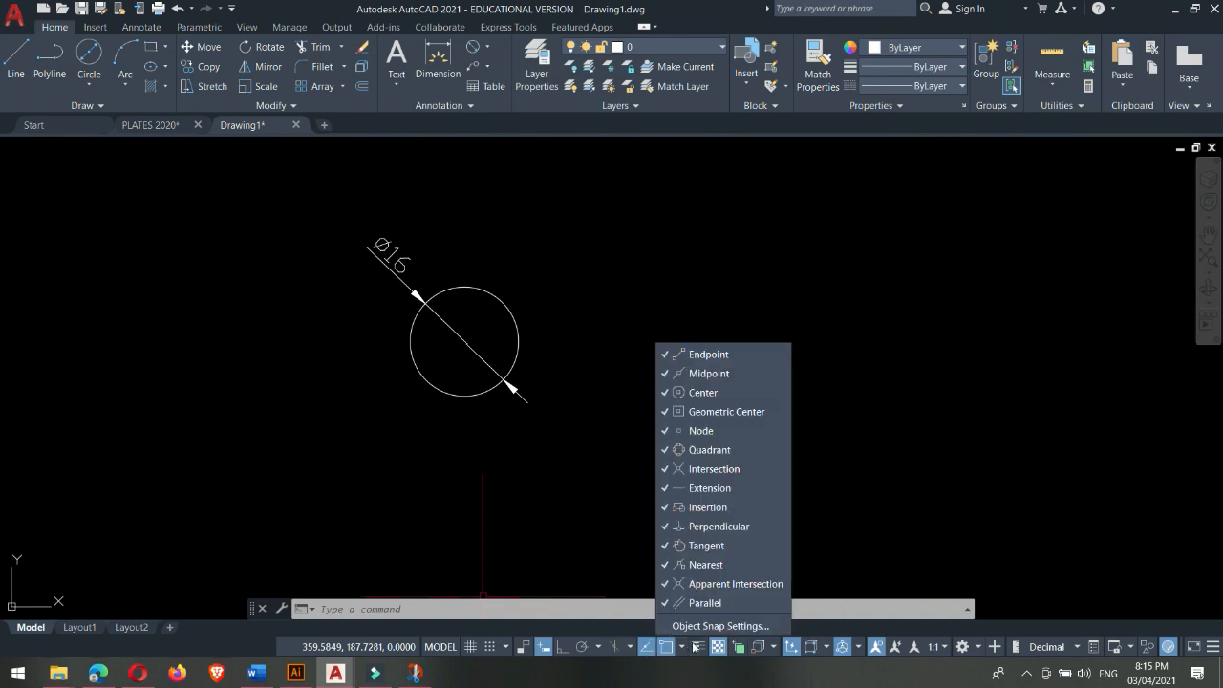
pyautogui.click(1214, 647)
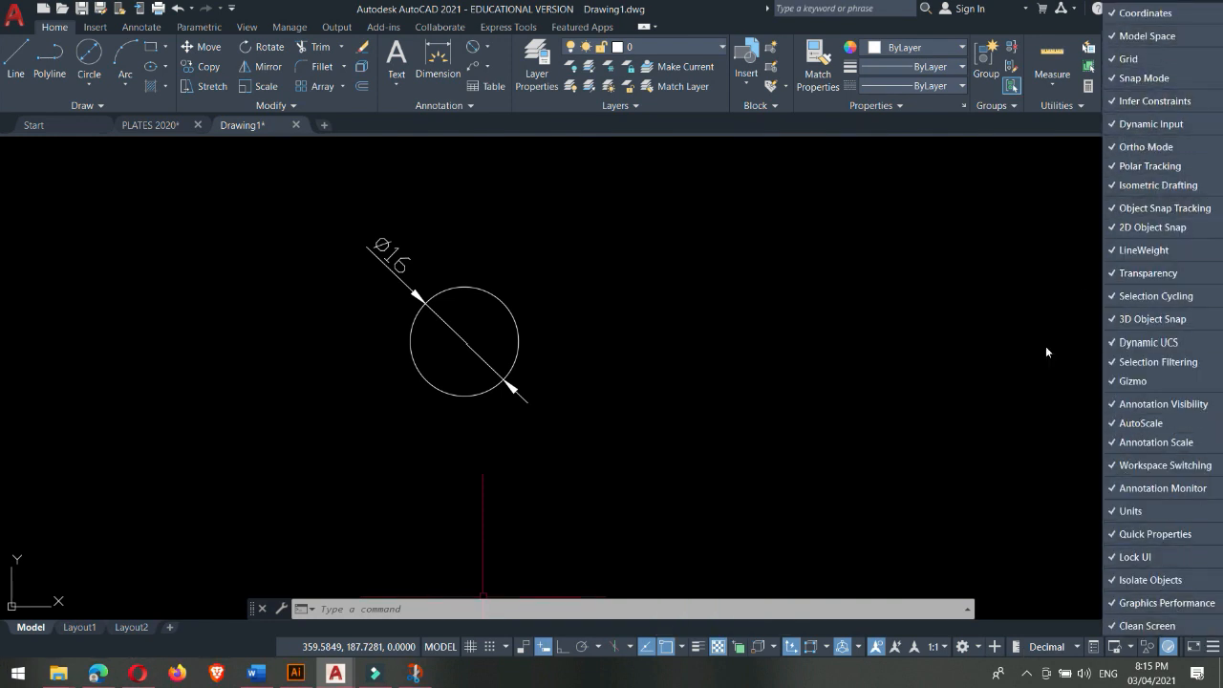
pyautogui.click(685, 647)
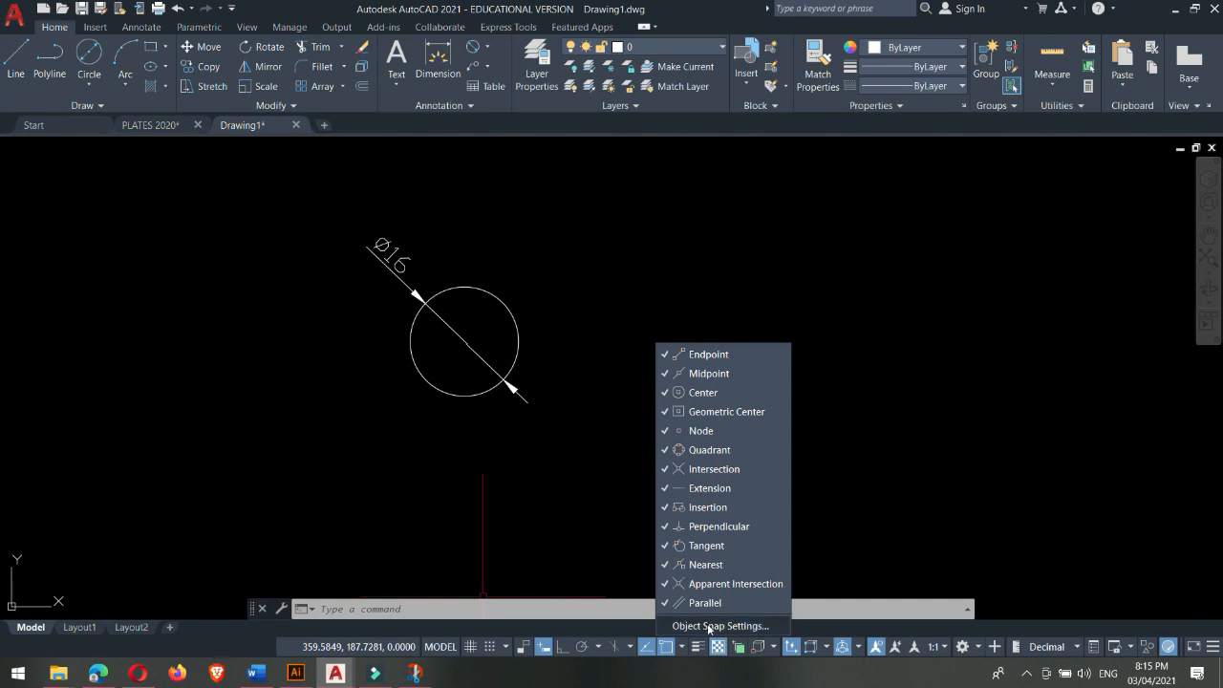
pyautogui.click(709, 624)
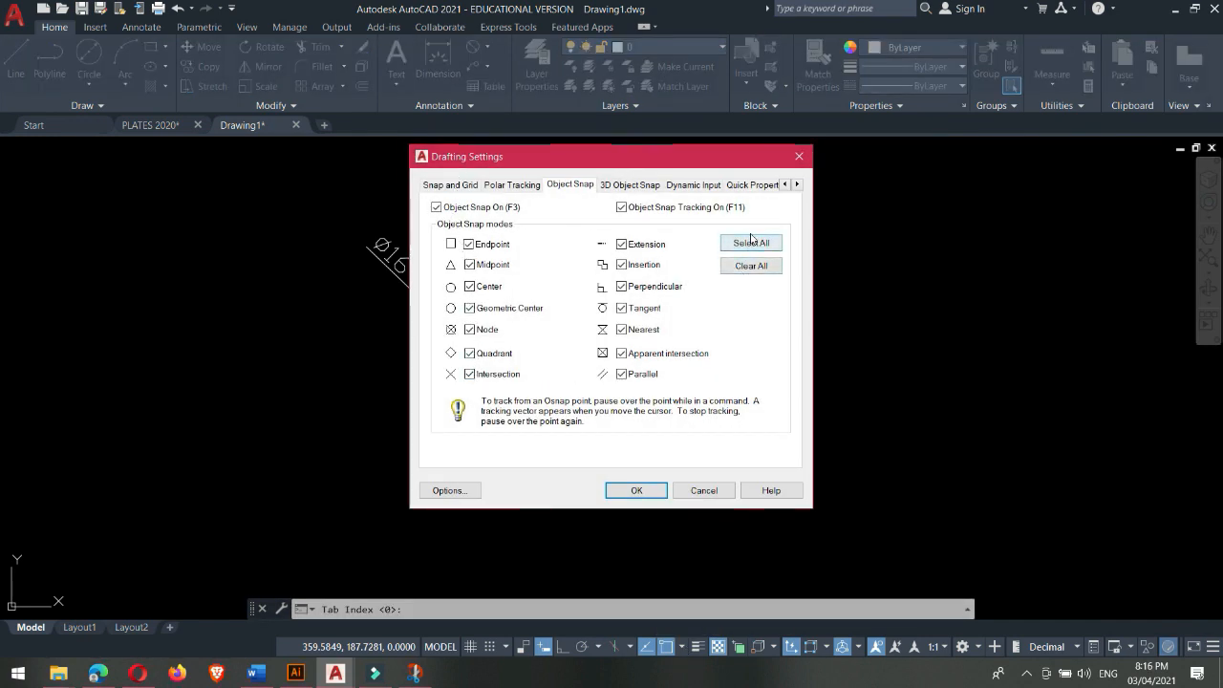
pyautogui.click(751, 266)
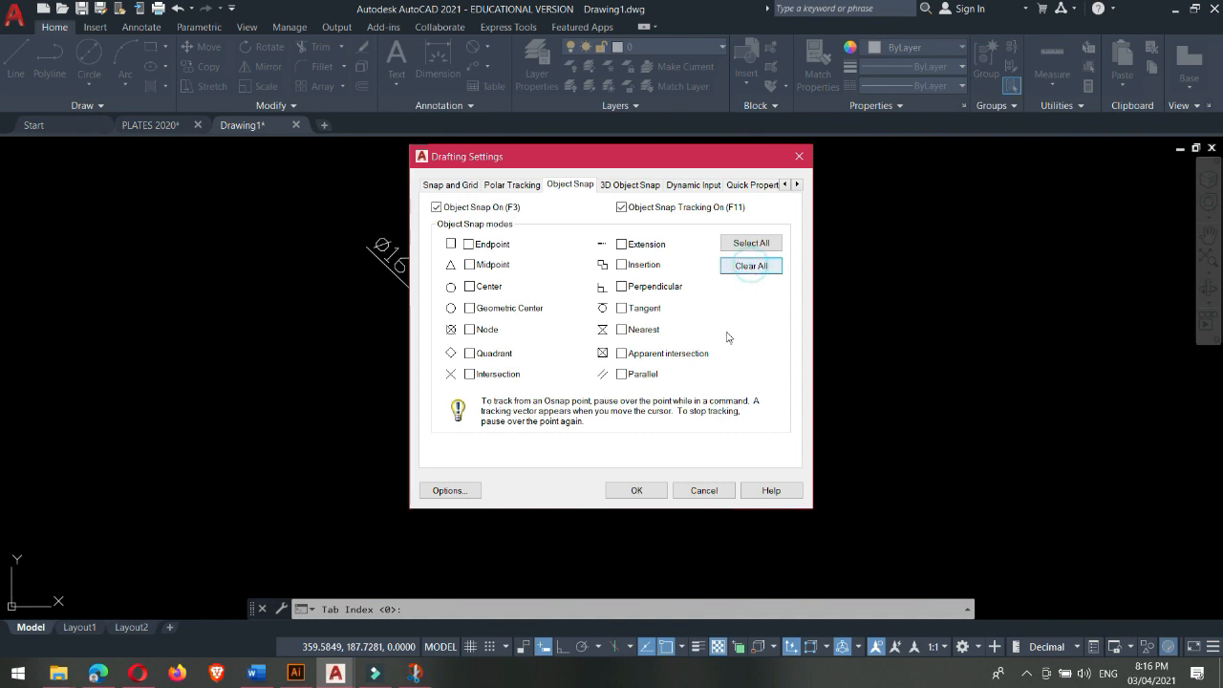
pyautogui.click(750, 243)
pyautogui.click(634, 490)
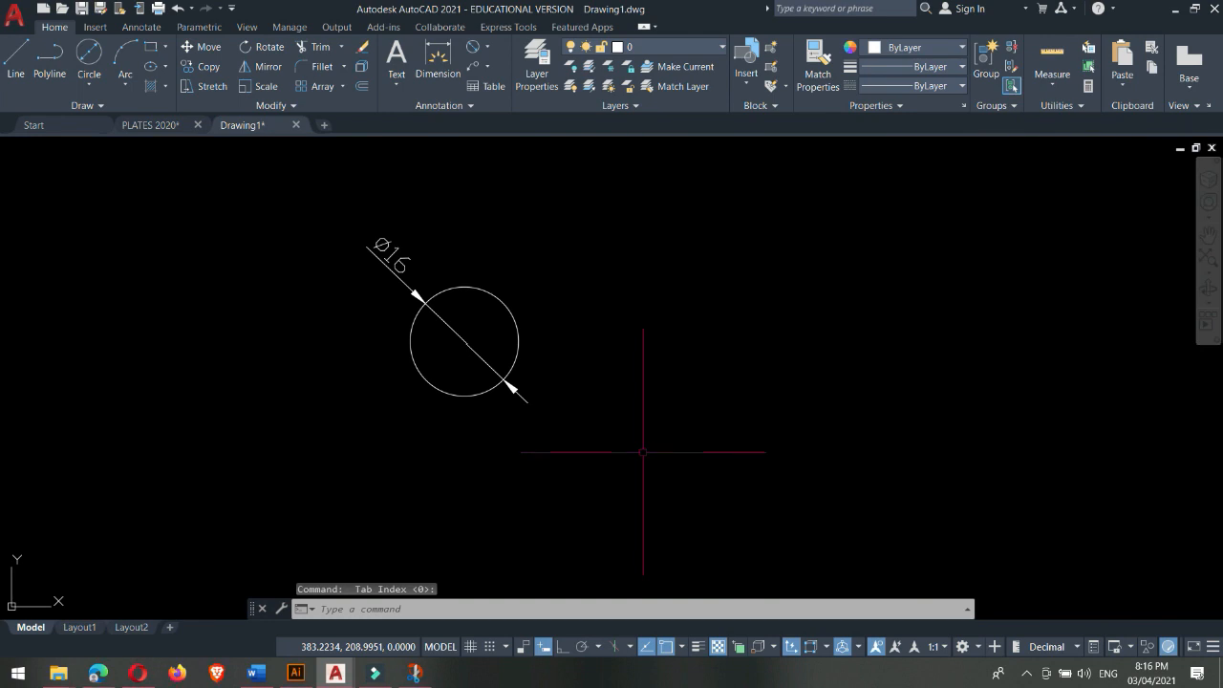
pyautogui.moveTo(576, 396); pyautogui.dragTo(590, 408, button='middle')
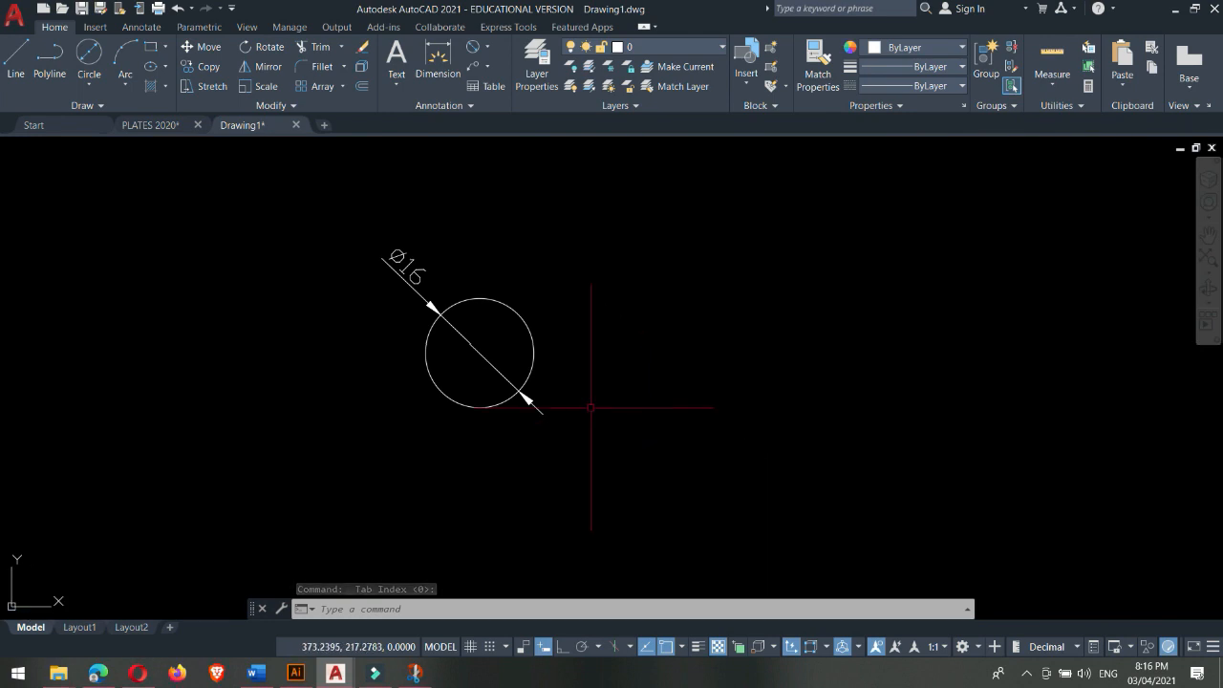
pyautogui.click(683, 647)
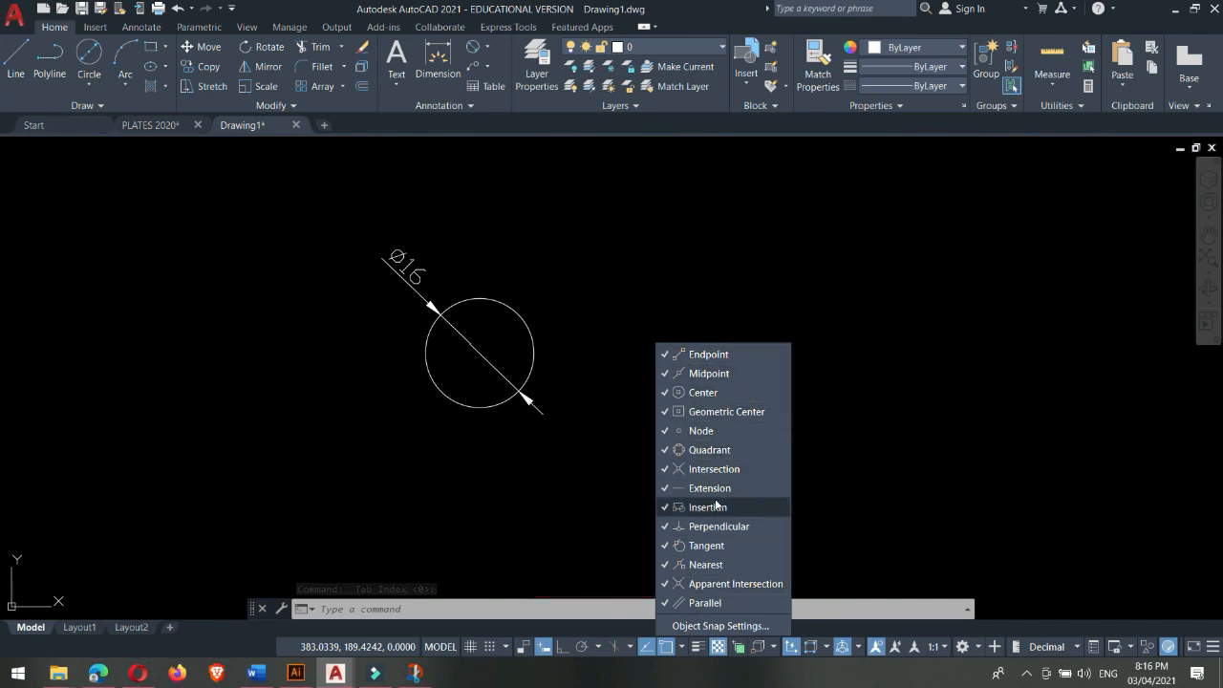
pyautogui.click(580, 291)
# - Start a line at the center of the 16 mm circle, with object snap switched on
pyautogui.moveTo(578, 304); pyautogui.dragTo(634, 320, button='middle')
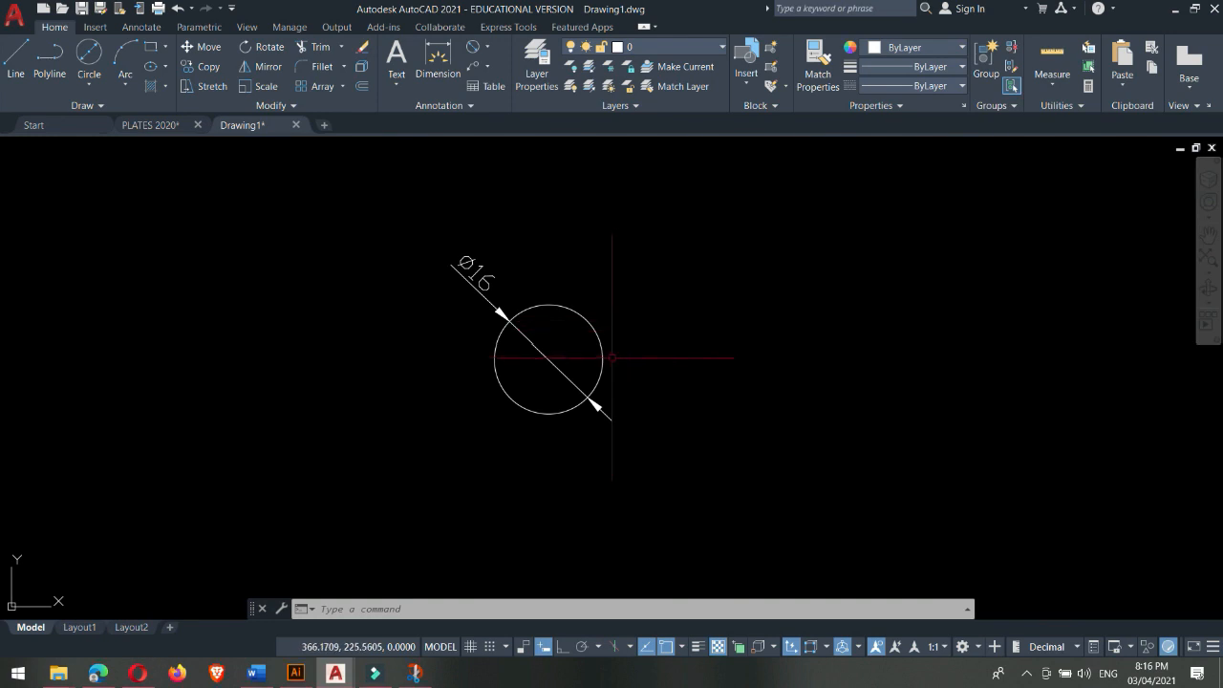
pyautogui.moveTo(615, 358); pyautogui.dragTo(568, 357, button='middle')
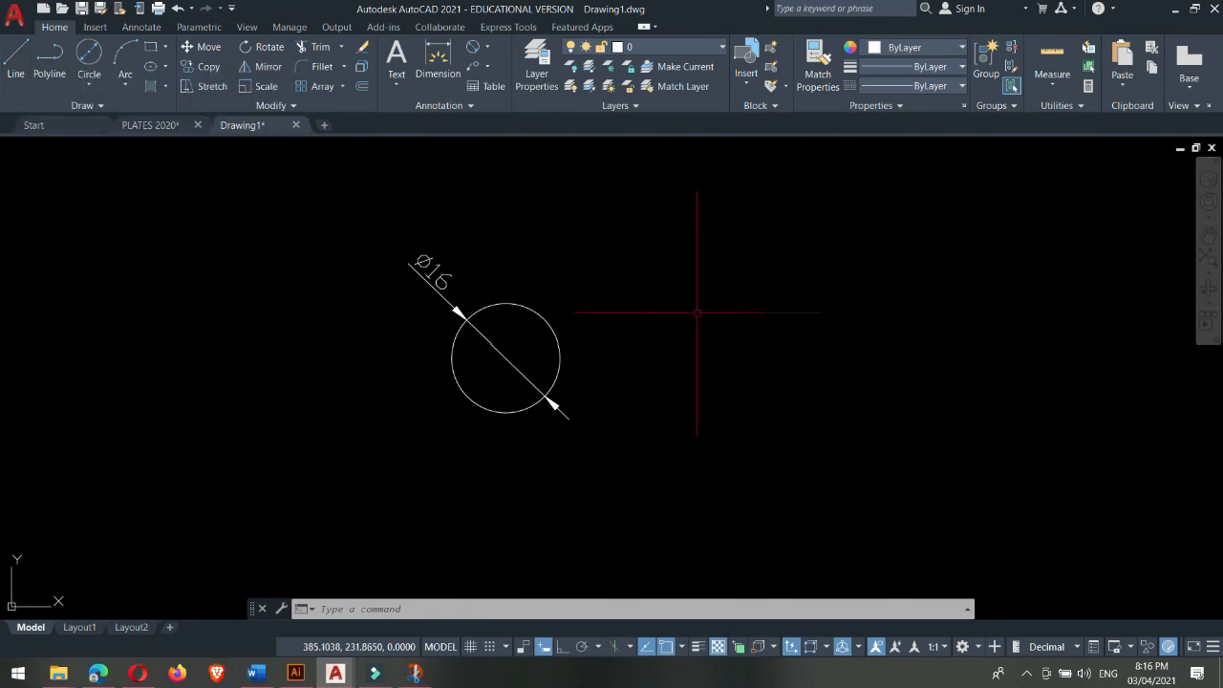
pyautogui.write('L')
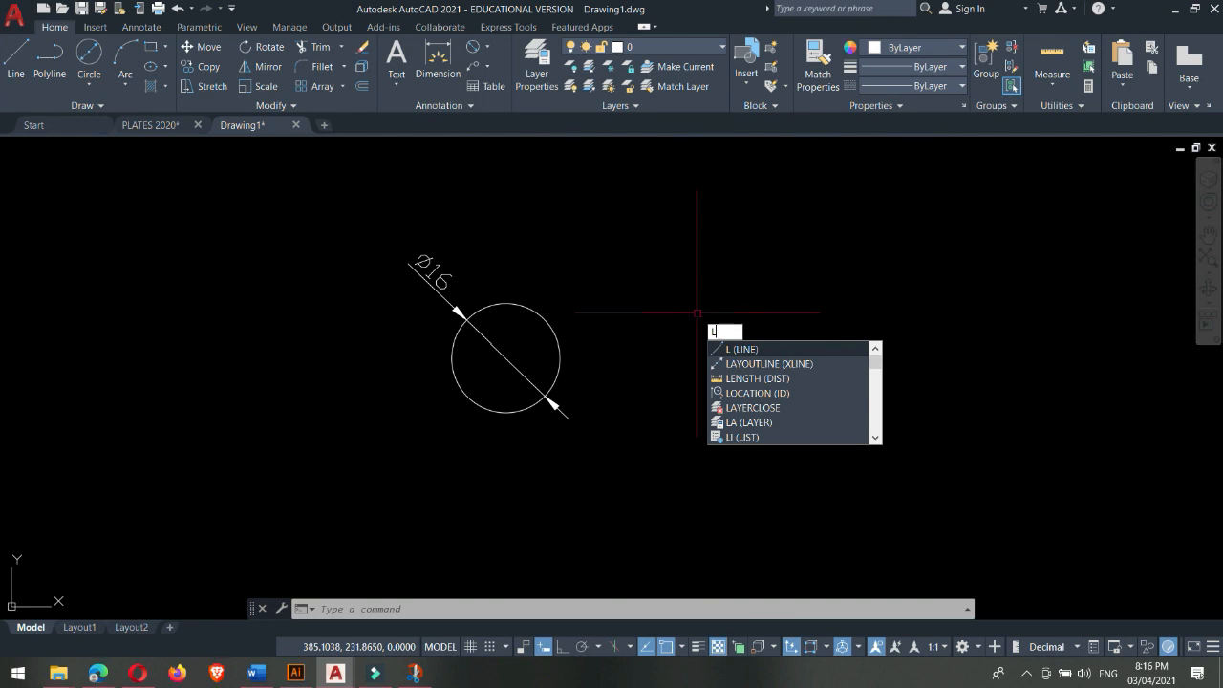
pyautogui.press('Return')
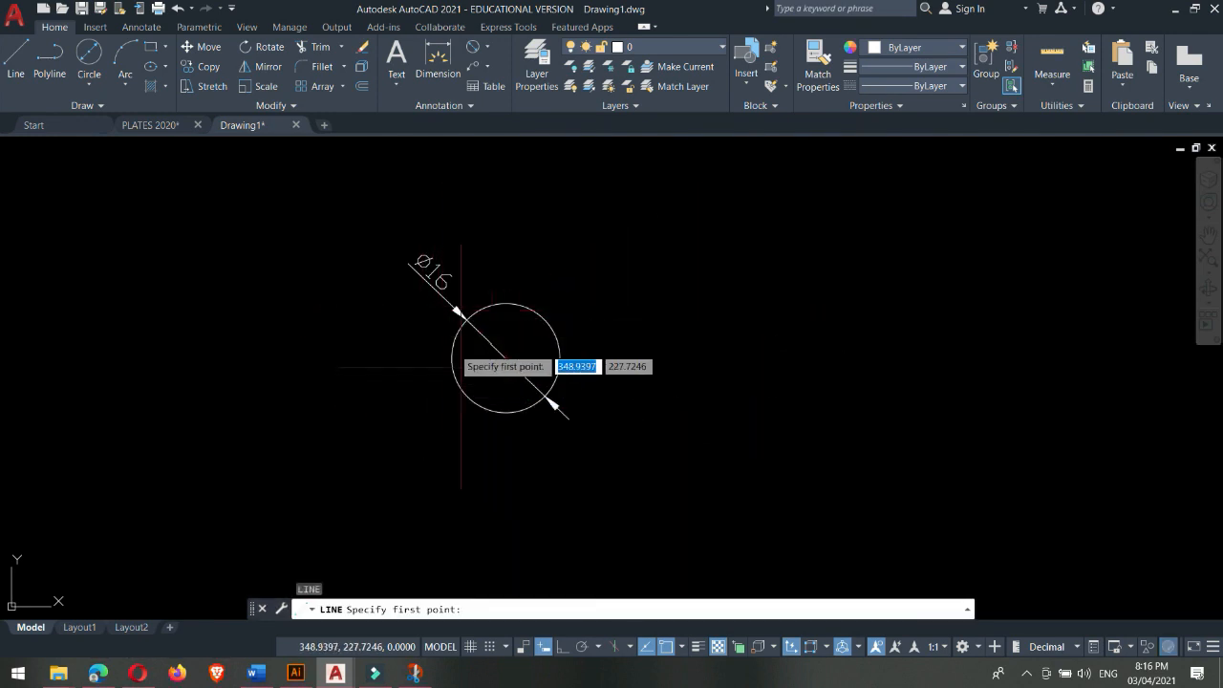
pyautogui.scroll(4, 477, 372)
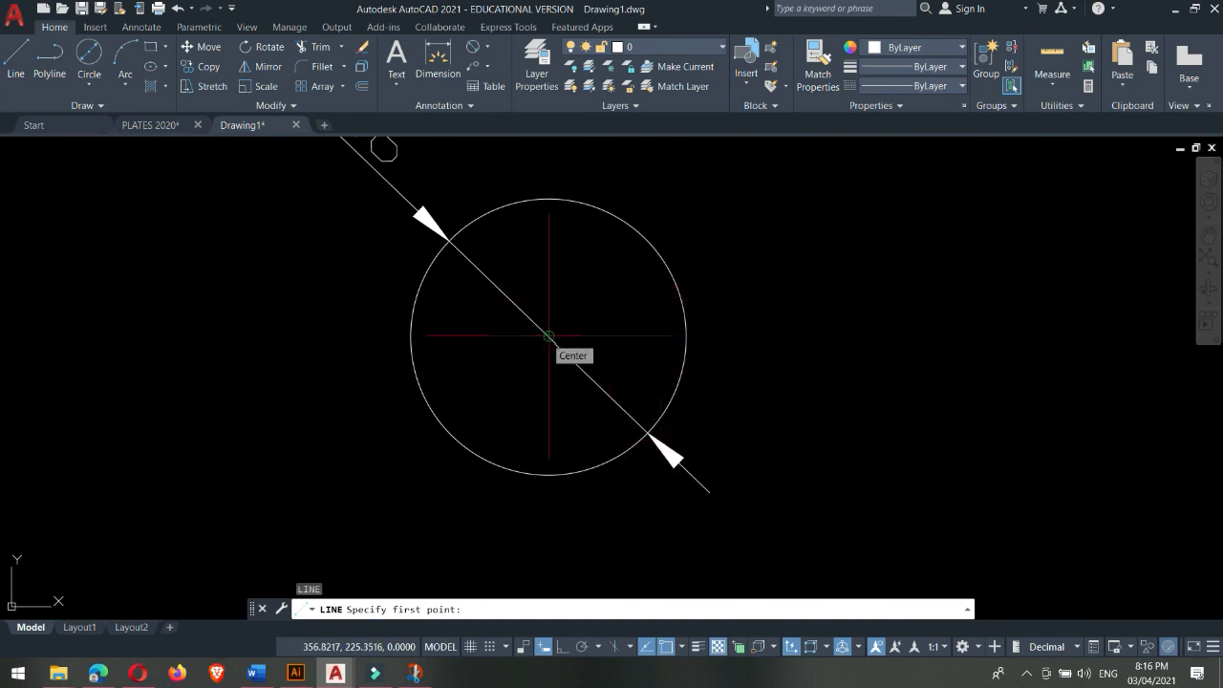
pyautogui.click(668, 647)
pyautogui.scroll(-2, 686, 402)
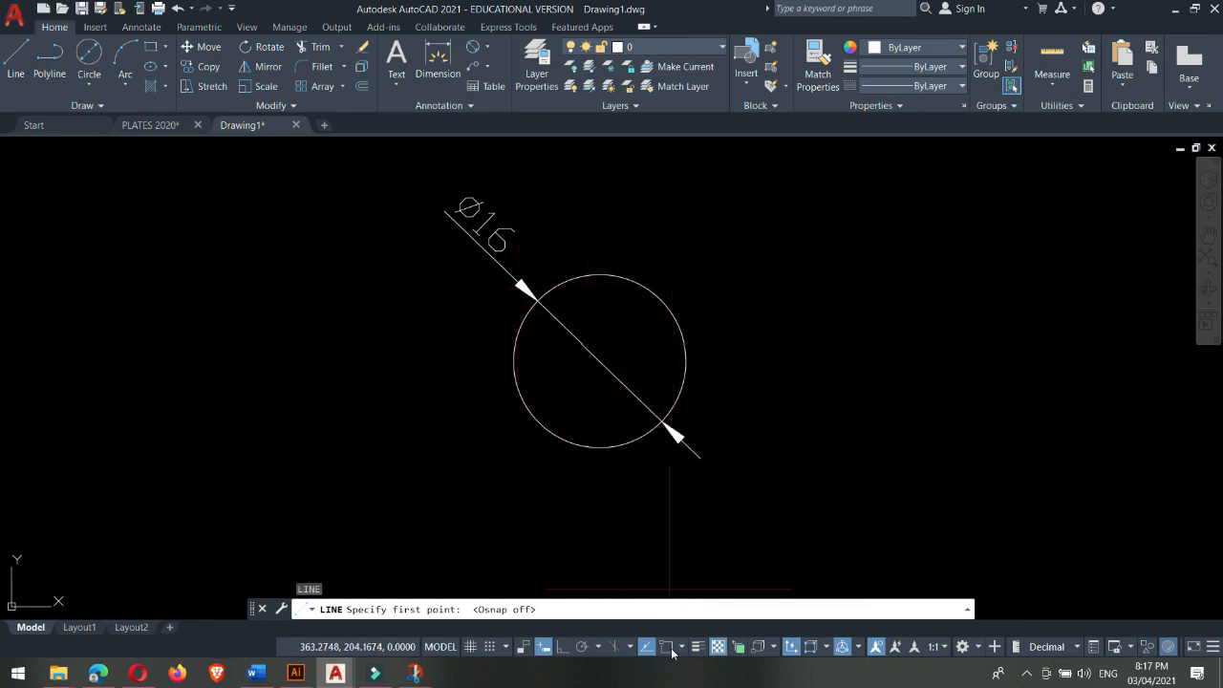
pyautogui.click(668, 647)
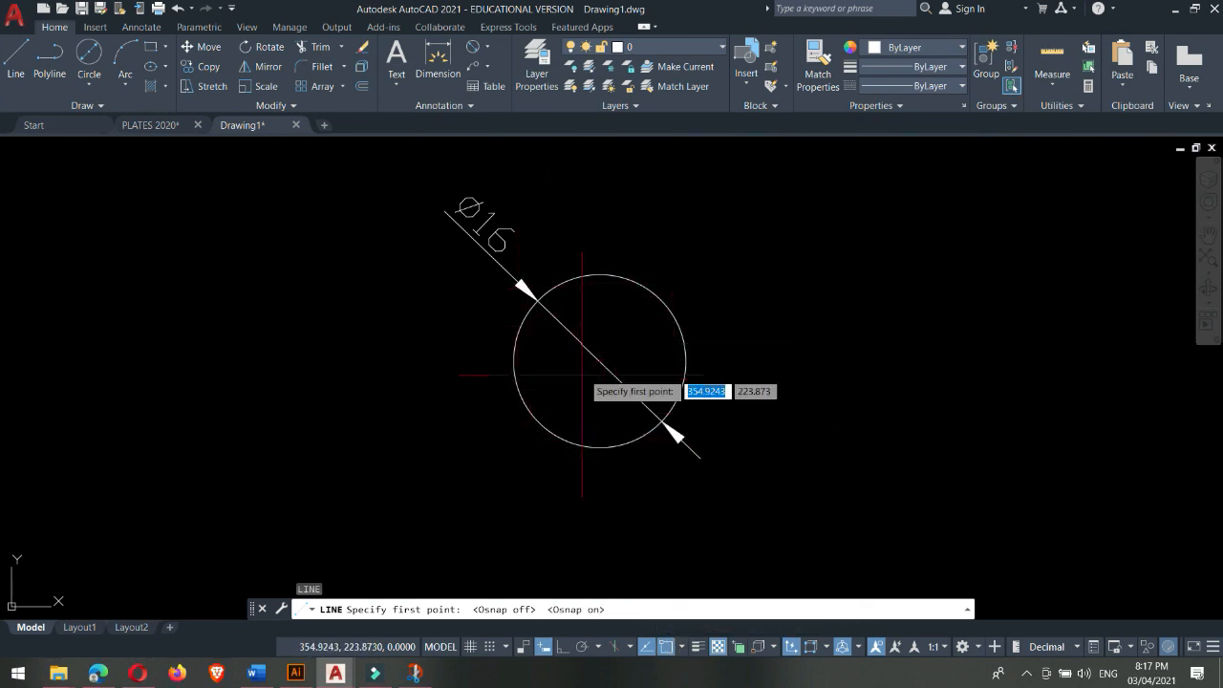
pyautogui.scroll(-3, 527, 382)
pyautogui.click(524, 374)
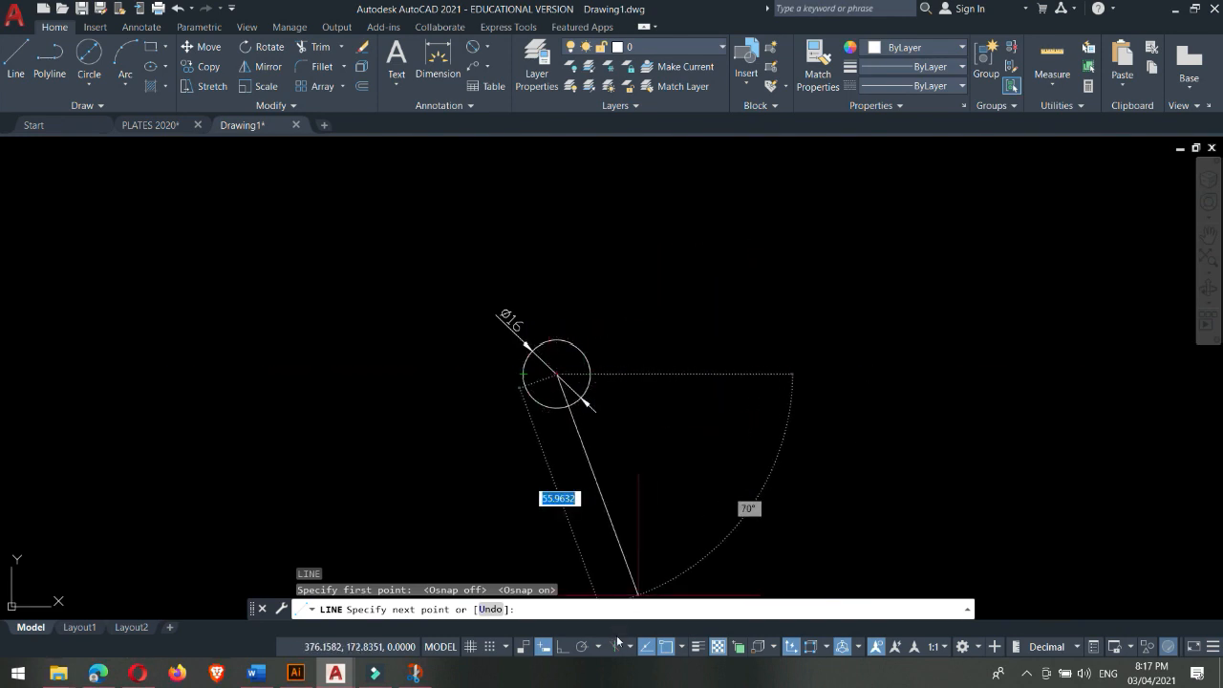
# - Turn on polar tracking and complete the line horizontally to the right at a length of 80
pyautogui.click(581, 646)
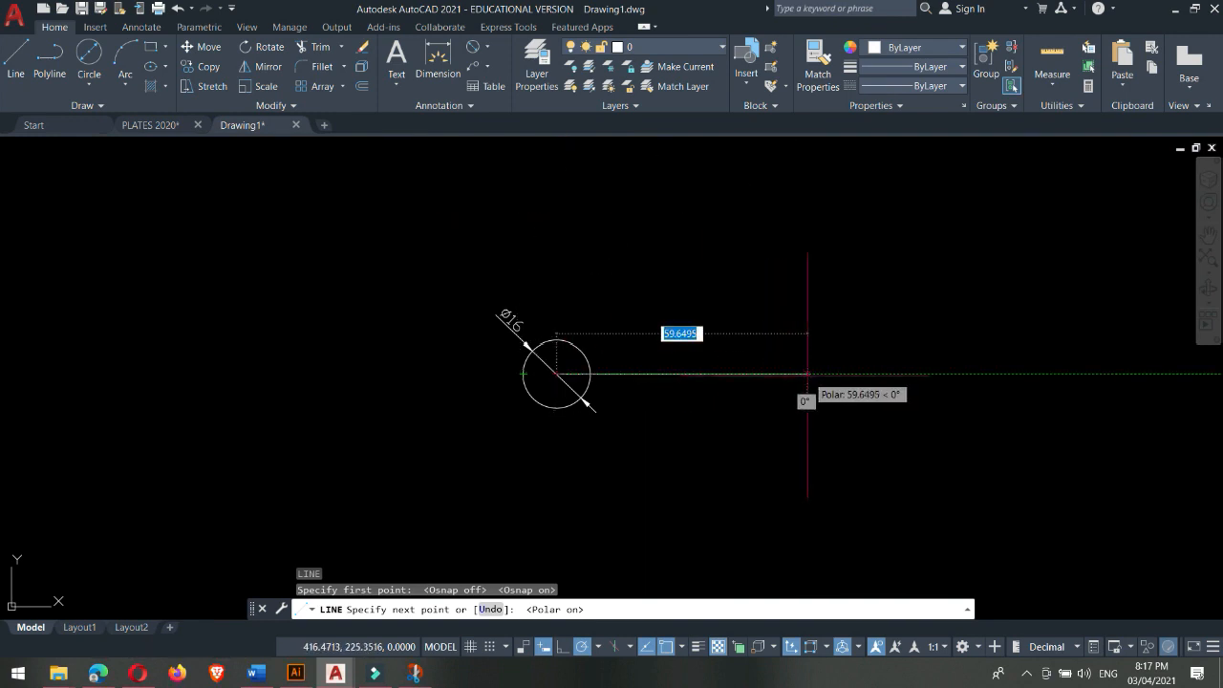
pyautogui.scroll(2, 808, 374)
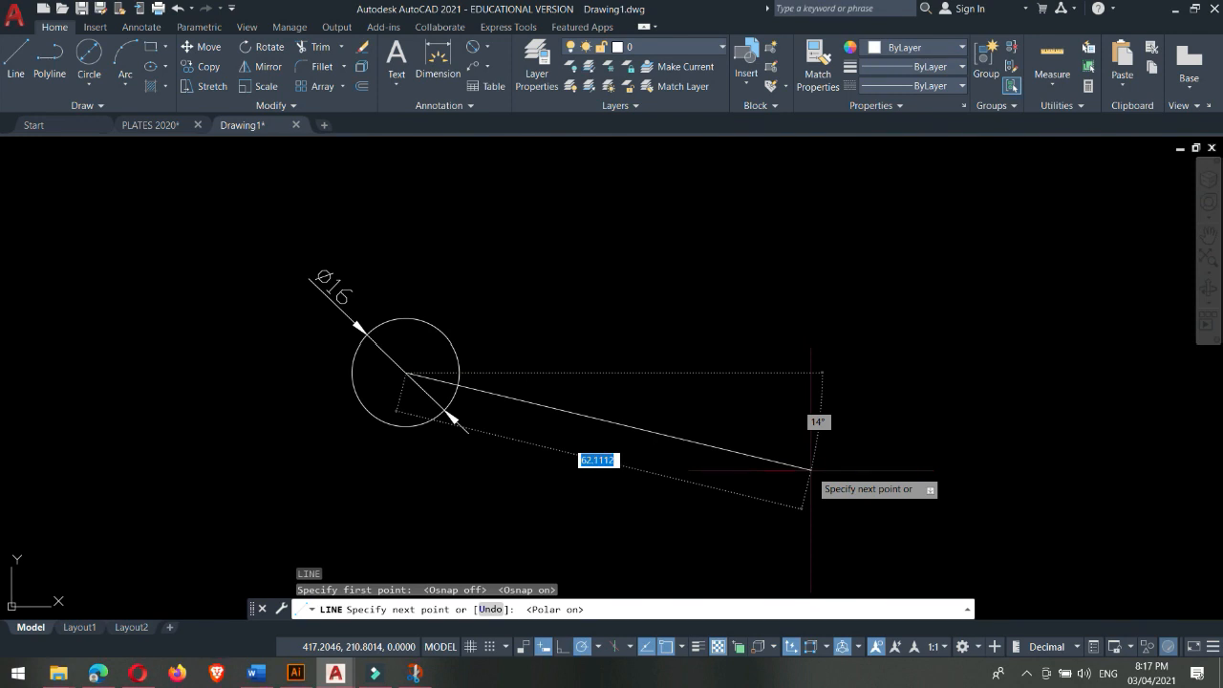
pyautogui.write('80')
pyautogui.press('Escape')
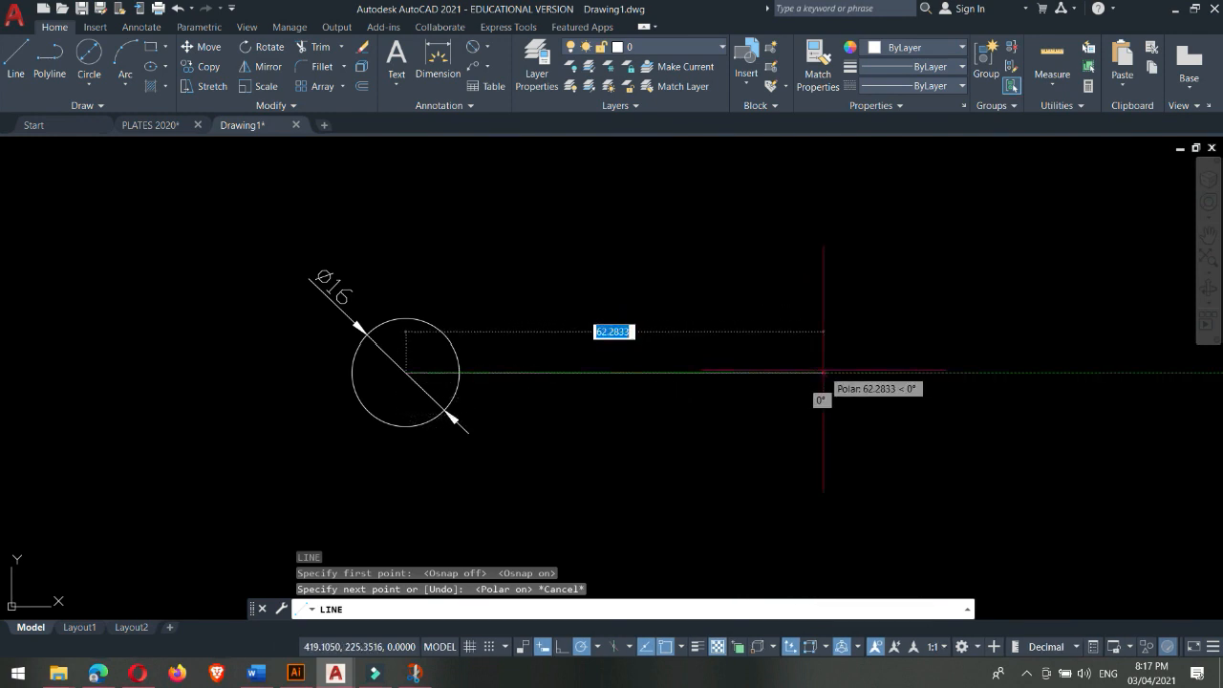
pyautogui.write('80')
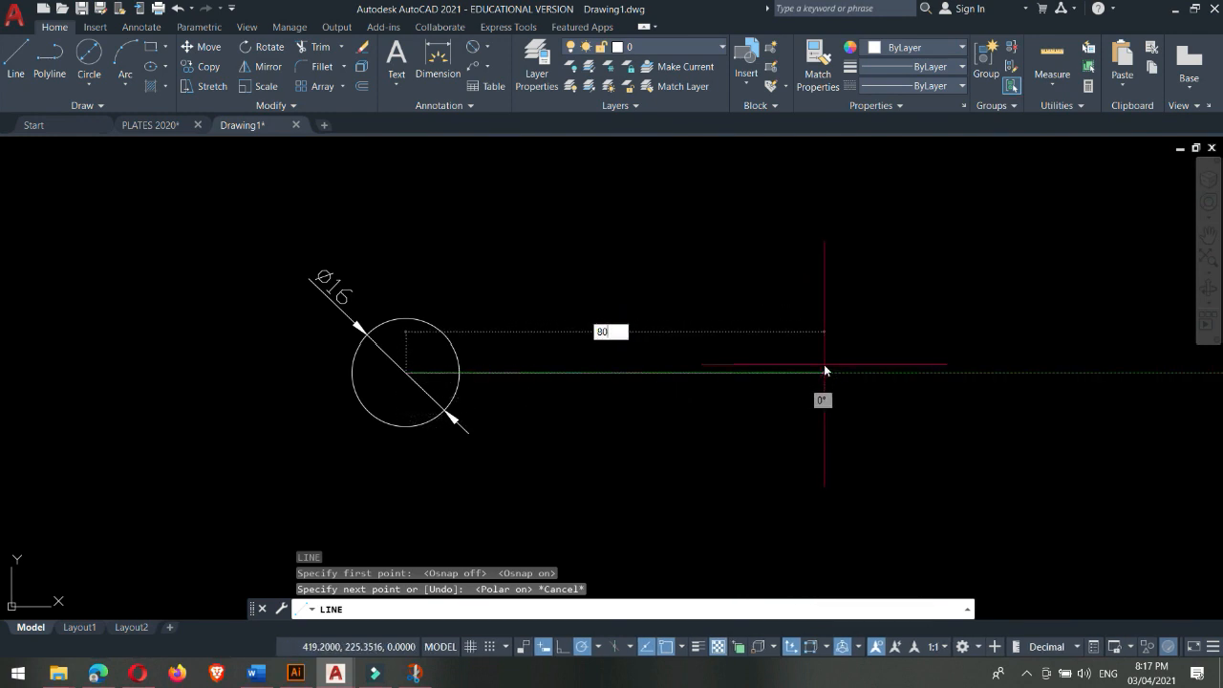
pyautogui.press('Return')
pyautogui.scroll(-2, 531, 336)
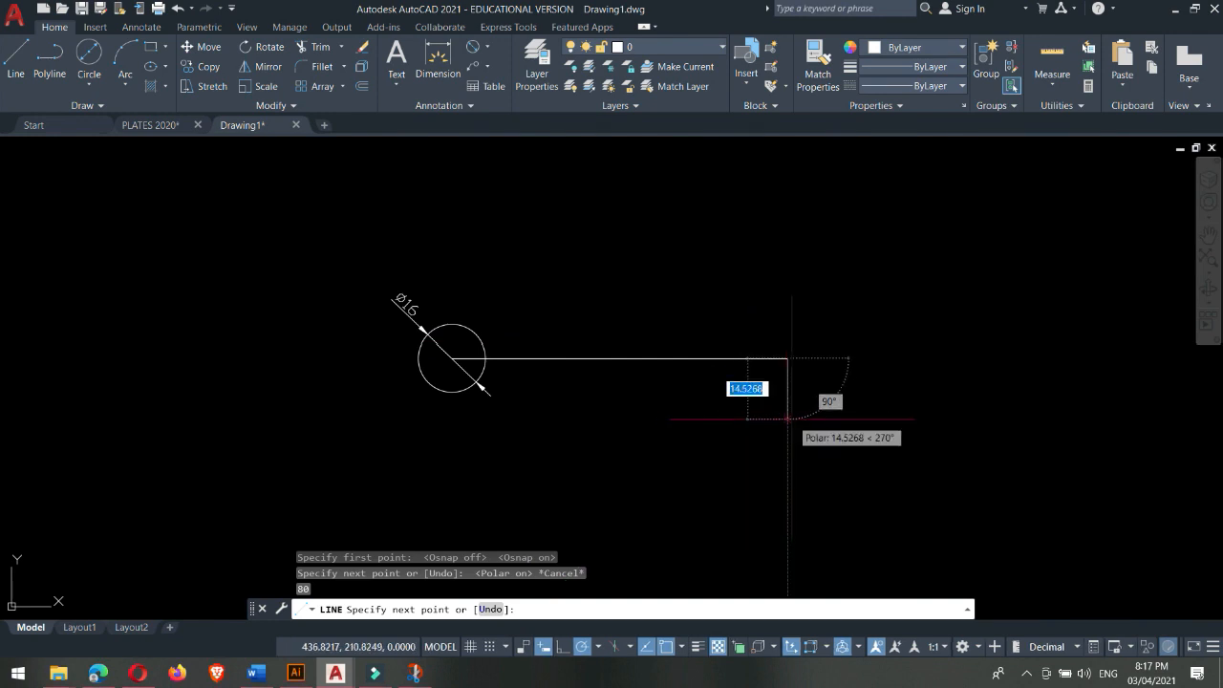
pyautogui.press('Escape')
pyautogui.click(704, 358)
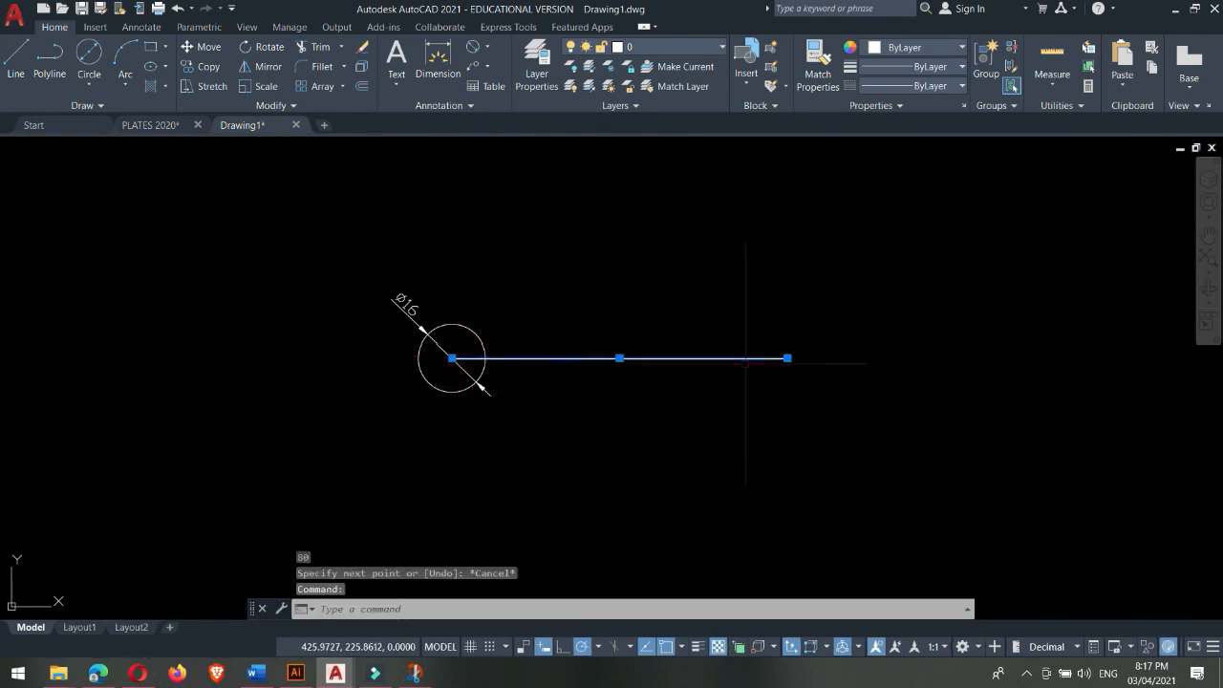
pyautogui.scroll(3, 788, 357)
pyautogui.scroll(-2, 788, 358)
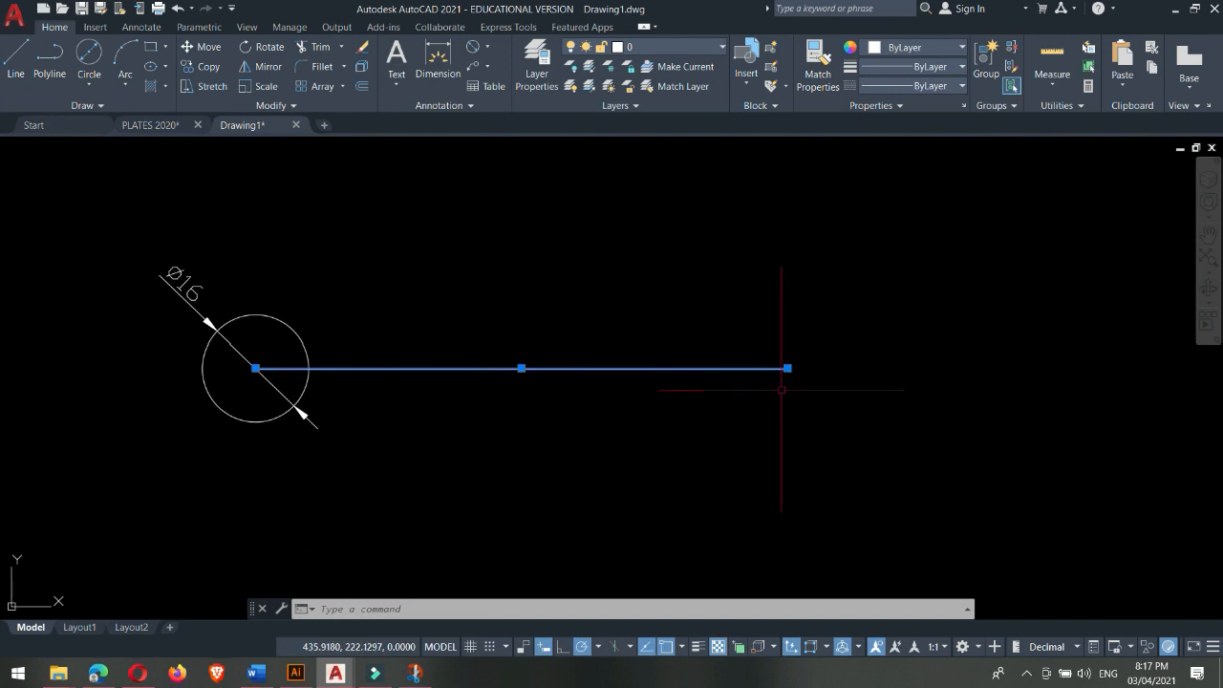
pyautogui.press('Escape')
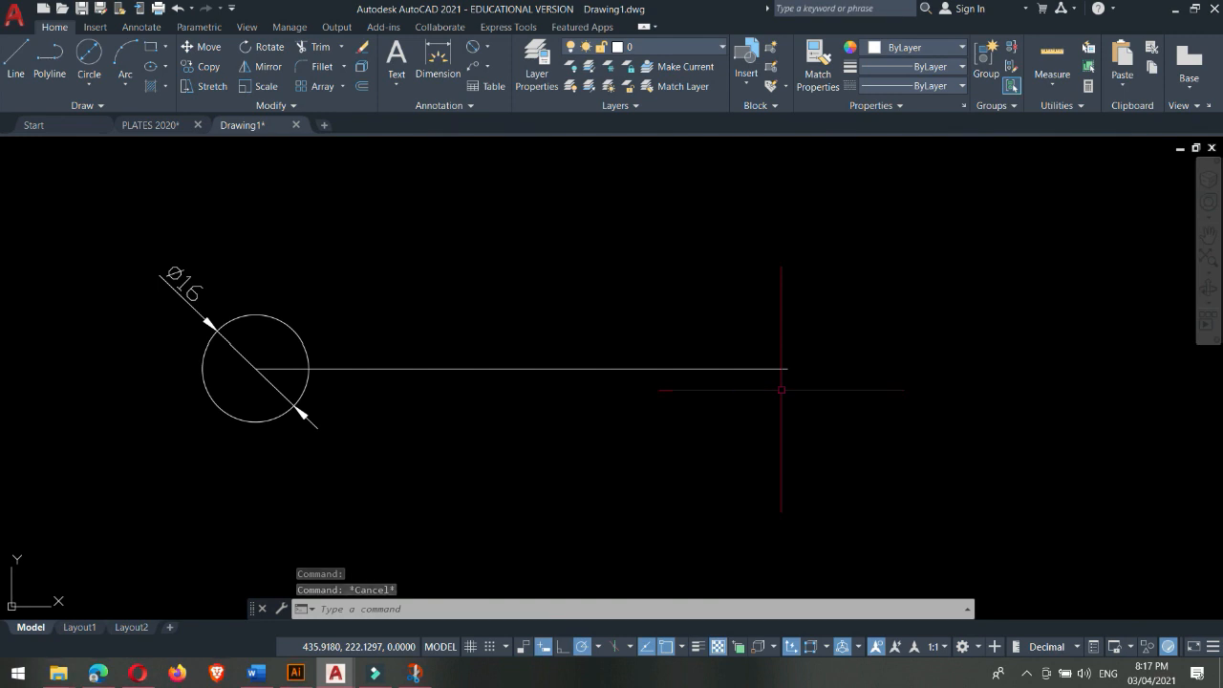
# - Draw a circle with a diameter of 22 centered on the right end of the horizontal line
pyautogui.write('c')
pyautogui.press('Return')
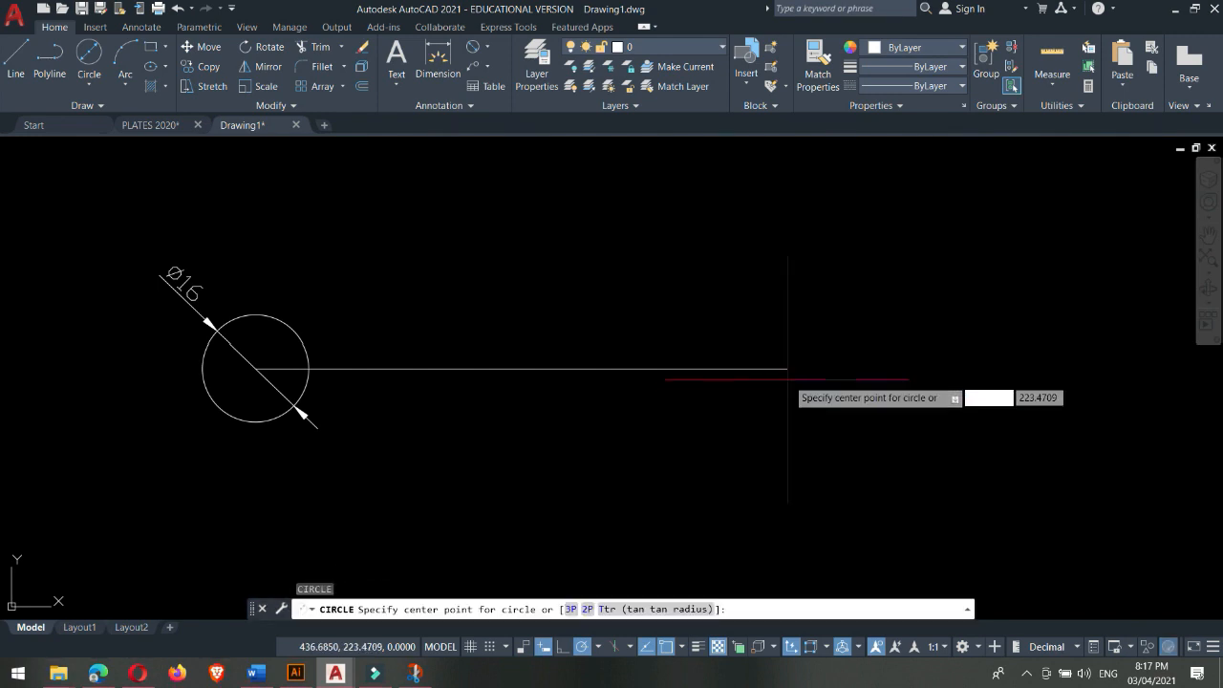
pyautogui.click(786, 368)
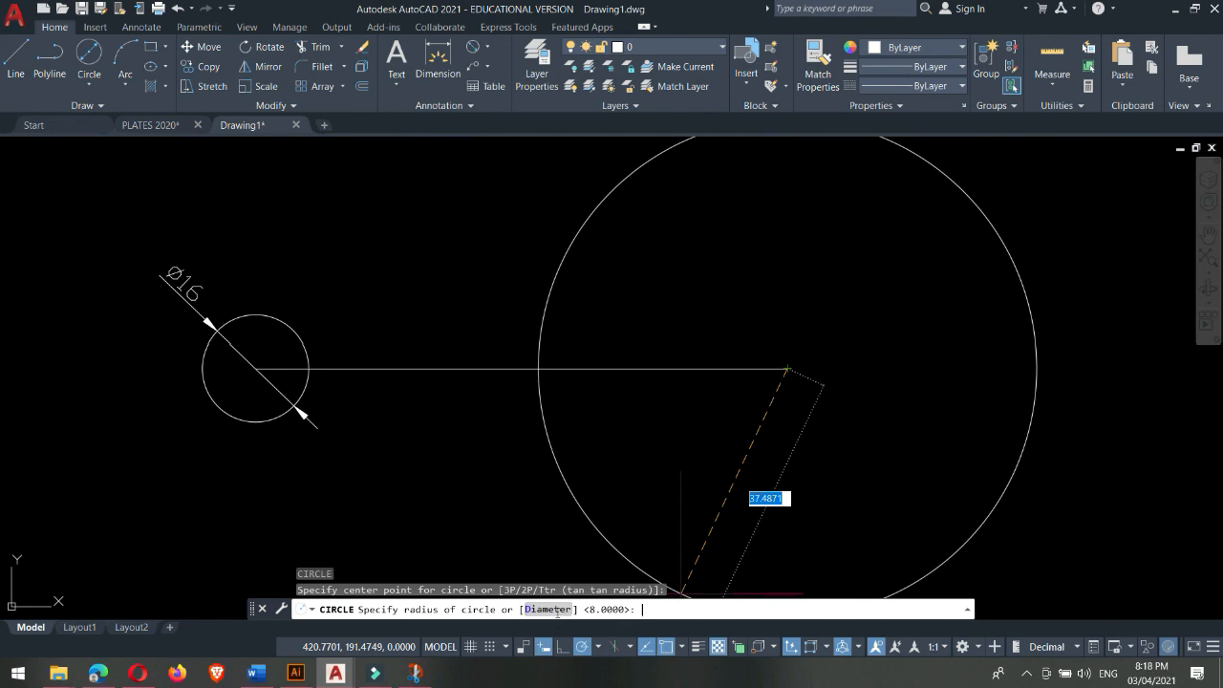
pyautogui.click(558, 617)
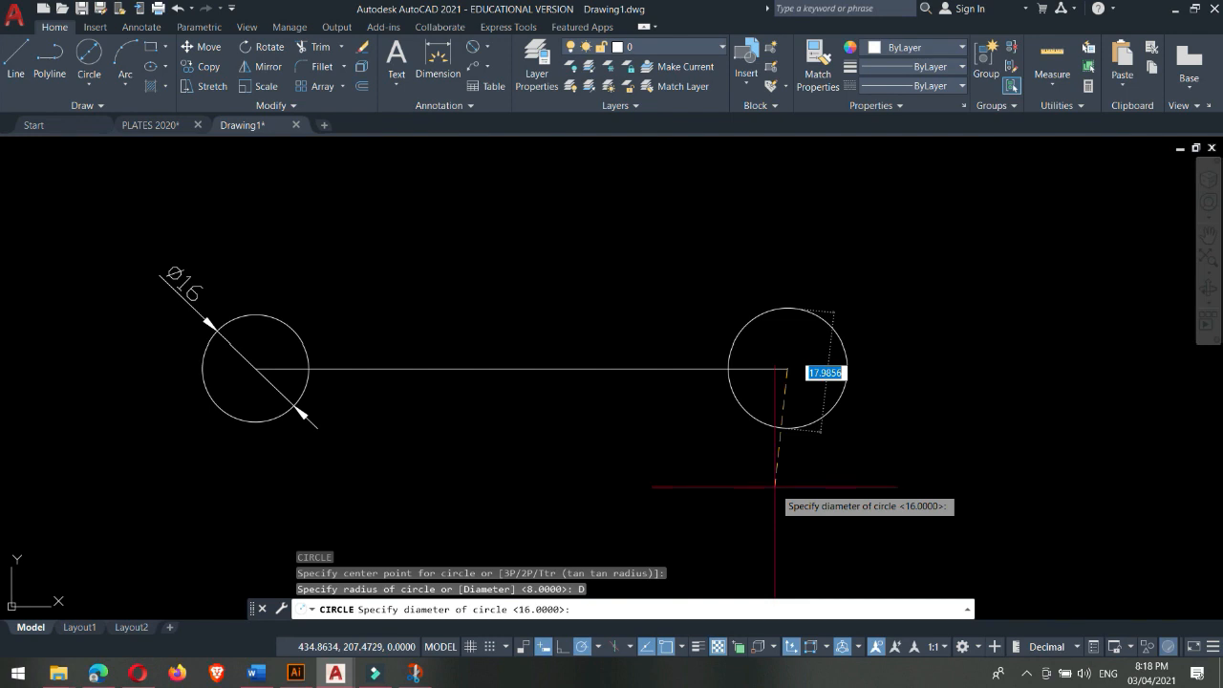
pyautogui.write('22')
pyautogui.press('Return')
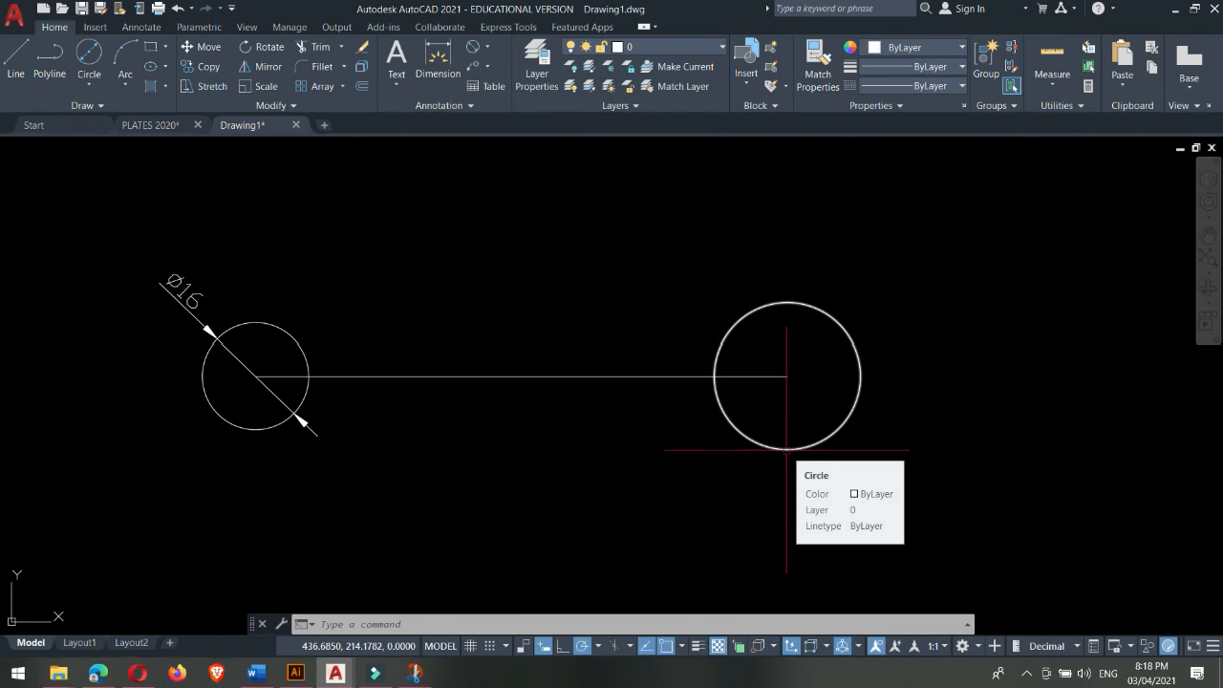
# - Draw a concentric circle with a diameter of 40 around the 22 mm circle at the line's right end
pyautogui.write('c')
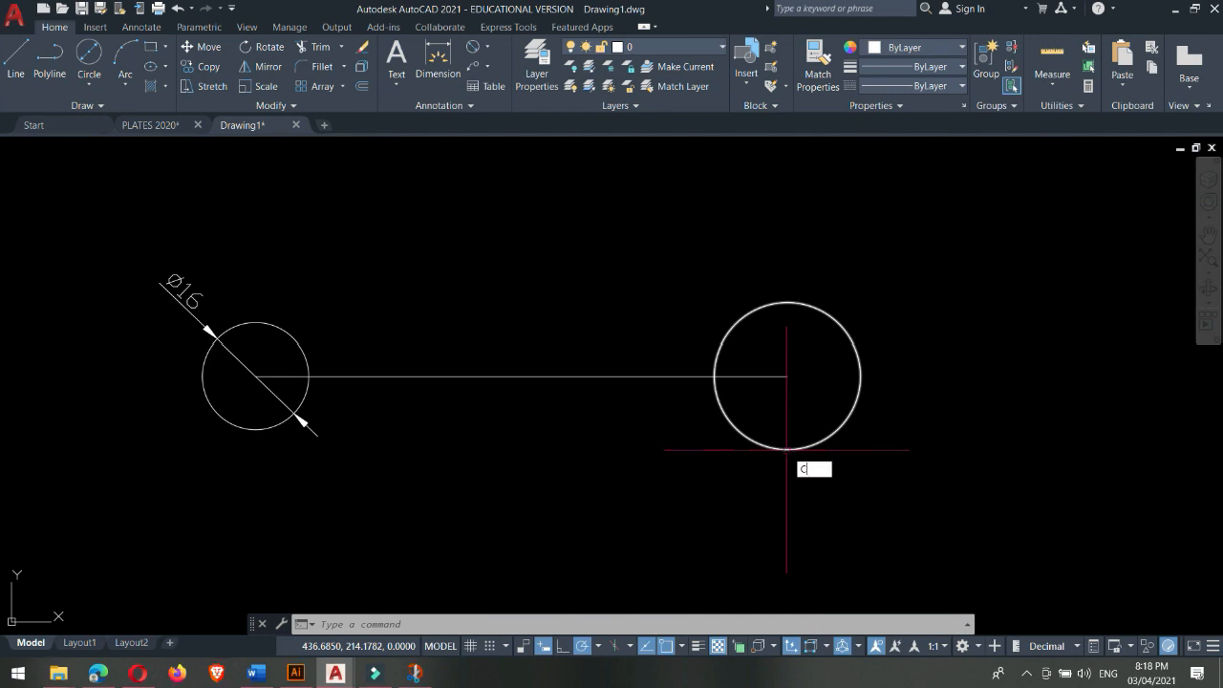
pyautogui.press('Return')
pyautogui.click(788, 377)
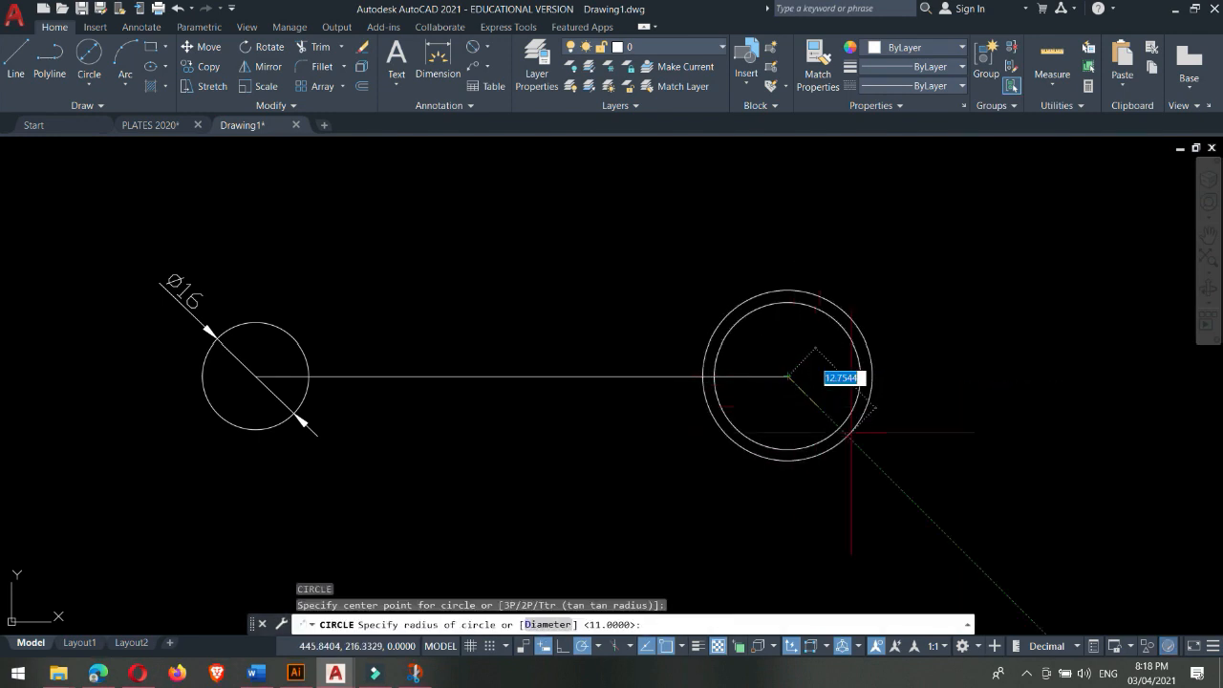
pyautogui.click(532, 626)
pyautogui.write('40')
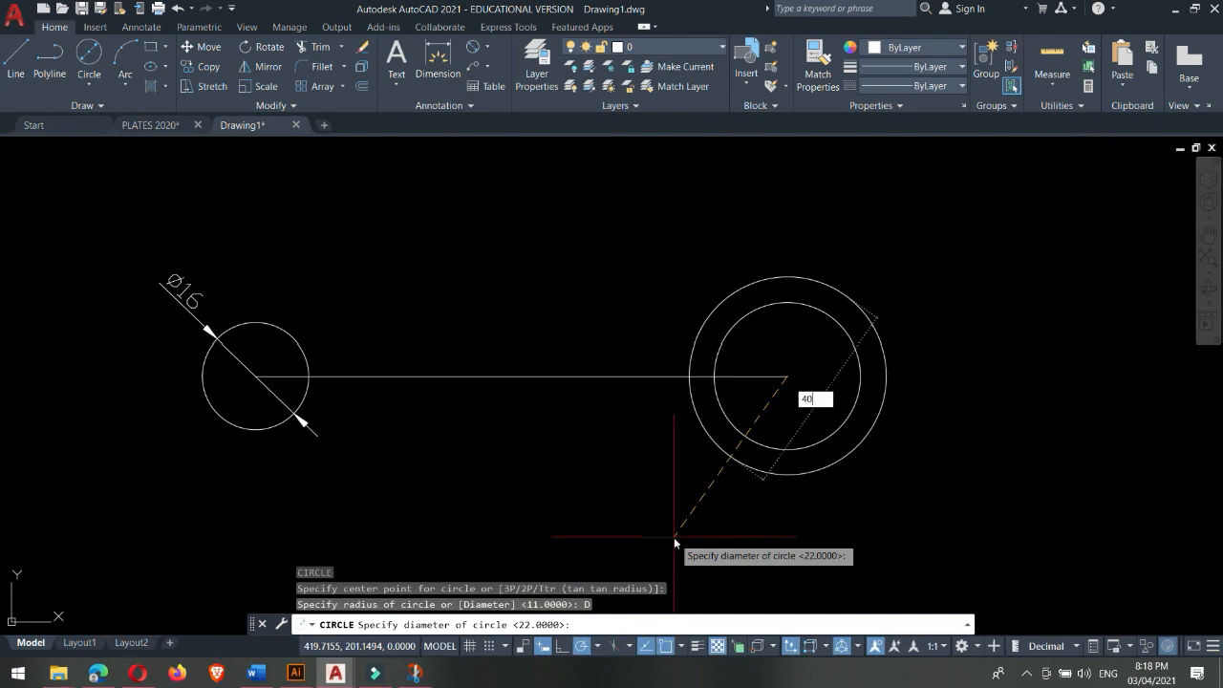
pyautogui.press('Return')
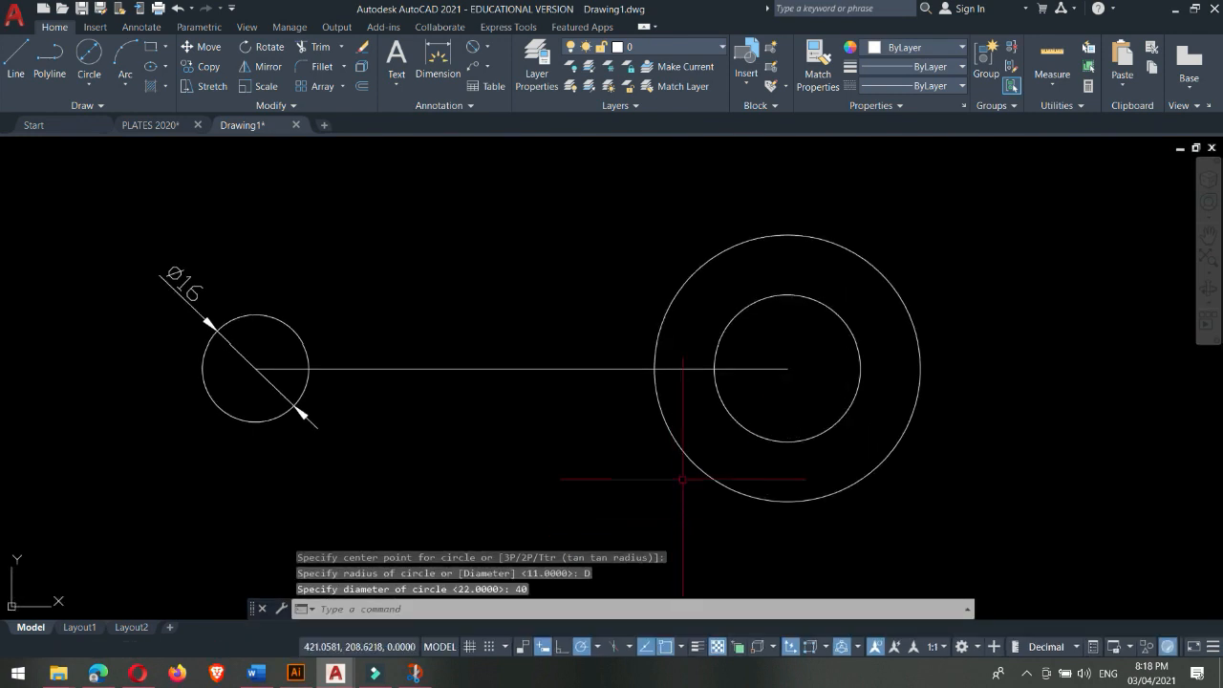
pyautogui.scroll(-2, 688, 386)
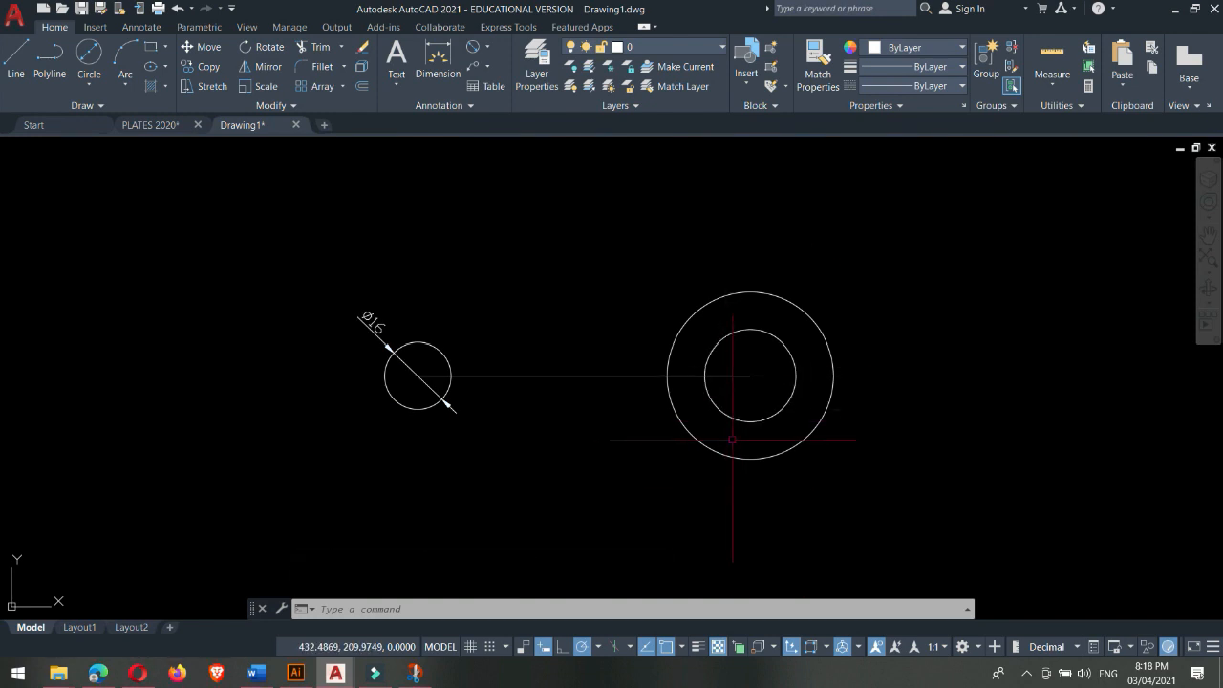
# - In the PLATES 2020 drawing, change the color of the 16 mm circle to 200,201,45
pyautogui.moveTo(662, 450); pyautogui.dragTo(658, 422, button='middle')
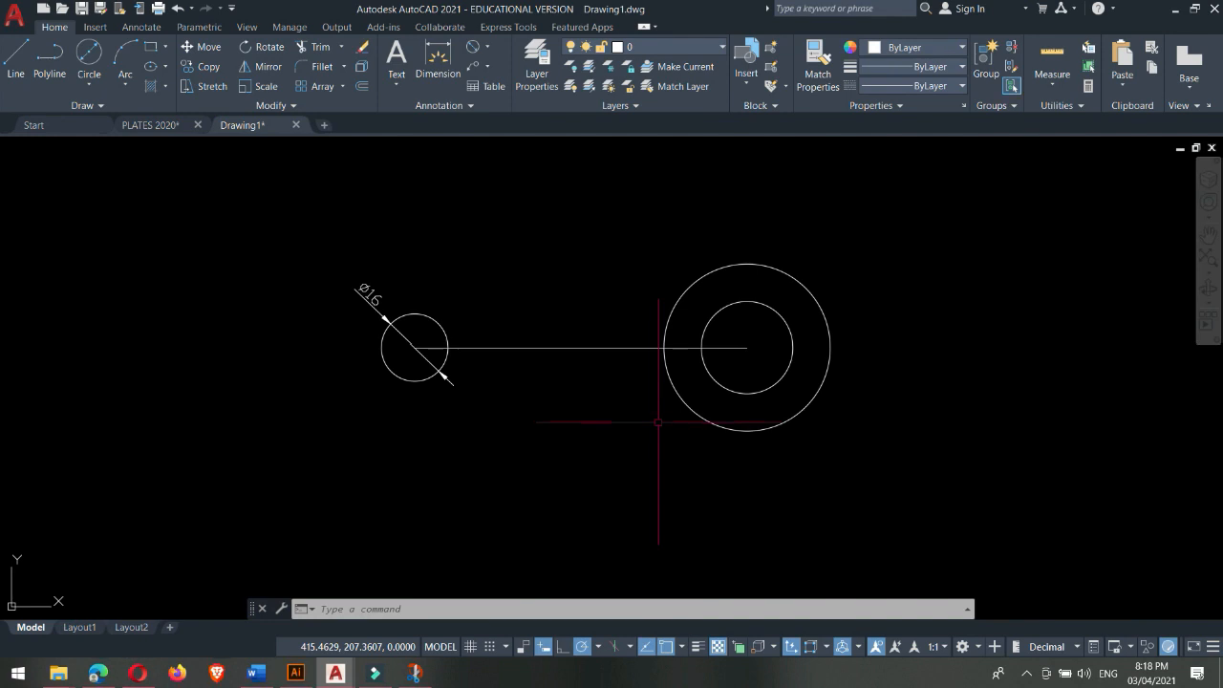
pyautogui.click(158, 125)
pyautogui.moveTo(558, 431); pyautogui.dragTo(722, 384, button='middle')
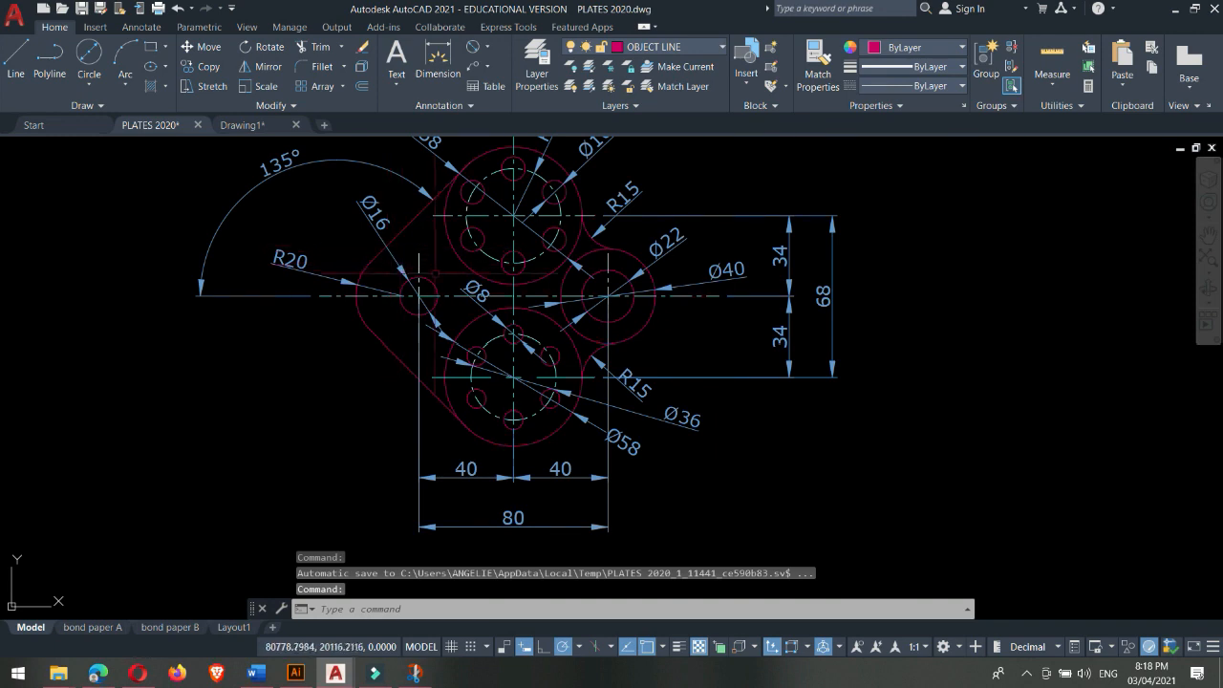
pyautogui.click(419, 279)
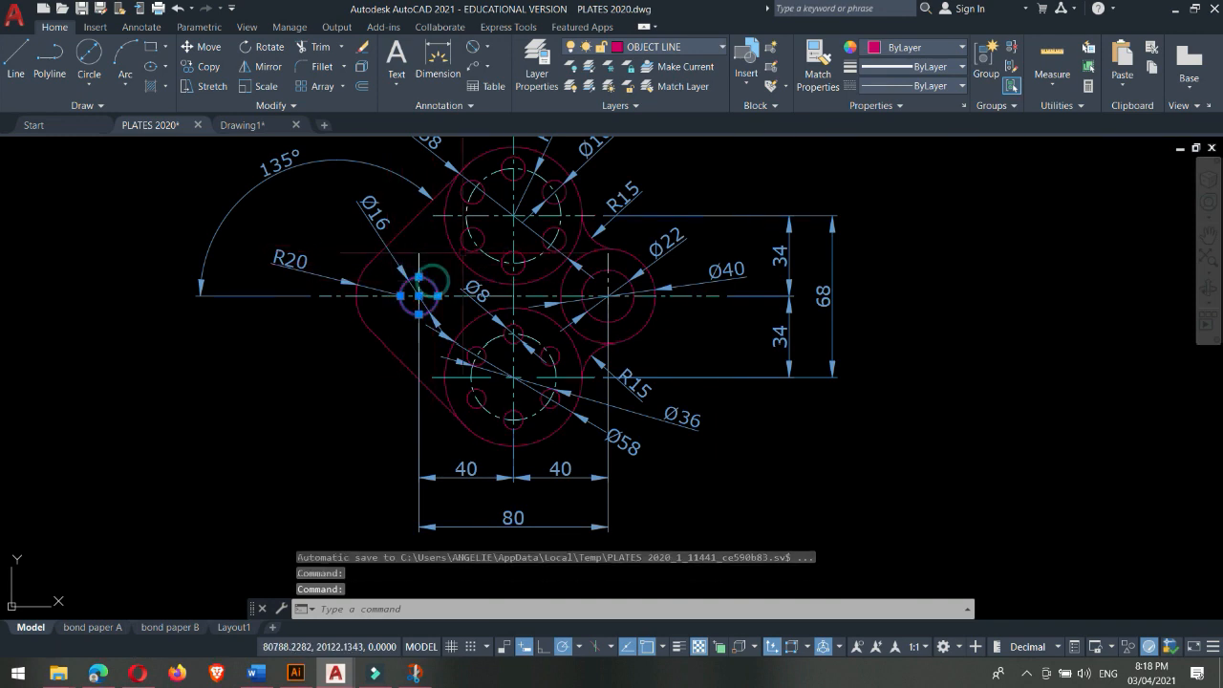
pyautogui.click(917, 48)
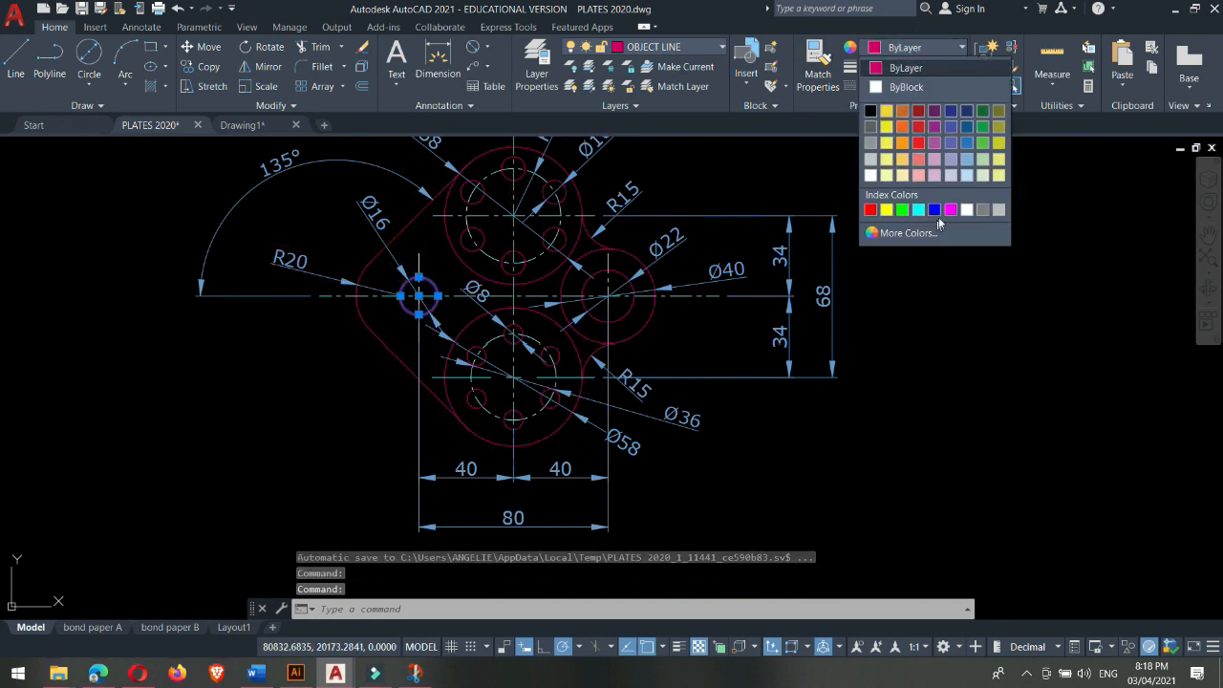
pyautogui.click(997, 143)
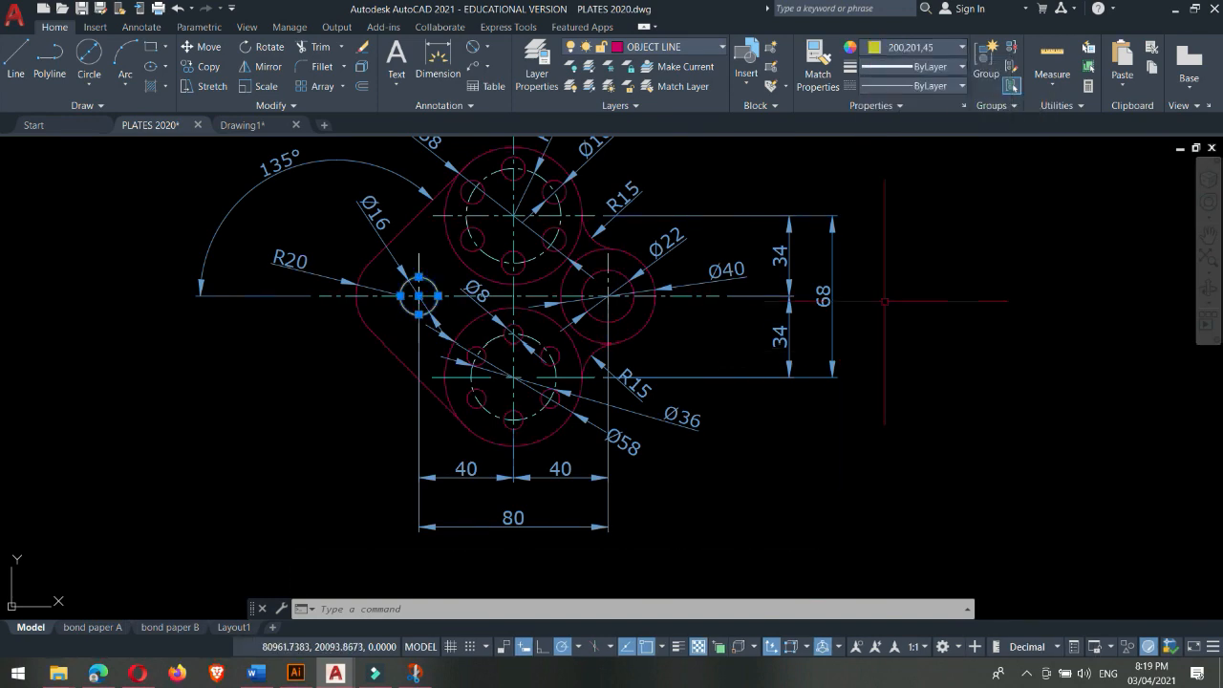
# - Set the 16 mm circle's lineweight to 0.60 mm and turn on the lineweight display
pyautogui.click(934, 67)
pyautogui.click(935, 67)
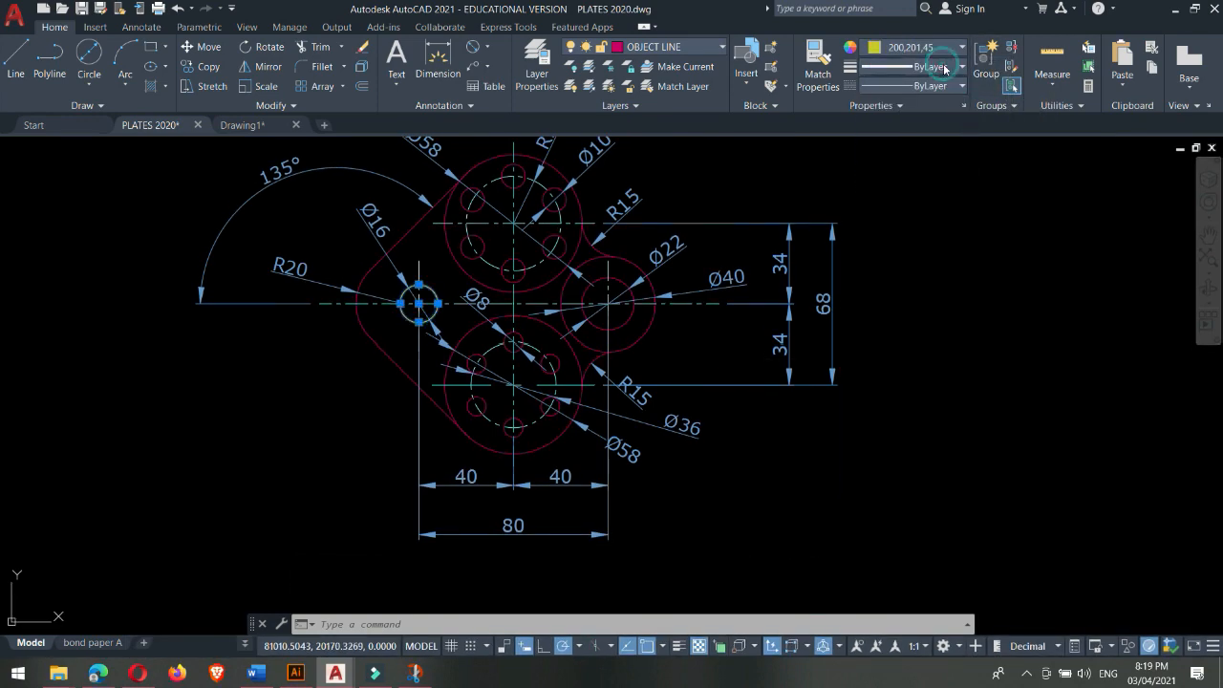
pyautogui.click(935, 67)
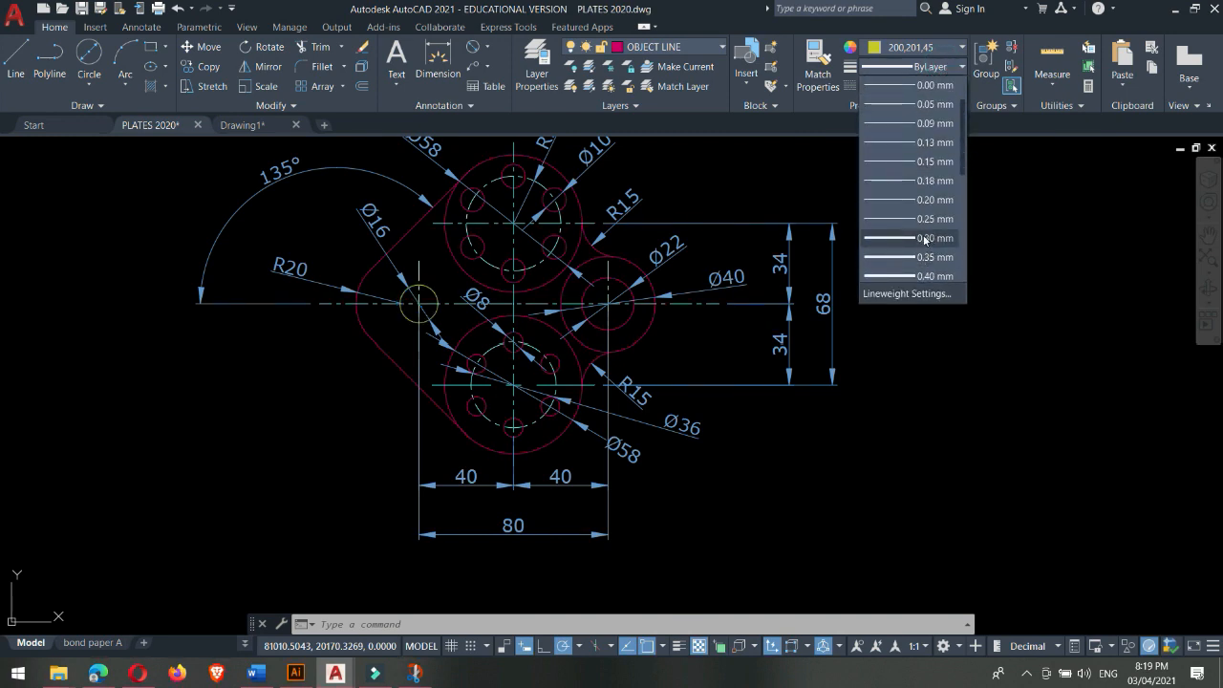
pyautogui.scroll(-2, 914, 255)
pyautogui.click(905, 218)
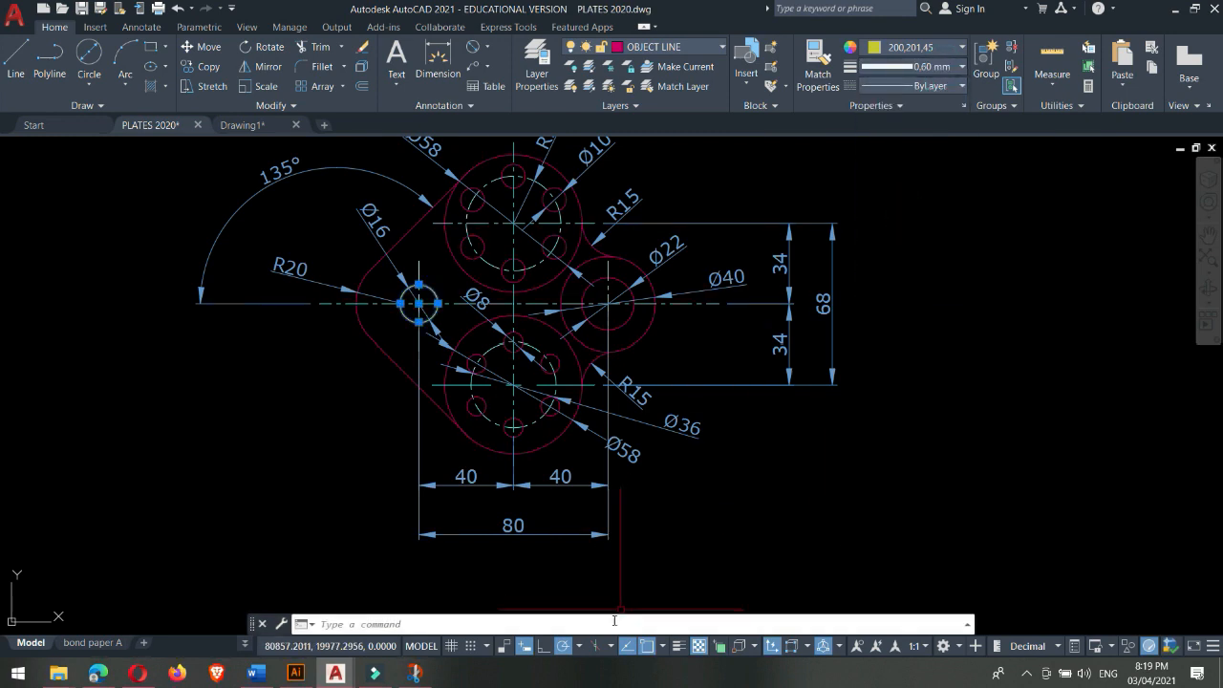
pyautogui.click(678, 646)
pyautogui.press('Escape')
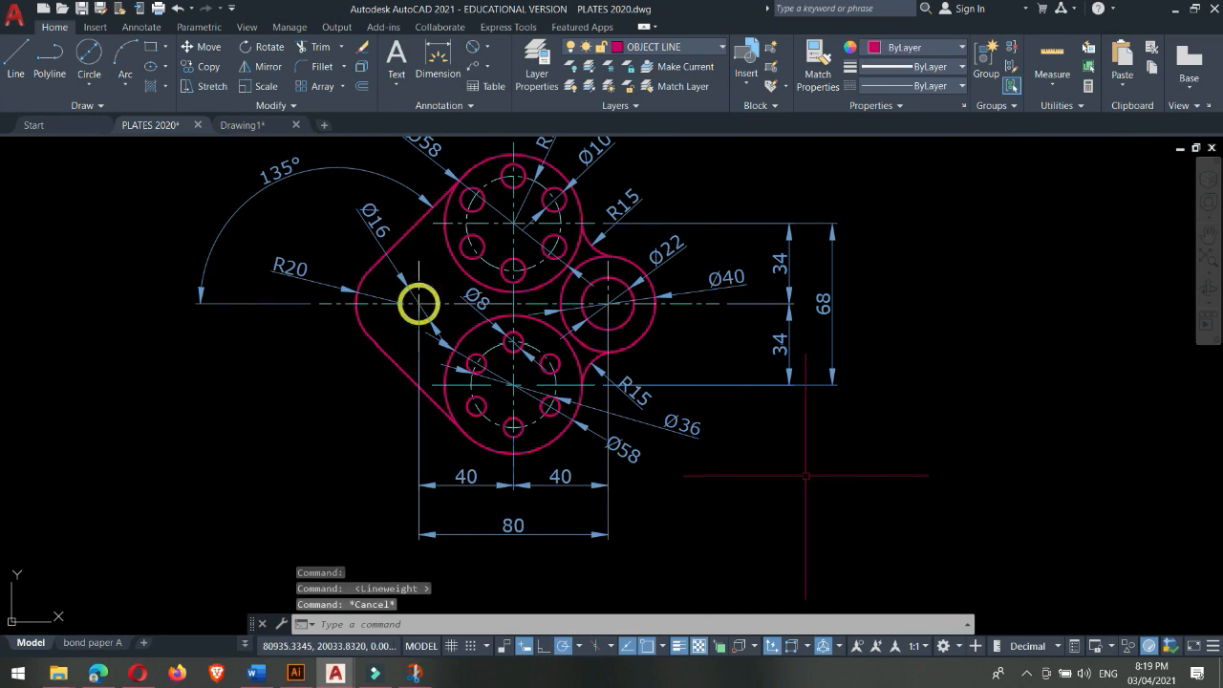
# - Match the properties of the yellow 16 mm circle onto the concentric 22 mm and 40 mm circles
pyautogui.write('MA')
pyautogui.press('Return')
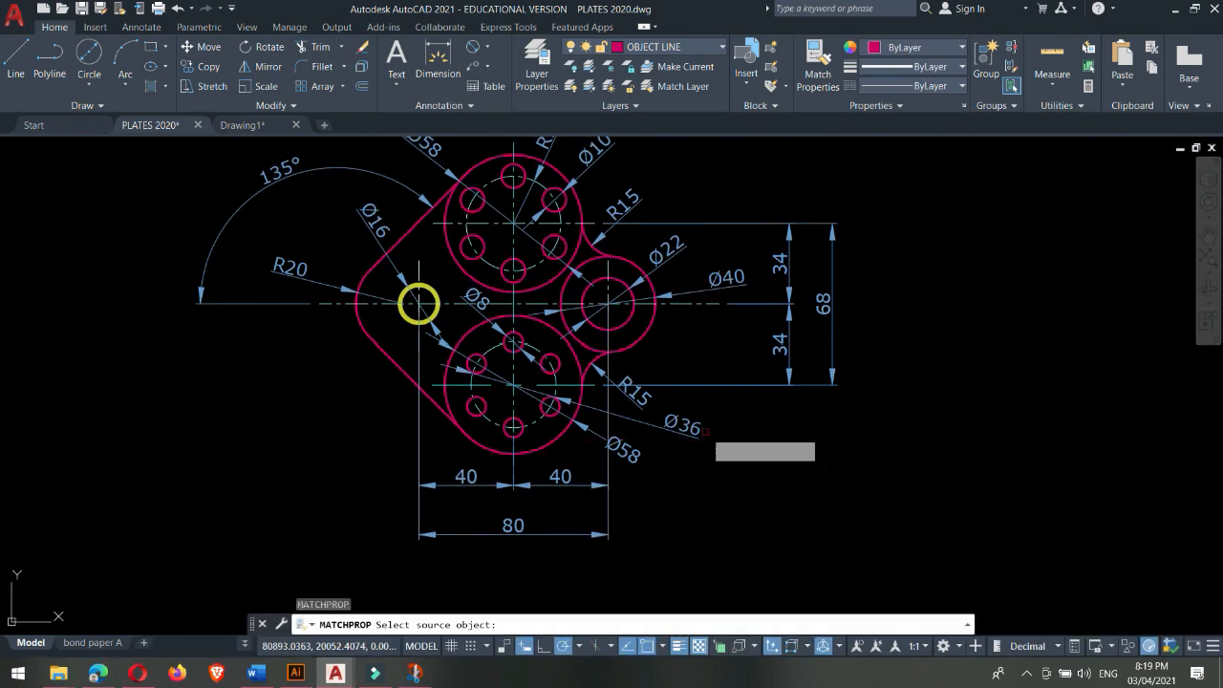
pyautogui.click(418, 304)
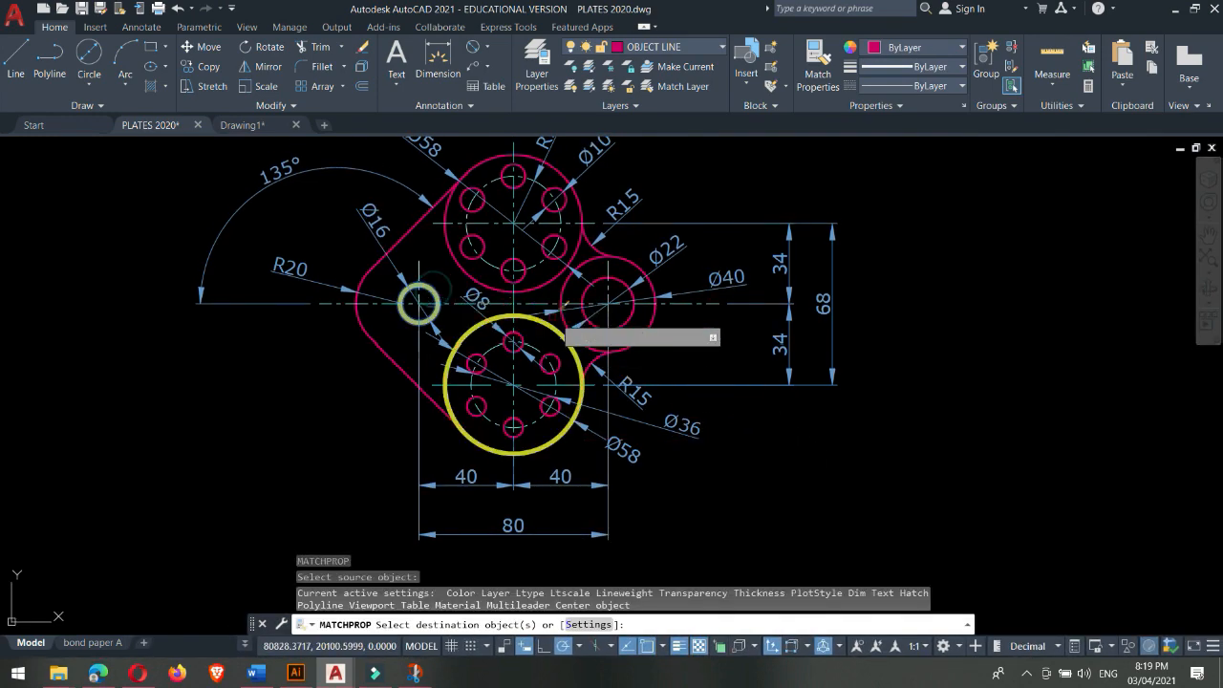
pyautogui.click(567, 287)
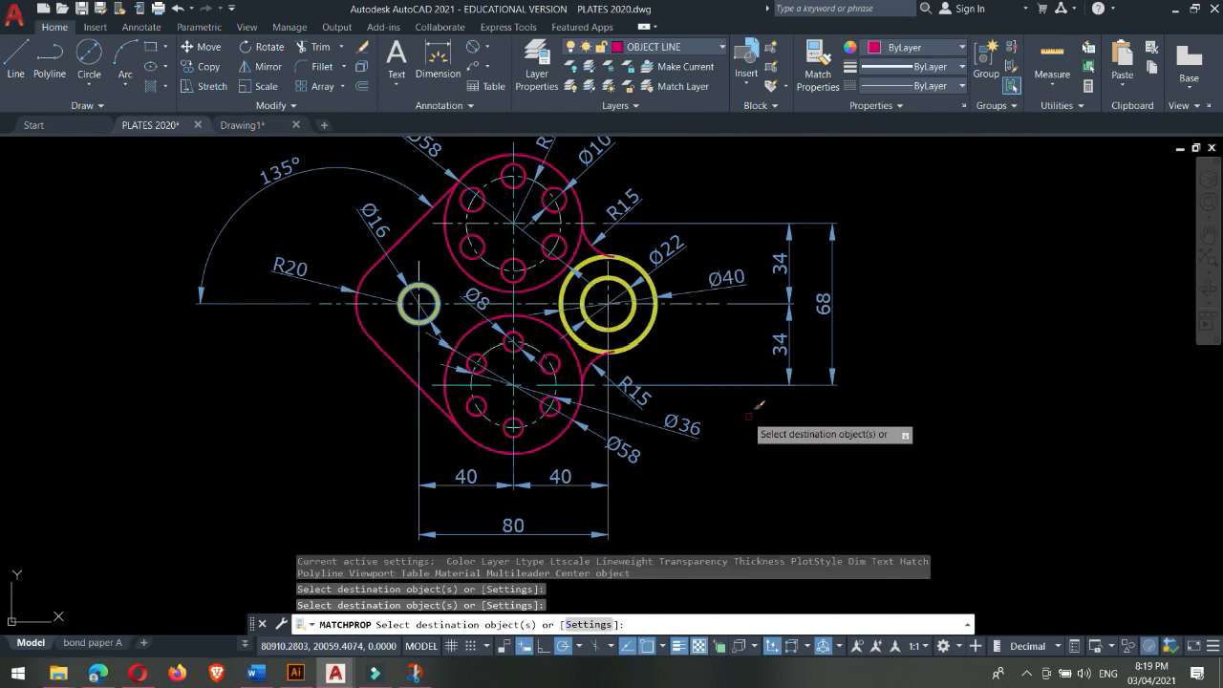
pyautogui.press('Escape')
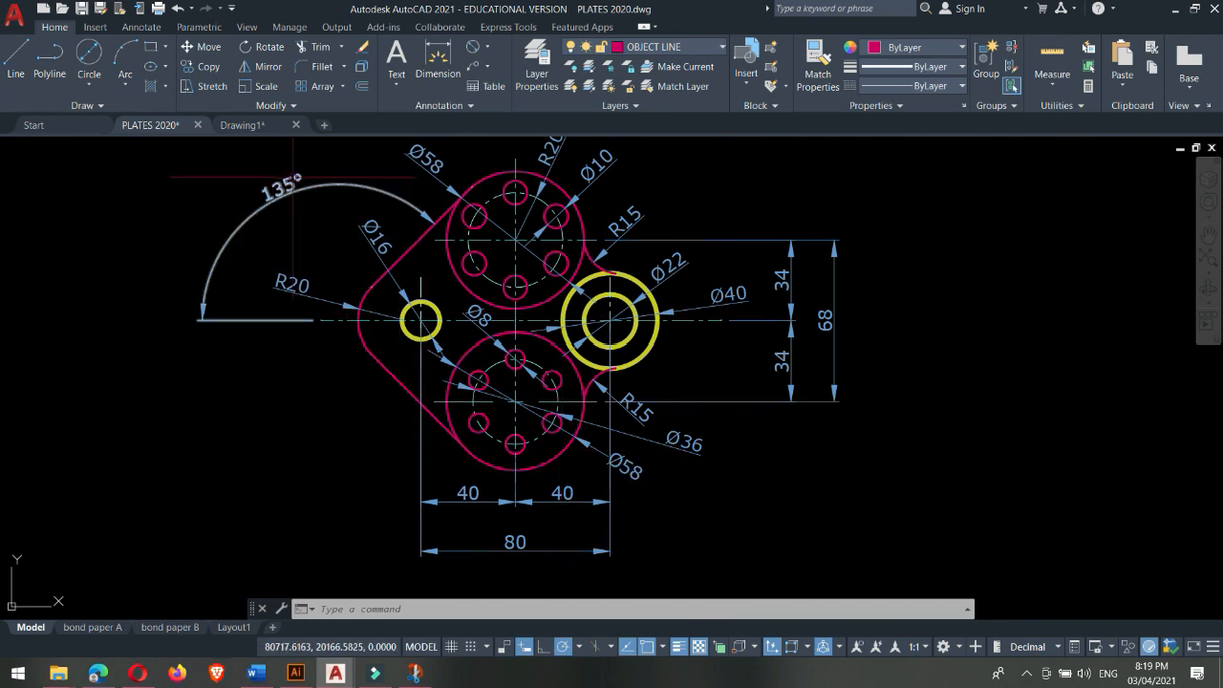
# - In Drawing1, draw a vertical construction line through the shared center of the 22 mm and 40 mm circles
pyautogui.click(245, 125)
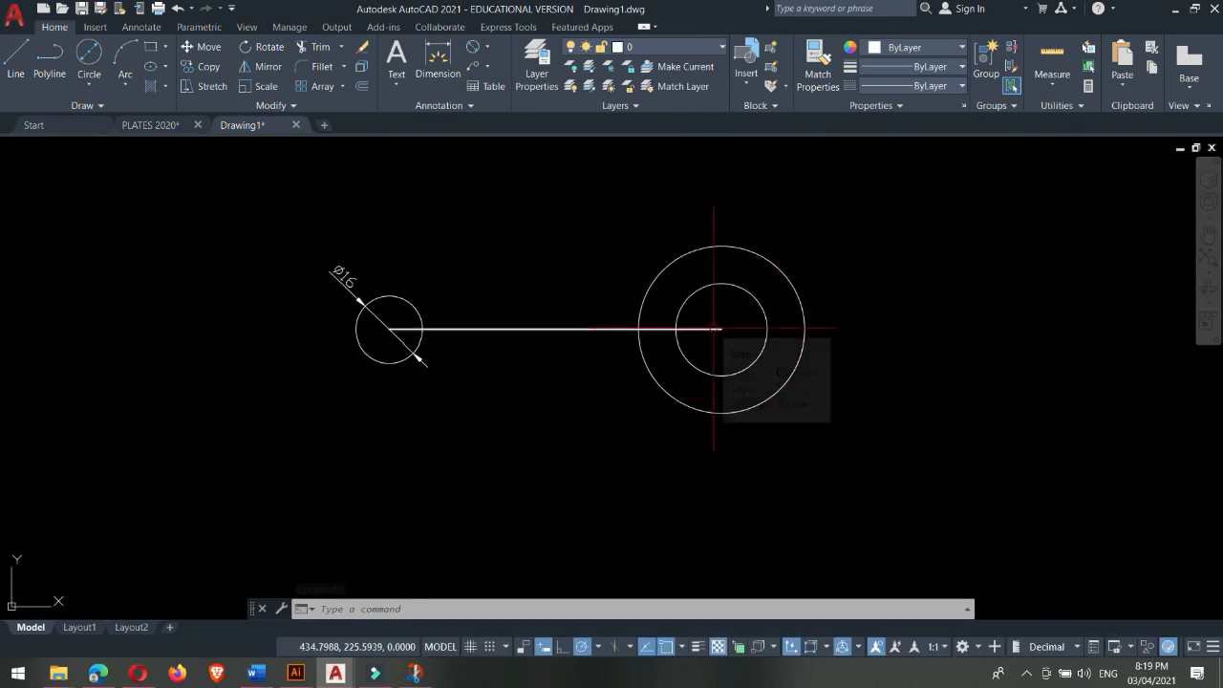
pyautogui.click(148, 125)
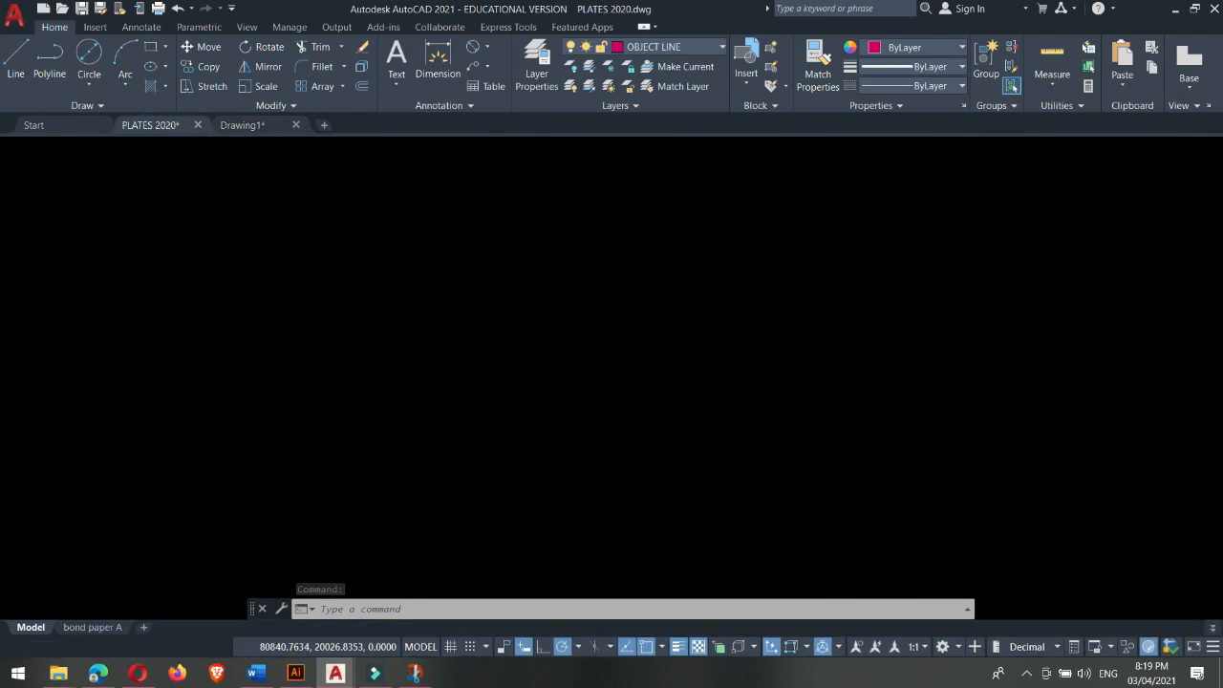
pyautogui.click(239, 125)
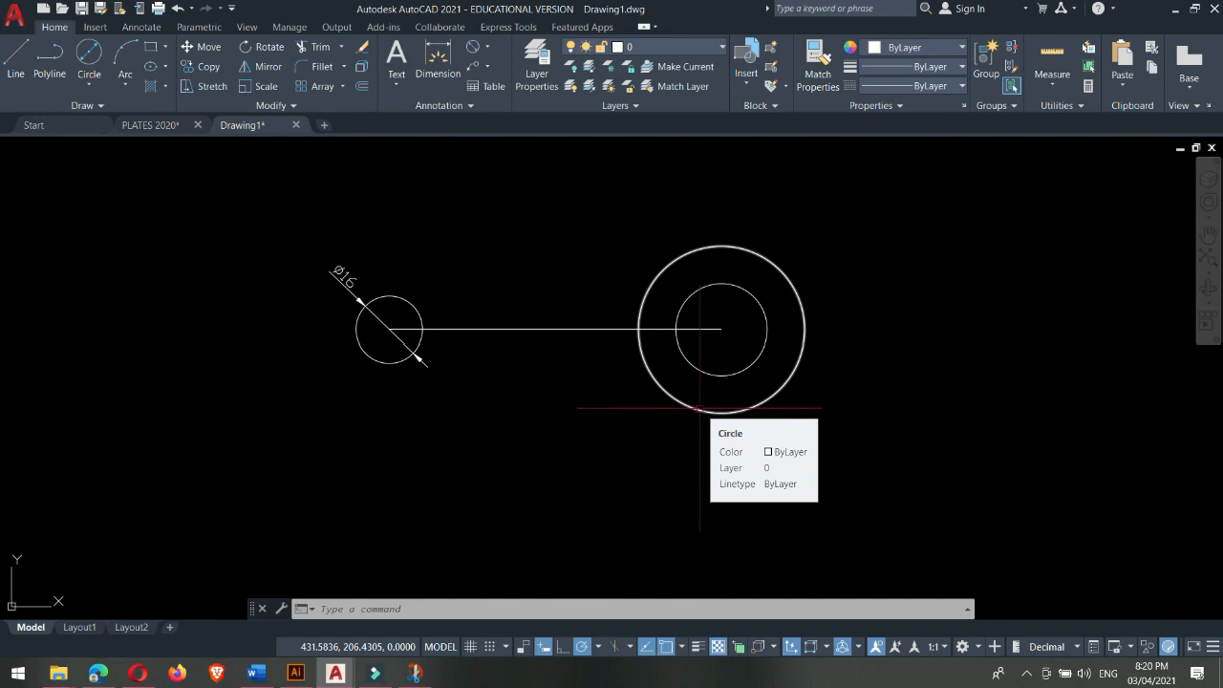
pyautogui.write('x')
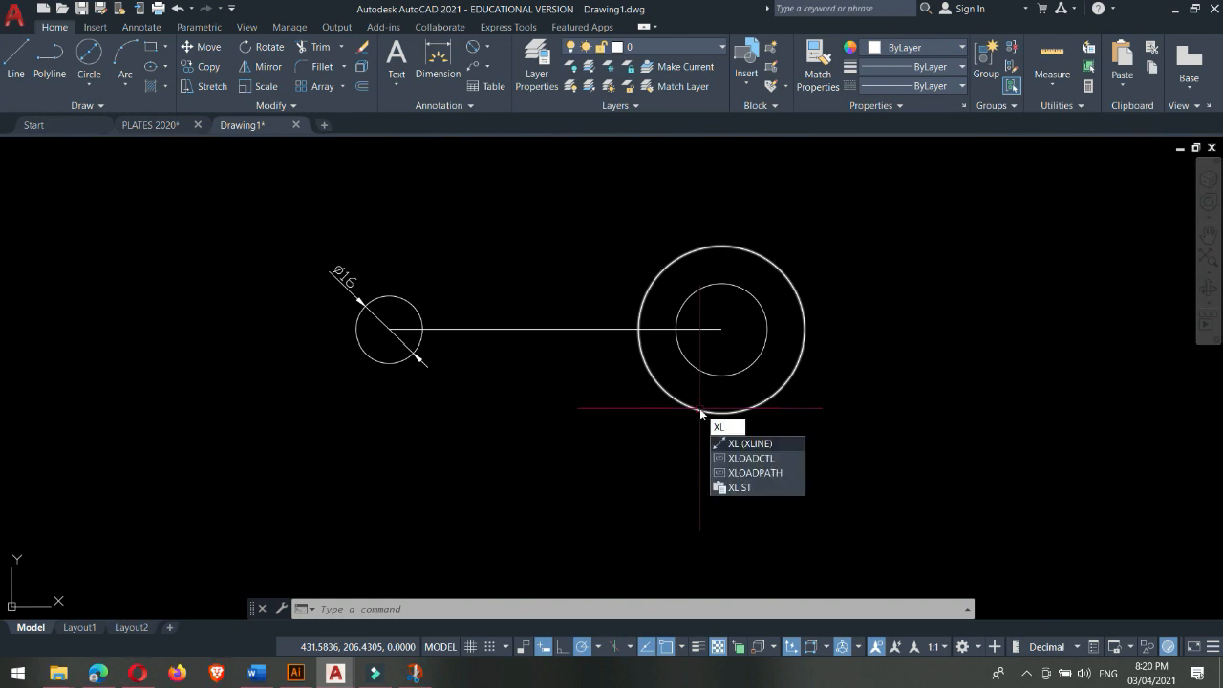
pyautogui.press('Return')
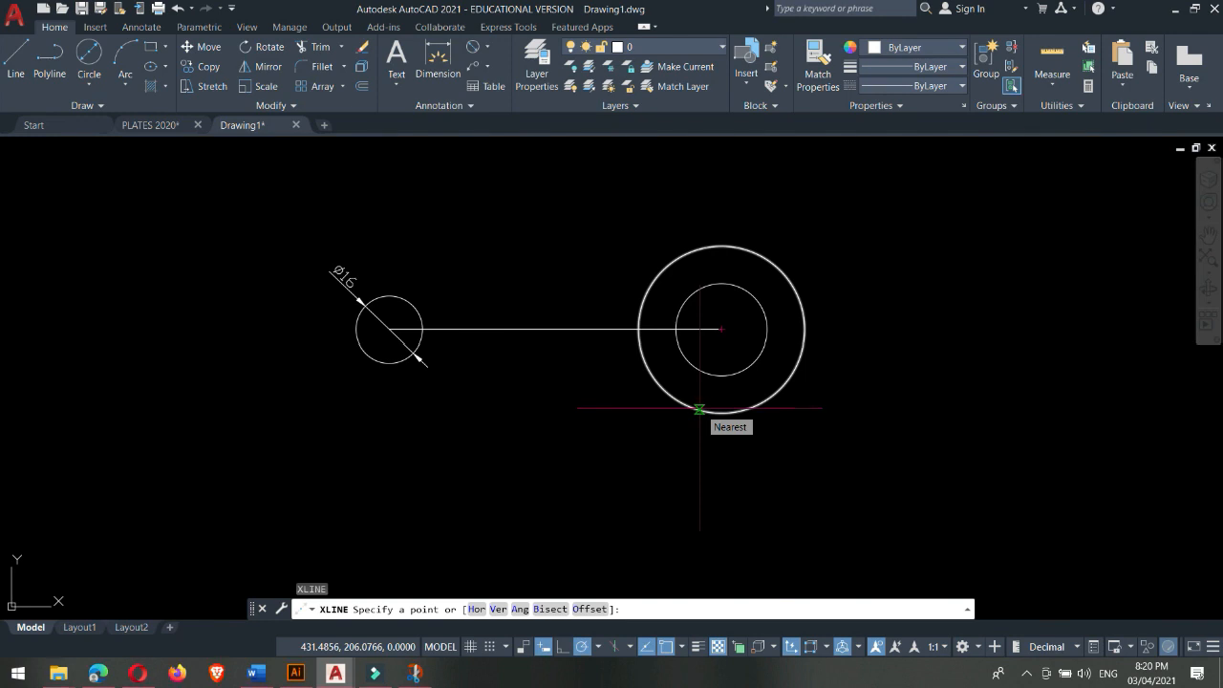
pyautogui.write('v')
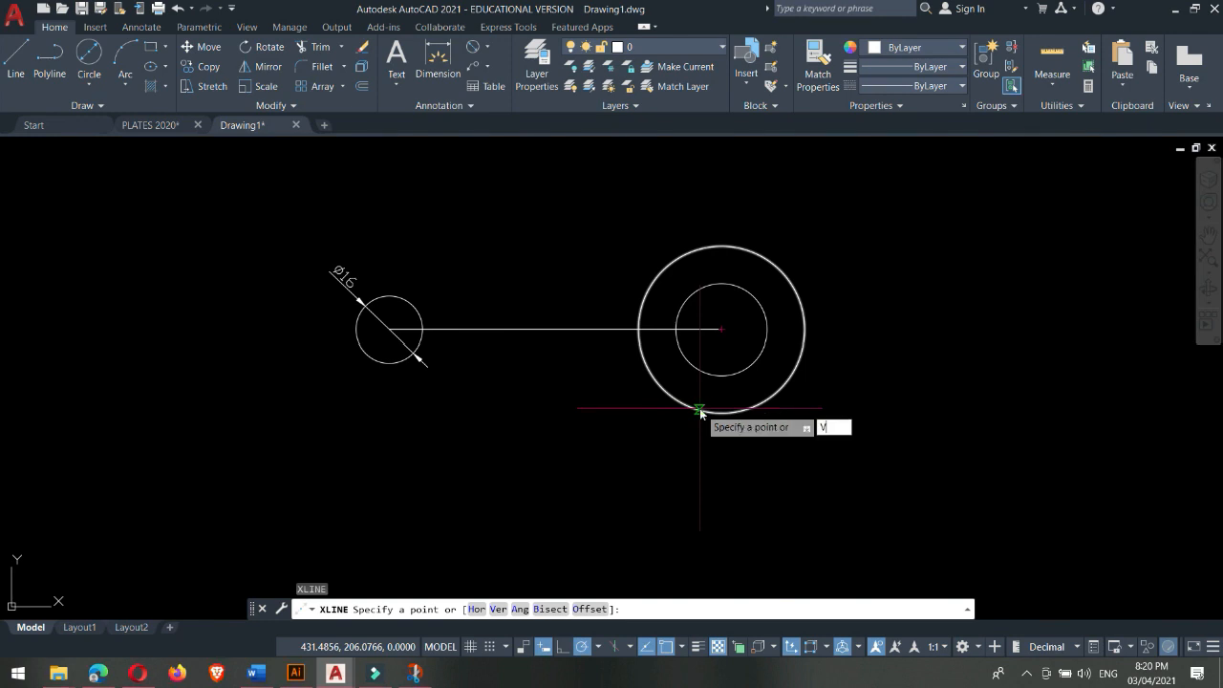
pyautogui.press('Return')
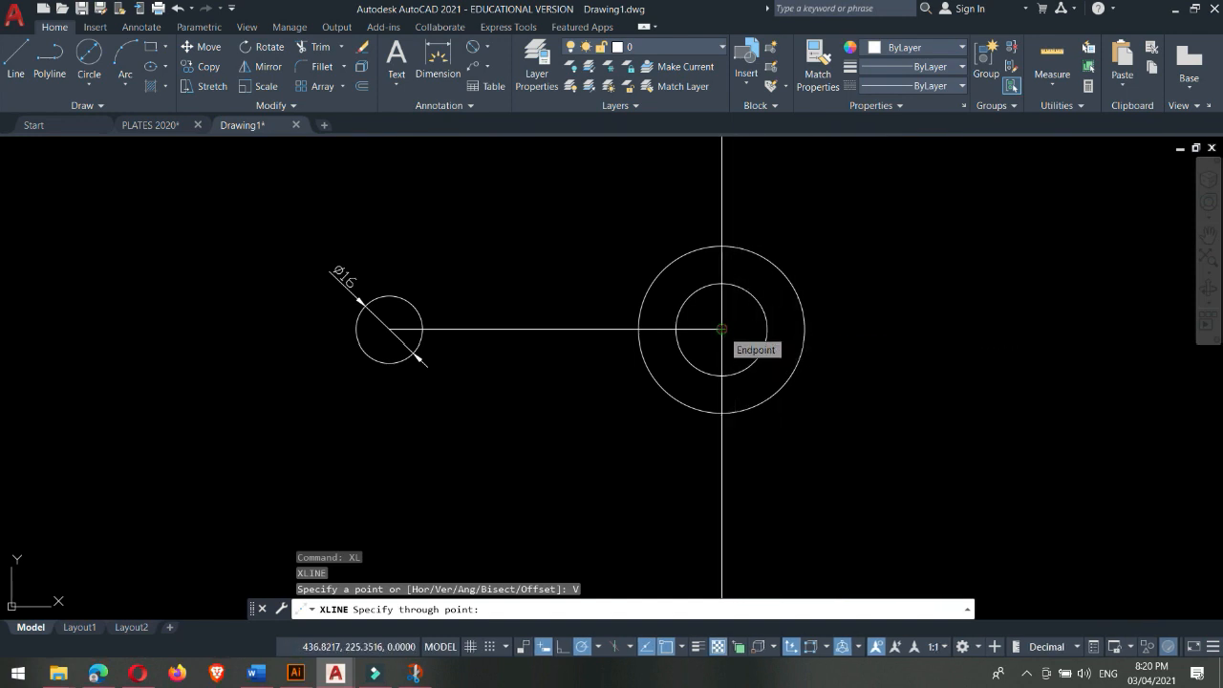
pyautogui.click(721, 328)
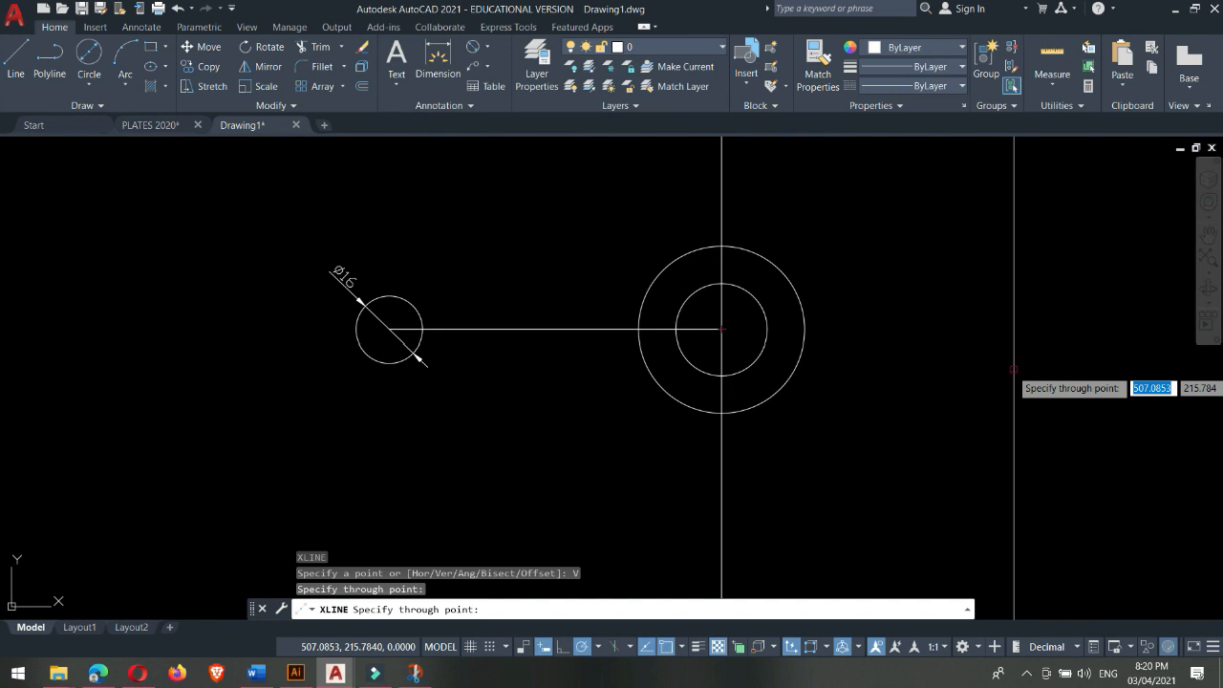
pyautogui.press('Escape')
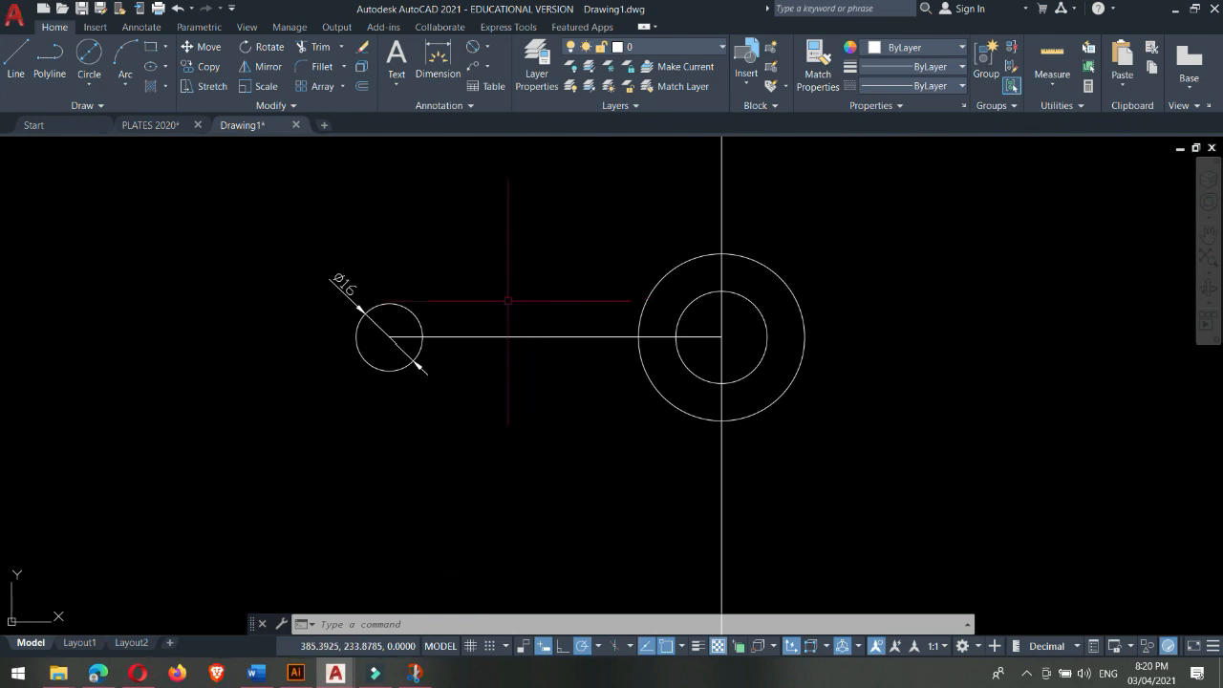
# - In the PLATES 2020 drawing, examine how the 58 mm circles are located between the 16 mm and 22 mm holes
pyautogui.moveTo(863, 391); pyautogui.dragTo(852, 368, button='middle')
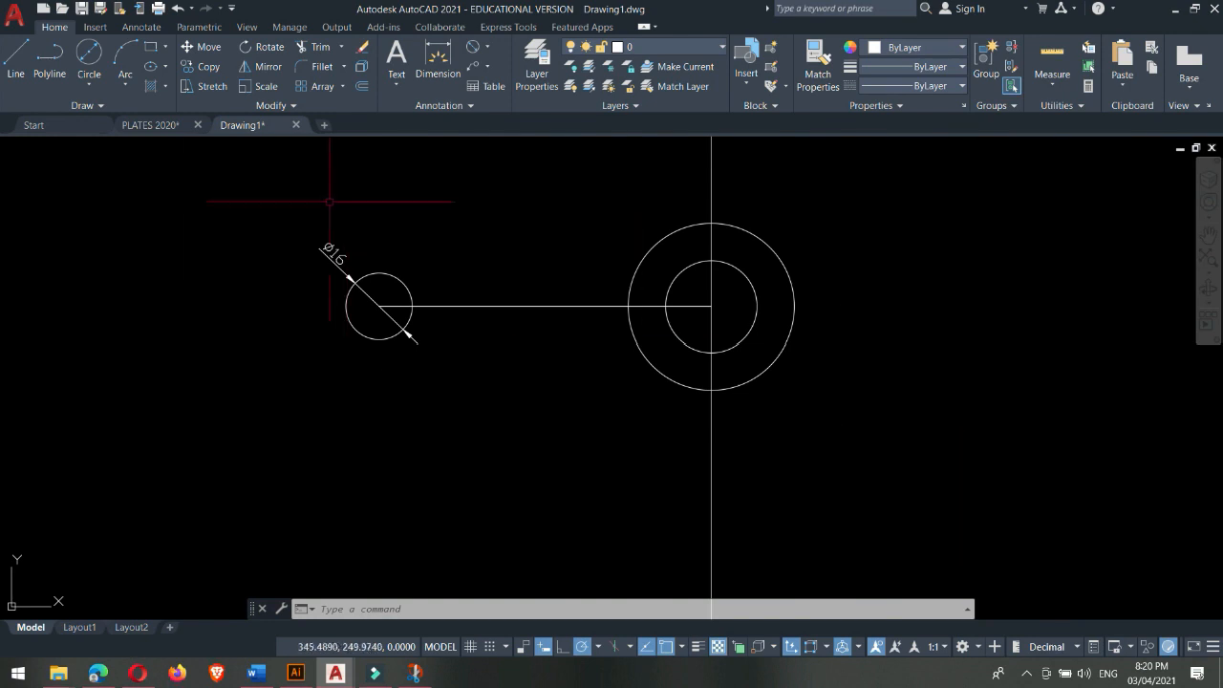
pyautogui.click(151, 124)
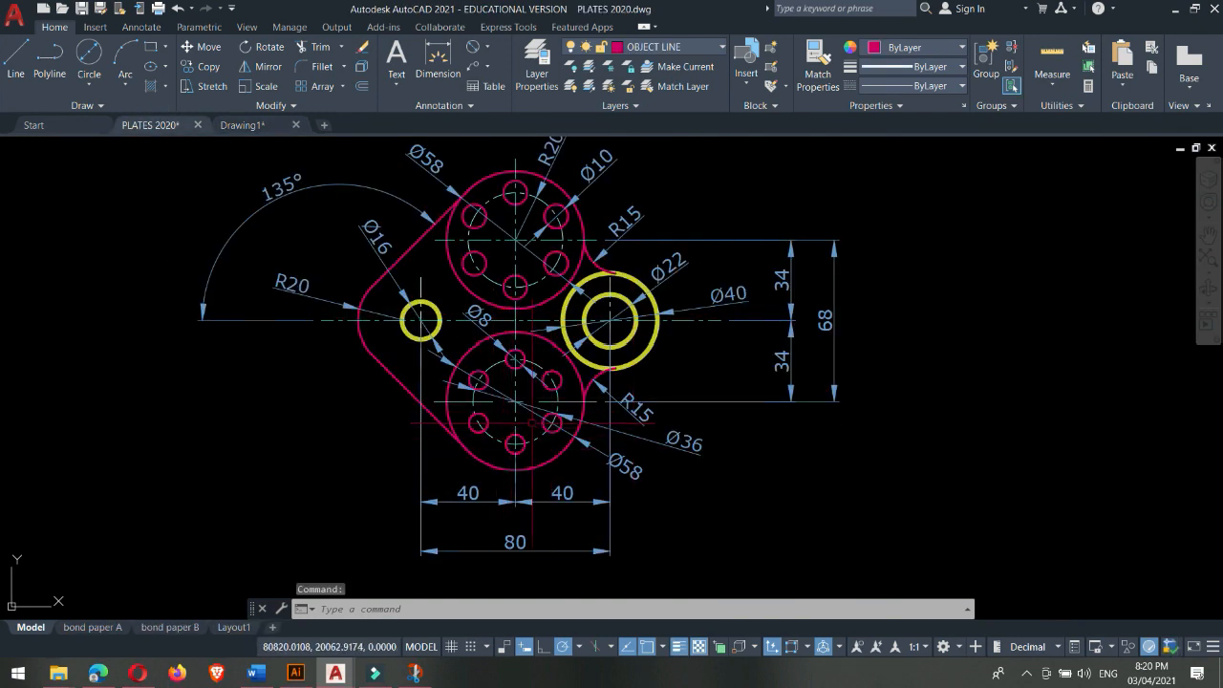
pyautogui.press('c')
pyautogui.press('Return')
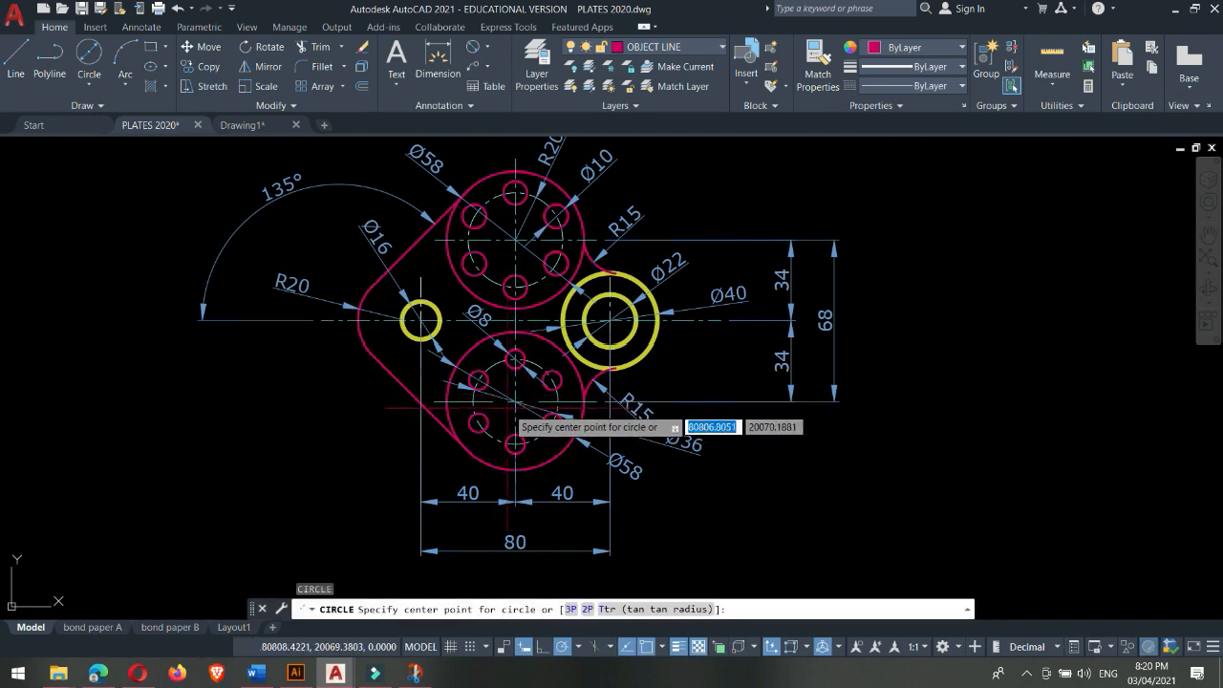
pyautogui.press('Escape')
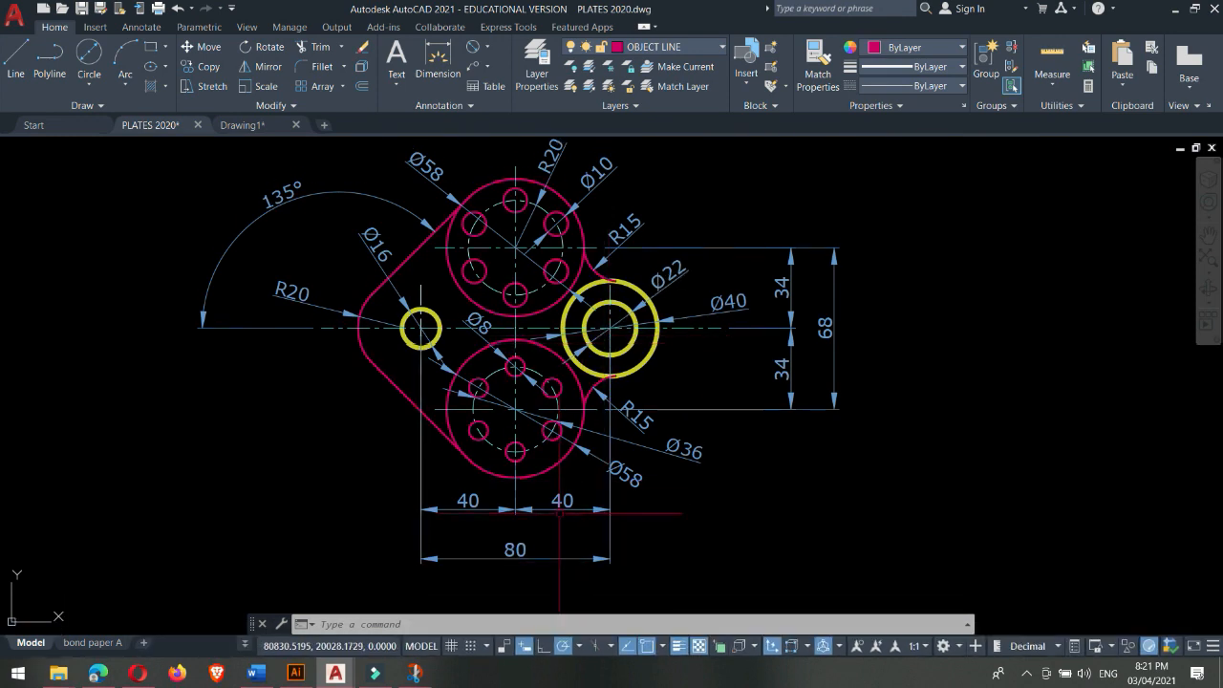
# - In Drawing1, offset the vertical construction line by 40 toward the 16 mm circle
pyautogui.click(242, 126)
pyautogui.moveTo(734, 372); pyautogui.dragTo(703, 371, button='middle')
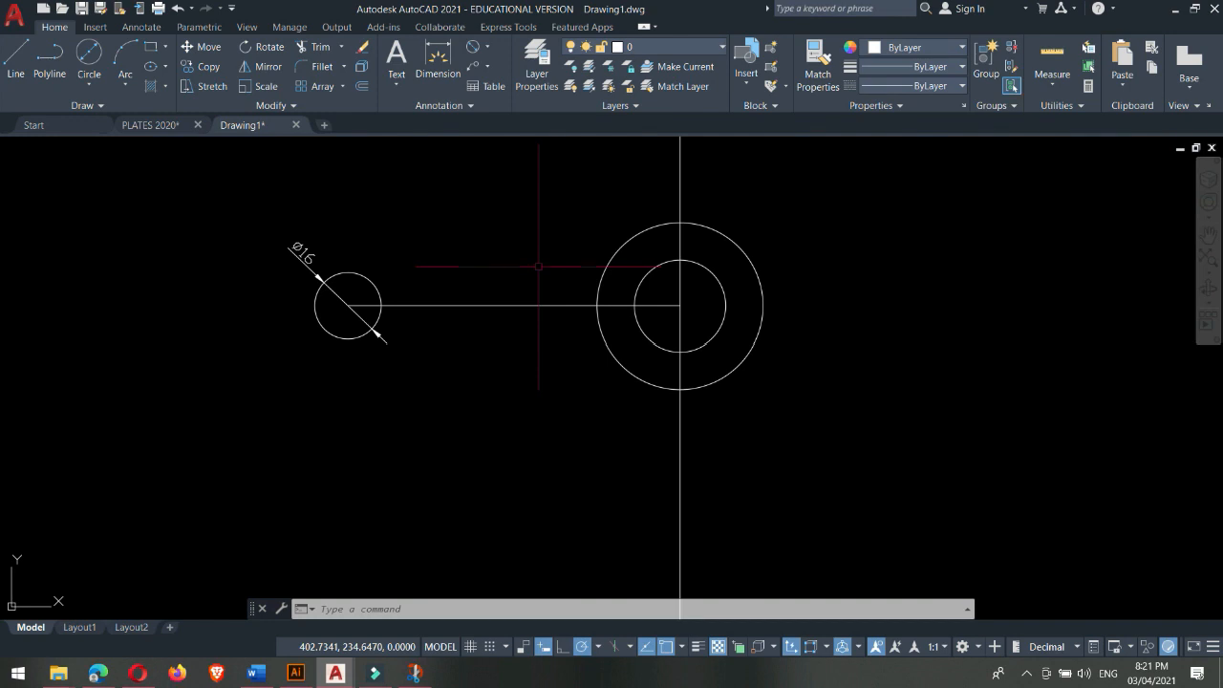
pyautogui.write('O')
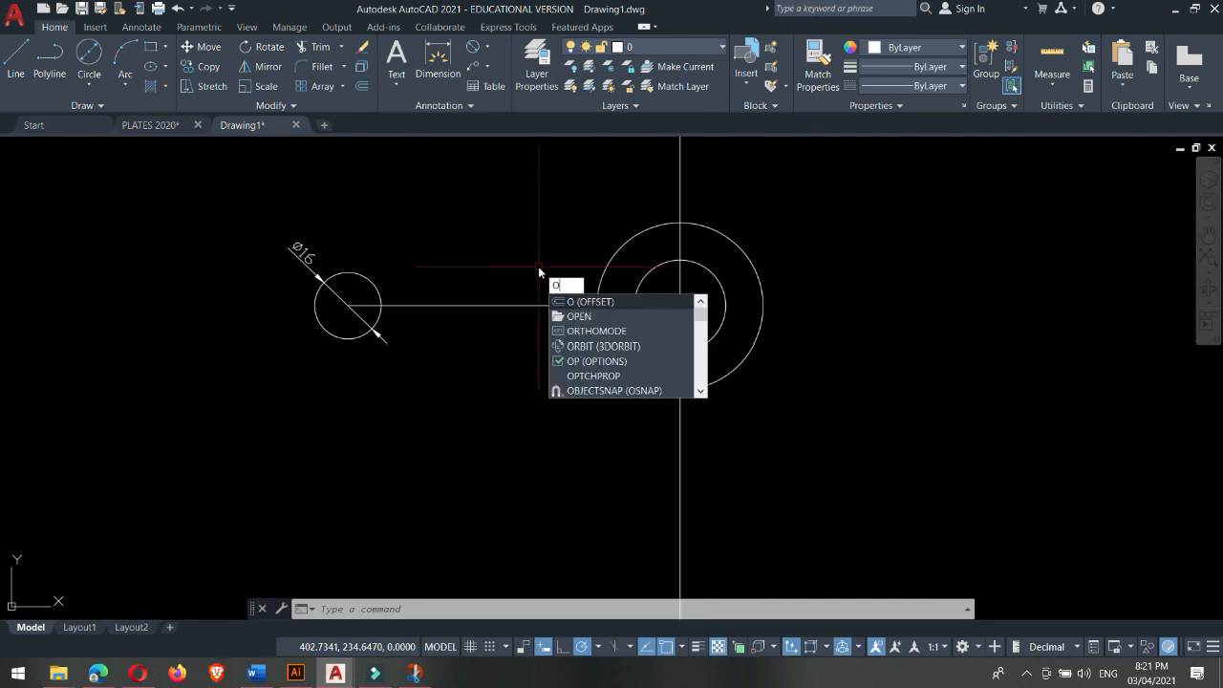
pyautogui.press('Return')
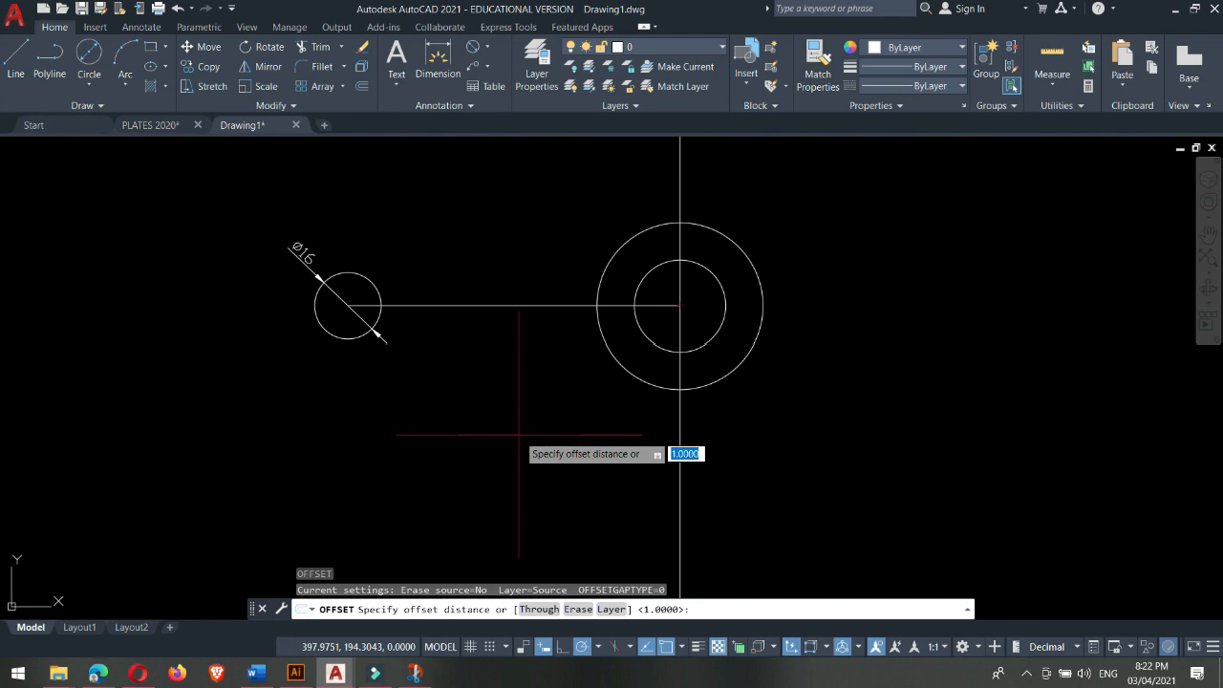
pyautogui.write('40')
pyautogui.press('Return')
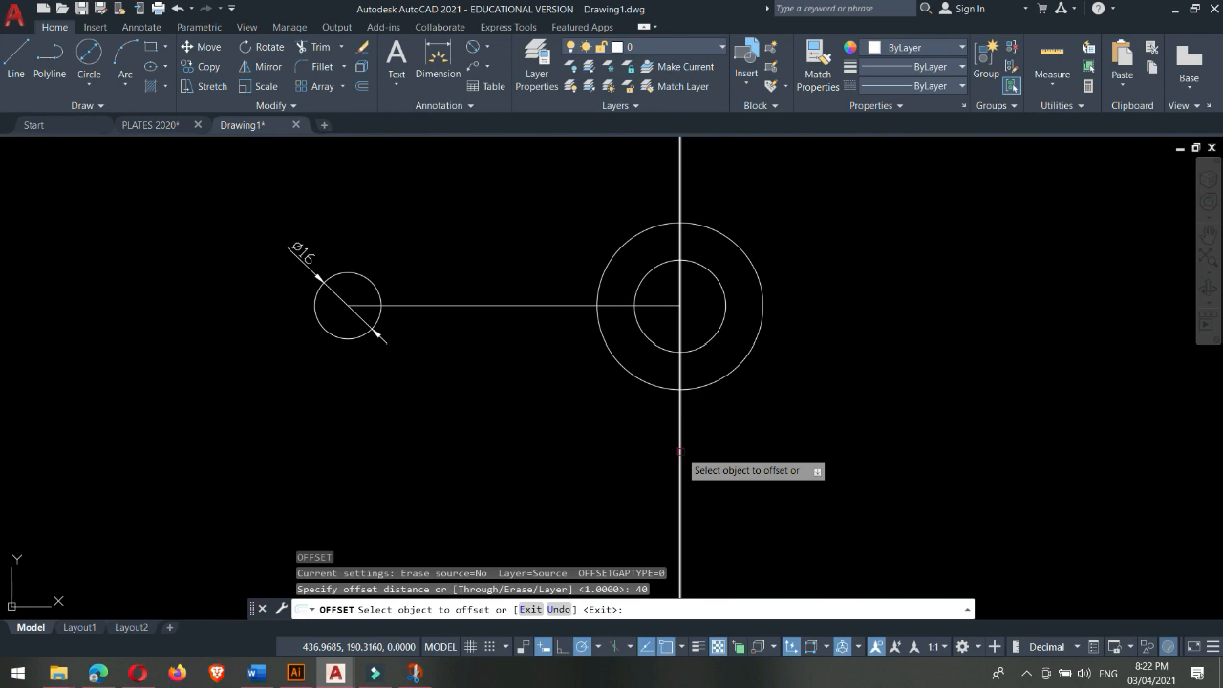
pyautogui.click(680, 451)
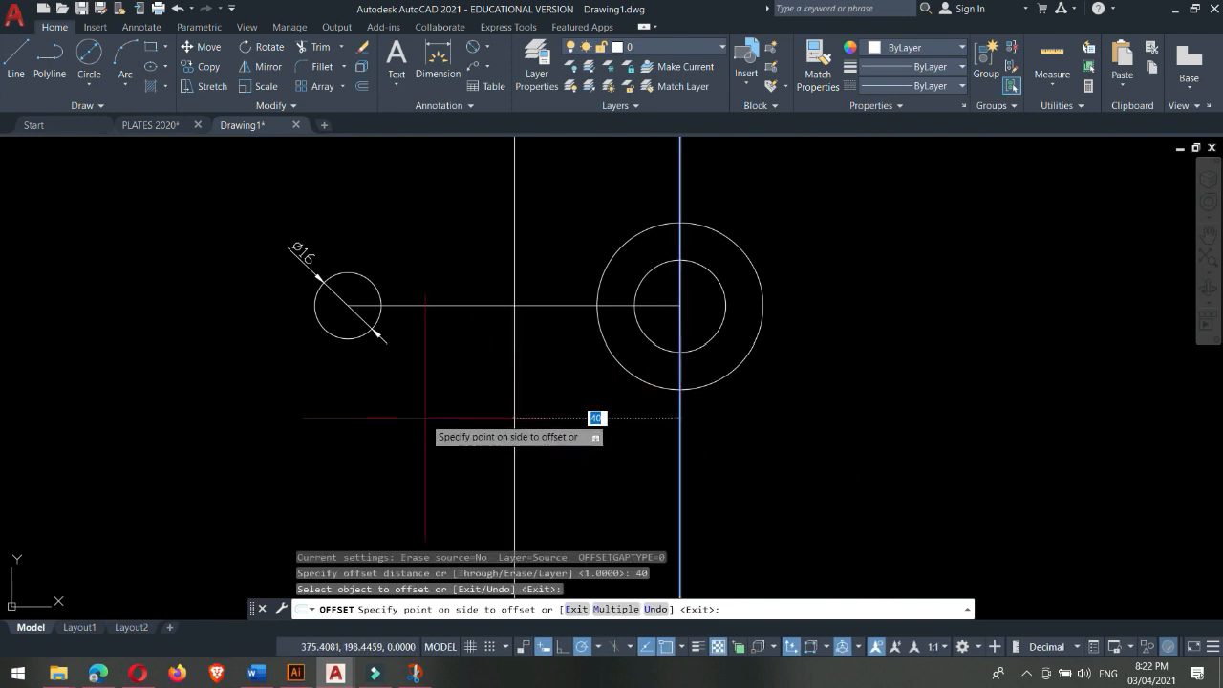
pyautogui.click(378, 432)
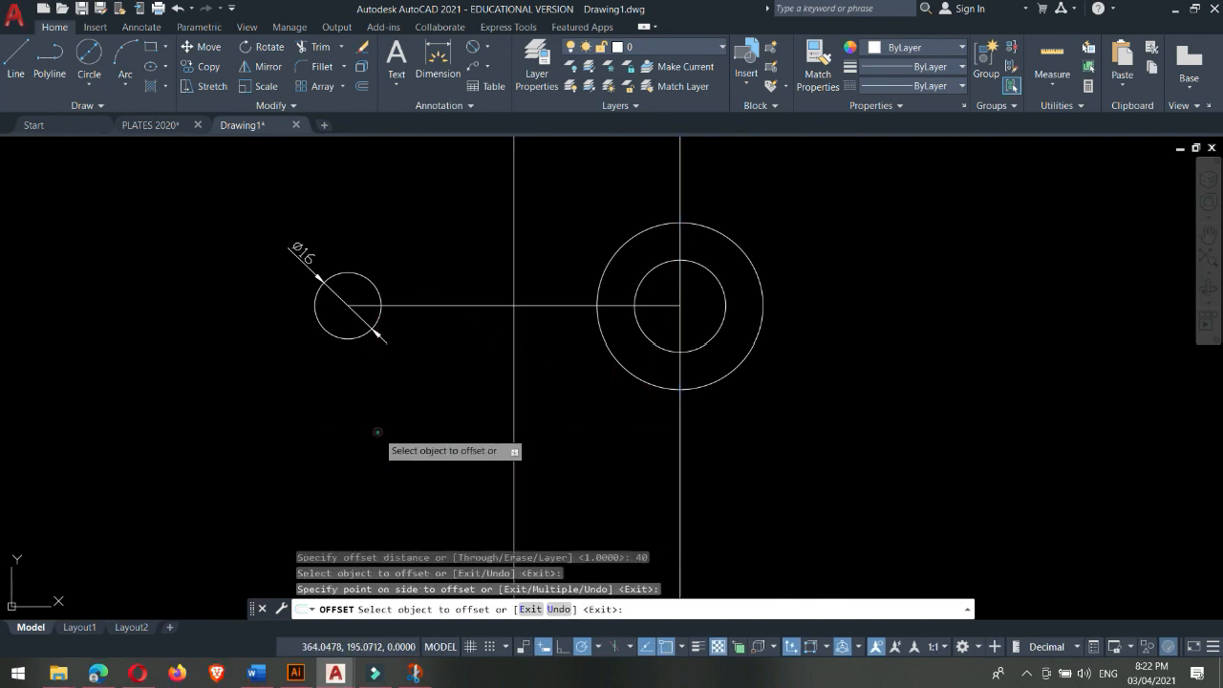
pyautogui.moveTo(557, 463); pyautogui.dragTo(601, 374, button='middle')
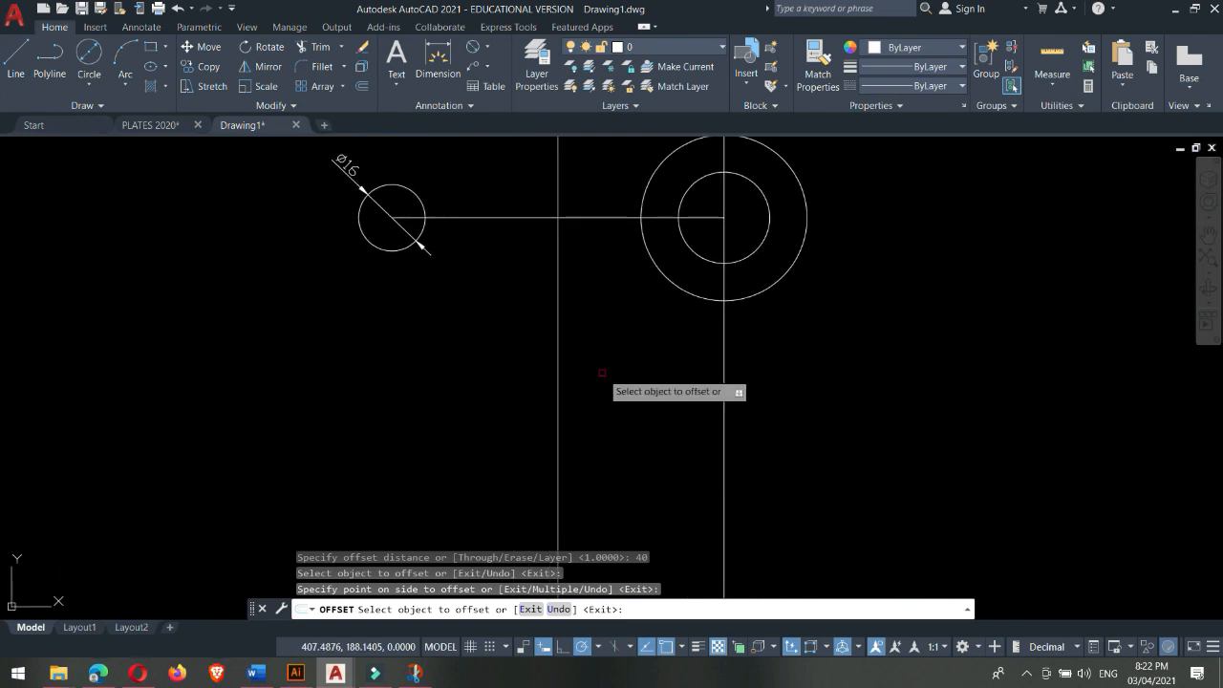
pyautogui.press('Escape')
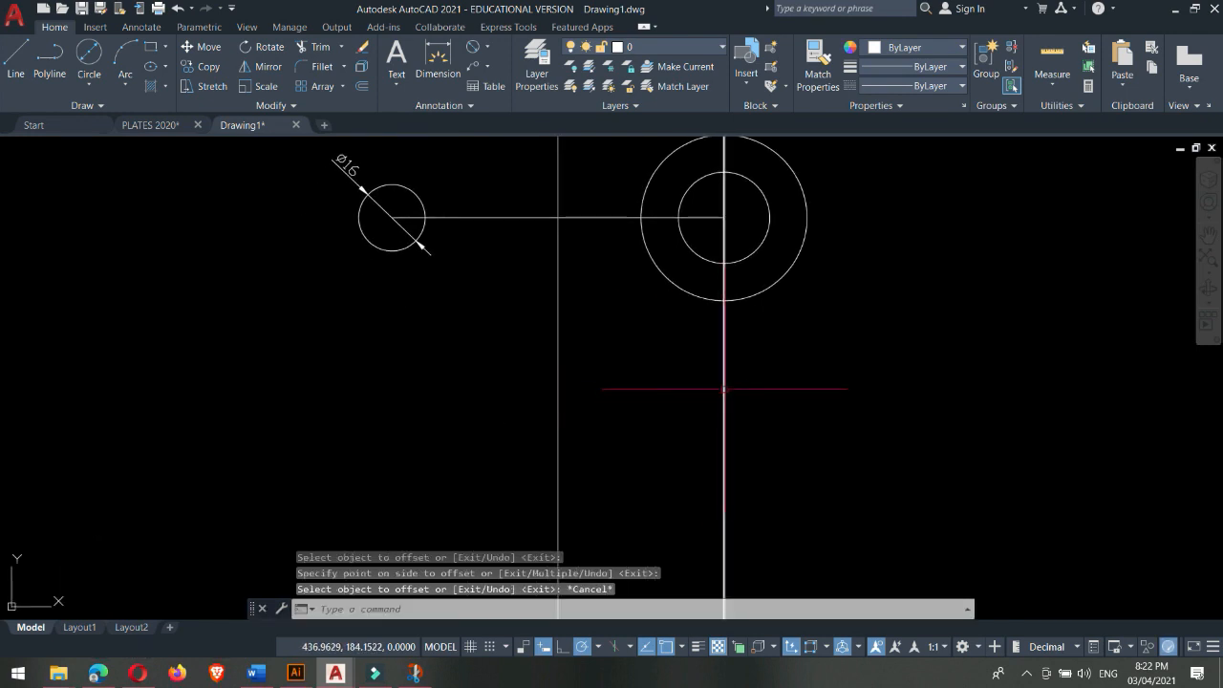
pyautogui.scroll(-2, 588, 382)
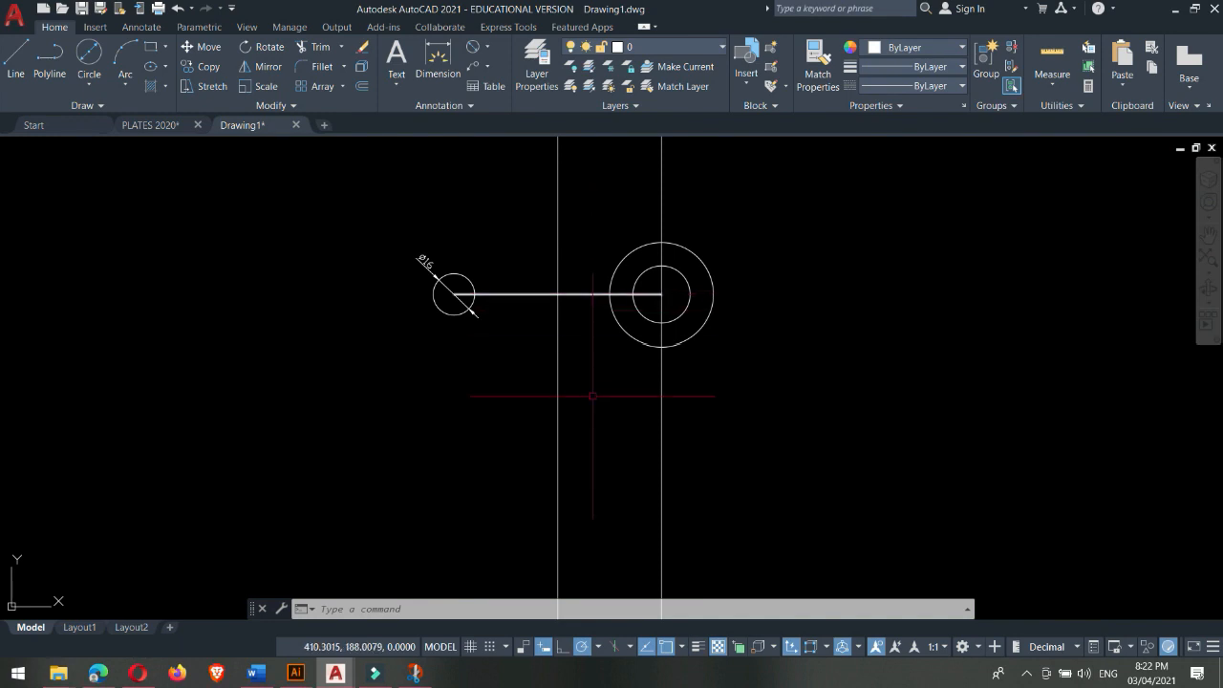
# - Offset the horizontal line joining the end hole centers by 34 to its lower side
pyautogui.write('o')
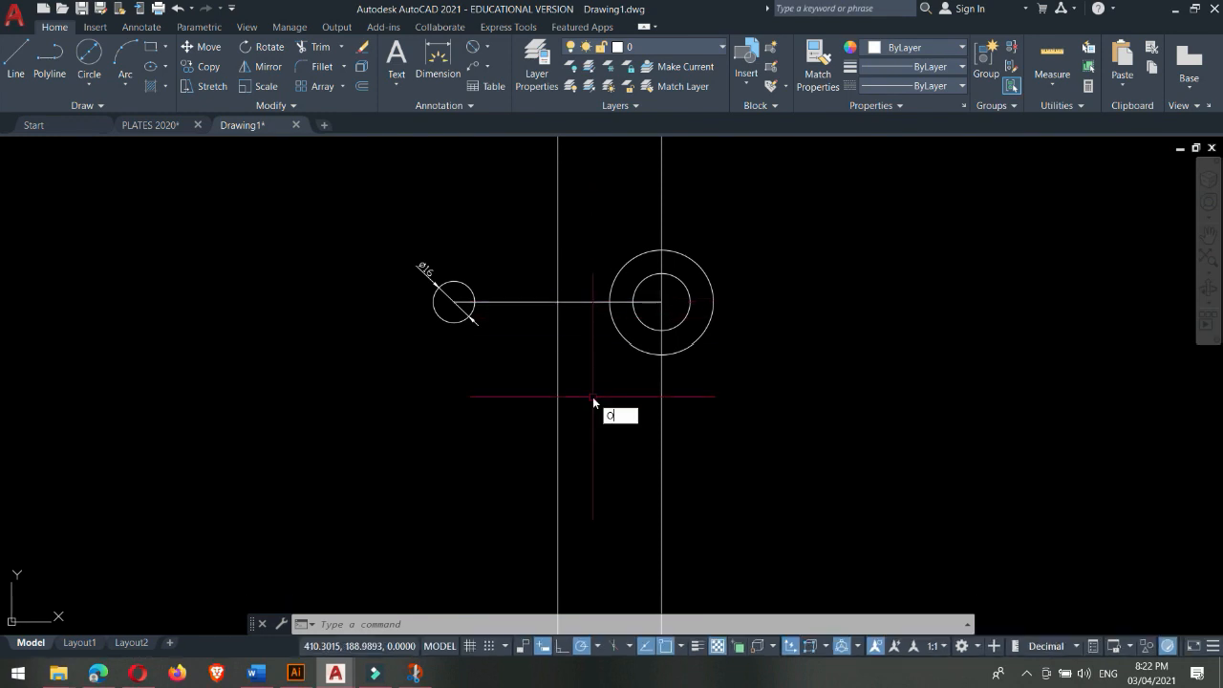
pyautogui.press('Return')
pyautogui.write('3')
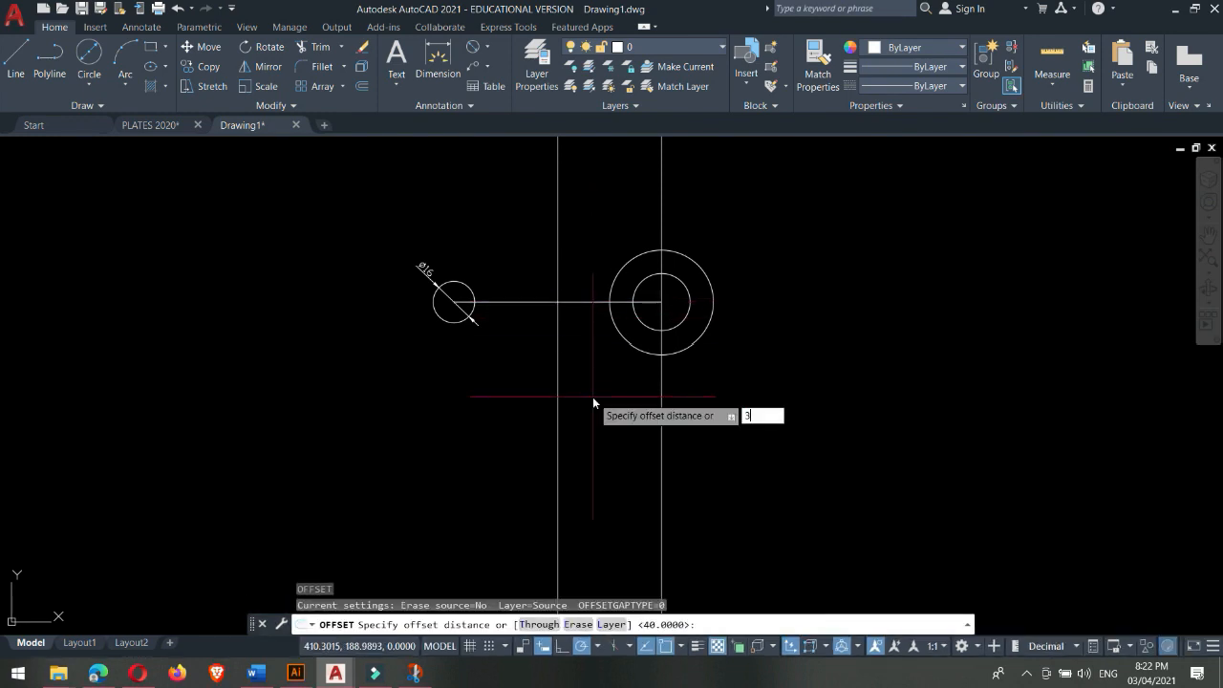
pyautogui.write('4')
pyautogui.press('Return')
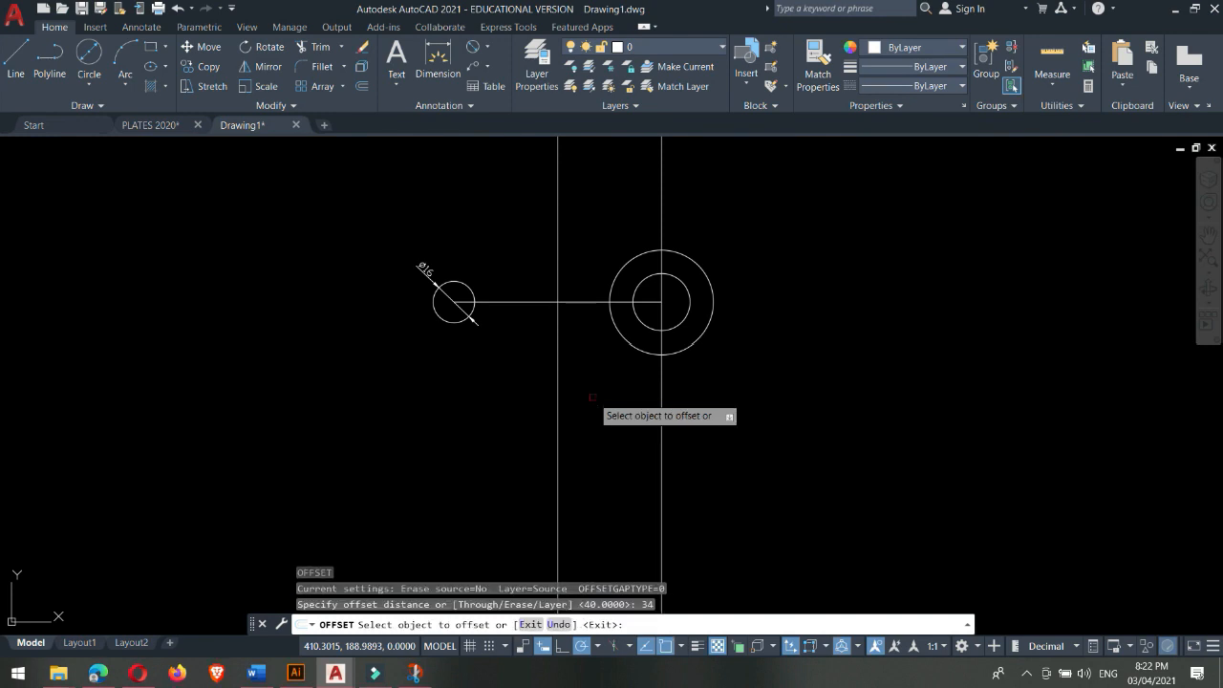
pyautogui.click(576, 302)
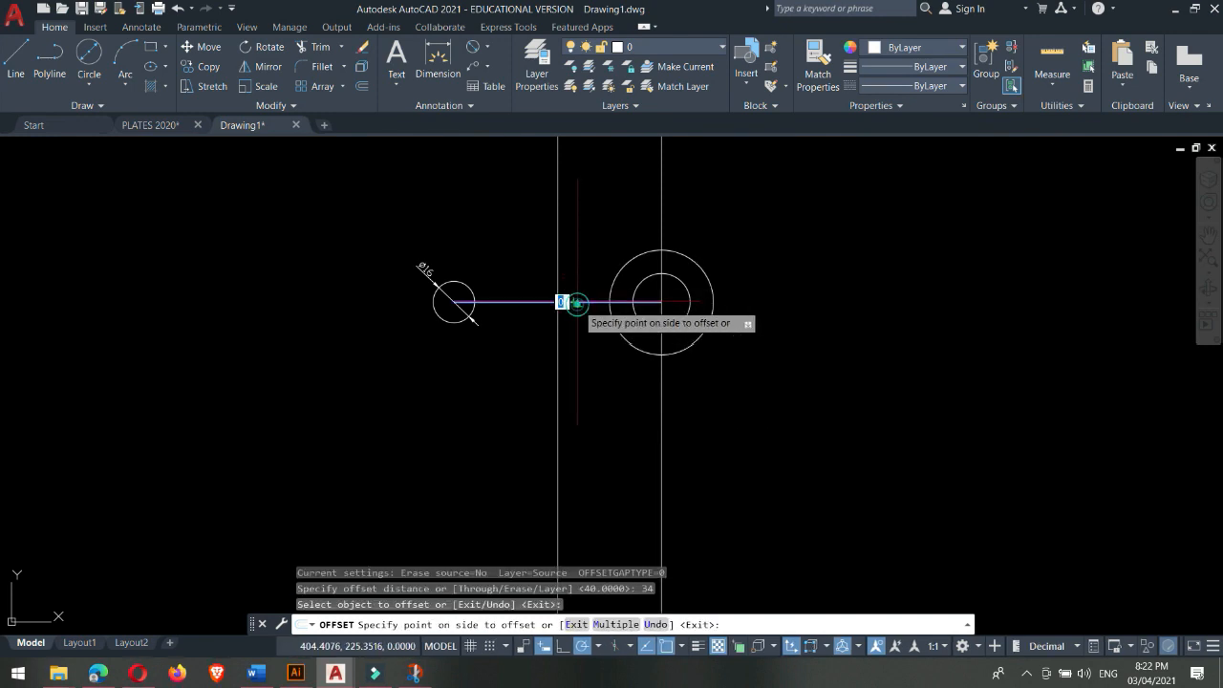
pyautogui.click(596, 449)
pyautogui.press('Escape')
pyautogui.scroll(2, 573, 372)
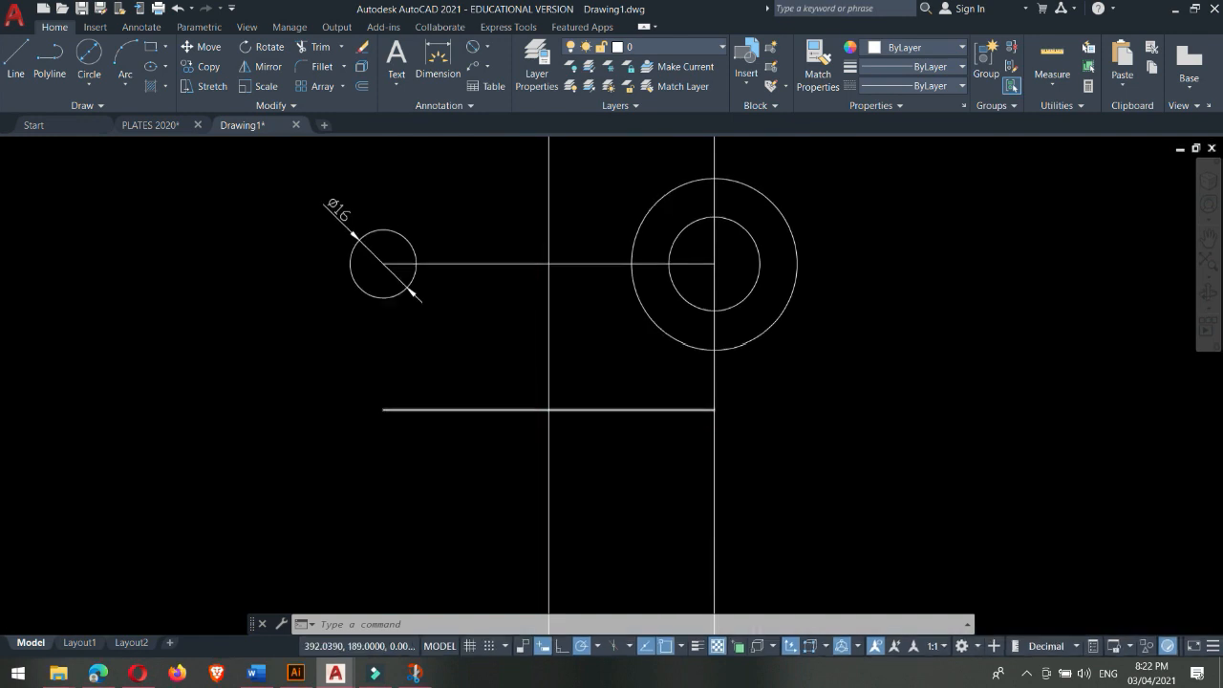
# - After checking the PLATES 2020 drawing, draw a 58 diameter circle in Drawing1 where the 34 offset line crosses the middle vertical line
pyautogui.click(148, 128)
pyautogui.scroll(2, 560, 459)
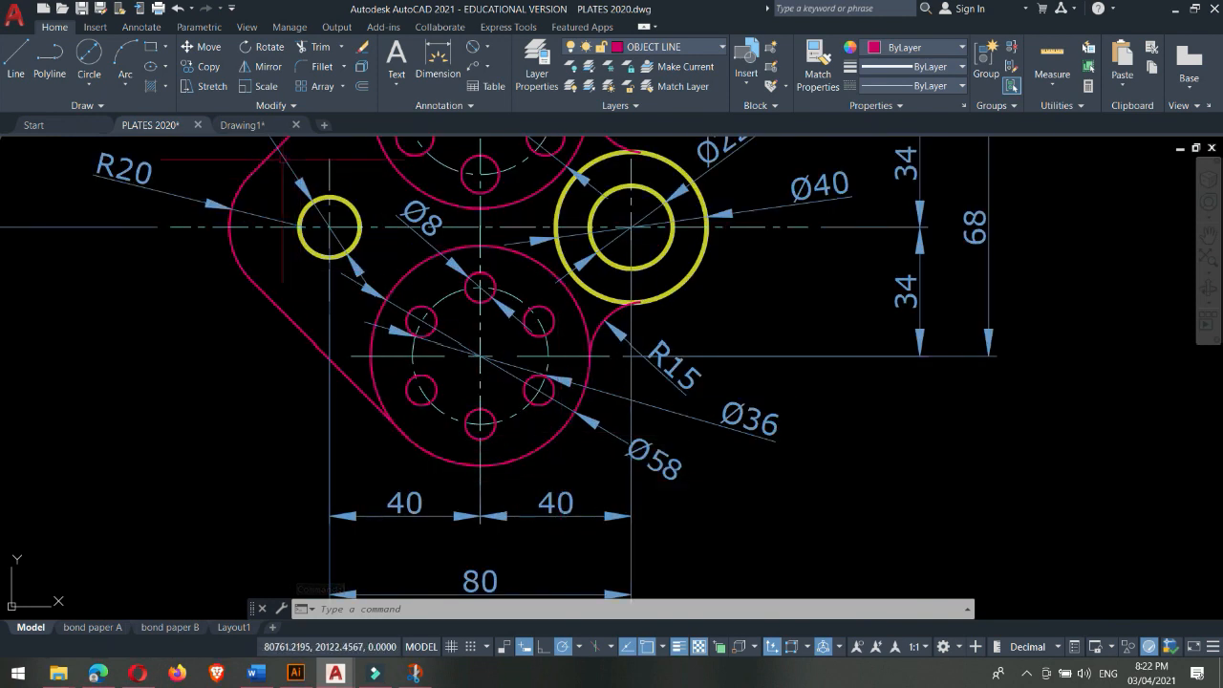
pyautogui.click(242, 124)
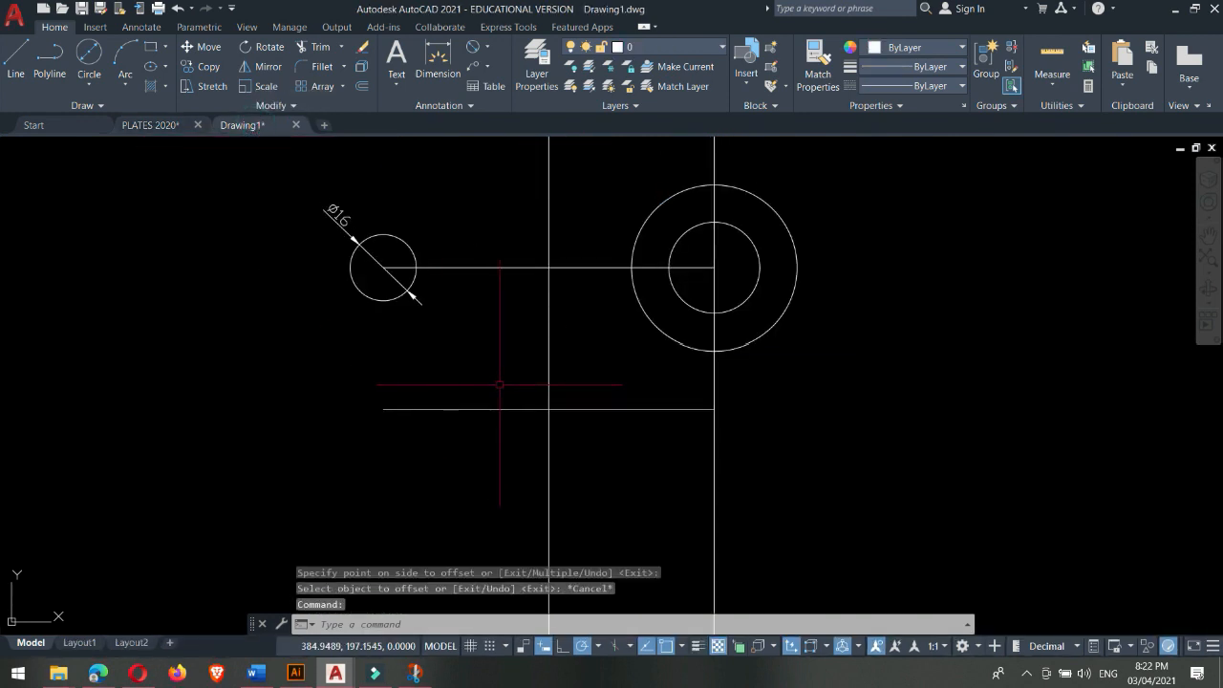
pyautogui.press('Return')
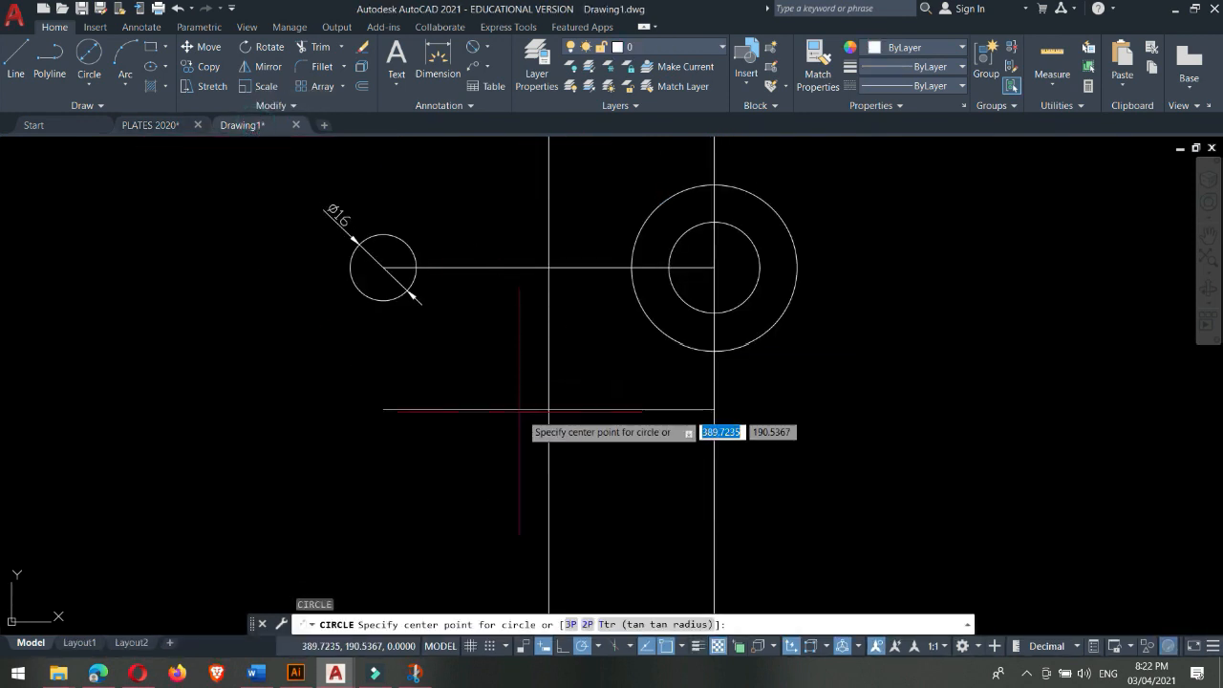
pyautogui.click(549, 409)
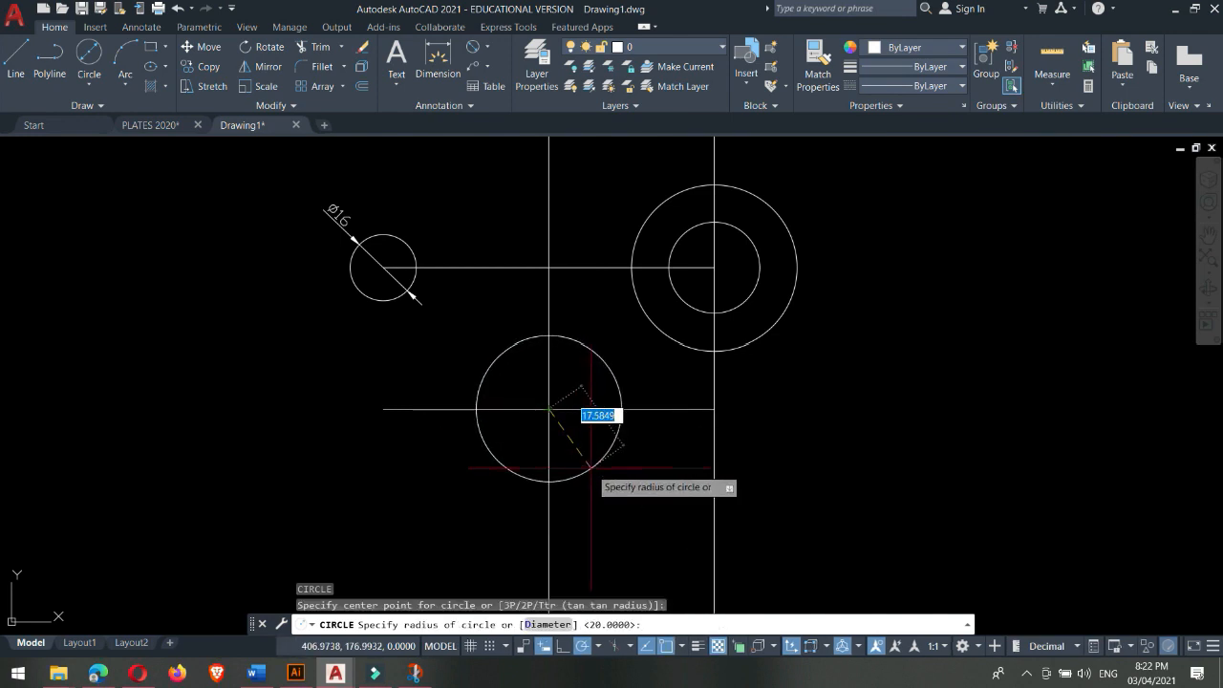
pyautogui.write('d')
pyautogui.press('Return')
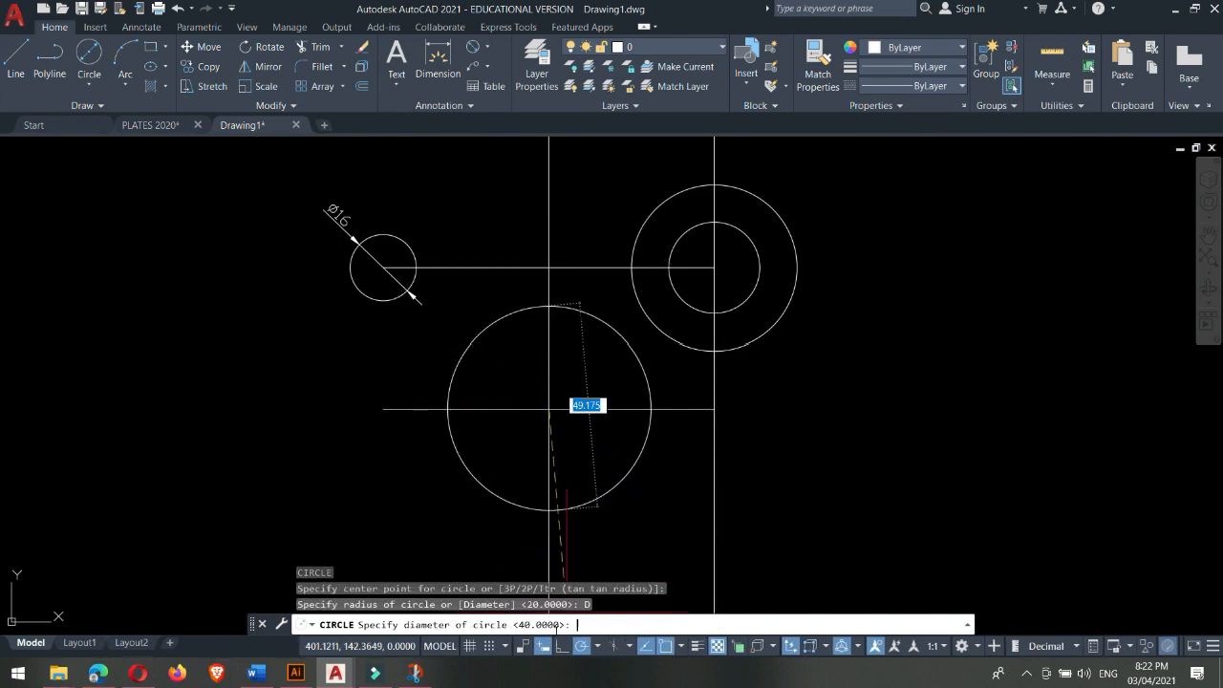
pyautogui.write('58')
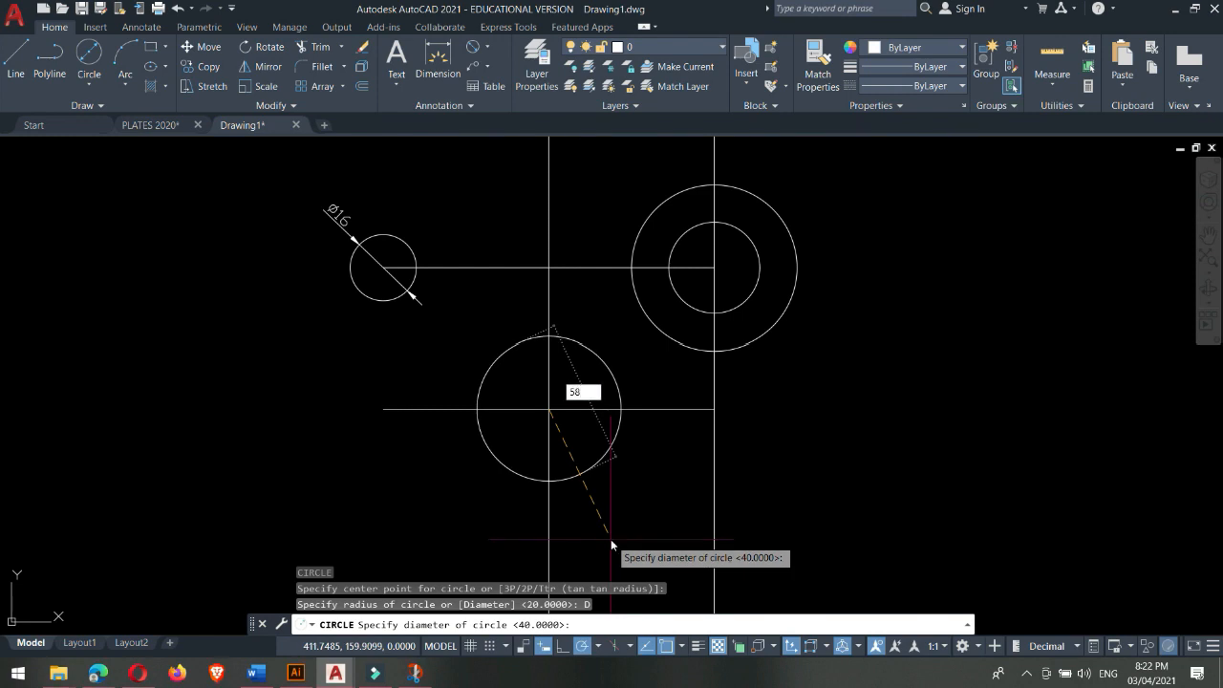
pyautogui.press('Return')
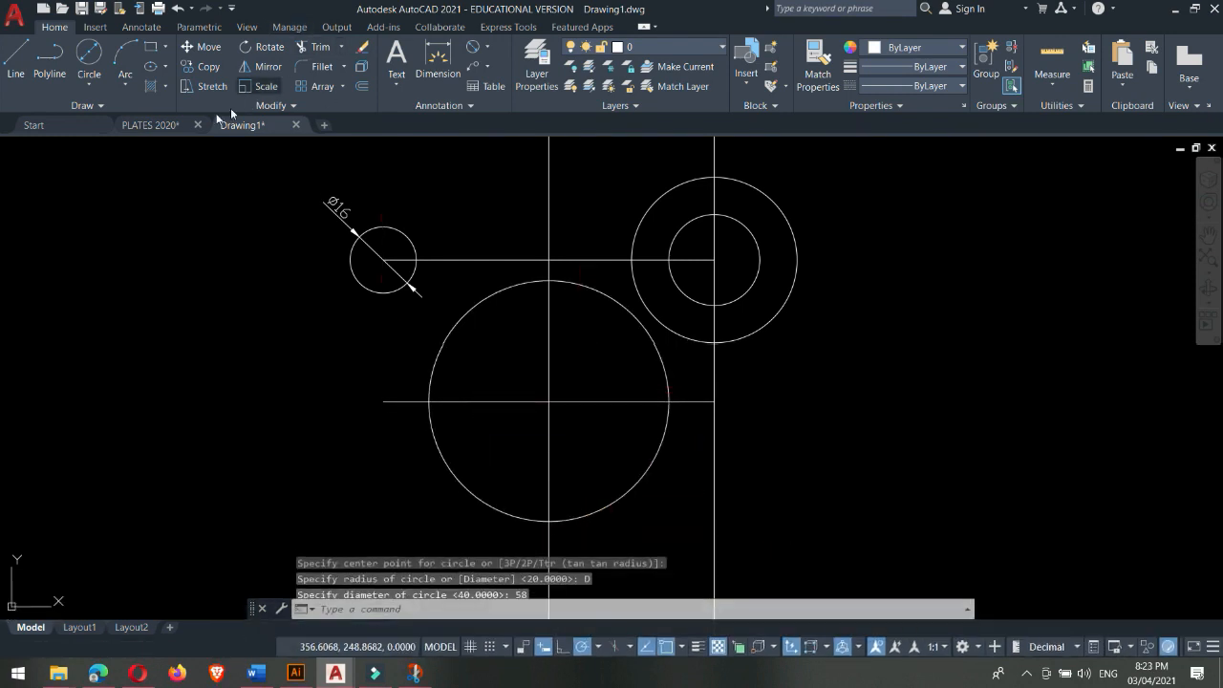
# - In the PLATES 2020 drawing, examine the 8 mm holes and the 36 mm center circle inside the lower 58 mm circle
pyautogui.click(180, 125)
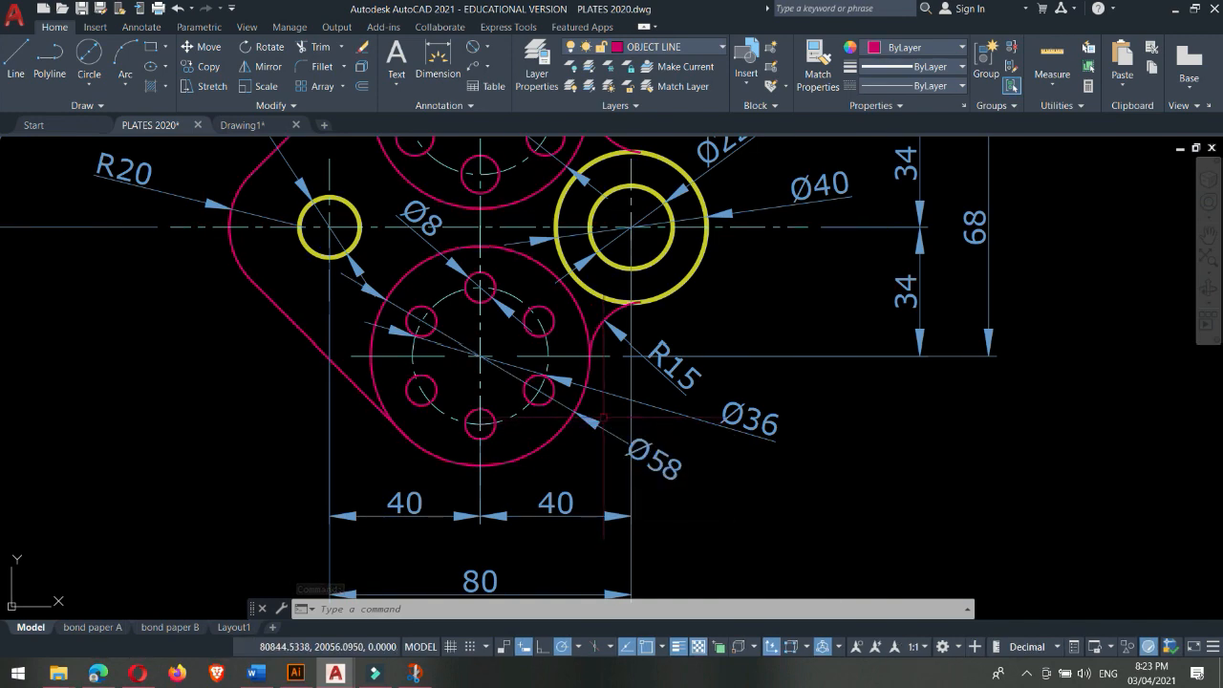
pyautogui.scroll(3, 536, 382)
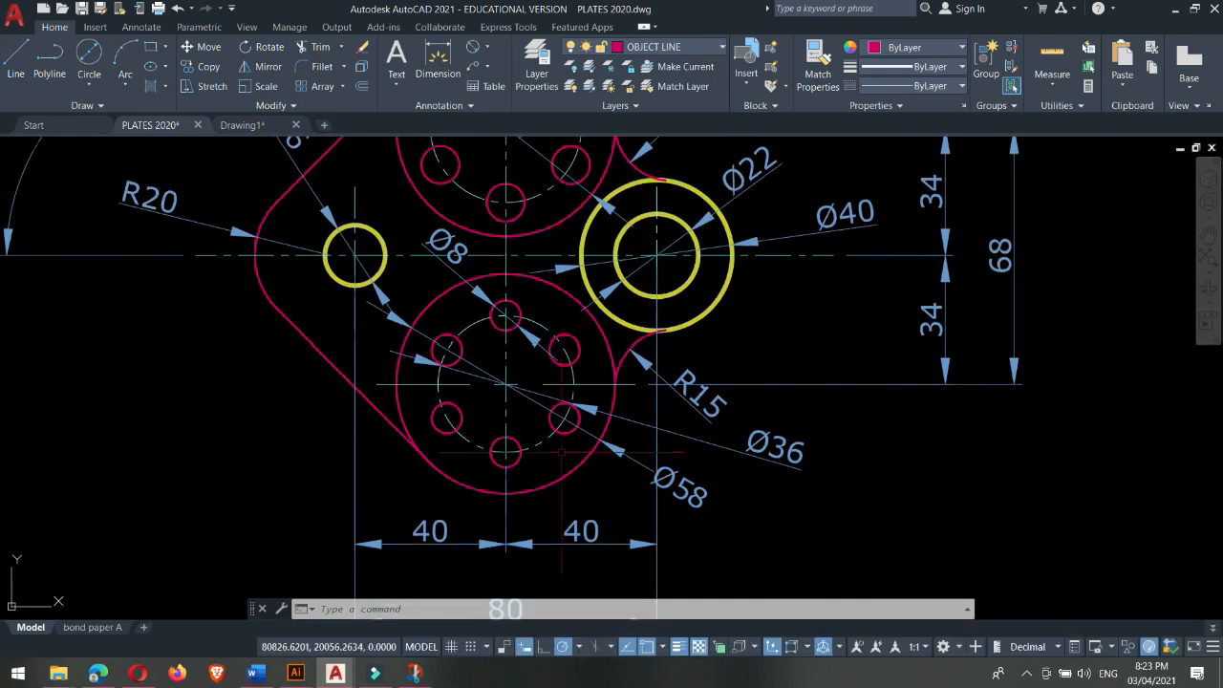
pyautogui.scroll(-2, 497, 450)
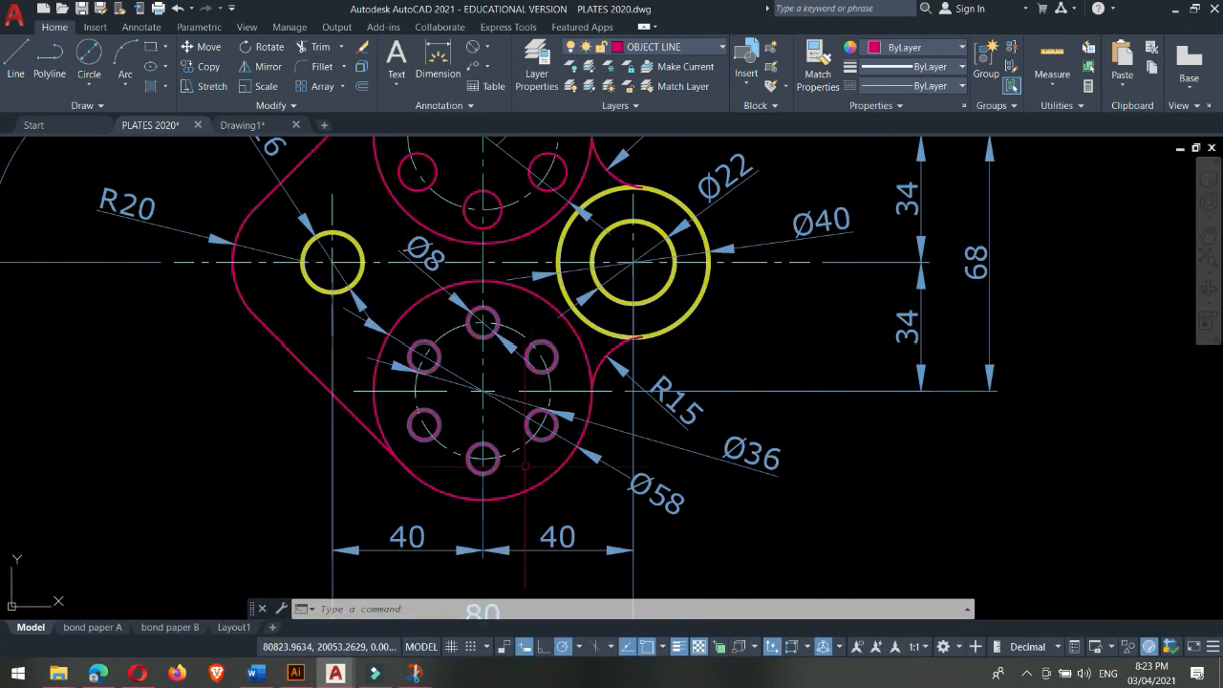
pyautogui.scroll(2, 483, 306)
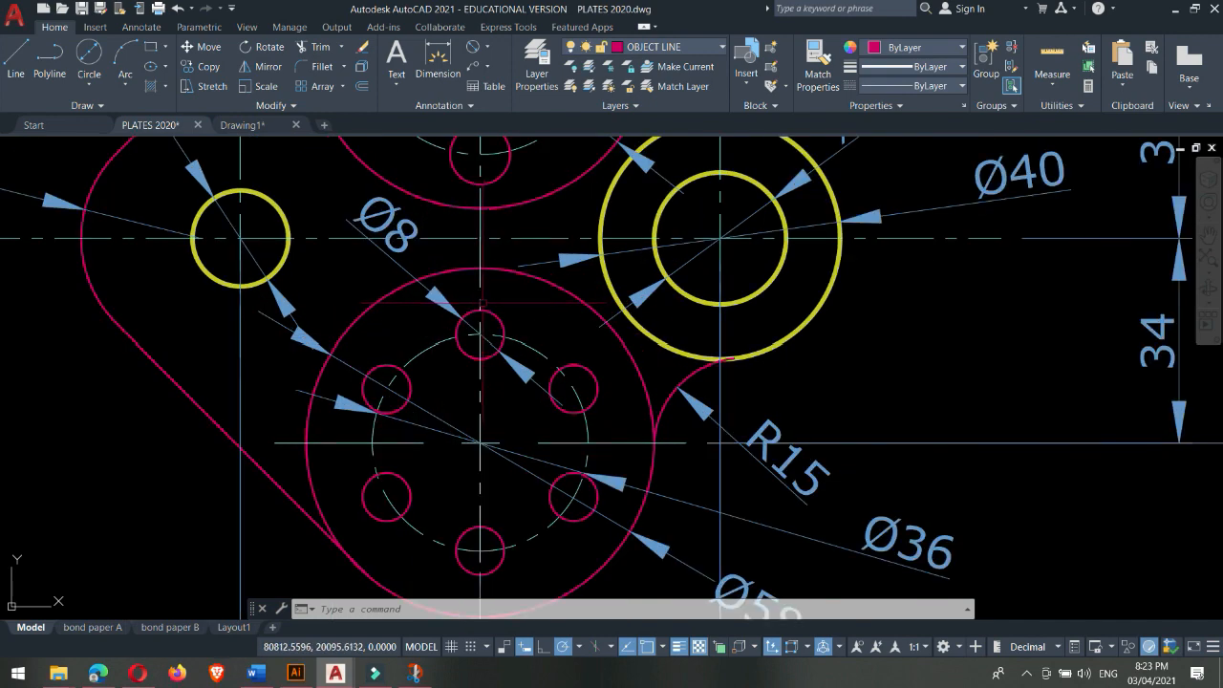
pyautogui.scroll(-2, 455, 338)
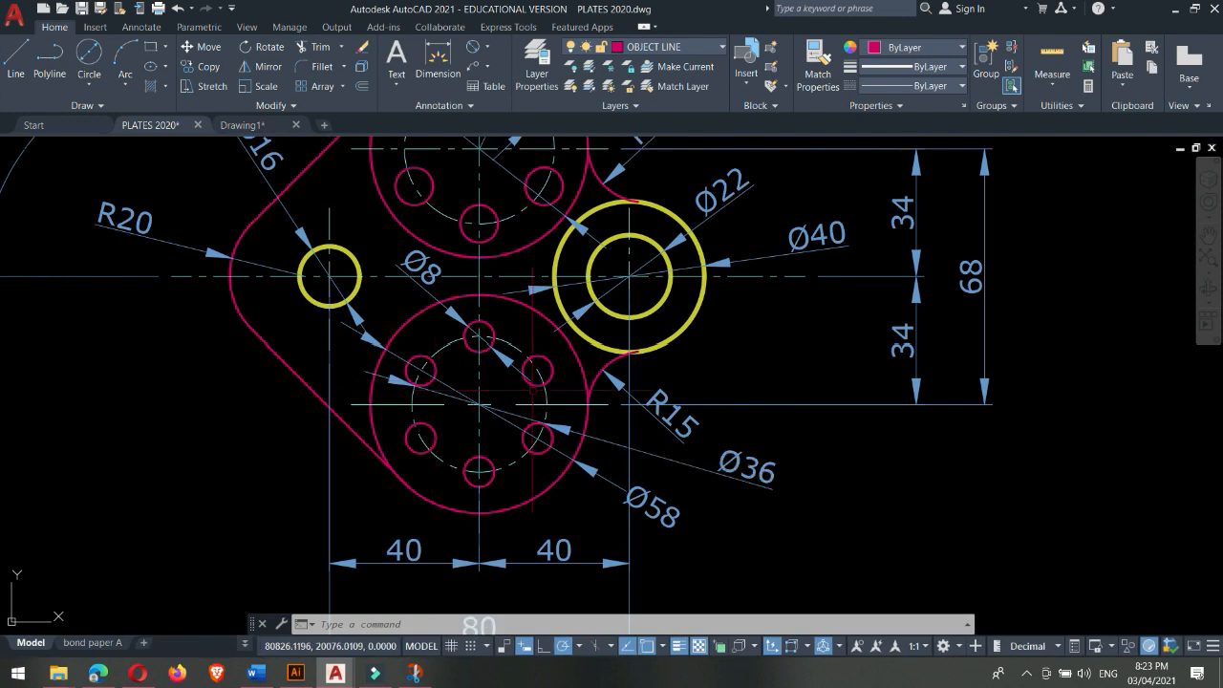
pyautogui.click(247, 126)
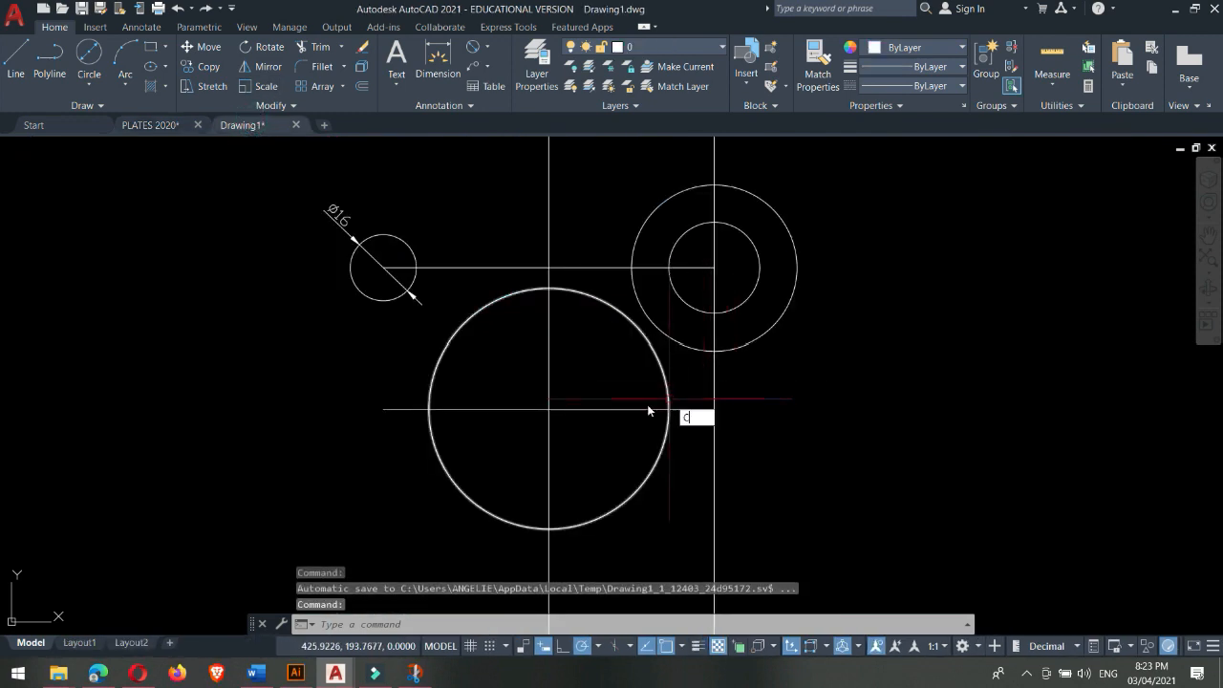
pyautogui.write('c')
pyautogui.press('Return')
pyautogui.click(549, 409)
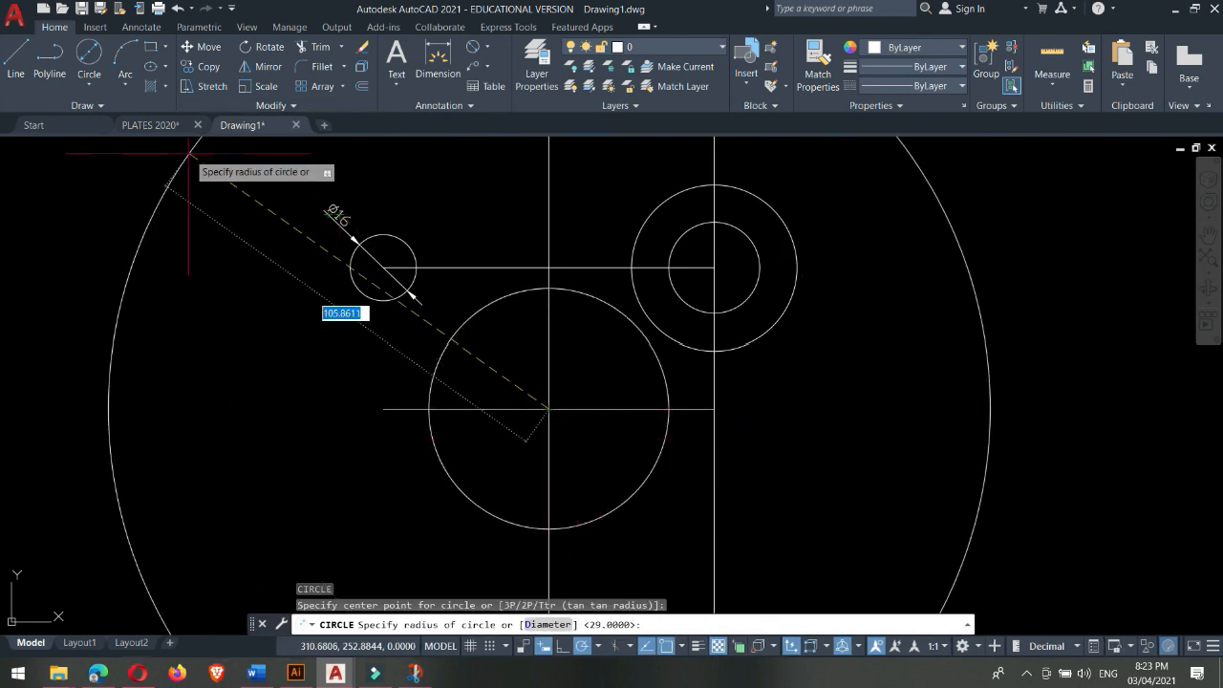
pyautogui.press('Escape')
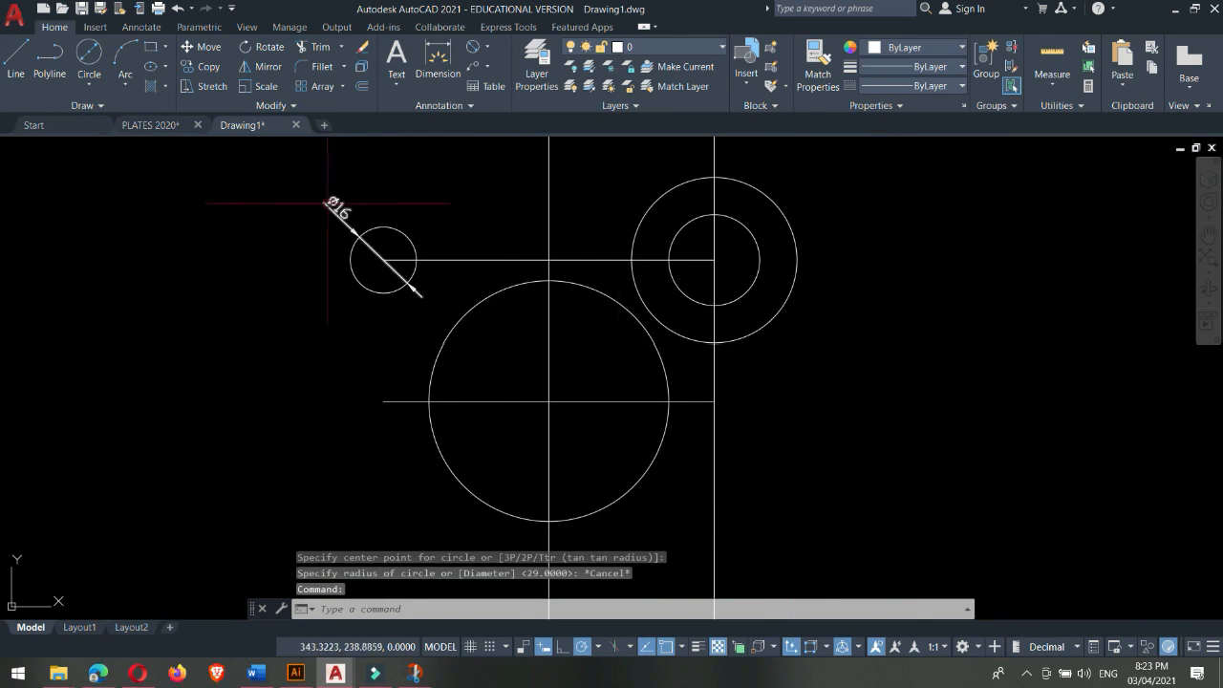
# - In Drawing1, try a circle of radius 36 at the 58 mm circle's center, and erase it
pyautogui.click(173, 126)
pyautogui.click(243, 125)
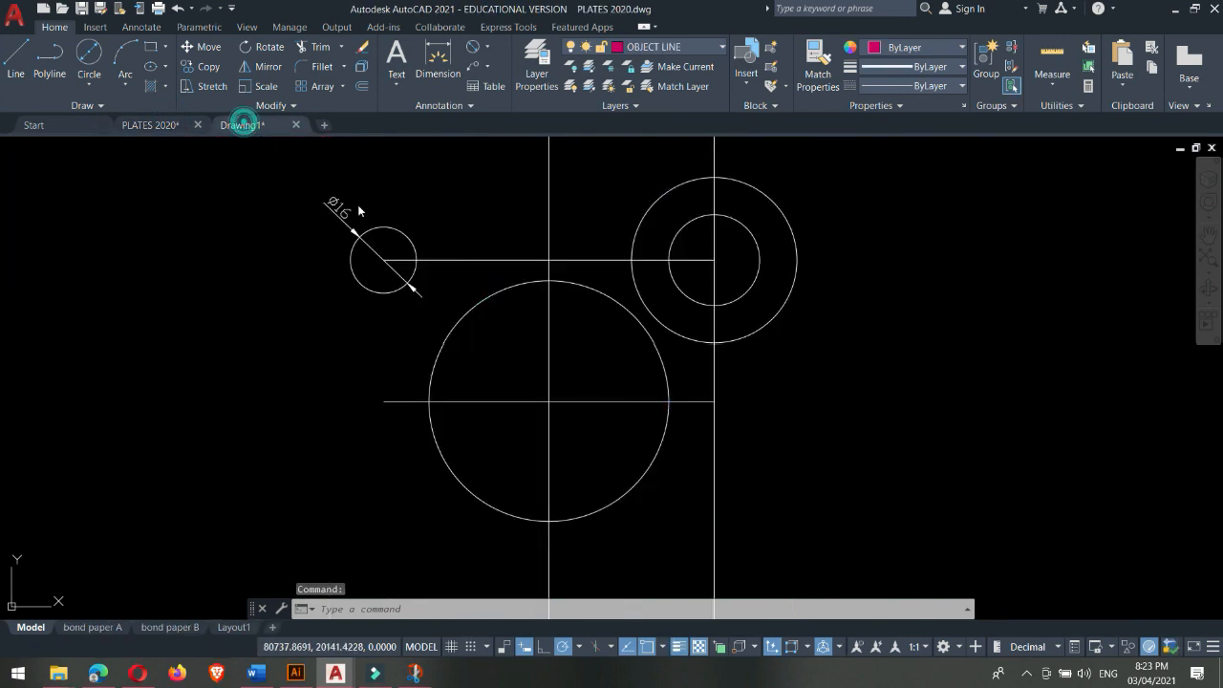
pyautogui.press('Return')
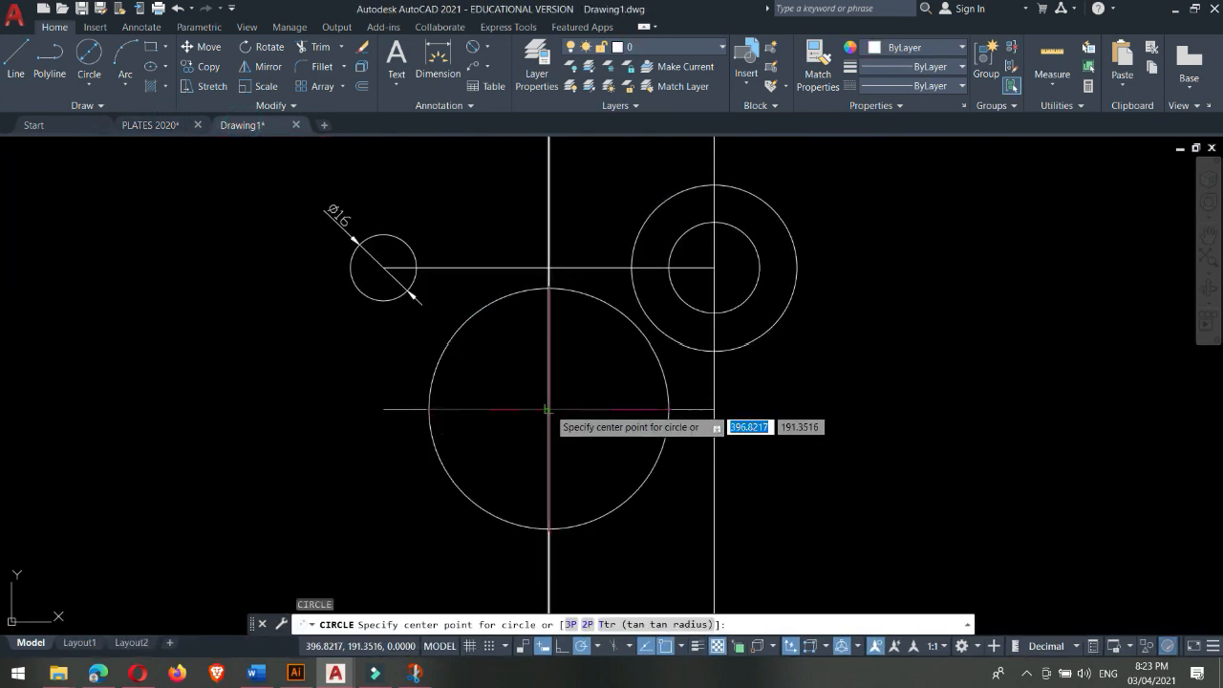
pyautogui.click(549, 410)
pyautogui.write('36')
pyautogui.press('Return')
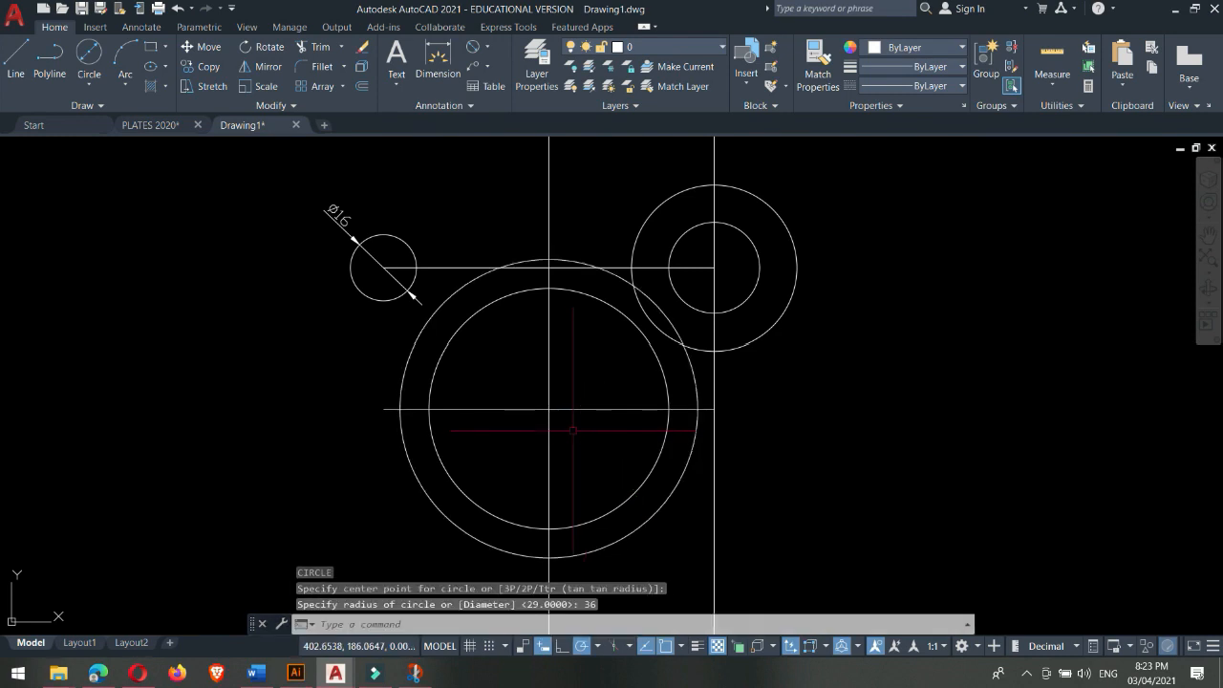
pyautogui.click(666, 496)
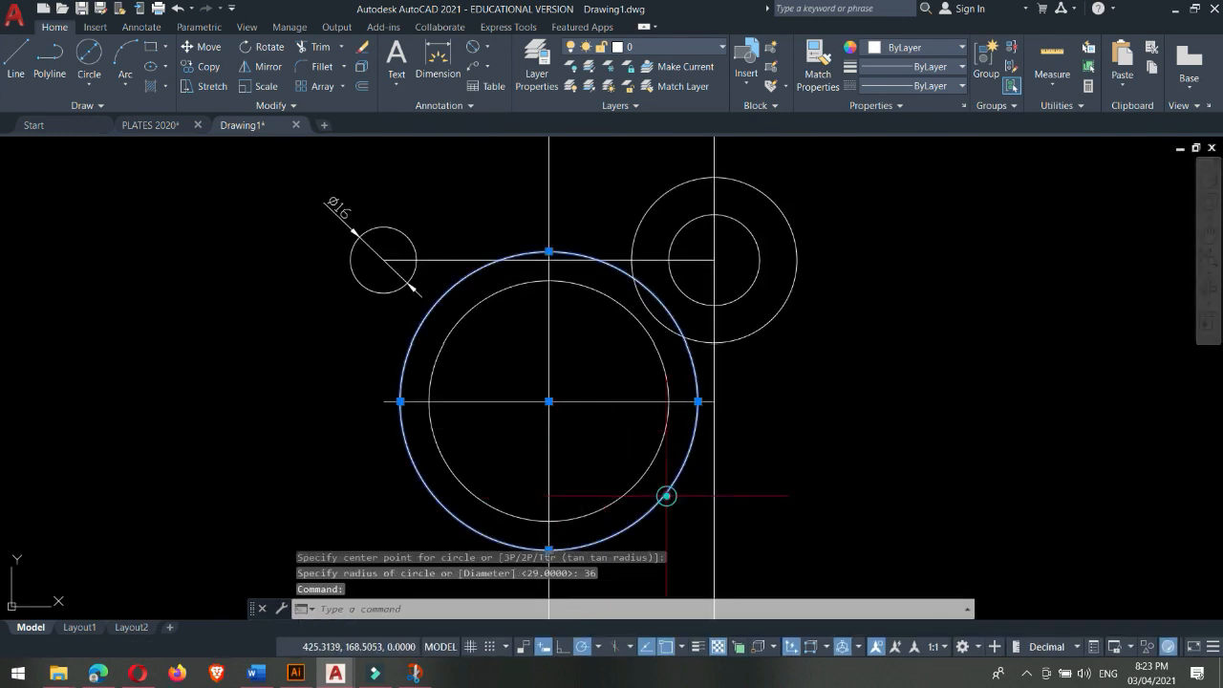
pyautogui.press('Delete')
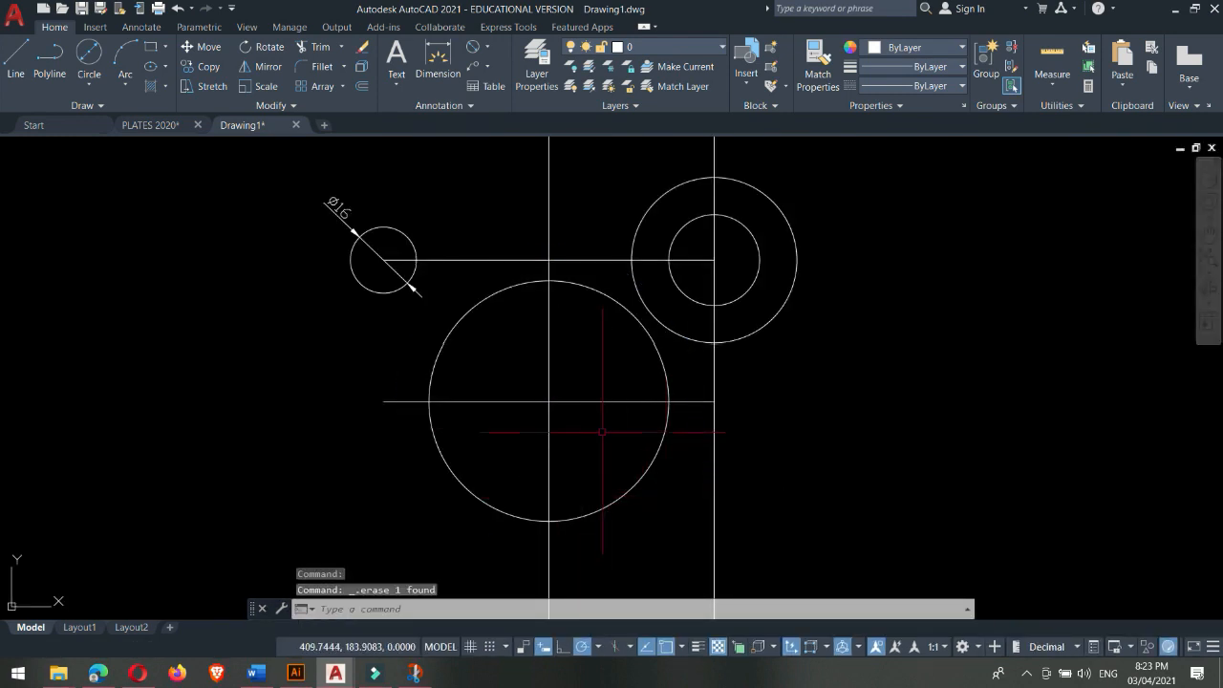
# - Draw a 36 diameter circle concentric with the 58 mm circle
pyautogui.press('Return')
pyautogui.click(550, 401)
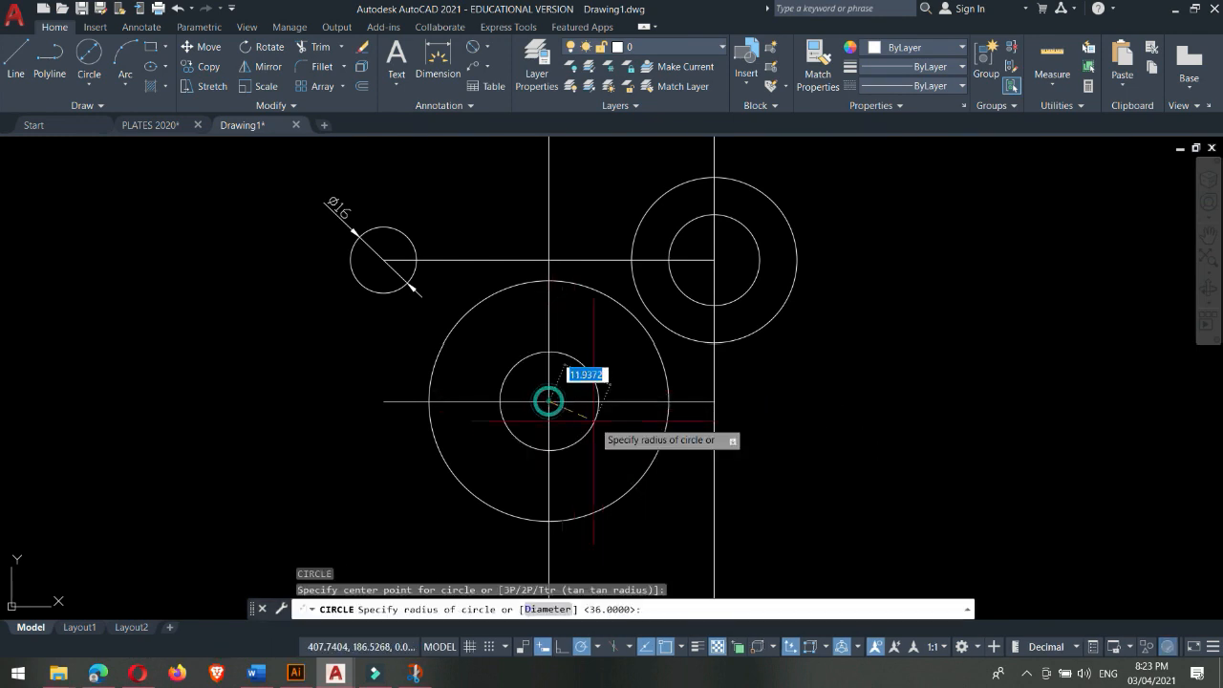
pyautogui.click(549, 608)
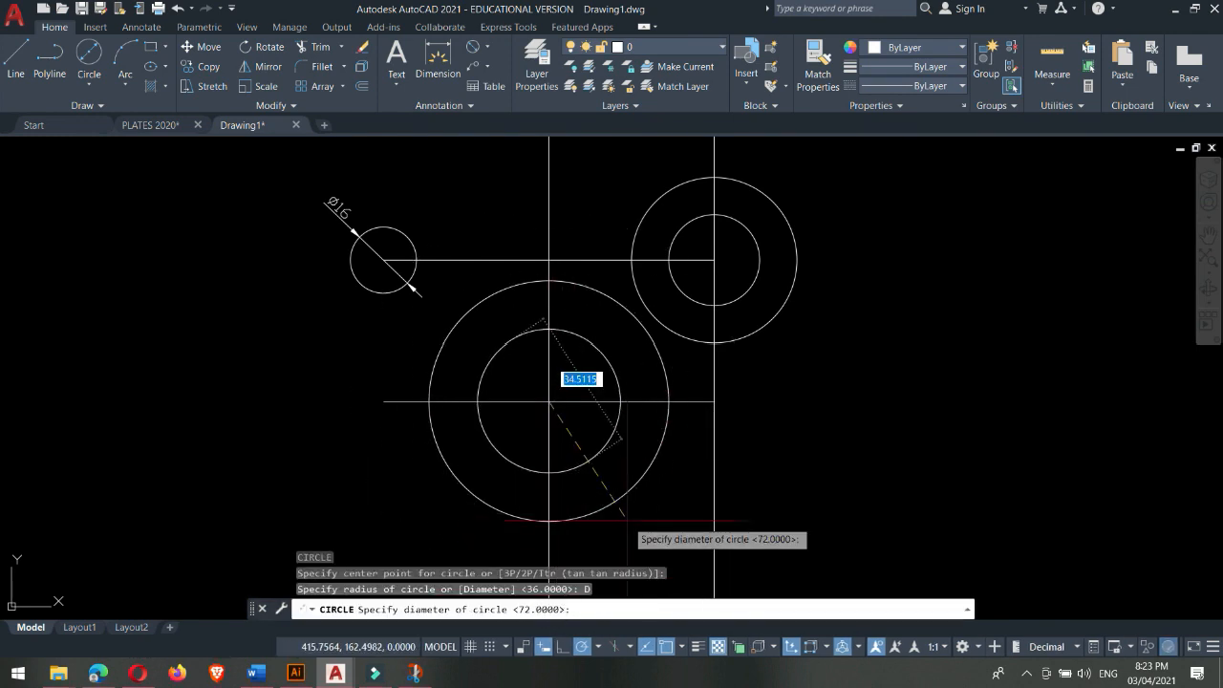
pyautogui.write('36')
pyautogui.press('Return')
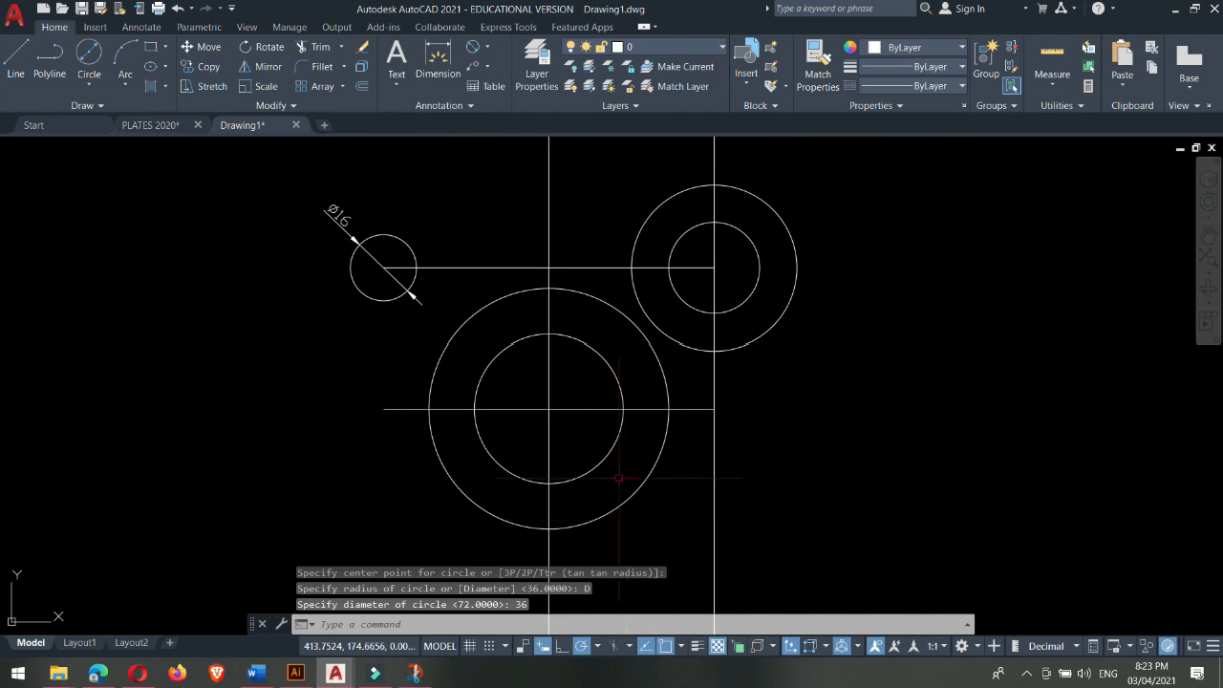
# - Load the CENTERX2 linetype from acadiso.lin into Drawing1
pyautogui.click(608, 451)
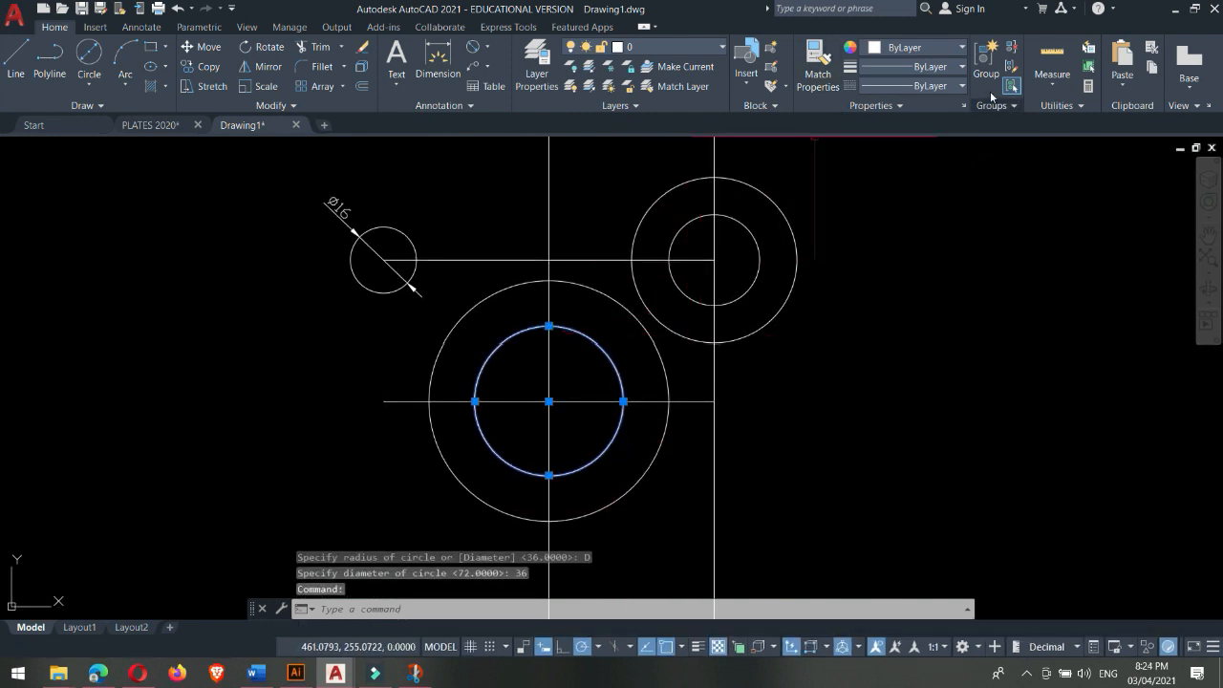
pyautogui.click(948, 89)
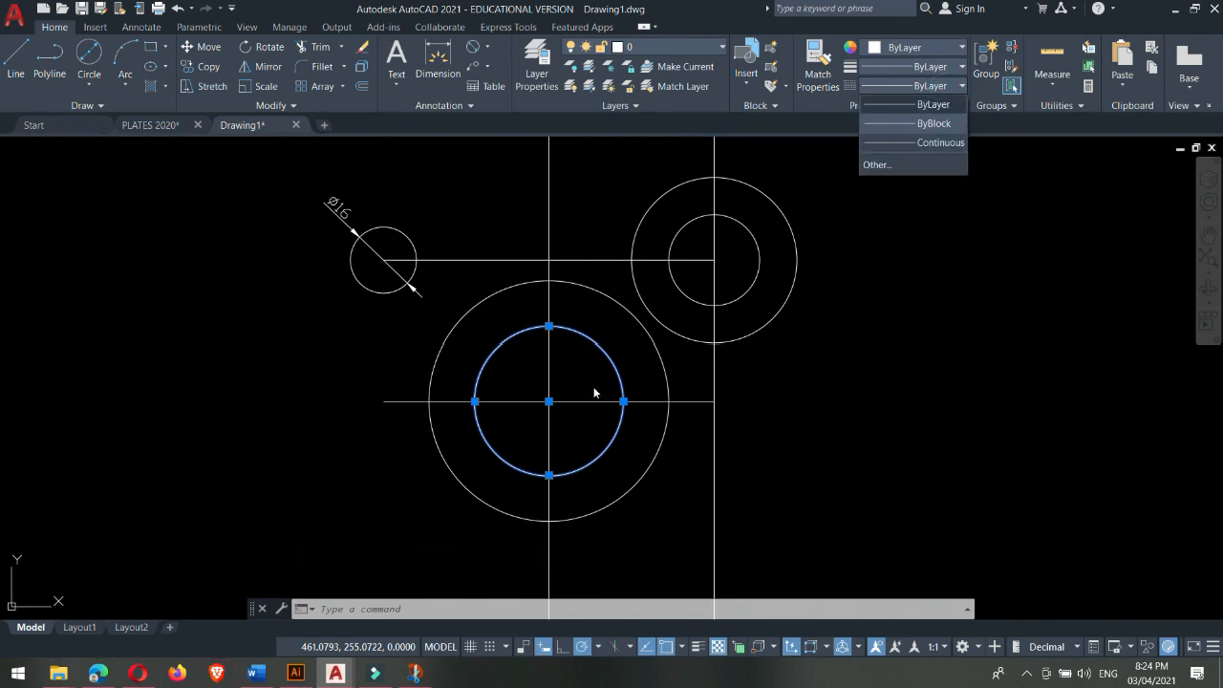
pyautogui.click(885, 170)
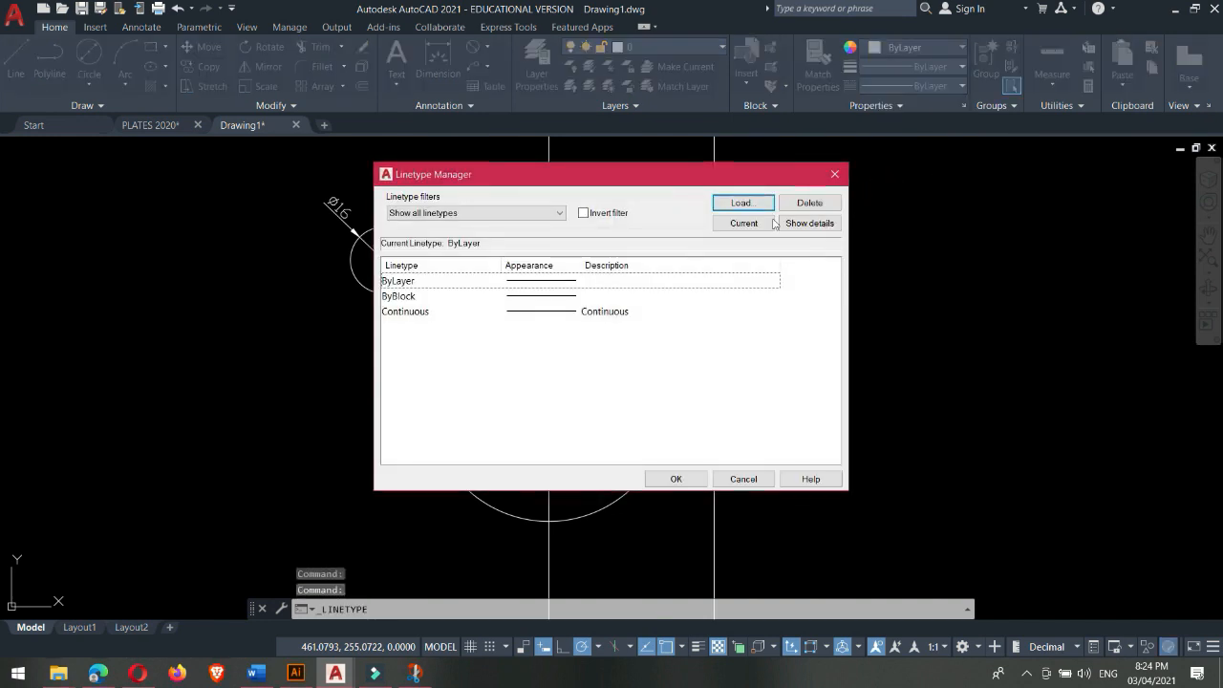
pyautogui.click(742, 204)
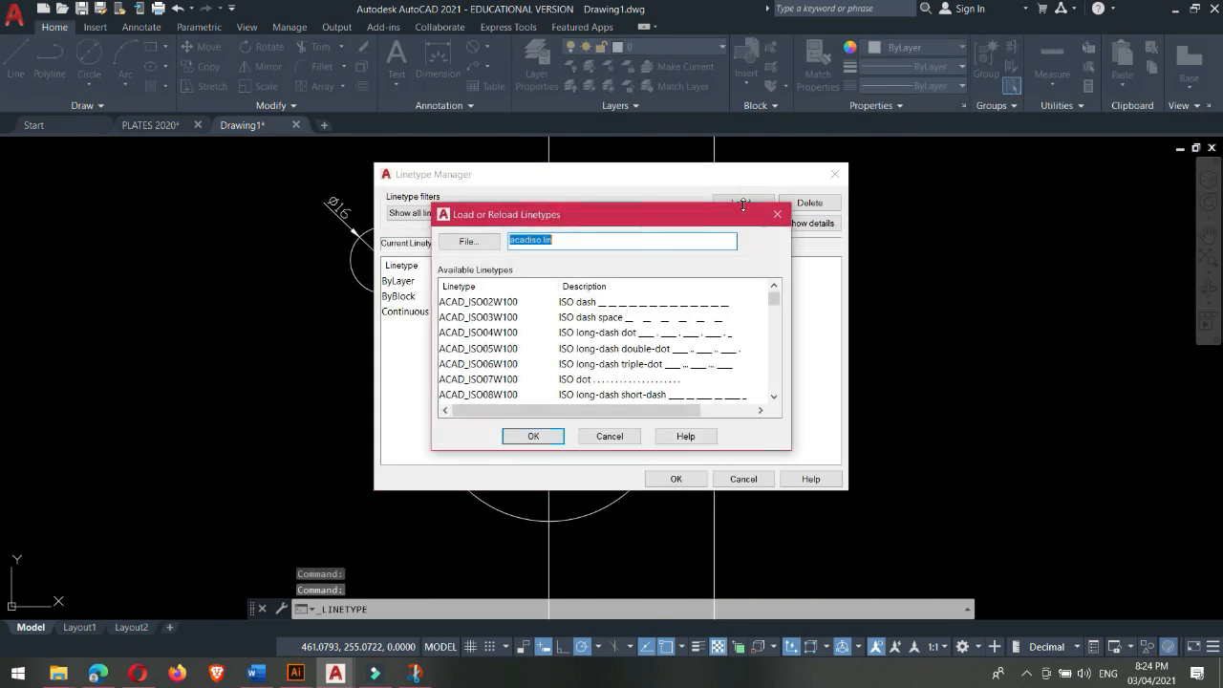
pyautogui.moveTo(790, 453); pyautogui.dragTo(963, 551)
pyautogui.scroll(-3, 673, 424)
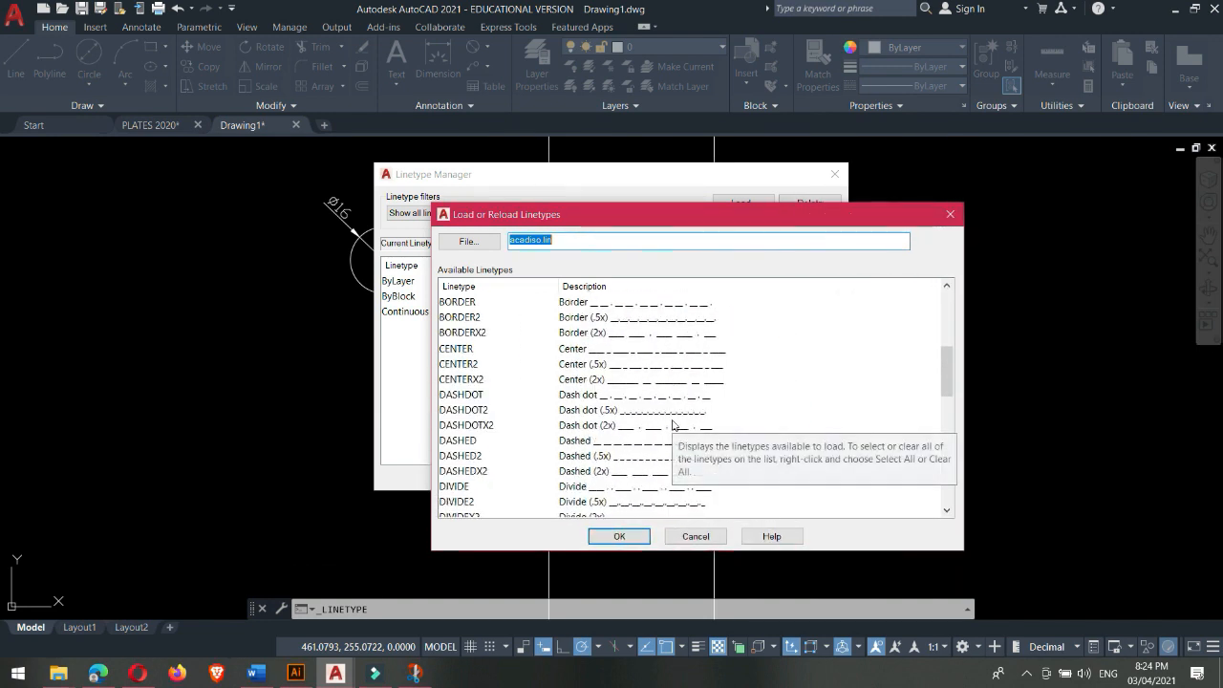
pyautogui.scroll(-1, 678, 424)
pyautogui.scroll(1, 820, 407)
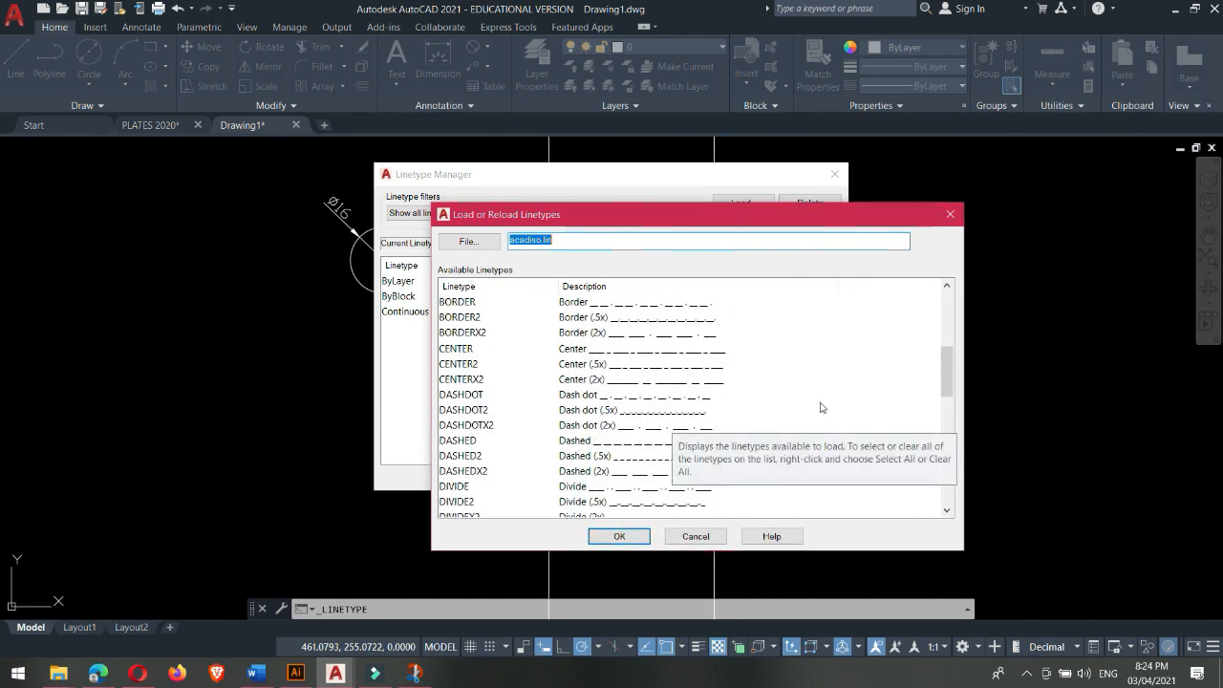
pyautogui.click(581, 380)
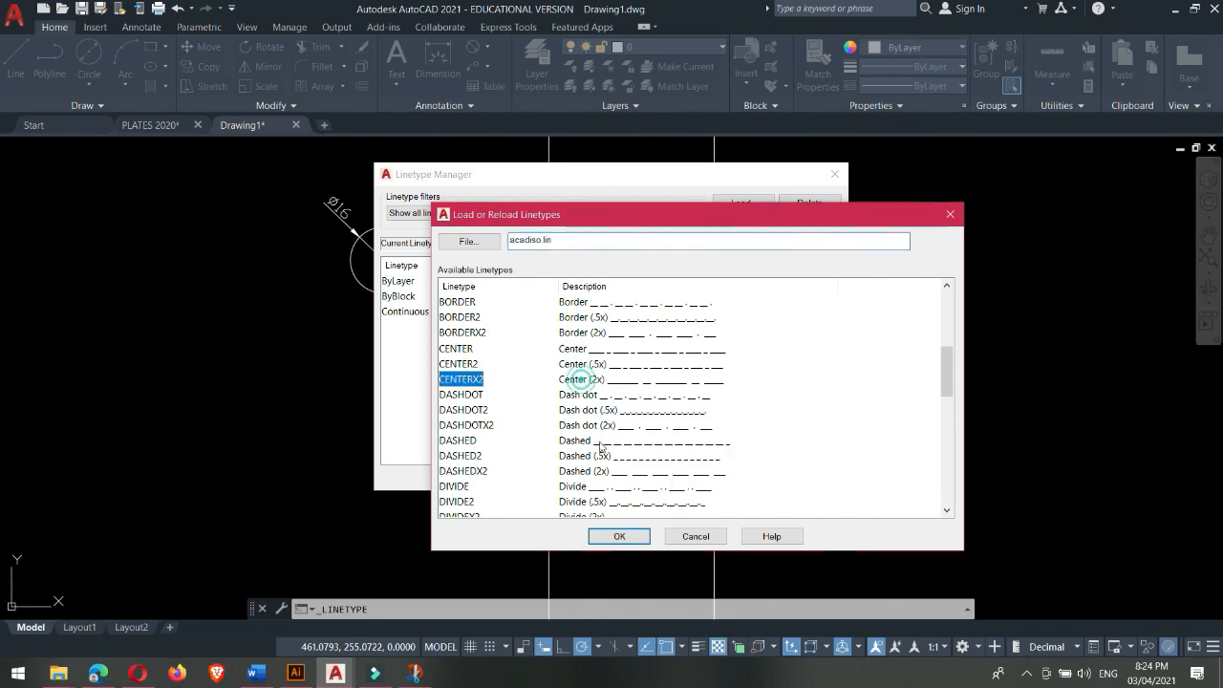
pyautogui.click(619, 536)
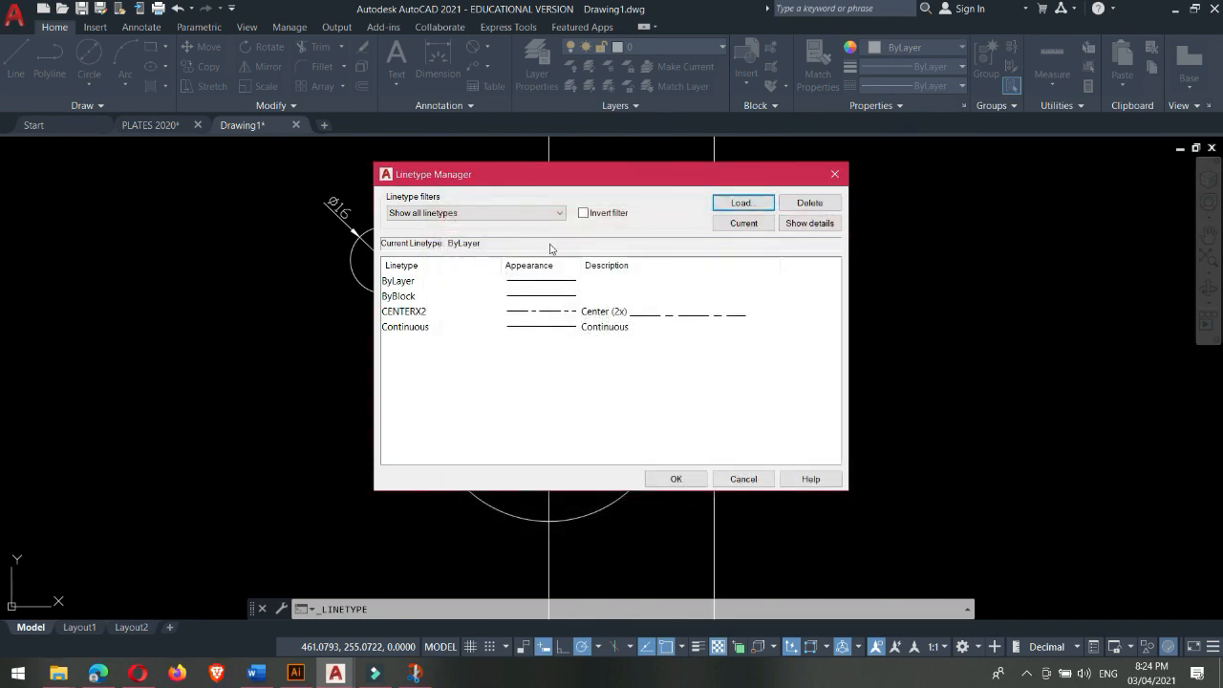
pyautogui.click(540, 312)
pyautogui.click(676, 478)
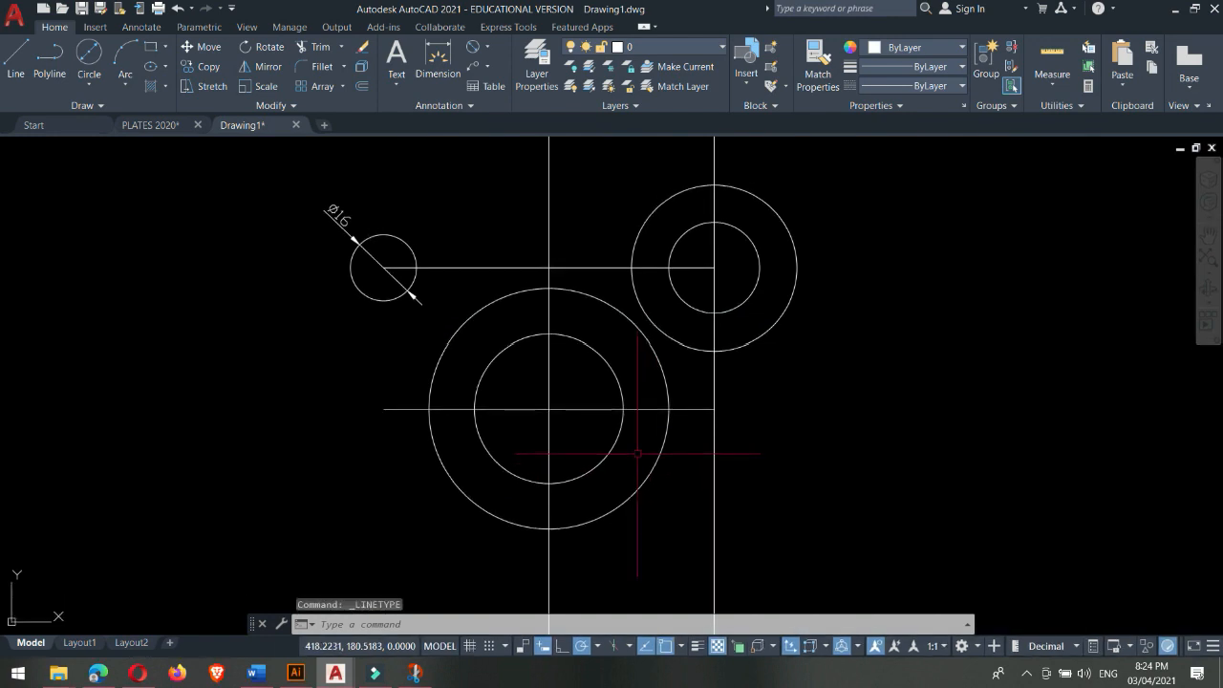
# - Apply the CENTERX2 linetype to the 36 diameter circle inside the 58 diameter circle
pyautogui.click(636, 453)
pyautogui.click(605, 437)
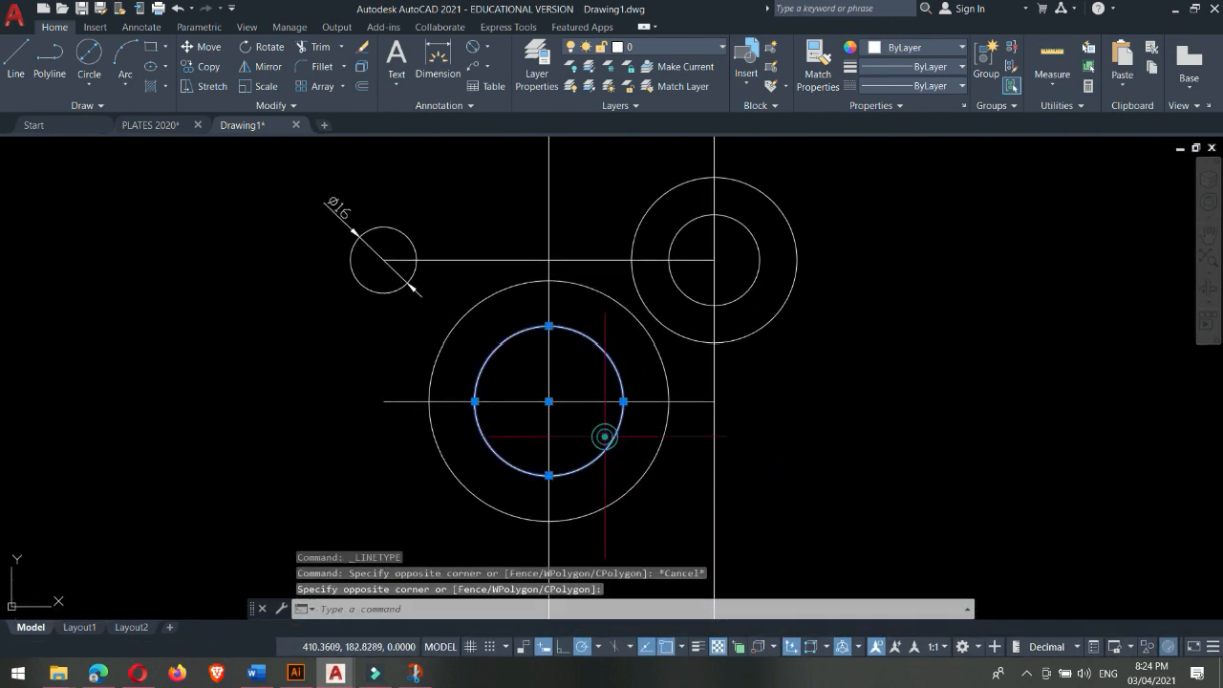
pyautogui.click(925, 86)
pyautogui.click(925, 145)
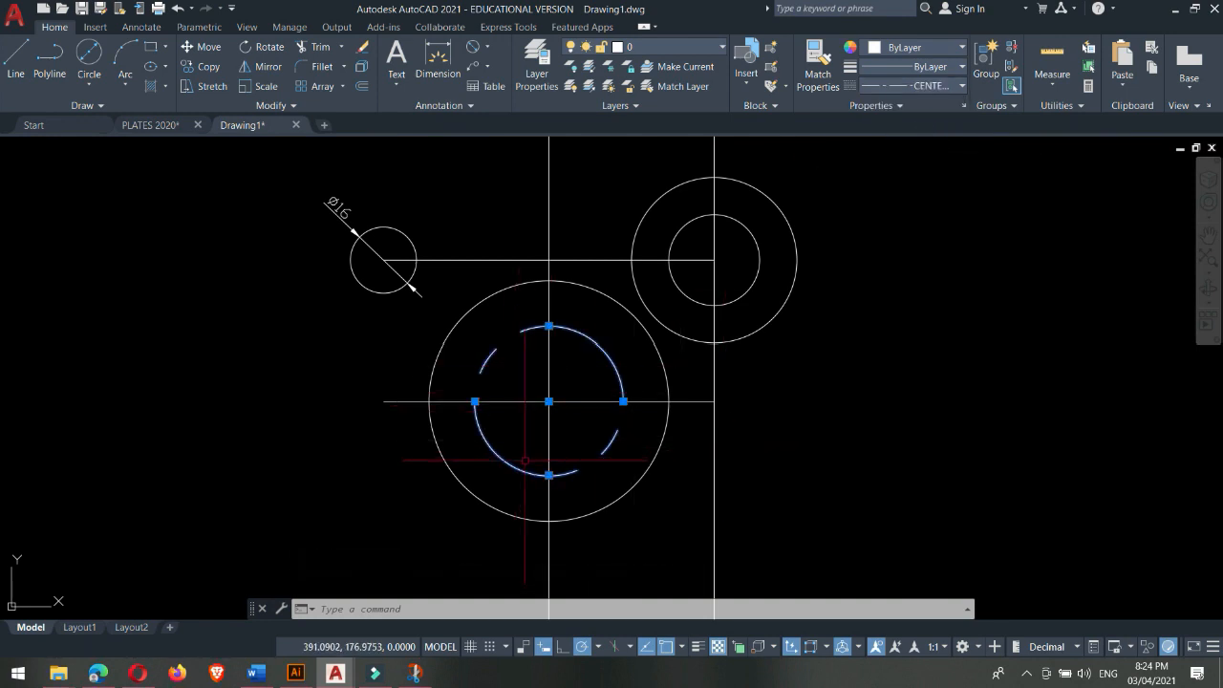
# - Try linetype scales of 0.5, 0.1 and 0.3 on the 36 diameter circle
pyautogui.write('MO')
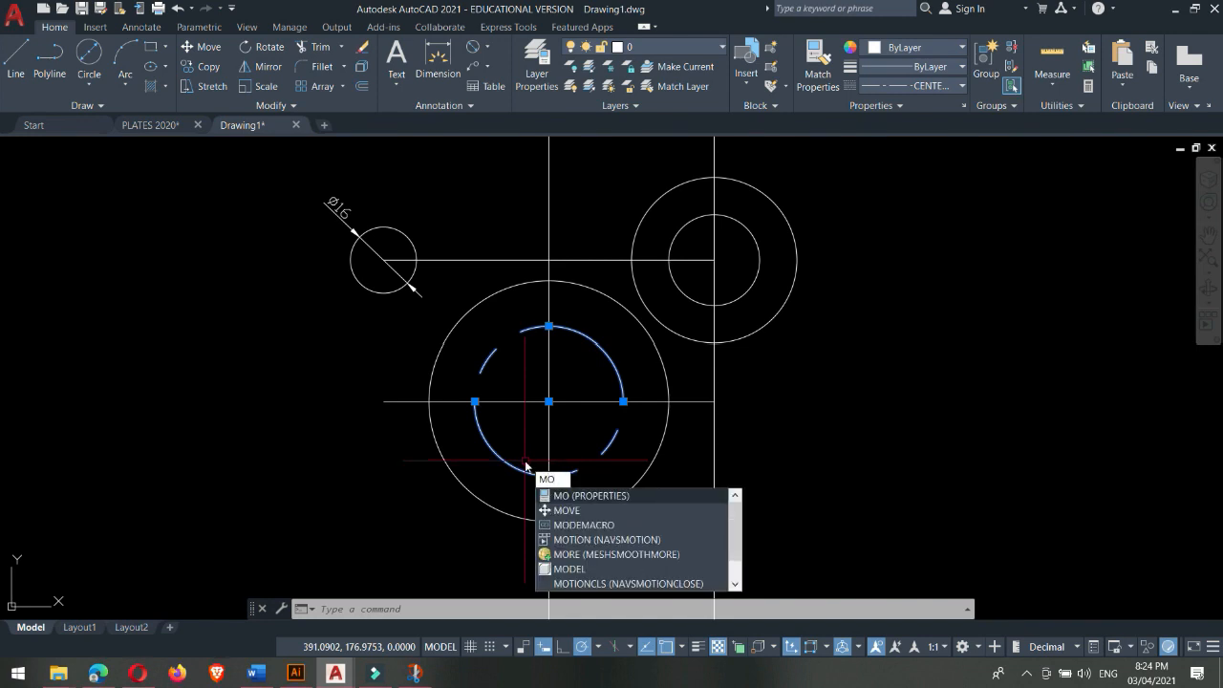
pyautogui.press('Return')
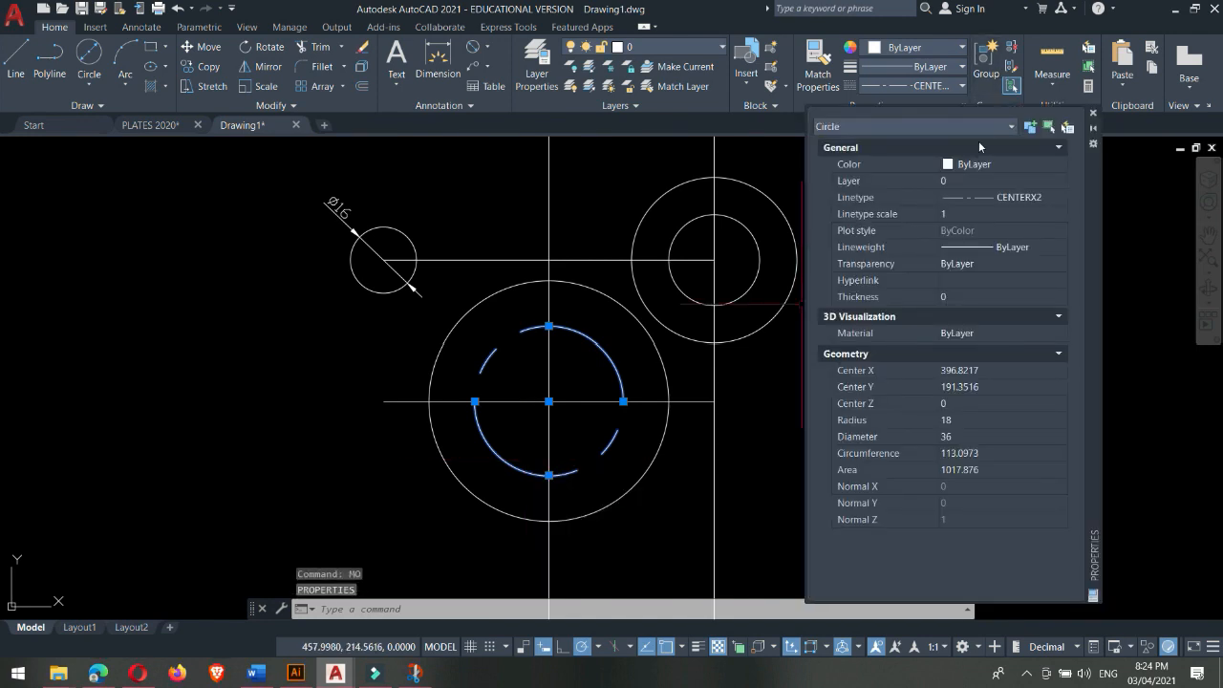
pyautogui.click(961, 216)
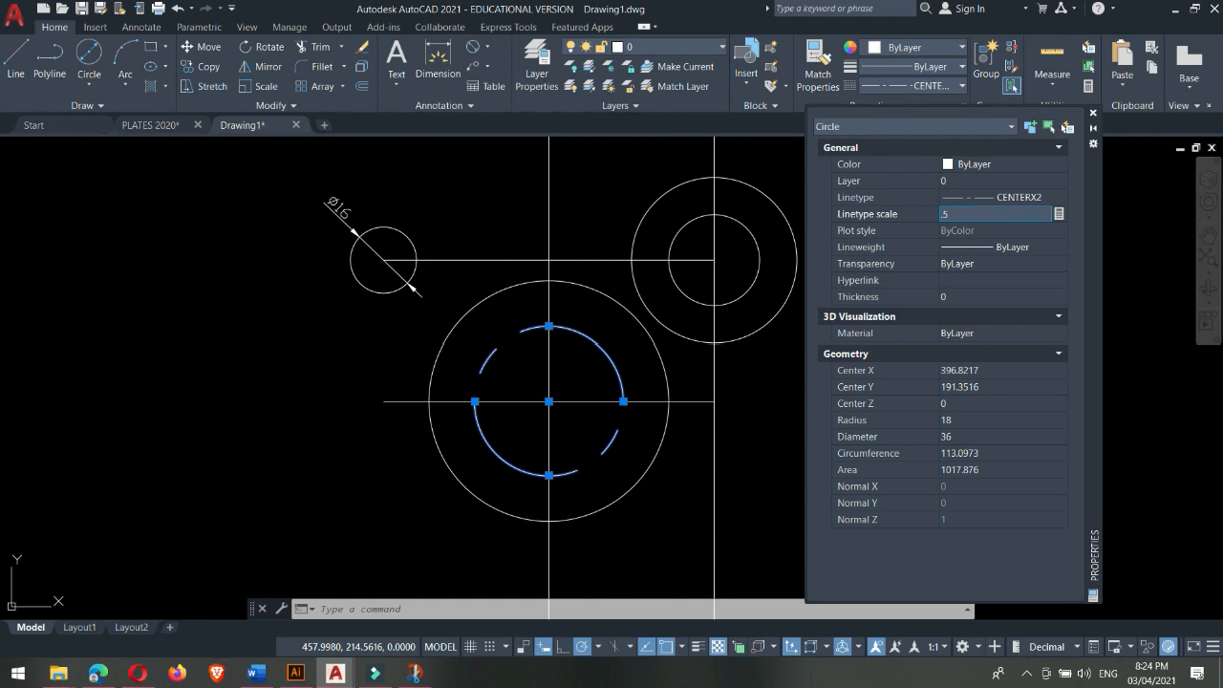
pyautogui.press('Return')
pyautogui.click(962, 220)
pyautogui.write('0.1')
pyautogui.press('Return')
pyautogui.click(968, 215)
pyautogui.click(968, 214)
pyautogui.press('Return')
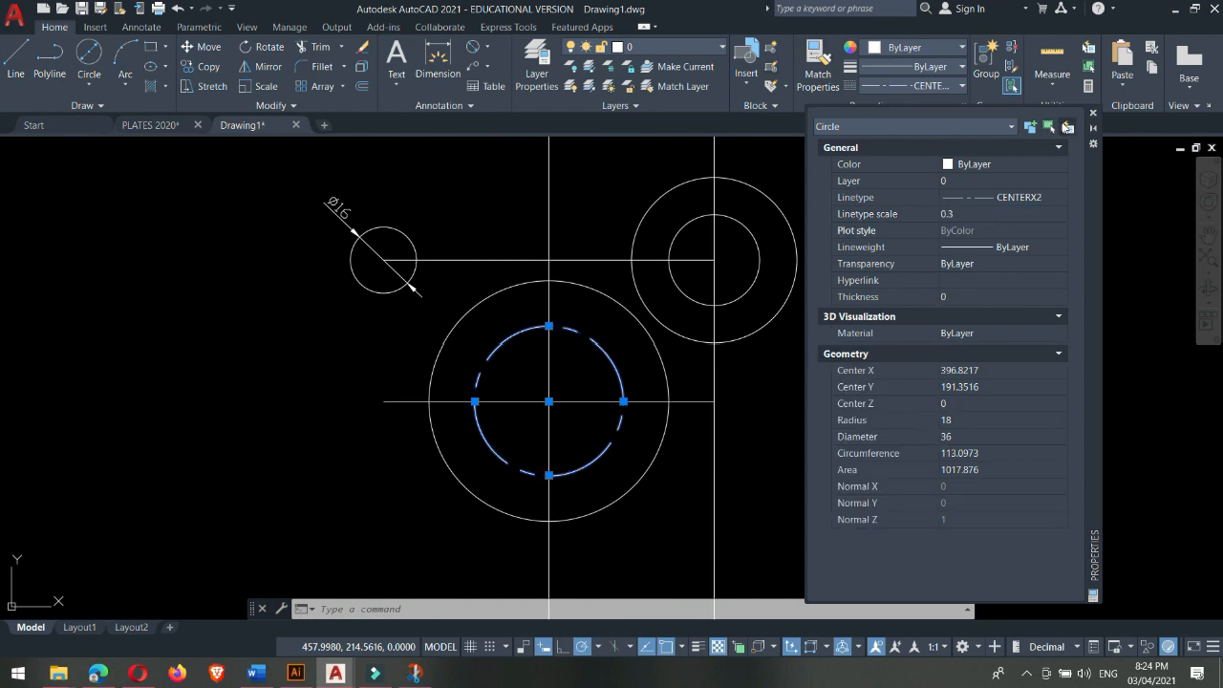
pyautogui.click(1094, 114)
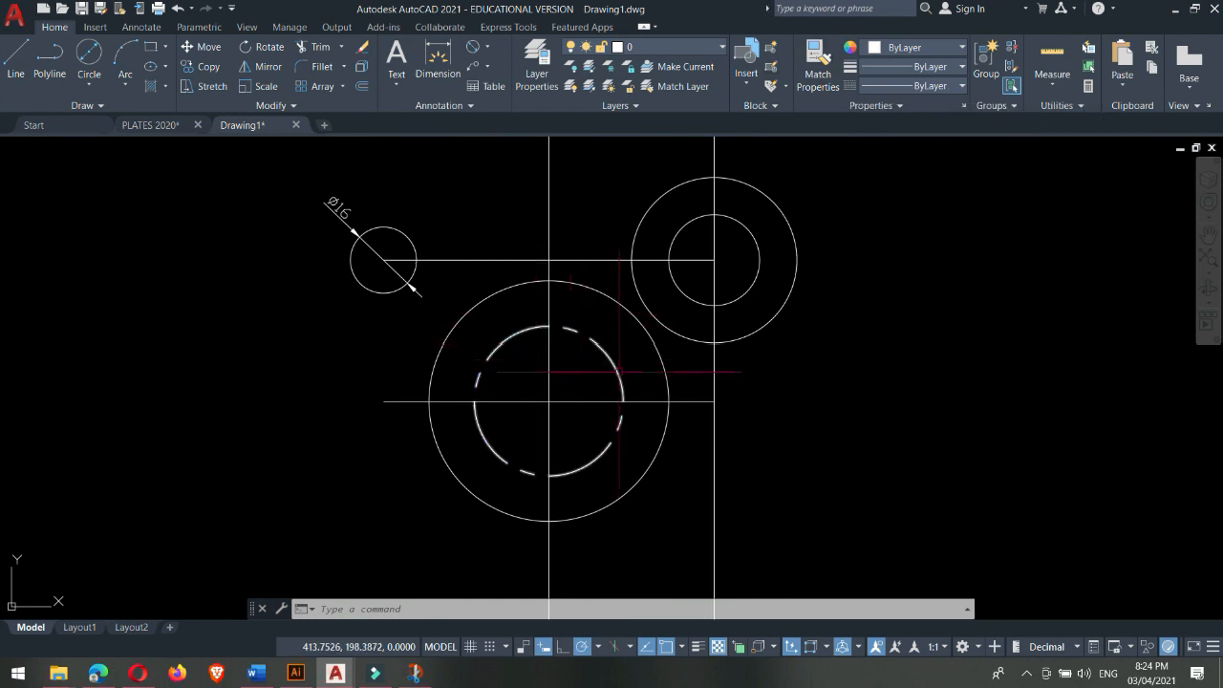
# - Change the color of the 36 diameter center-line circle to green 88,186,72
pyautogui.click(921, 46)
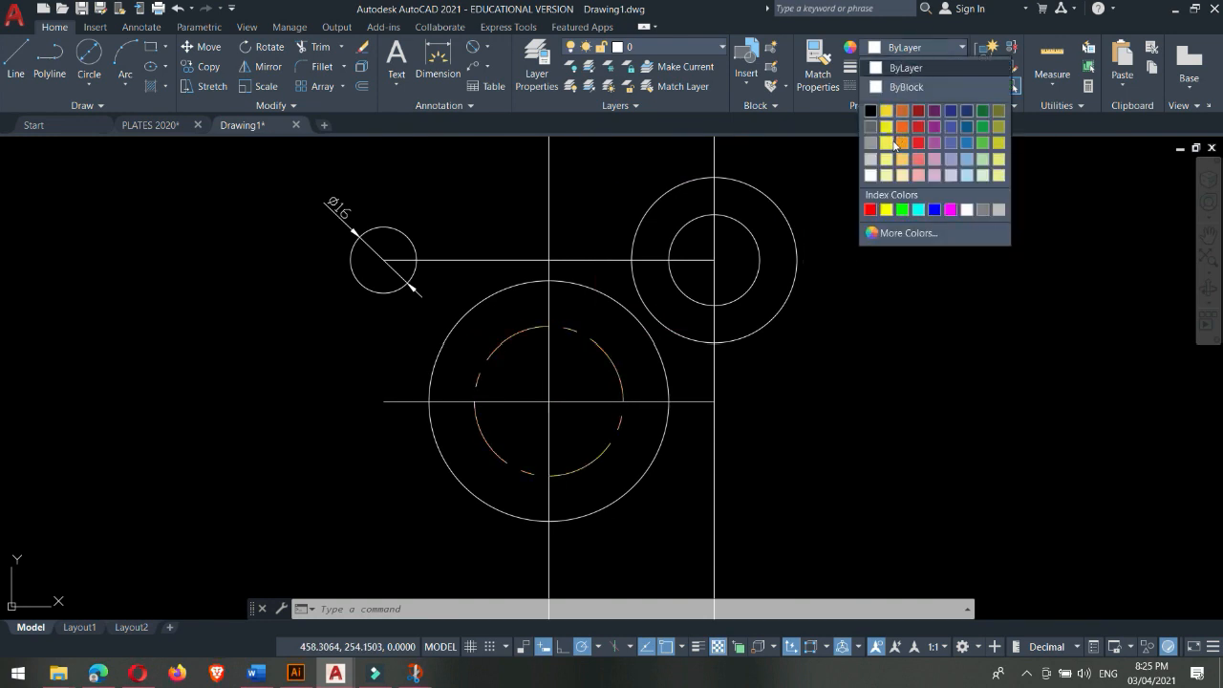
pyautogui.click(982, 146)
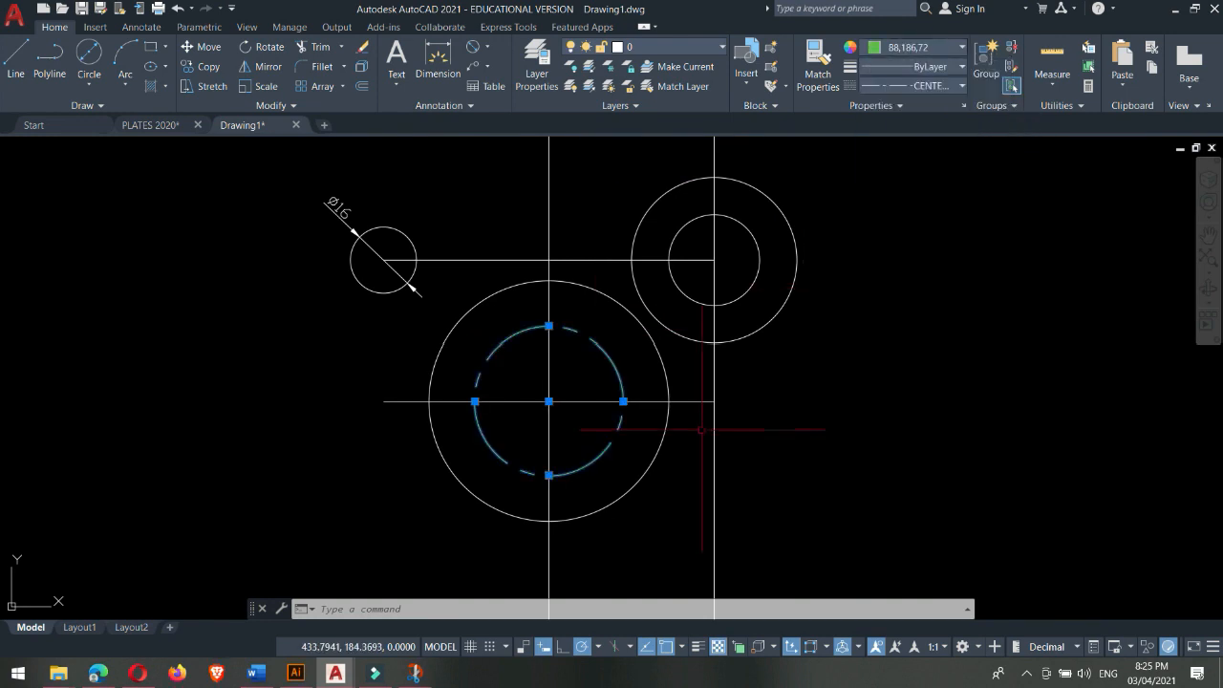
pyautogui.press('Escape')
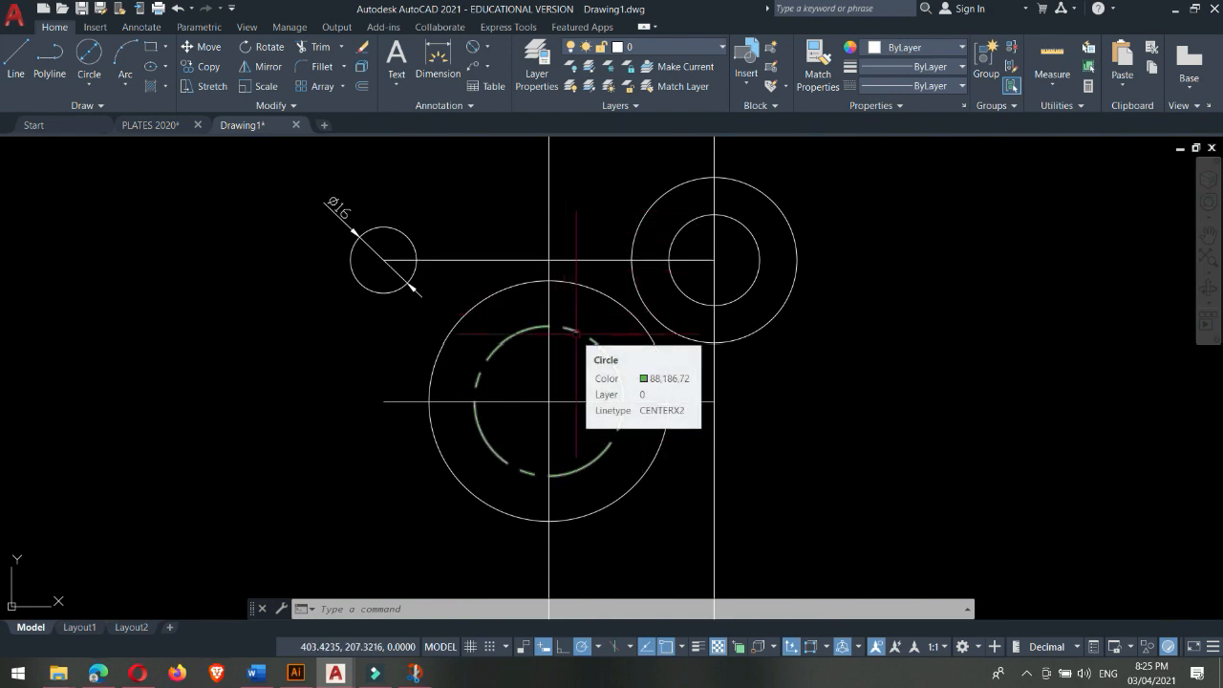
# - In the PLATES 2020 drawing, match the 40 mm circle's properties onto the lower 58 mm circle, and return to Drawing1
pyautogui.click(151, 125)
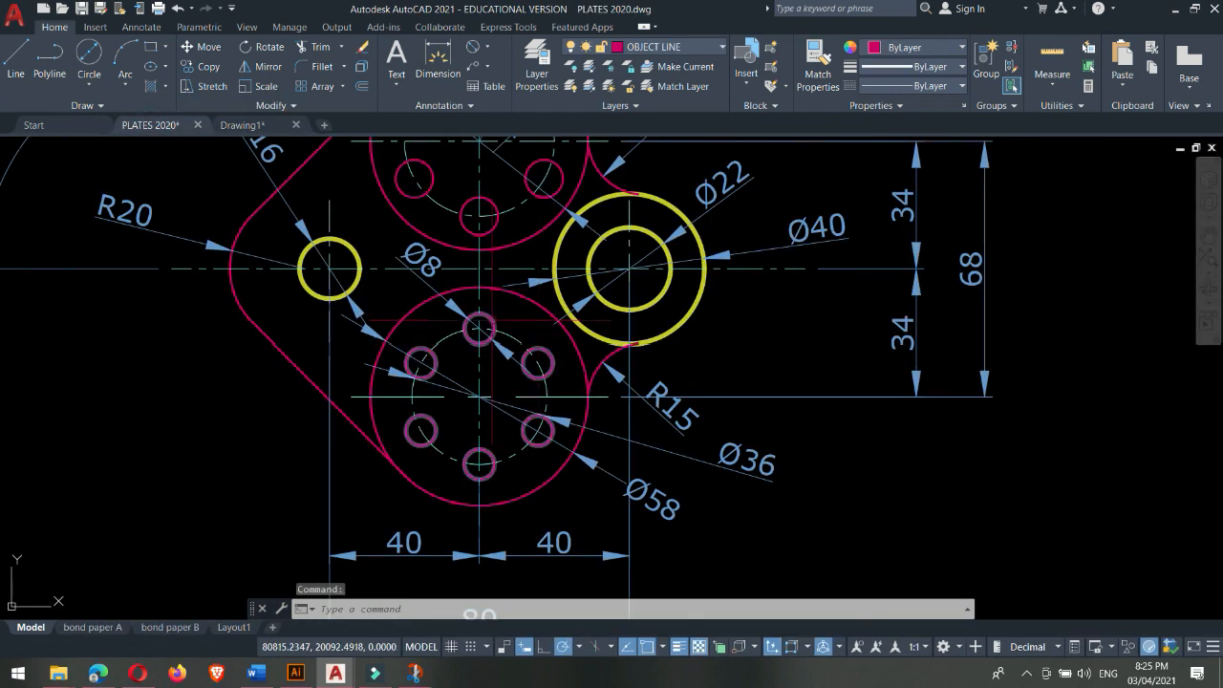
pyautogui.write('MA')
pyautogui.press('Return')
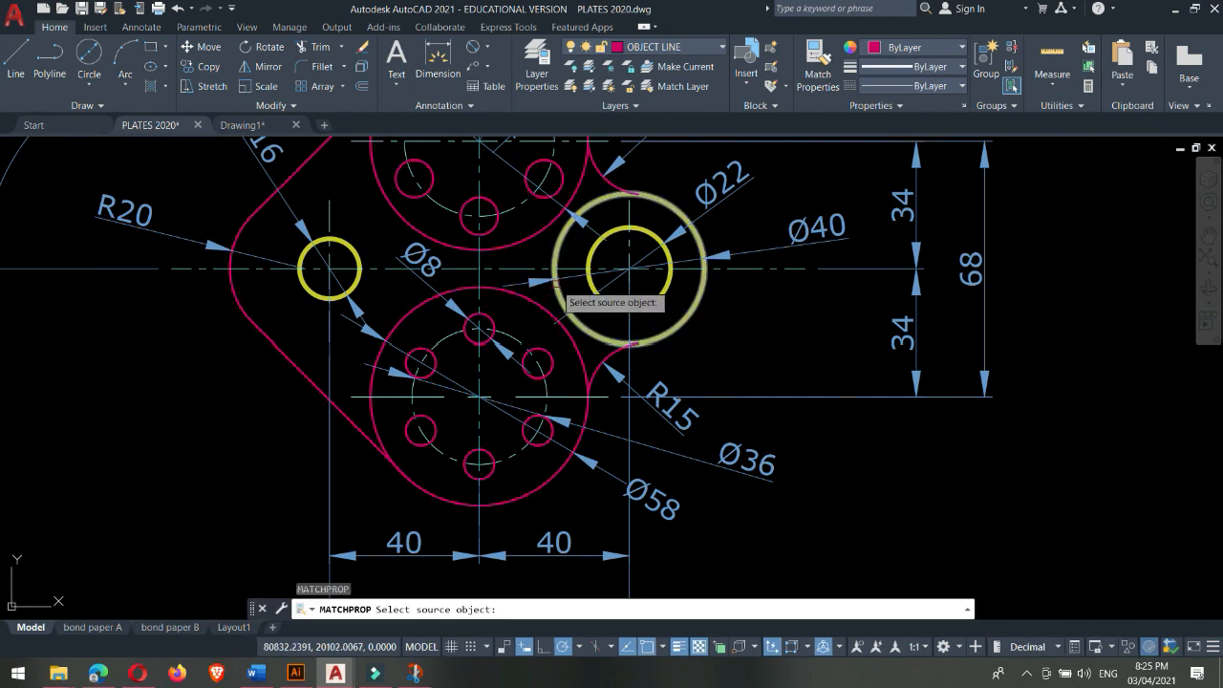
pyautogui.click(556, 292)
pyautogui.click(554, 321)
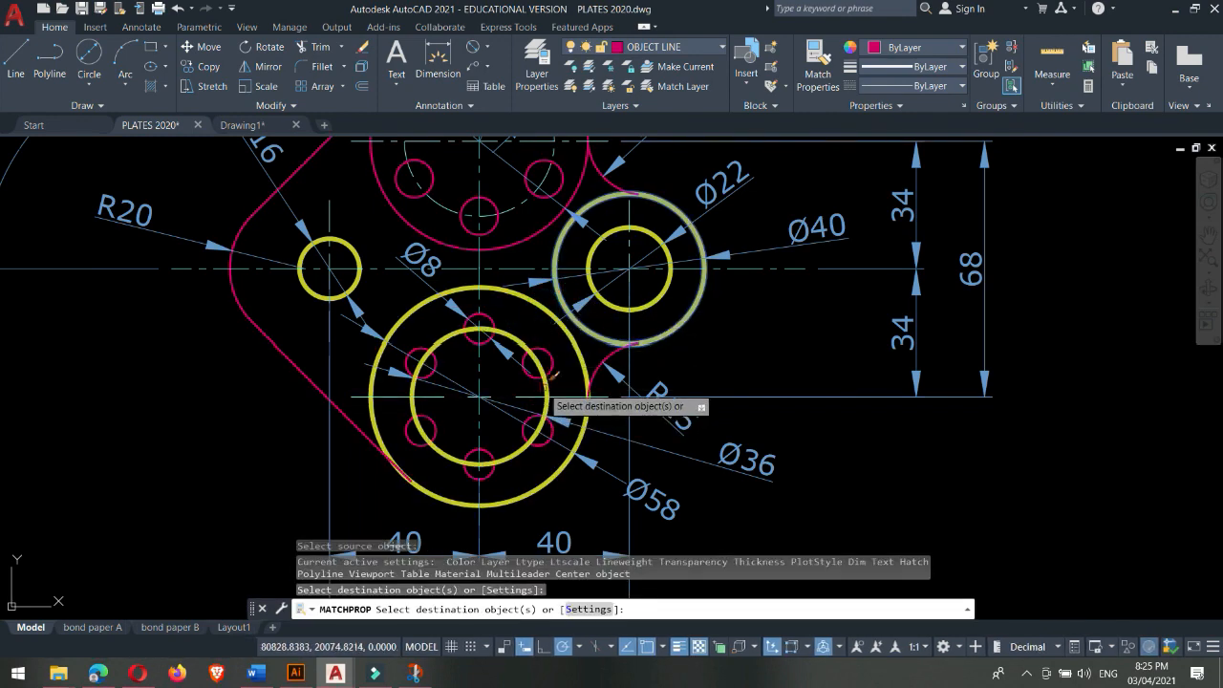
pyautogui.press('Escape')
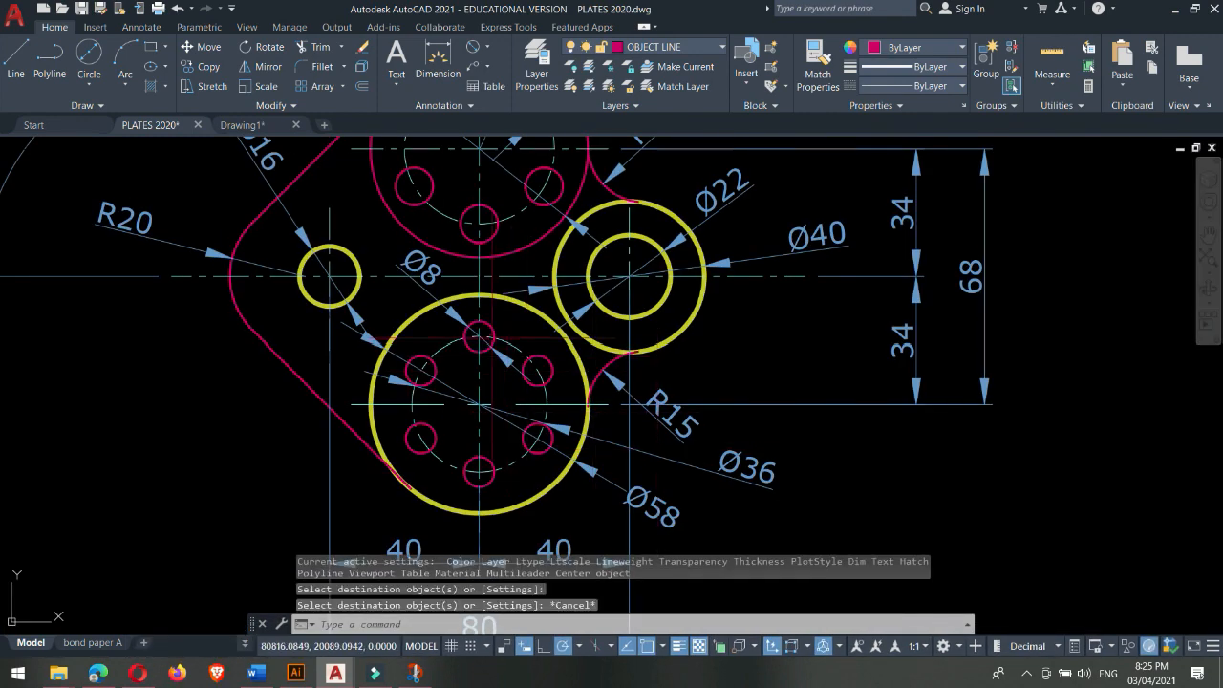
pyautogui.click(241, 124)
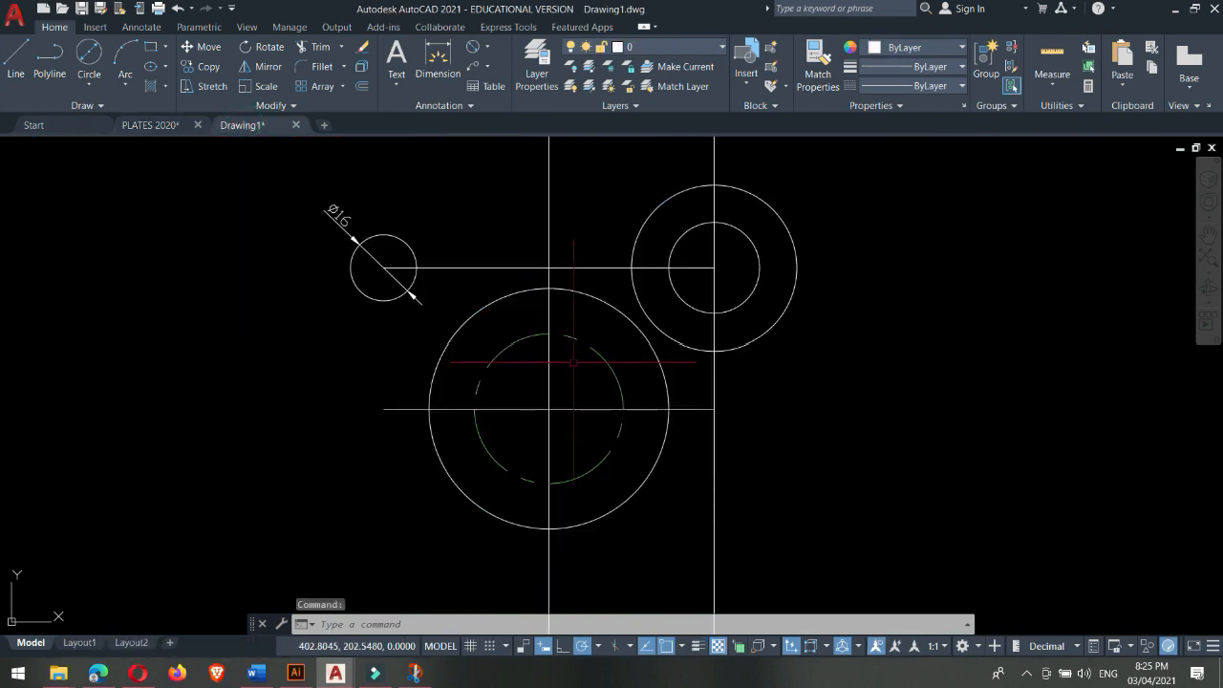
pyautogui.click(595, 351)
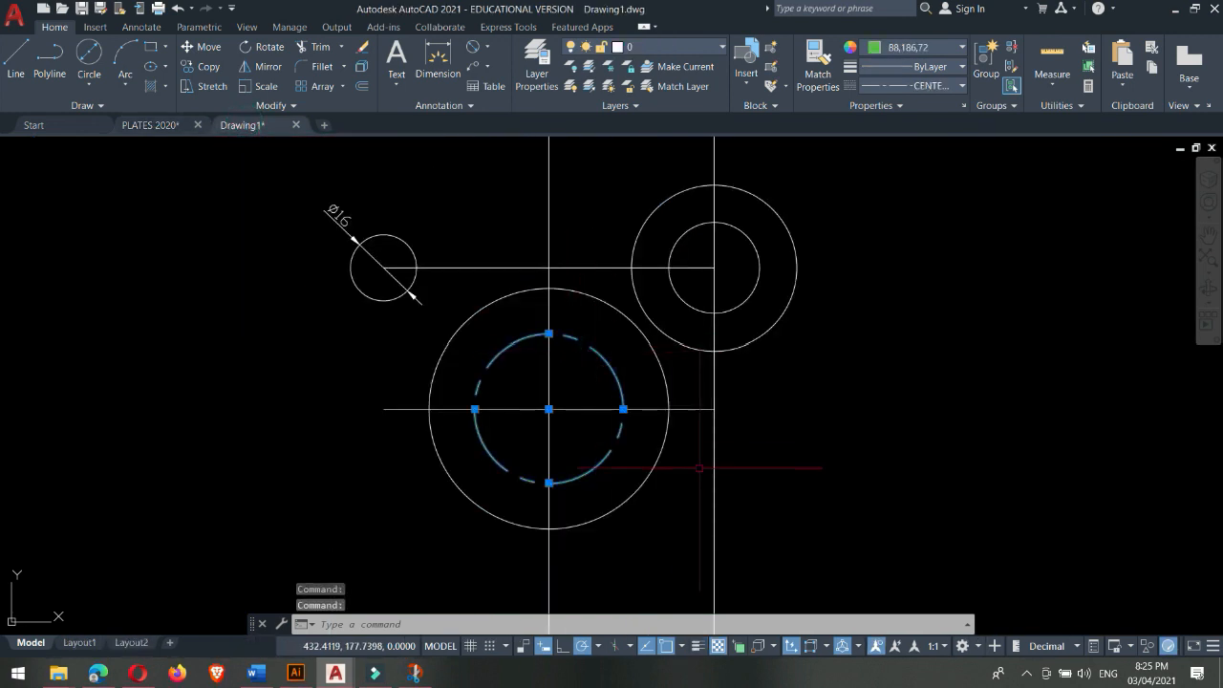
pyautogui.write('m')
pyautogui.press('Return')
pyautogui.press('Escape')
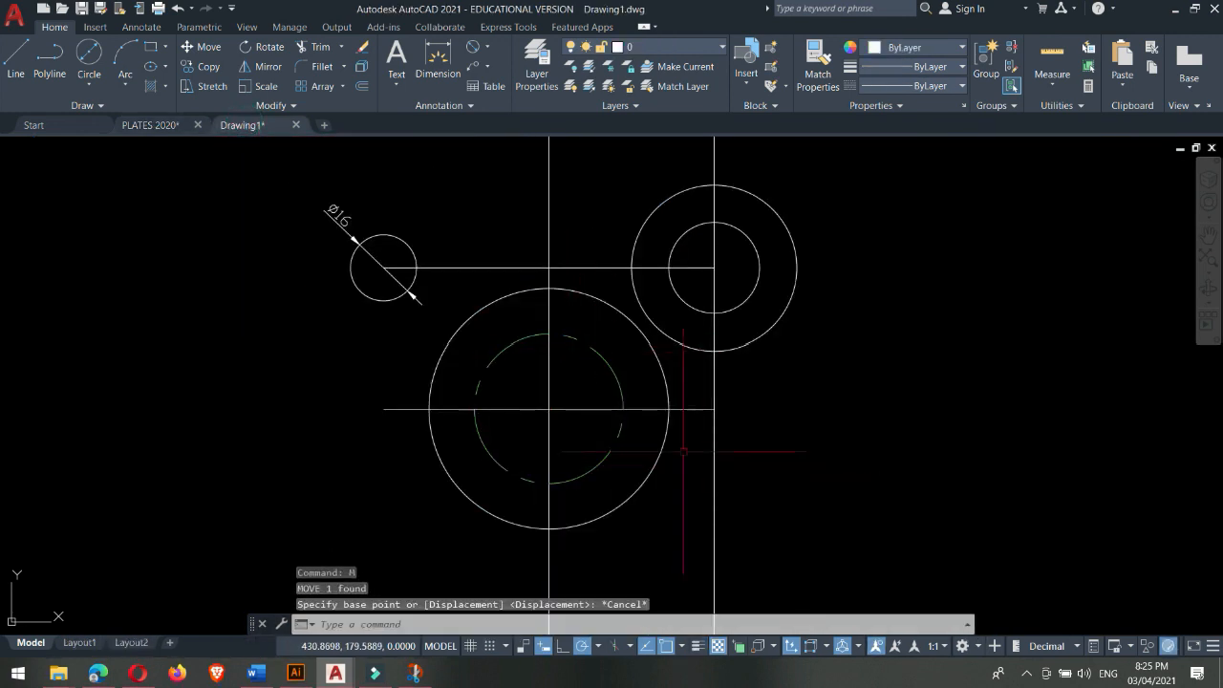
# - Set the linetype scale of the green 36 diameter circle to 0.2 in its properties
pyautogui.click(607, 452)
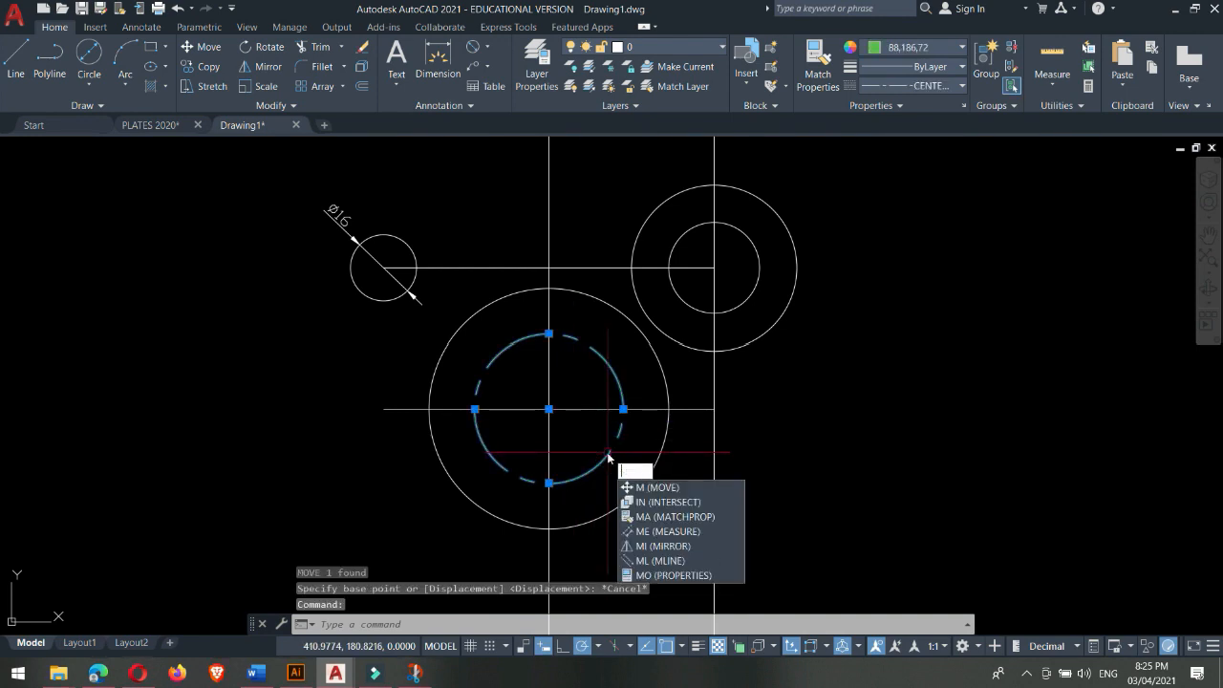
pyautogui.write('M')
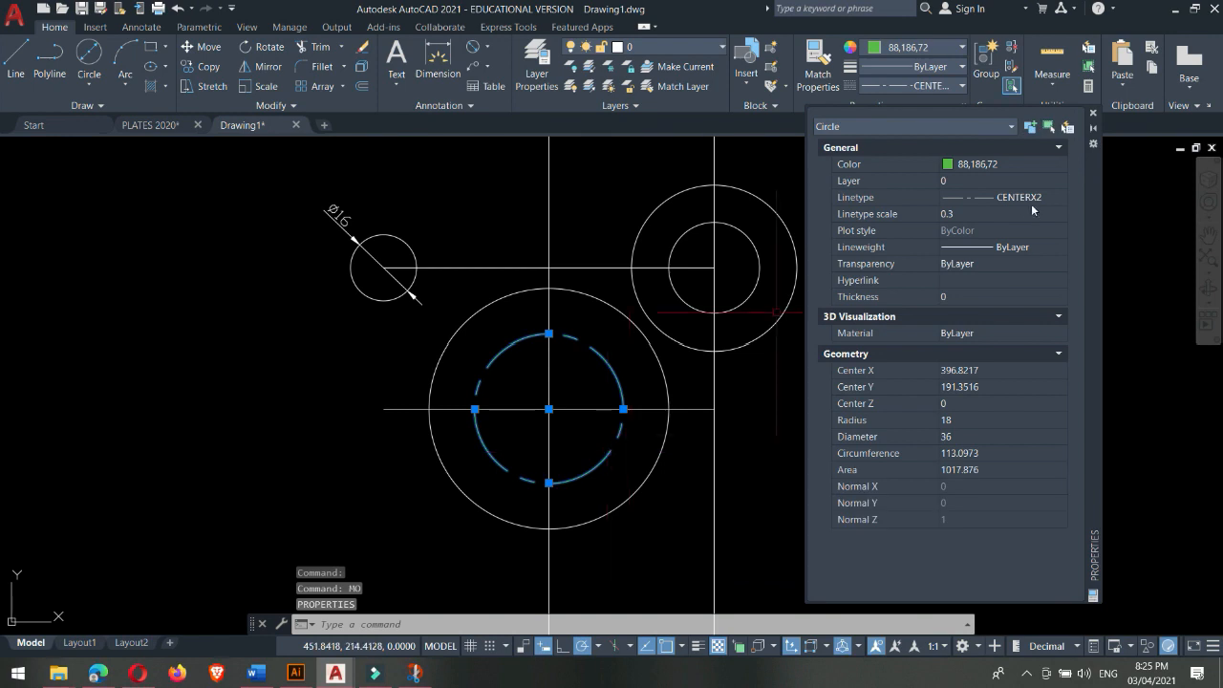
pyautogui.click(992, 213)
pyautogui.write('0.2')
pyautogui.press('Return')
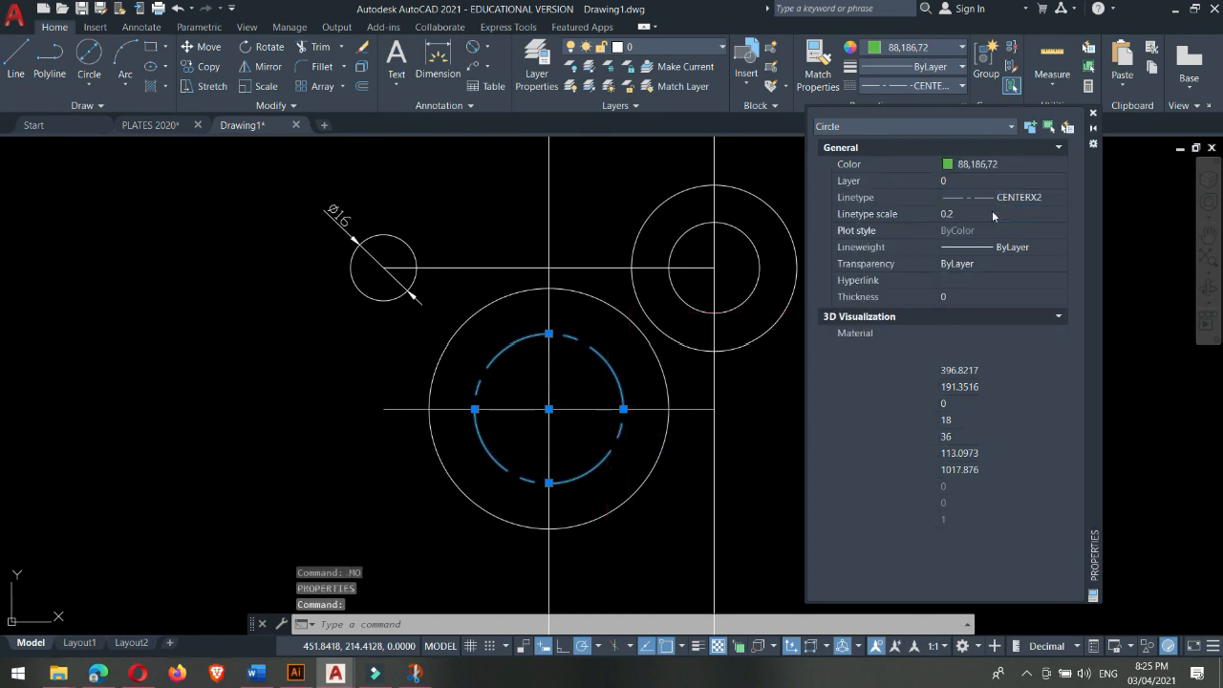
pyautogui.click(1094, 114)
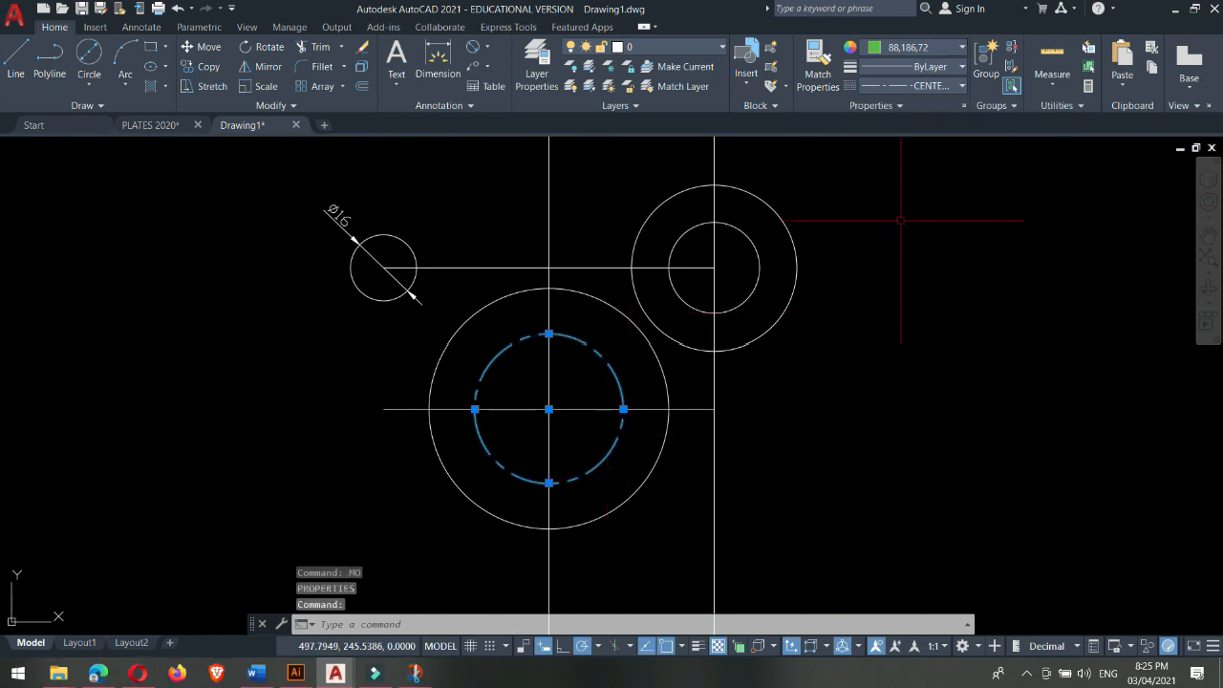
pyautogui.press('Escape')
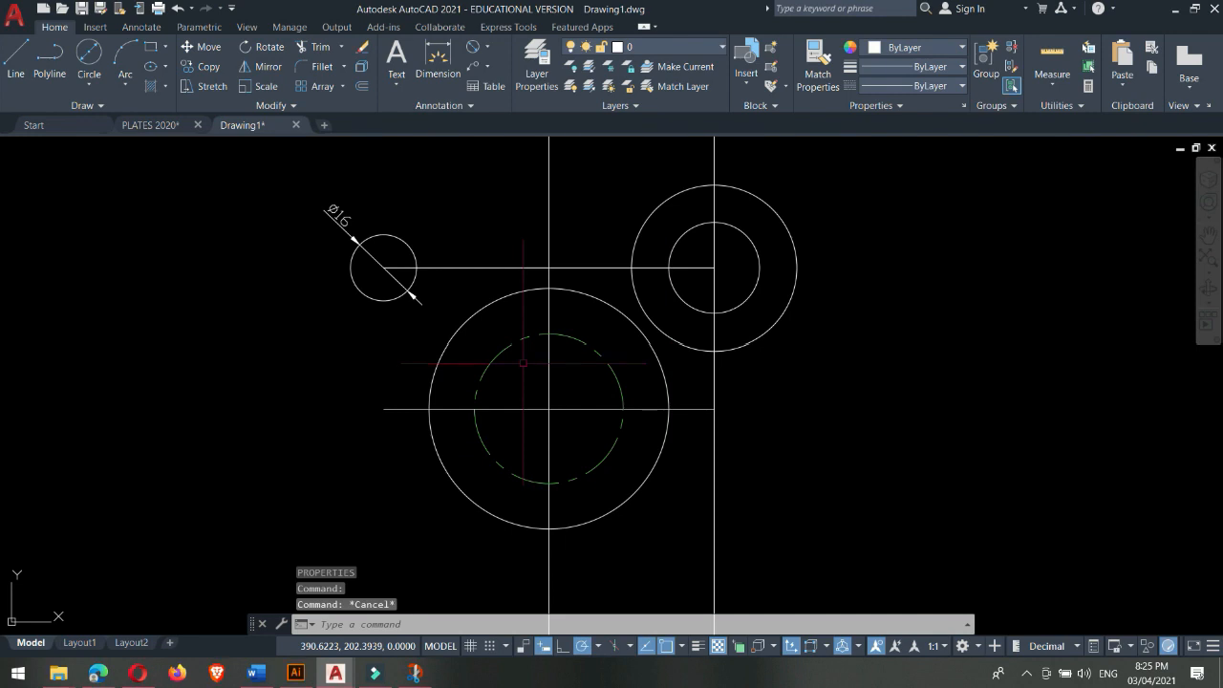
# - Draw an 8 diameter circle where the 36 diameter circle crosses the middle vertical line at its upper end
pyautogui.write('c')
pyautogui.press('Return')
pyautogui.click(550, 334)
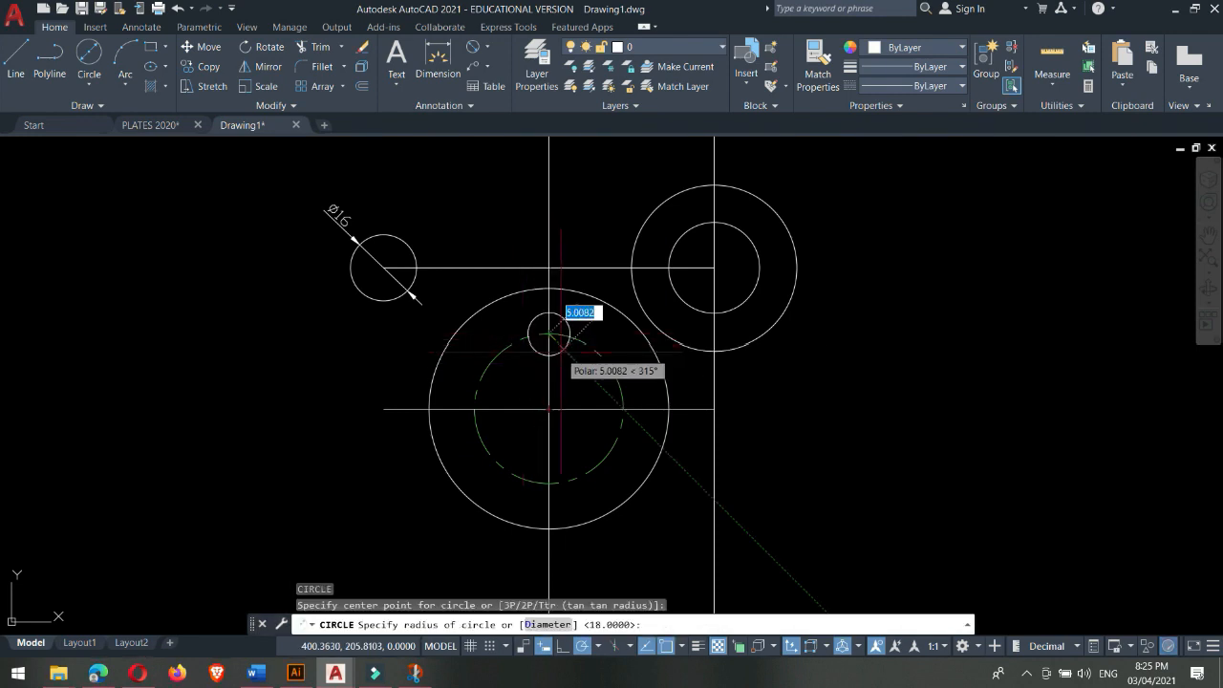
pyautogui.write('d')
pyautogui.press('Return')
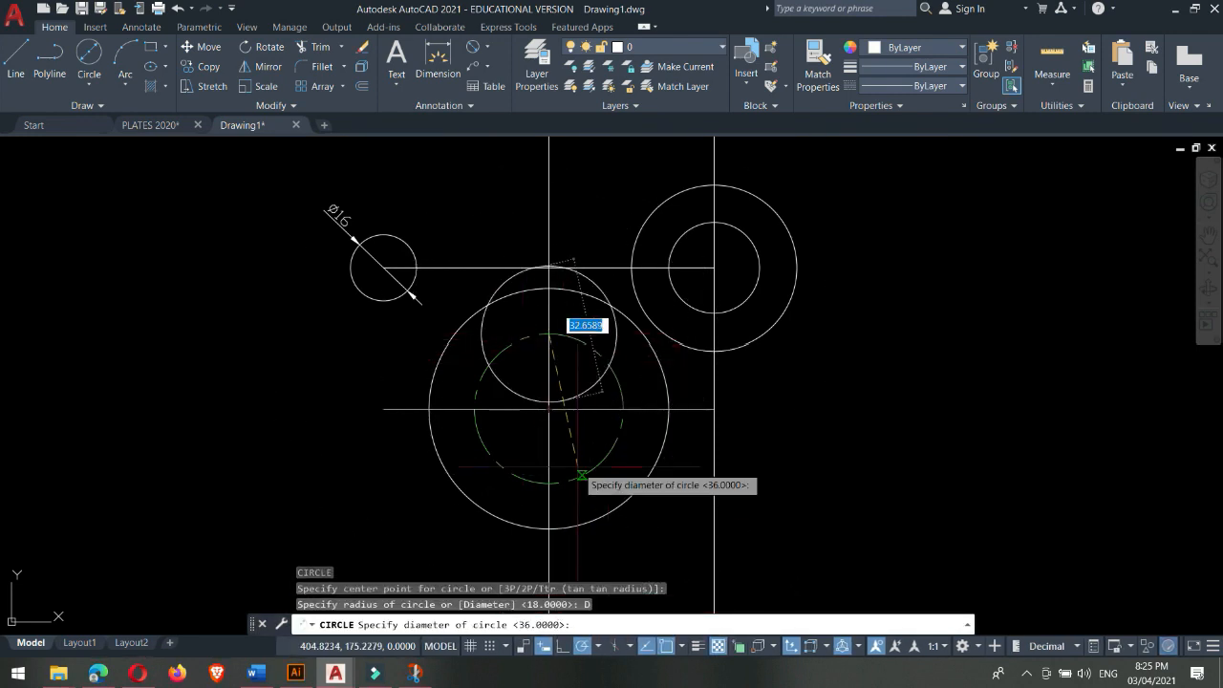
pyautogui.write('8')
pyautogui.press('Return')
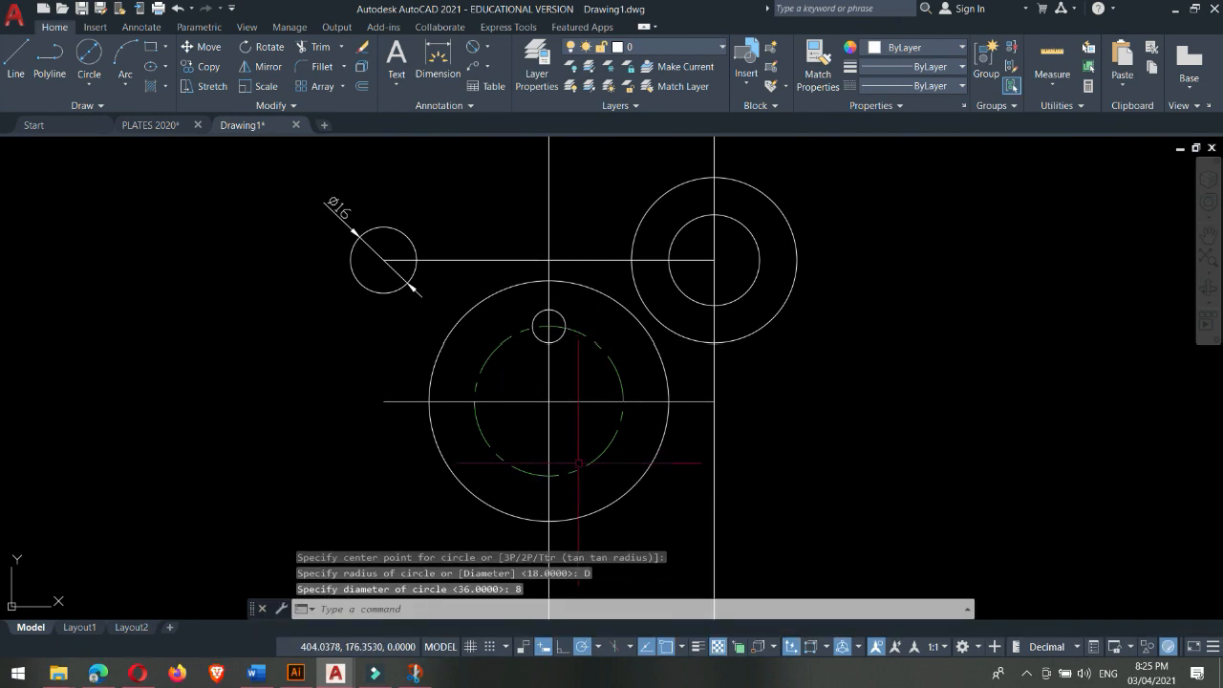
# - Check the hole pattern in the PLATES 2020 drawing, and in Drawing1 polar-array the 8 mm circle around the 58 mm circle's center
pyautogui.click(153, 125)
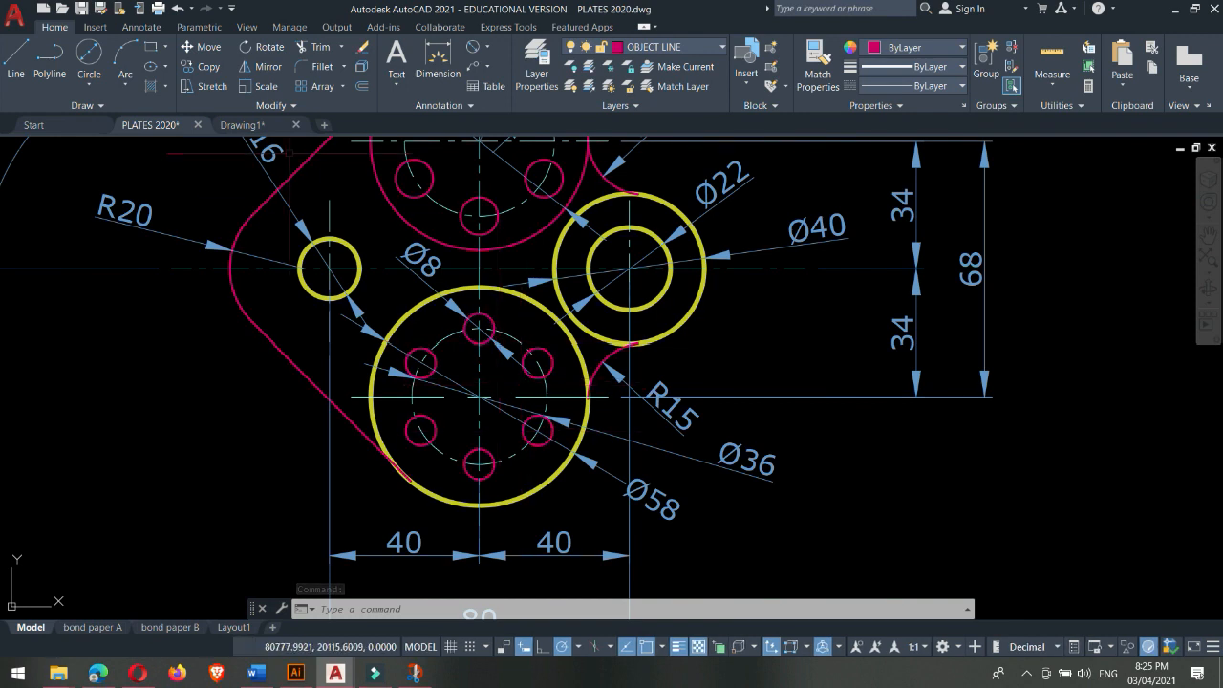
pyautogui.click(242, 124)
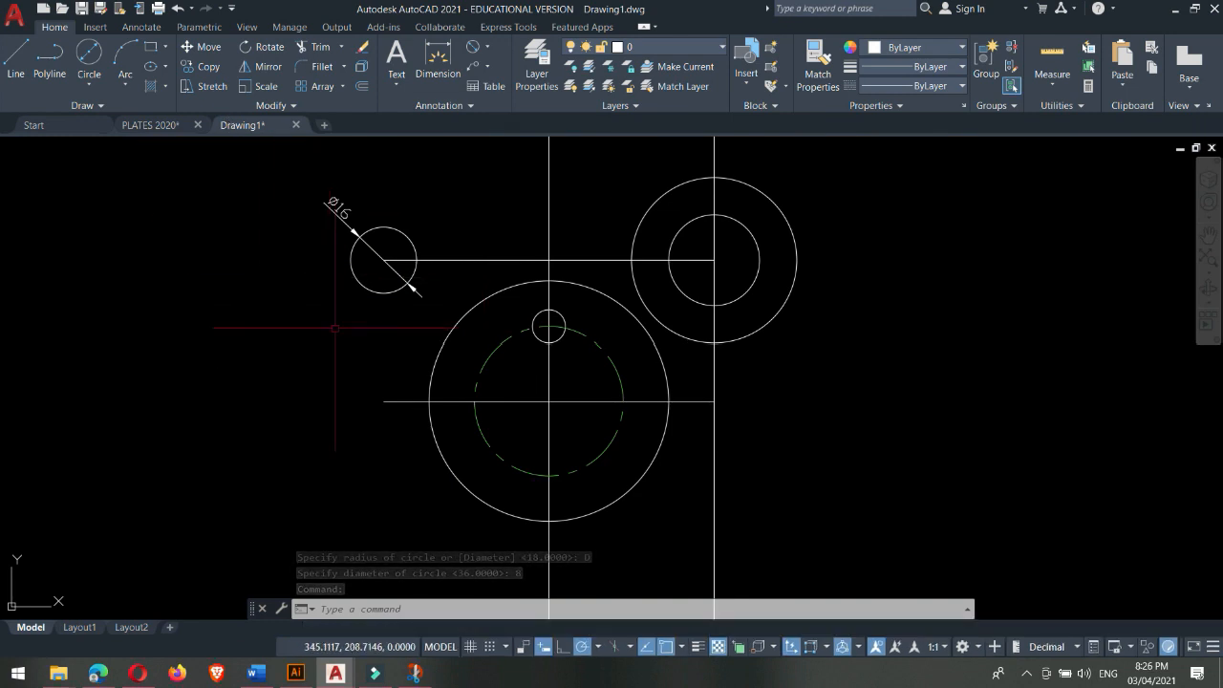
pyautogui.click(344, 86)
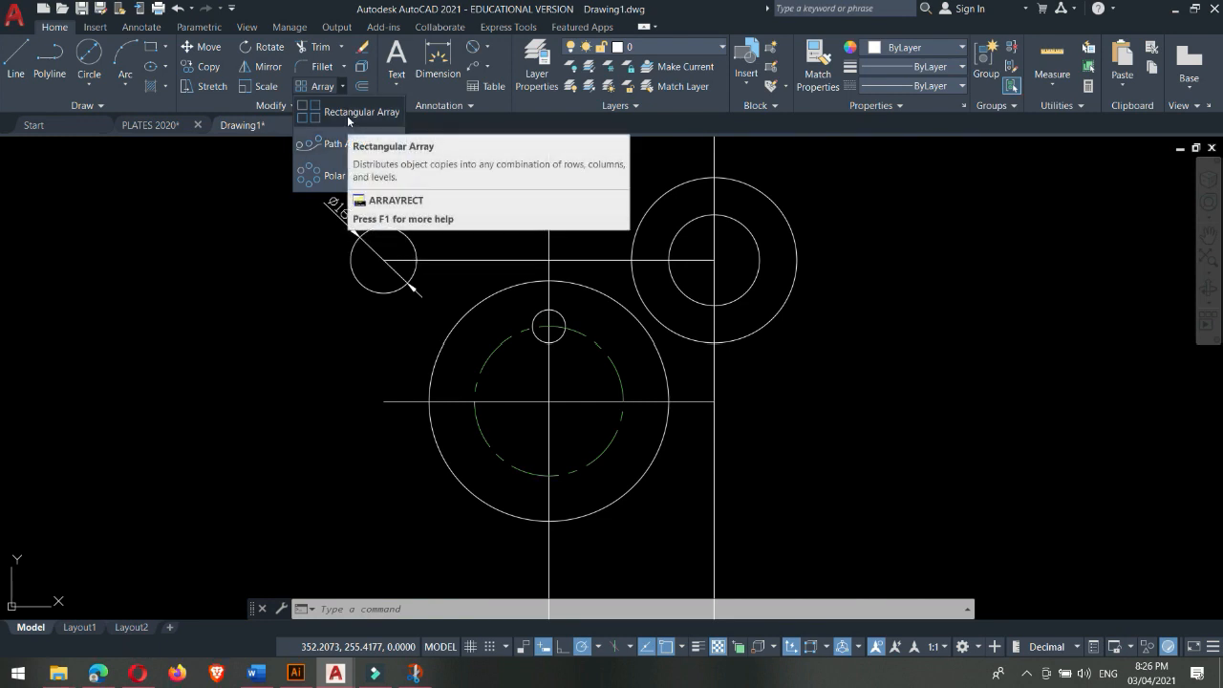
pyautogui.click(525, 364)
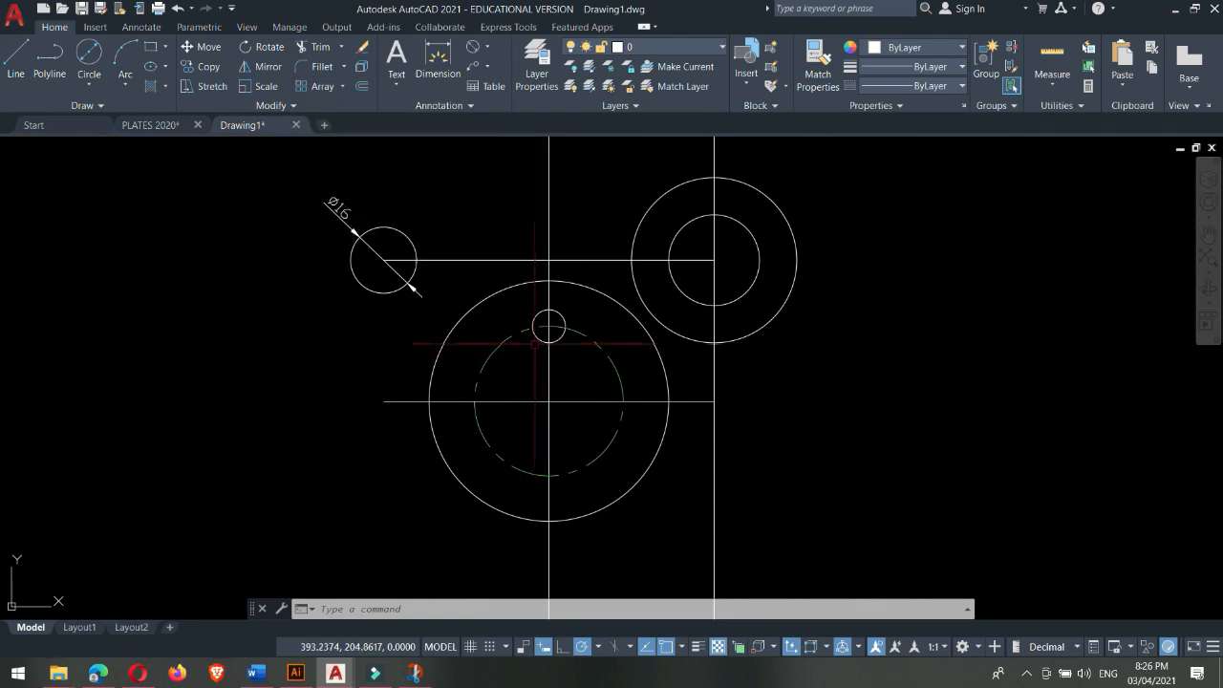
pyautogui.click(536, 341)
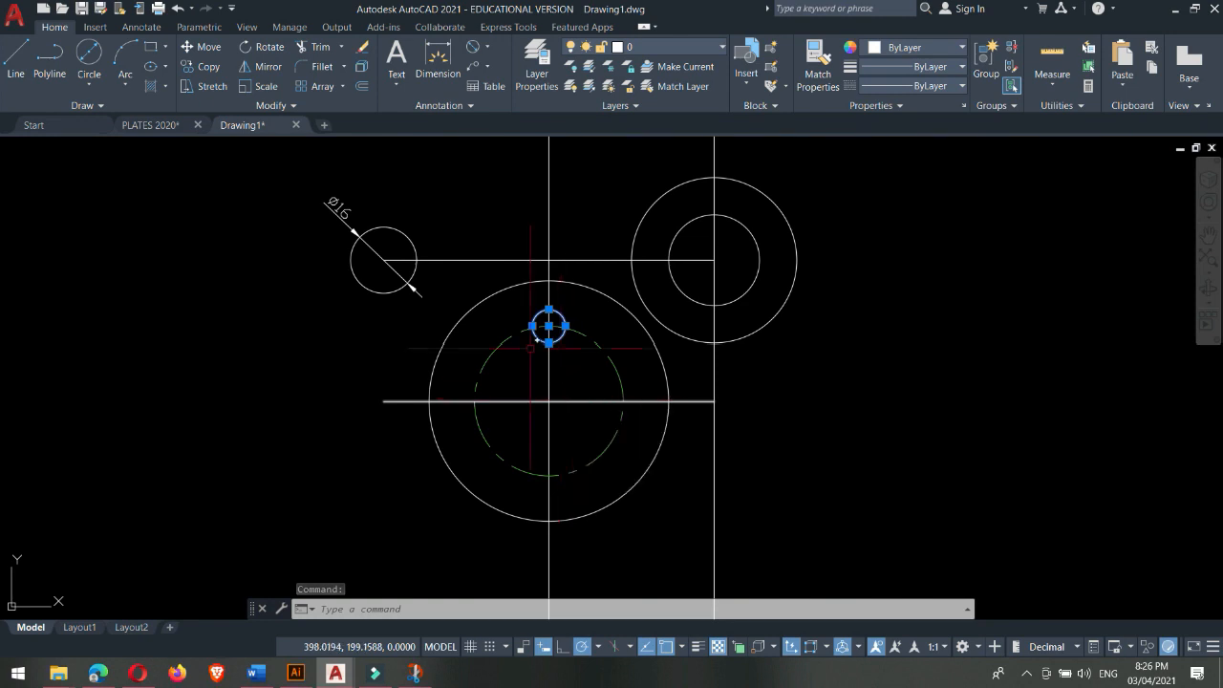
pyautogui.click(343, 86)
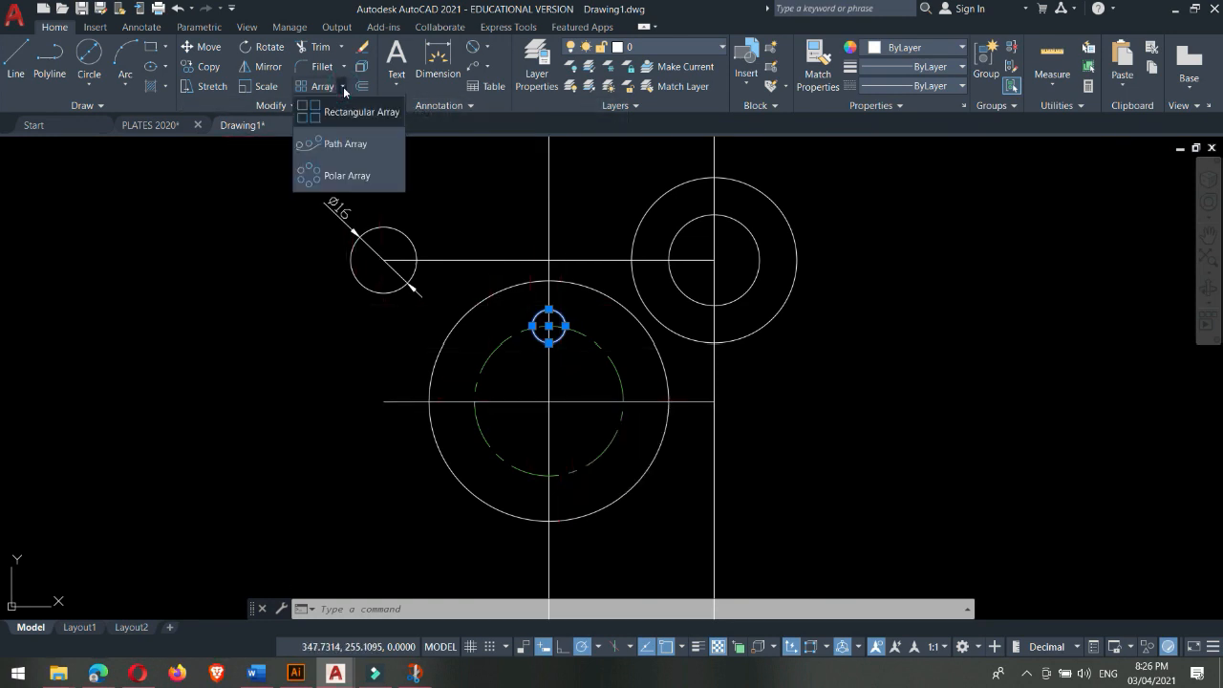
pyautogui.click(320, 176)
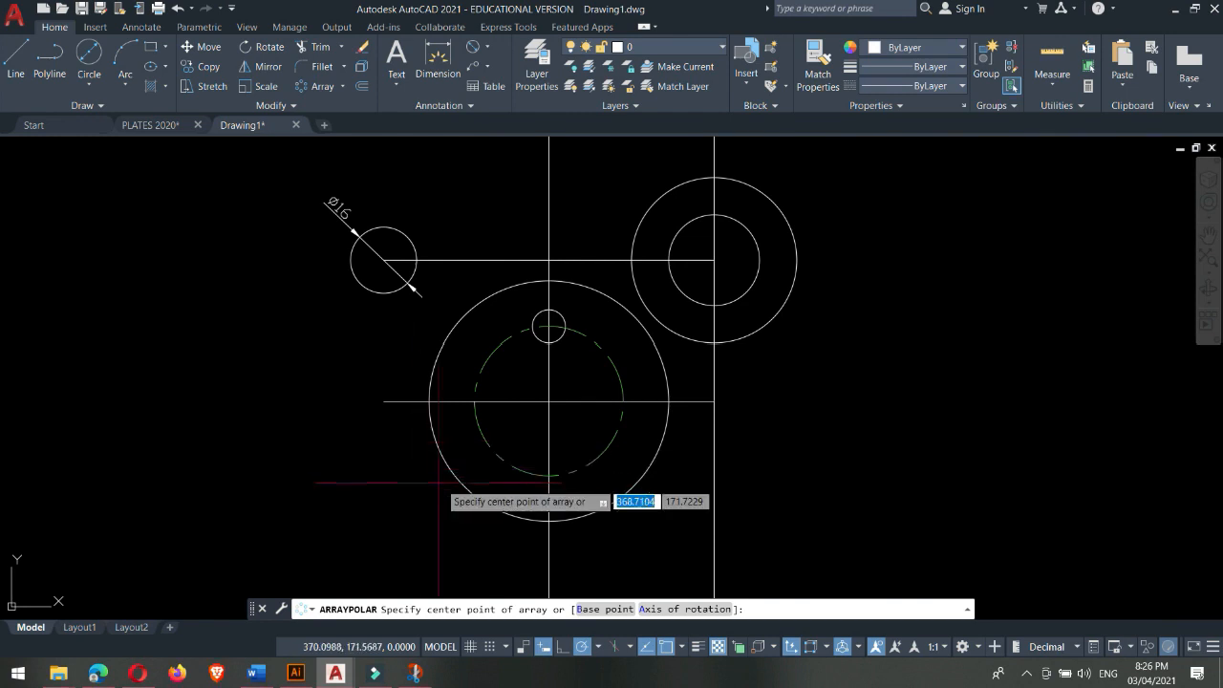
pyautogui.click(547, 403)
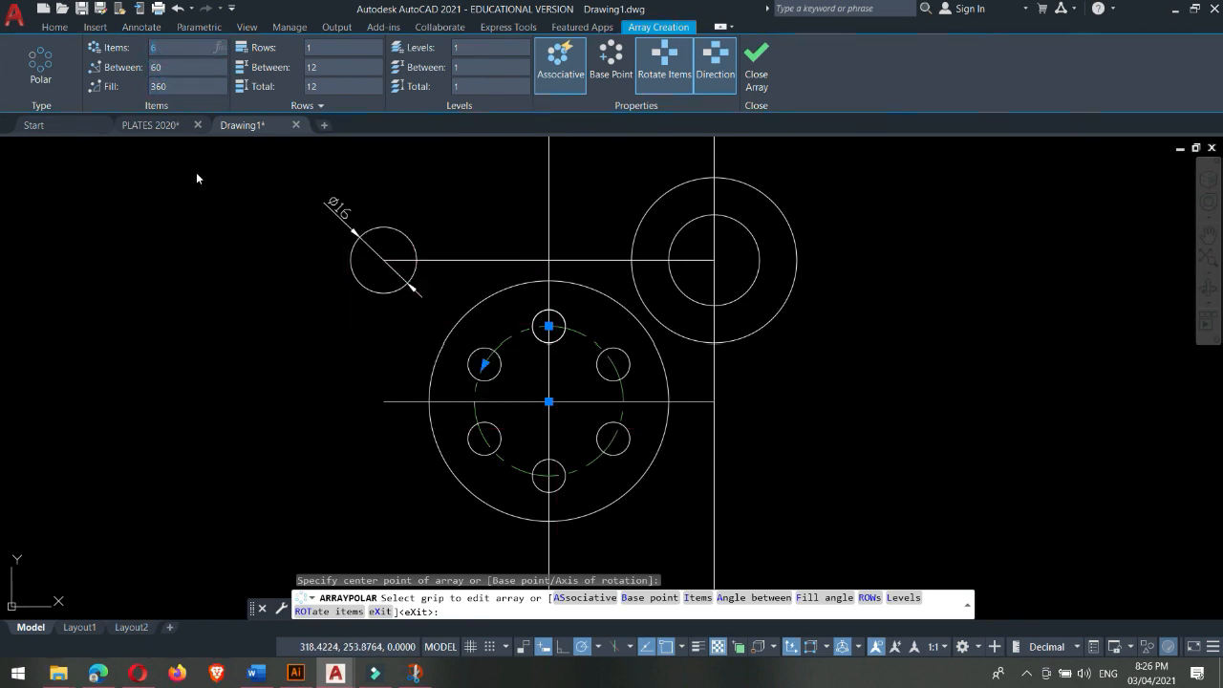
# - Try 8 items in the polar array, set it back to 6 items with a 360 degree fill, and finish the array
pyautogui.write('8')
pyautogui.press('Return')
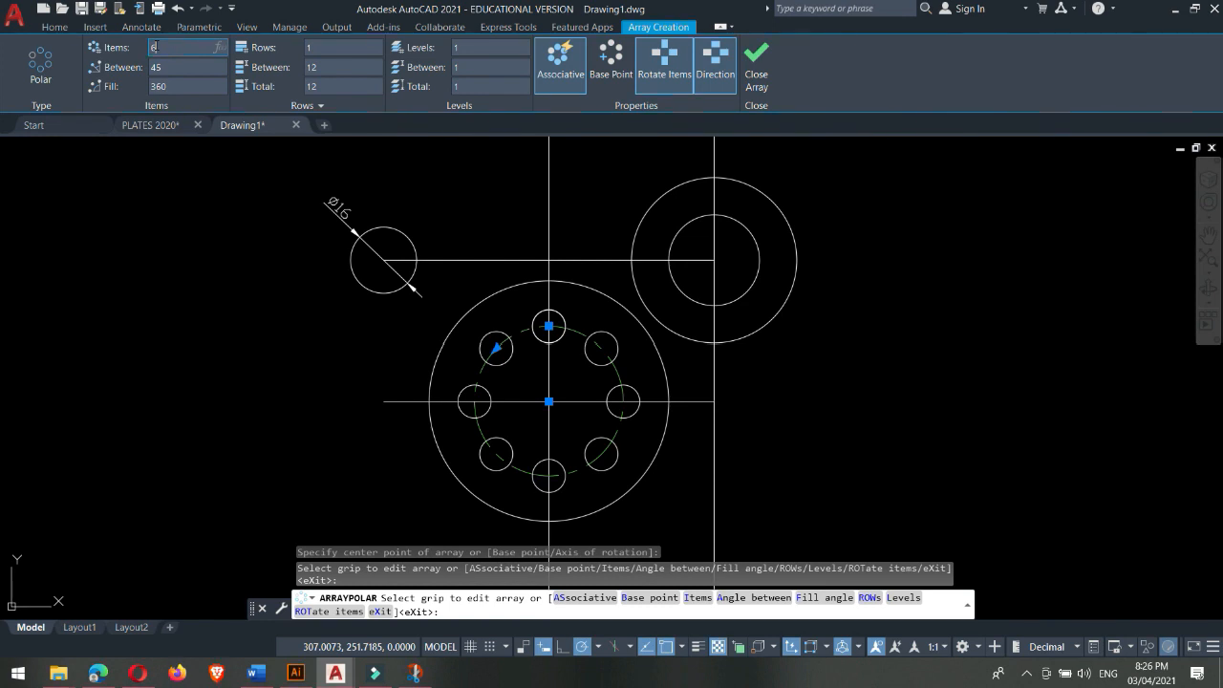
pyautogui.press('Return')
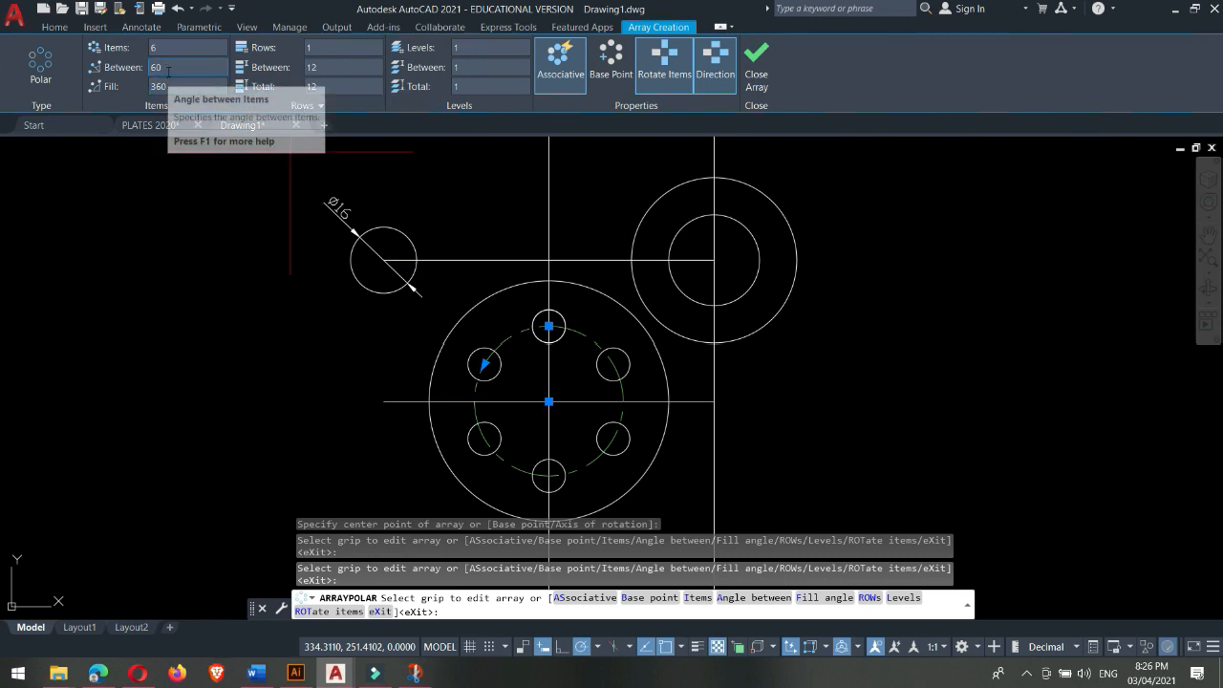
pyautogui.click(172, 88)
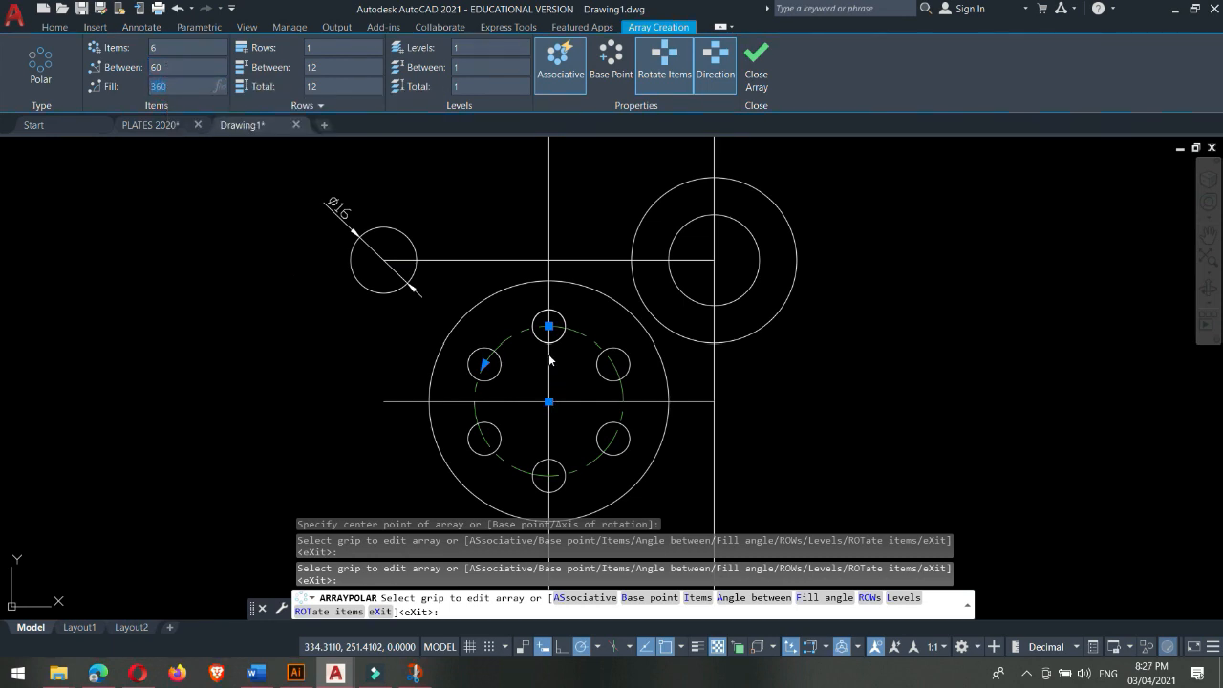
pyautogui.click(757, 69)
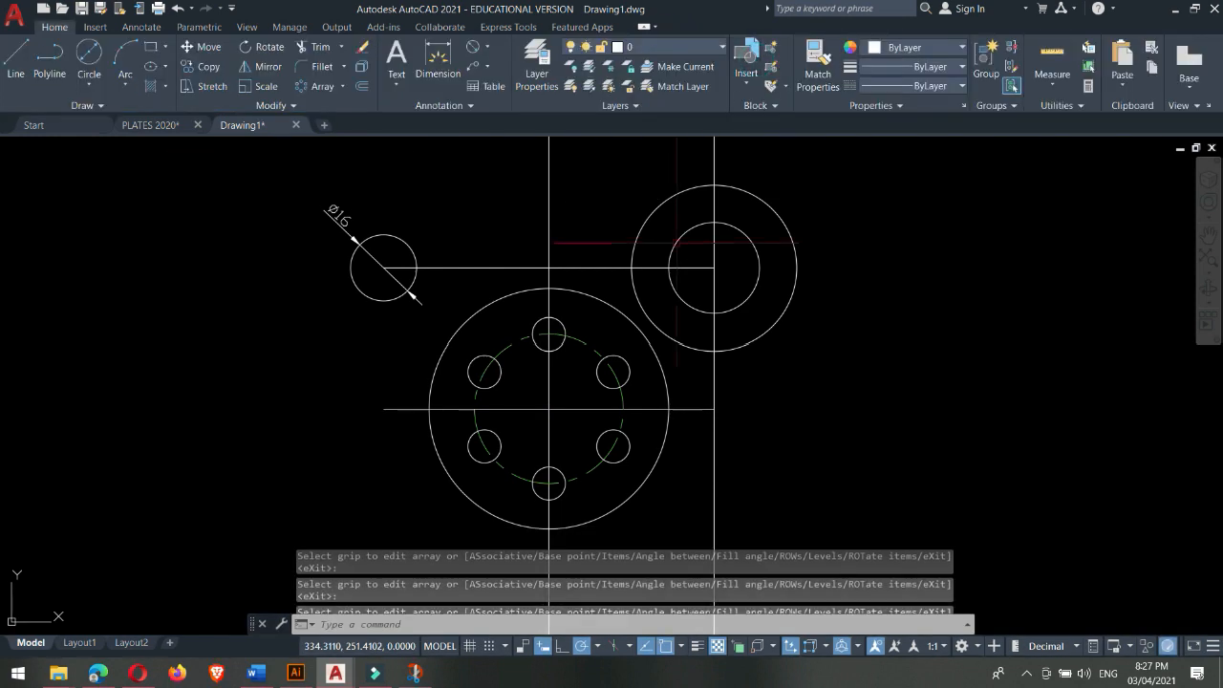
# - Add a diameter dimension to the outer circle of the concentric pair, with its text outside at the upper right
pyautogui.scroll(-2, 642, 398)
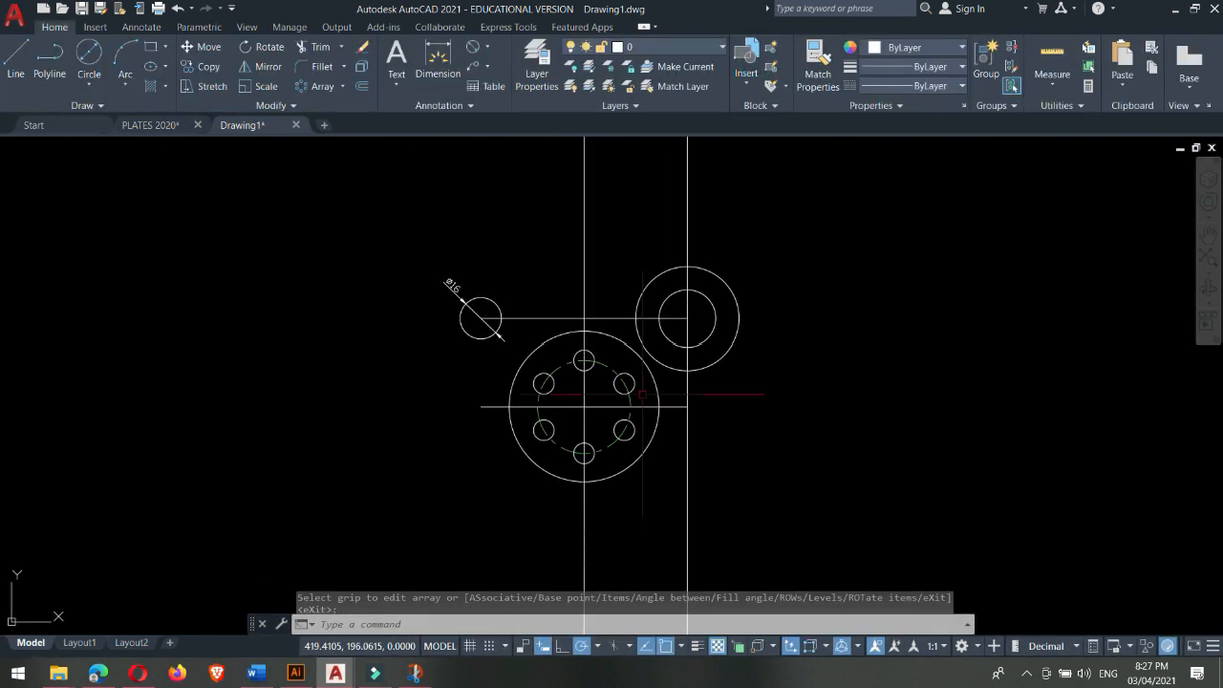
pyautogui.scroll(2, 642, 394)
pyautogui.scroll(-2, 642, 393)
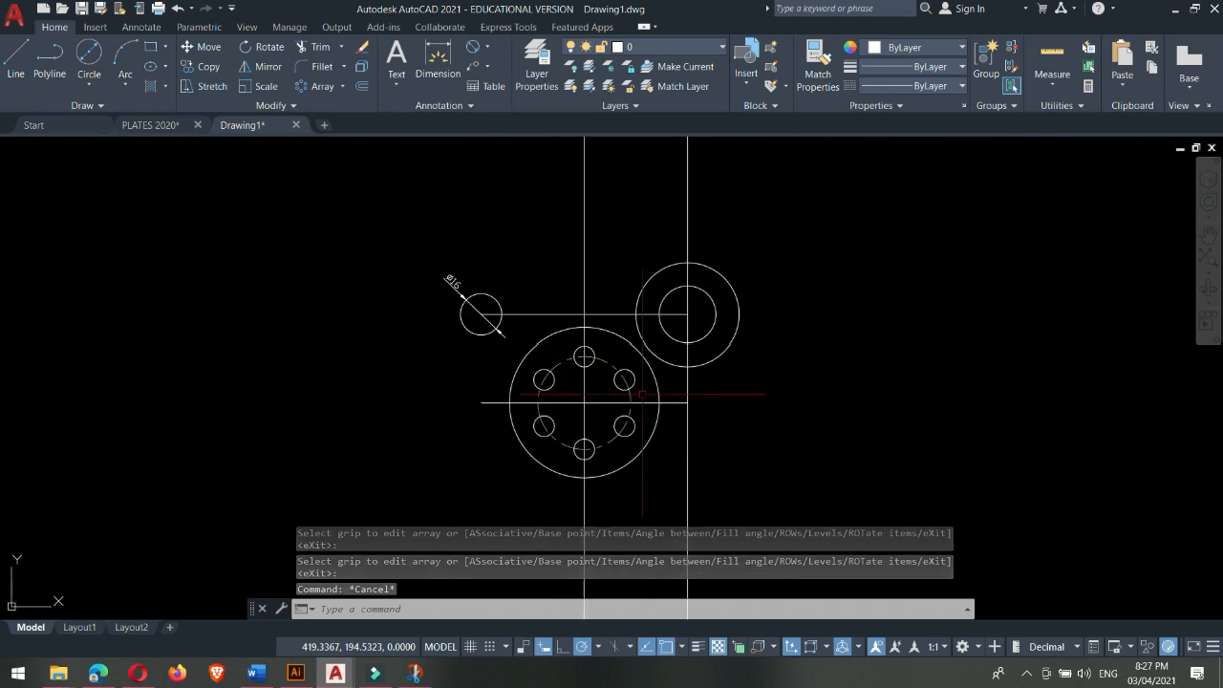
pyautogui.scroll(2, 638, 381)
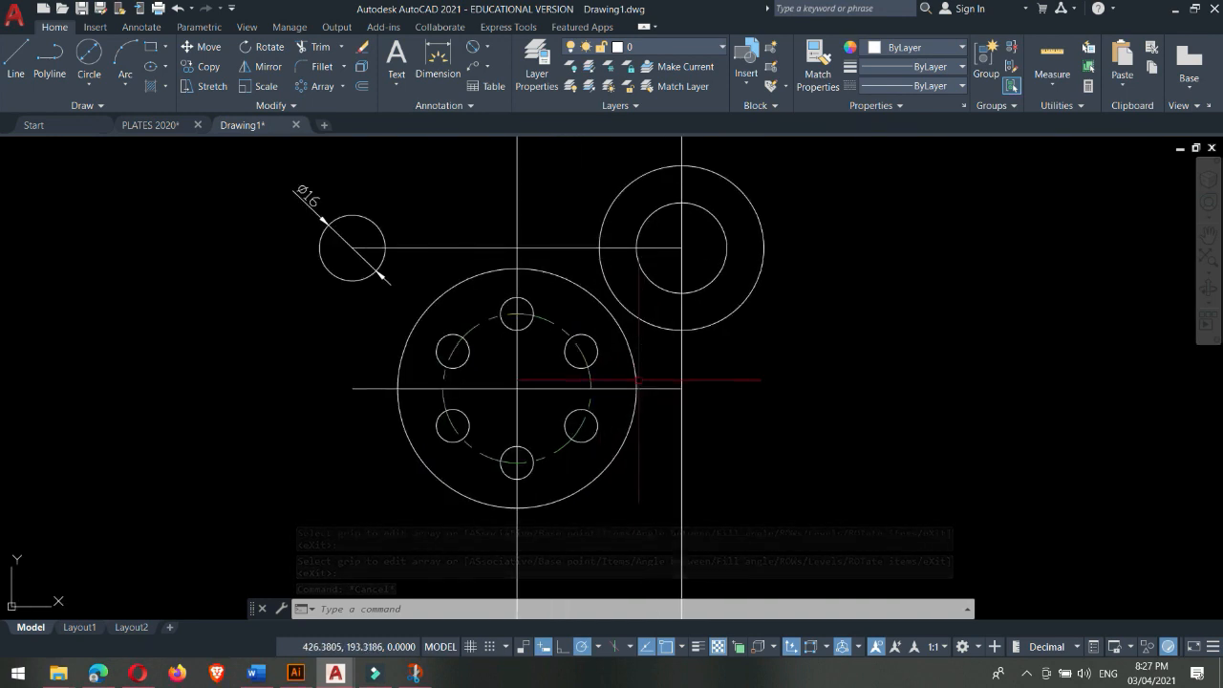
pyautogui.scroll(-2, 590, 411)
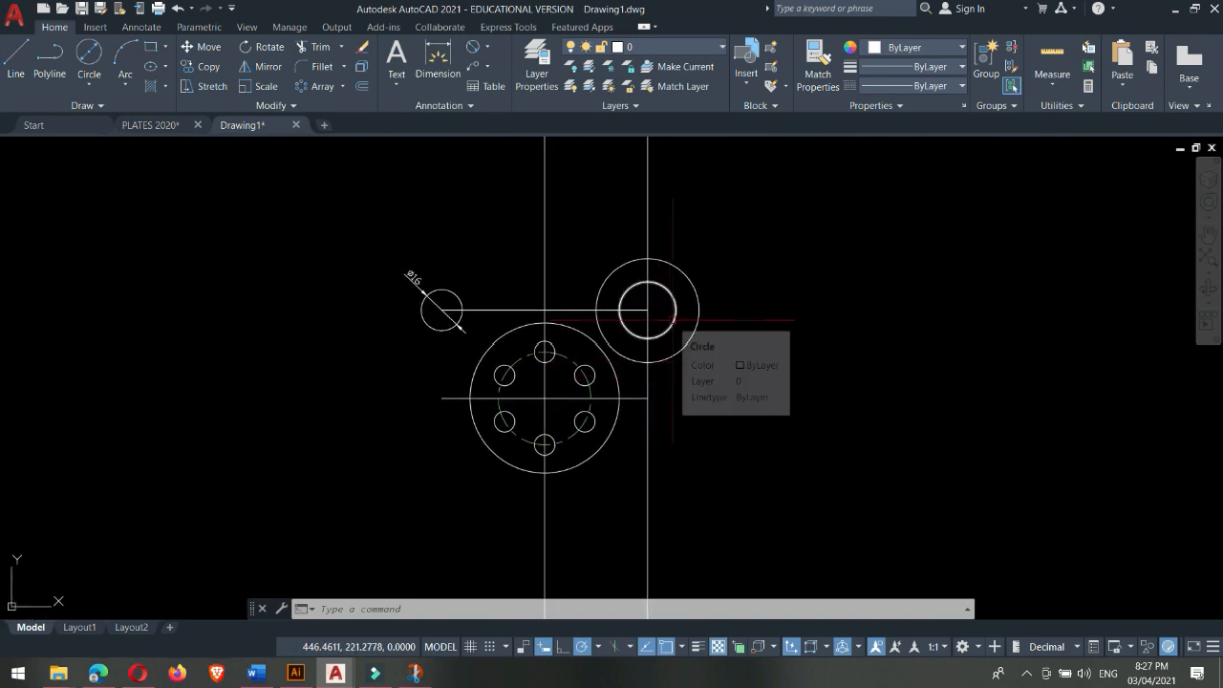
pyautogui.click(473, 46)
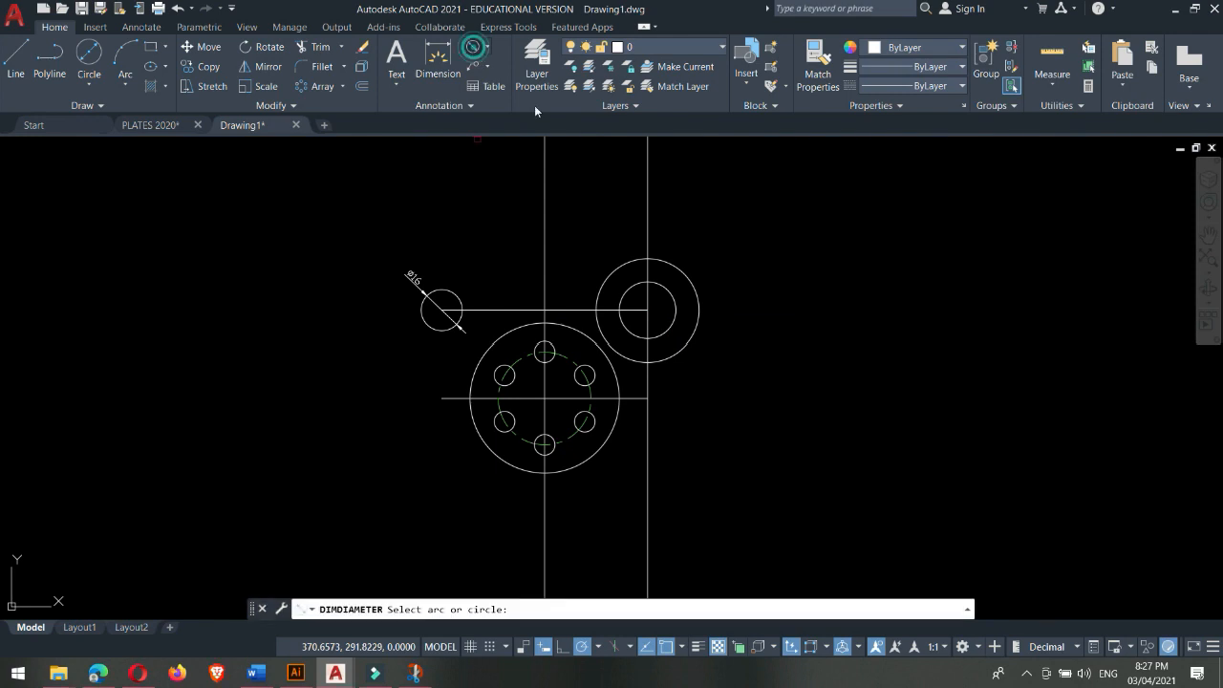
pyautogui.click(682, 274)
pyautogui.click(768, 261)
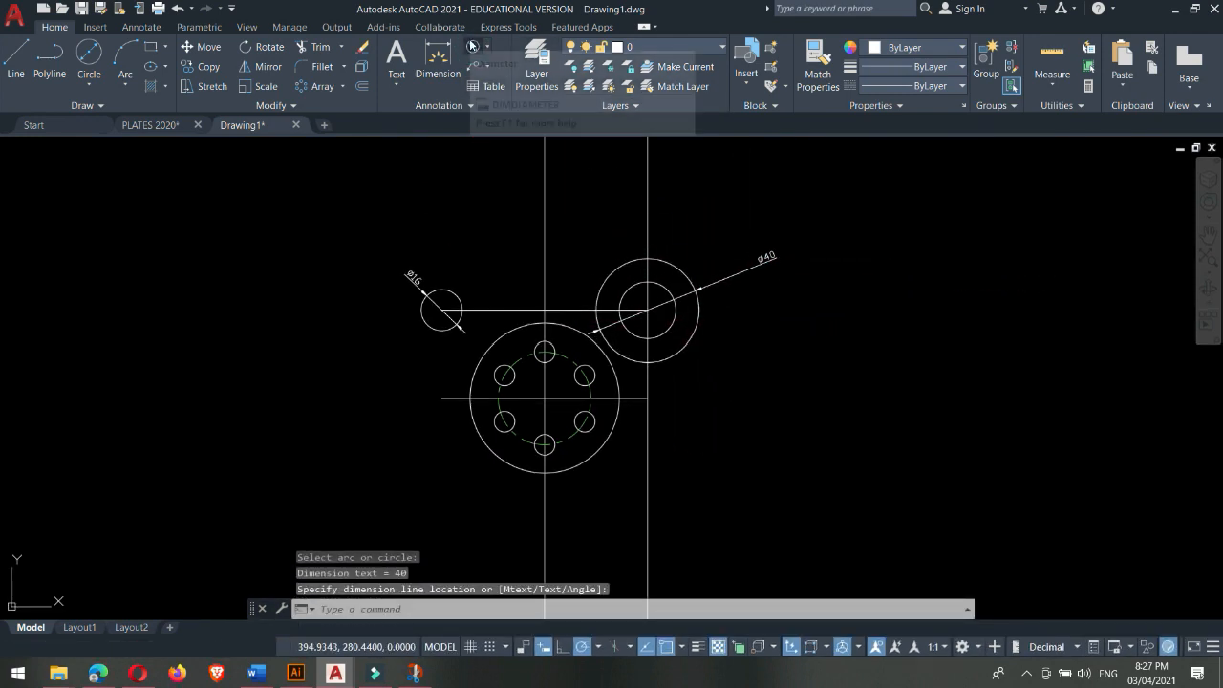
# - Add a diameter dimension to the inner circle of the concentric pair, with its text outside at the lower right
pyautogui.scroll(2, 703, 309)
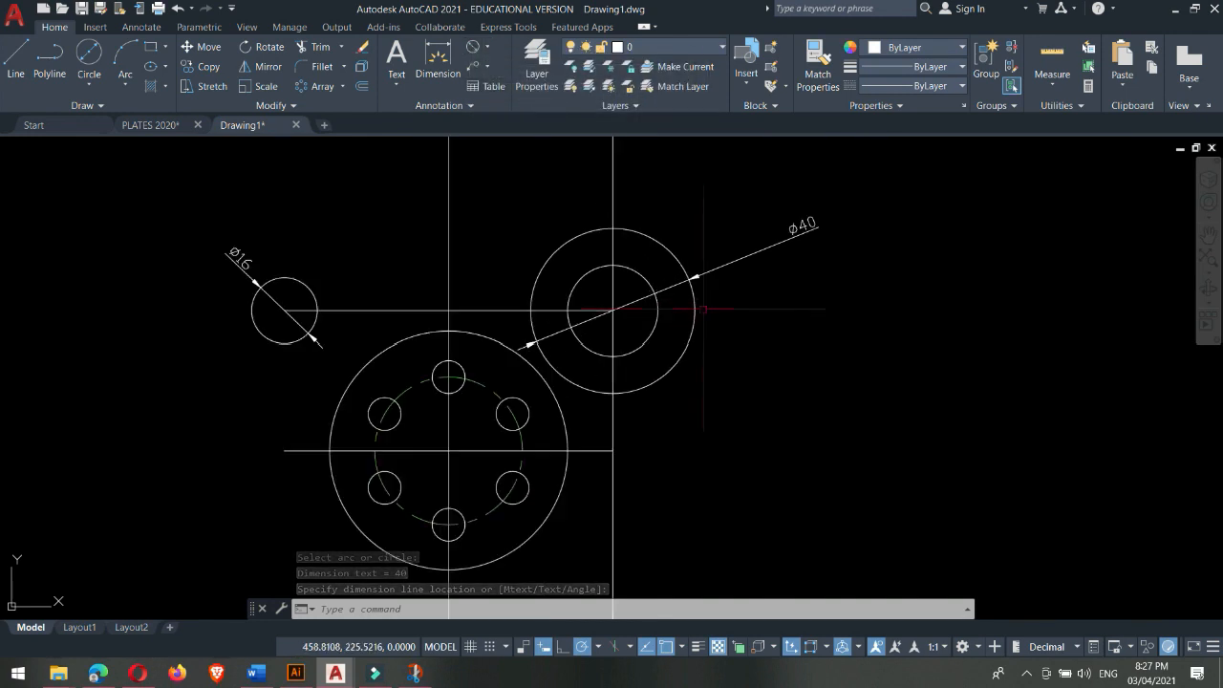
pyautogui.scroll(-2, 703, 308)
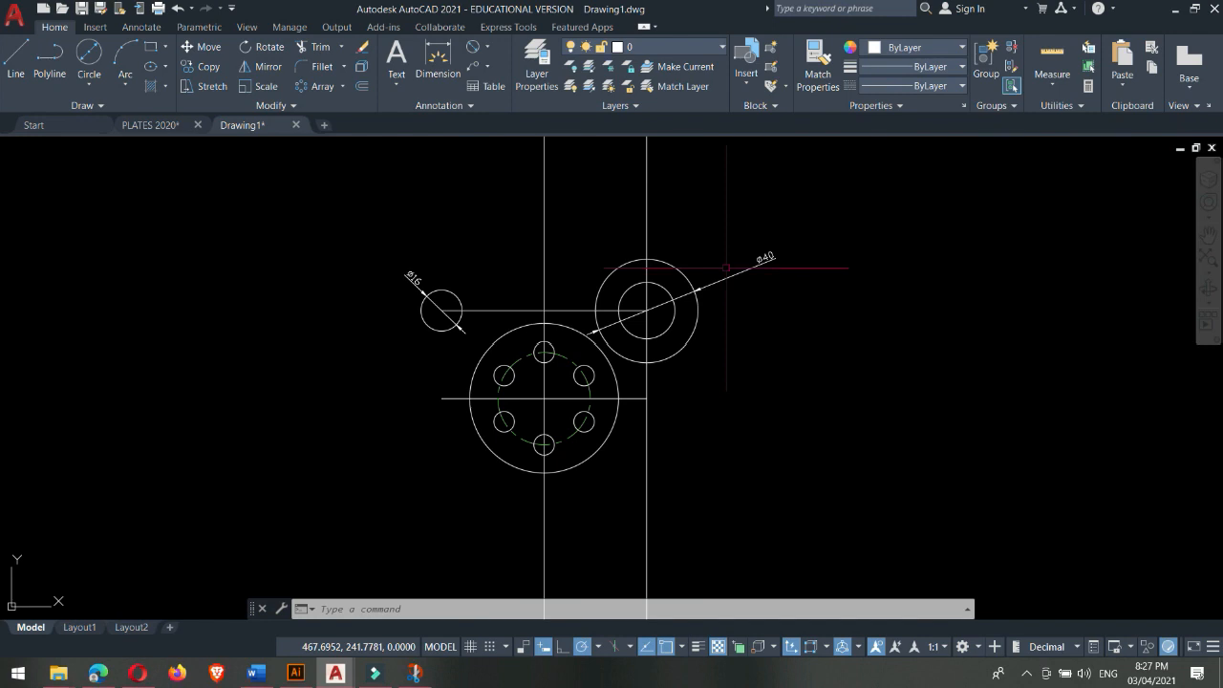
pyautogui.press('Return')
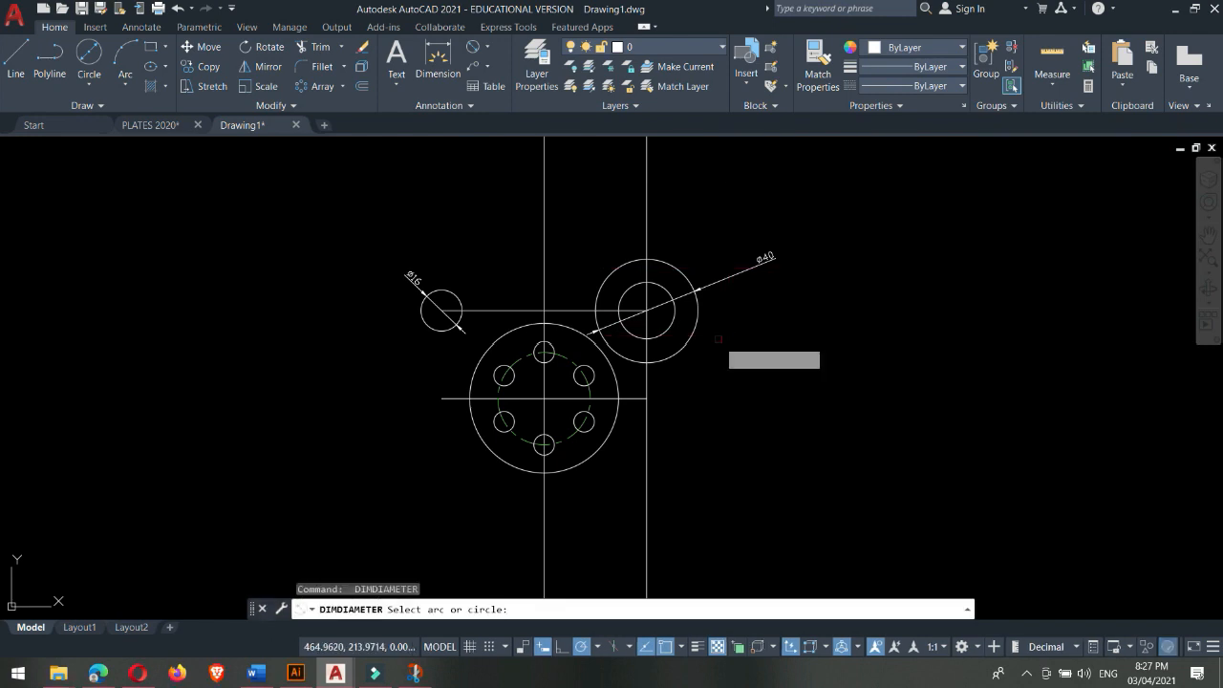
pyautogui.click(673, 326)
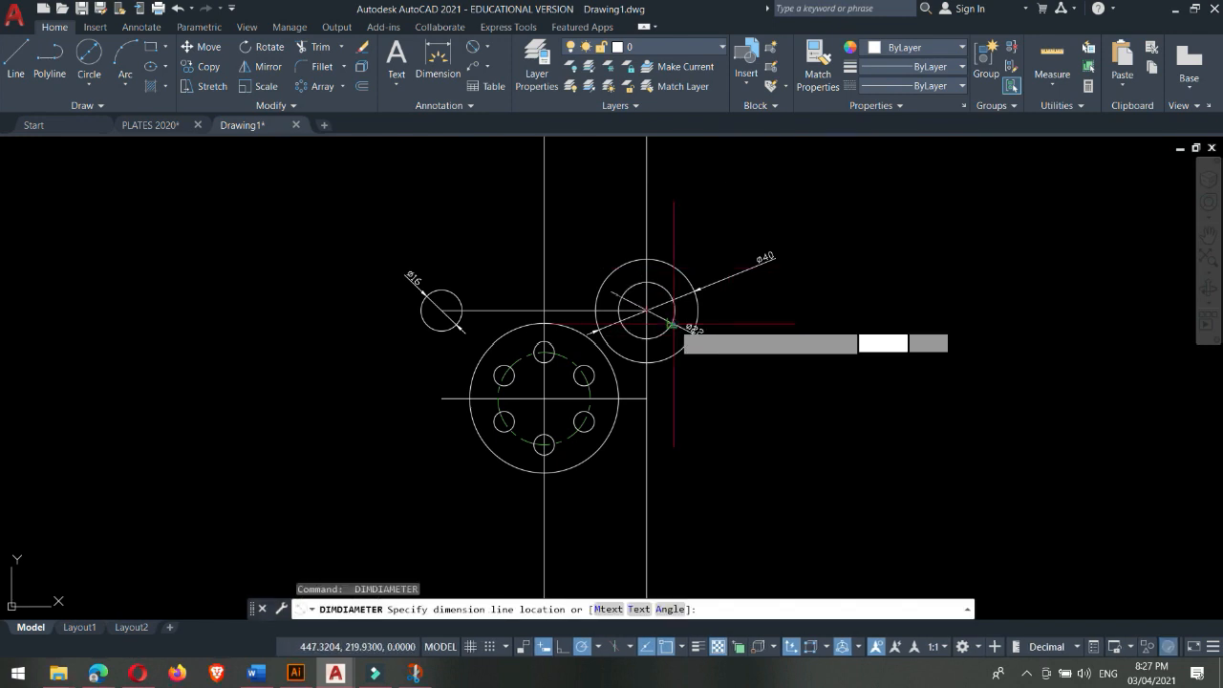
pyautogui.click(743, 366)
# - Add diameter dimensions to the large lower circle and to its green dashed center-line circle, placing both texts below the circle
pyautogui.press('Return')
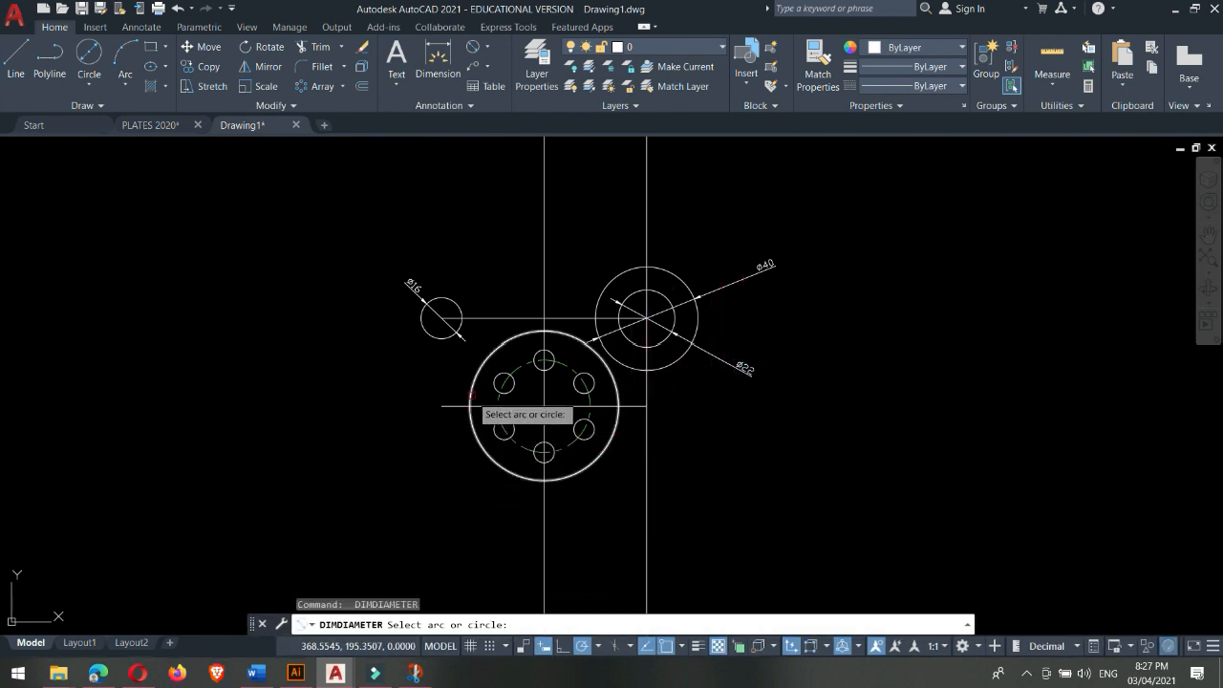
pyautogui.click(468, 431)
pyautogui.click(446, 474)
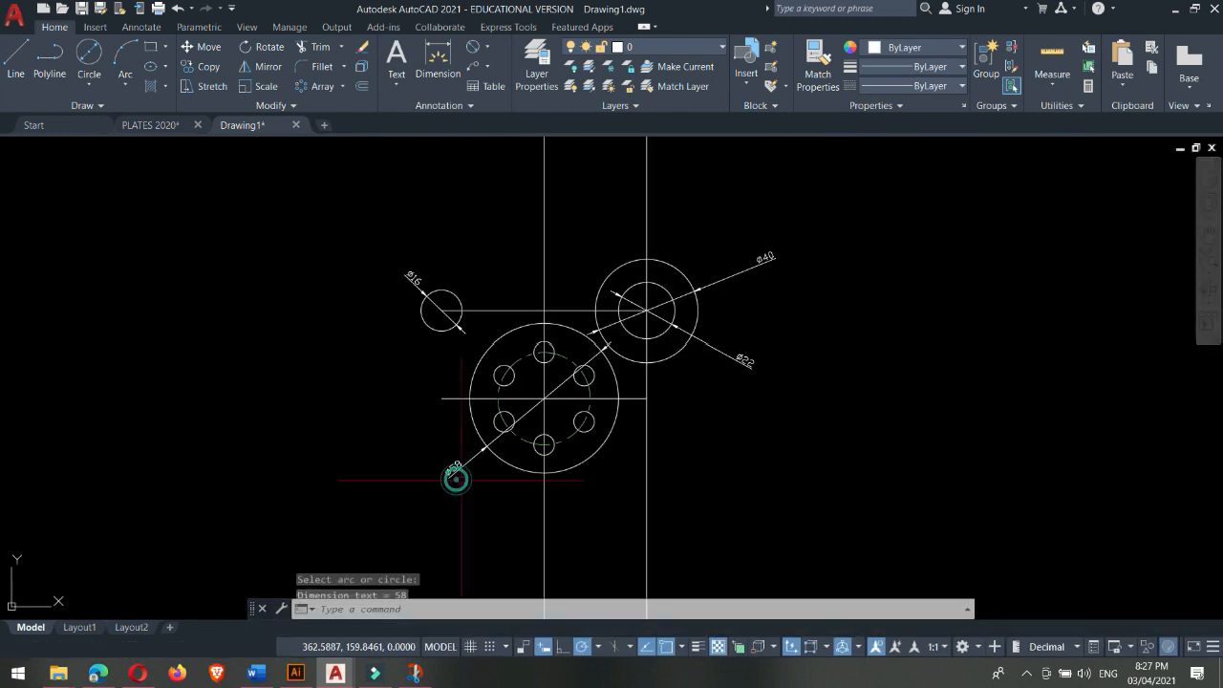
pyautogui.press('Return')
pyautogui.click(566, 441)
pyautogui.click(584, 502)
# - Add a diameter dimension to the lower-right small hole of the array, placing its text outside the large circle
pyautogui.scroll(3, 588, 428)
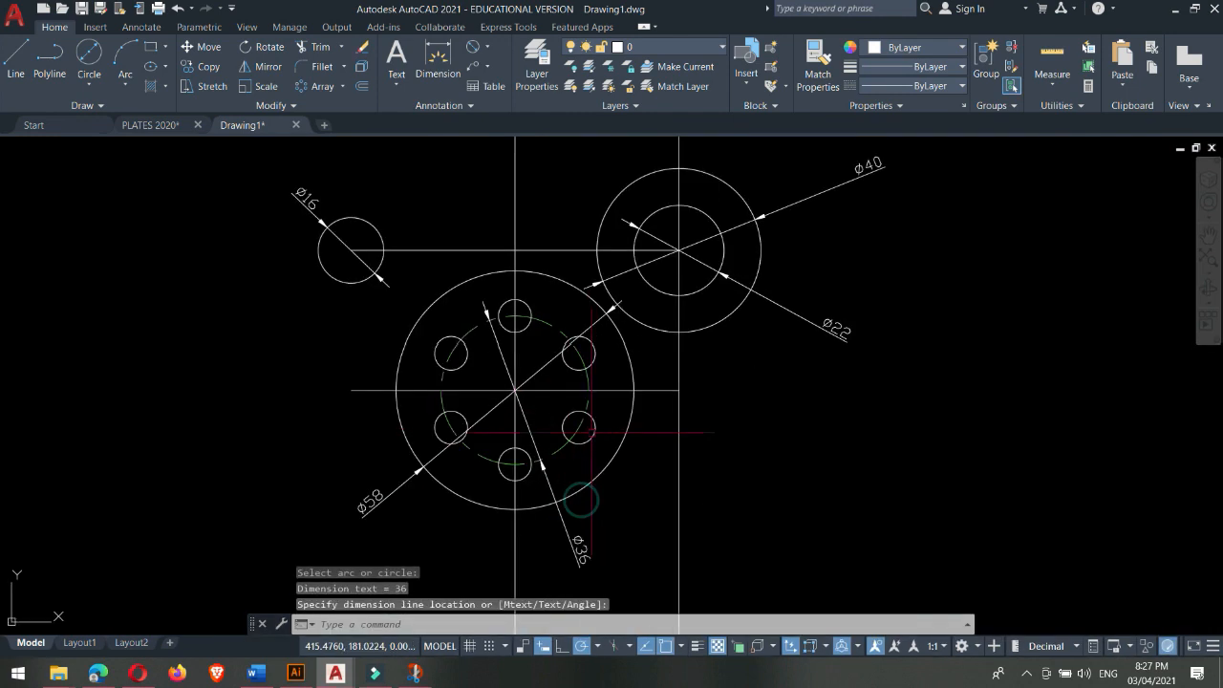
pyautogui.press('Return')
pyautogui.click(576, 427)
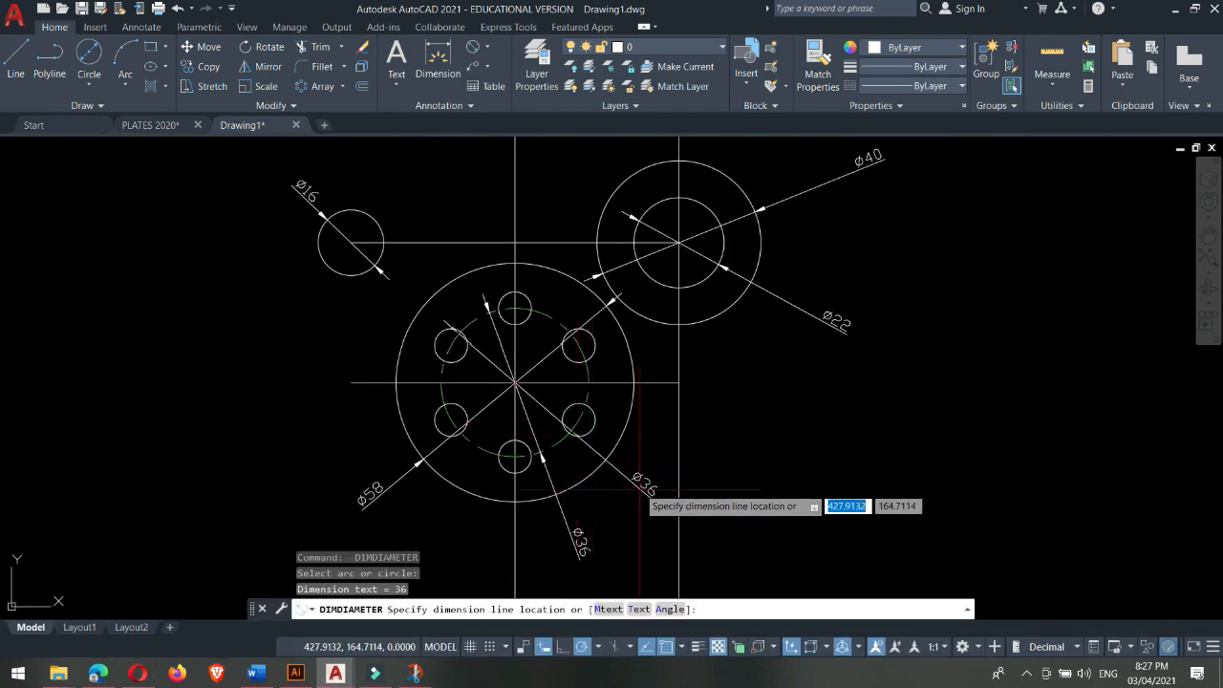
pyautogui.press('Escape')
pyautogui.press('Return')
pyautogui.click(582, 417)
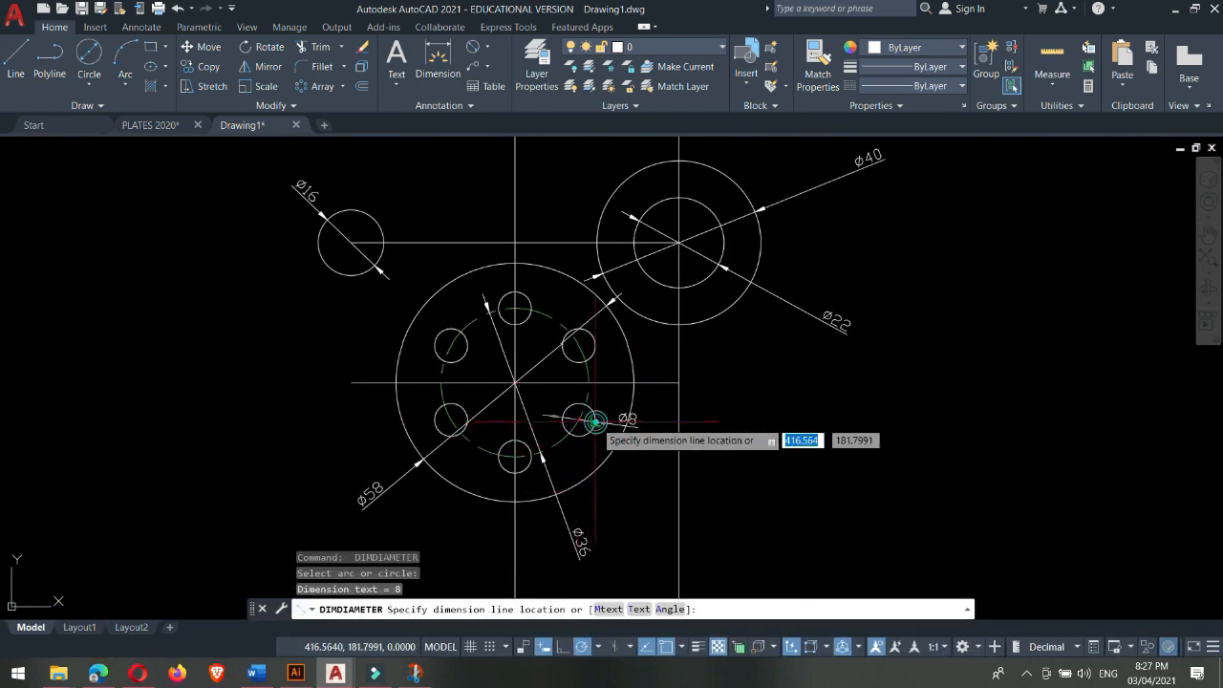
pyautogui.click(640, 435)
pyautogui.scroll(-3, 704, 453)
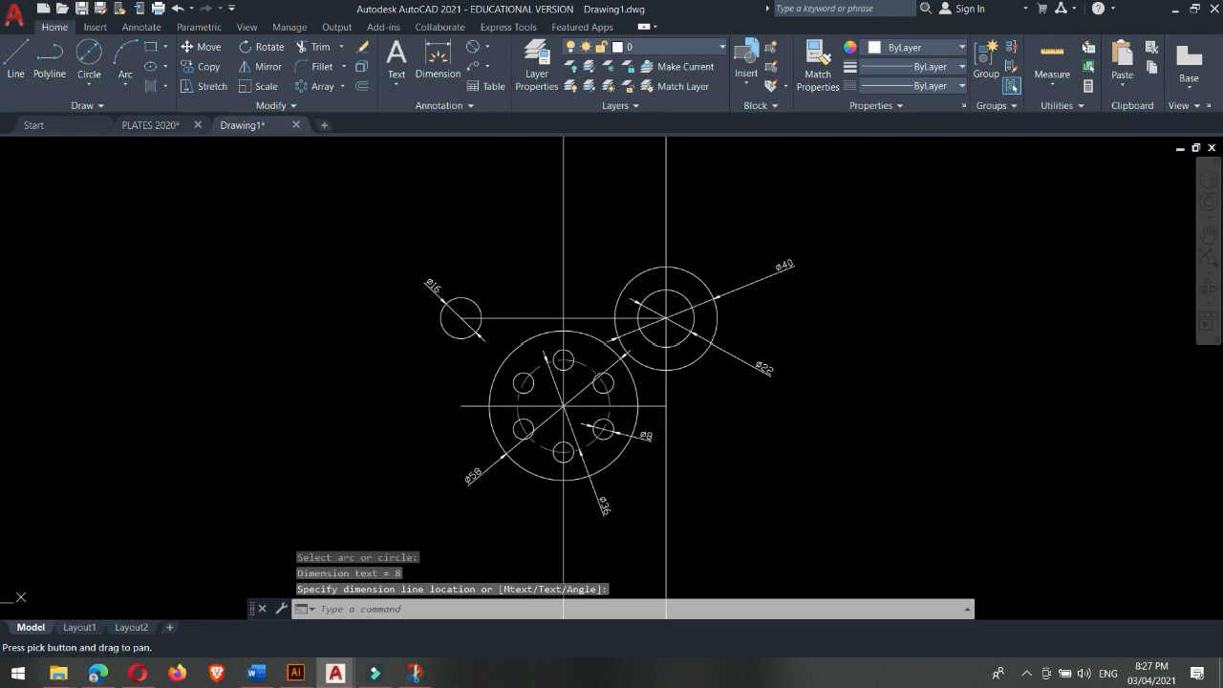
pyautogui.press('Escape')
# - Change the color of the 16 mm circle to yellow 241,235,31
pyautogui.moveTo(720, 421); pyautogui.dragTo(723, 424, button='middle')
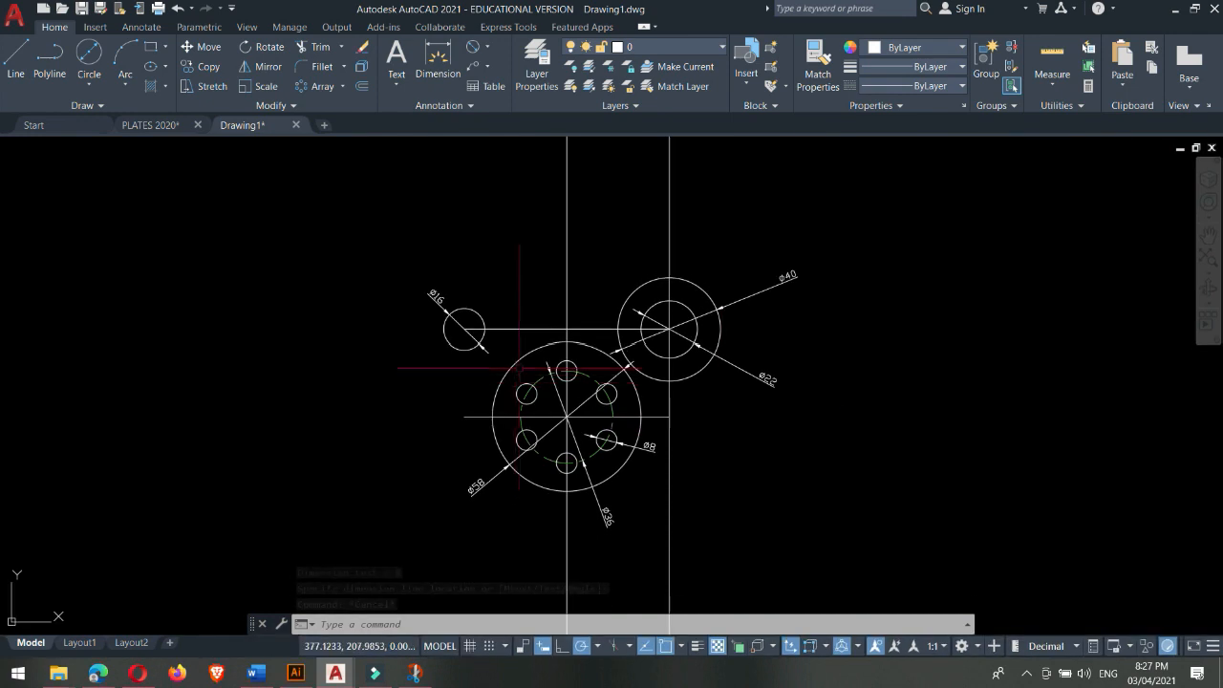
pyautogui.scroll(2, 463, 321)
pyautogui.scroll(-2, 474, 304)
pyautogui.click(474, 304)
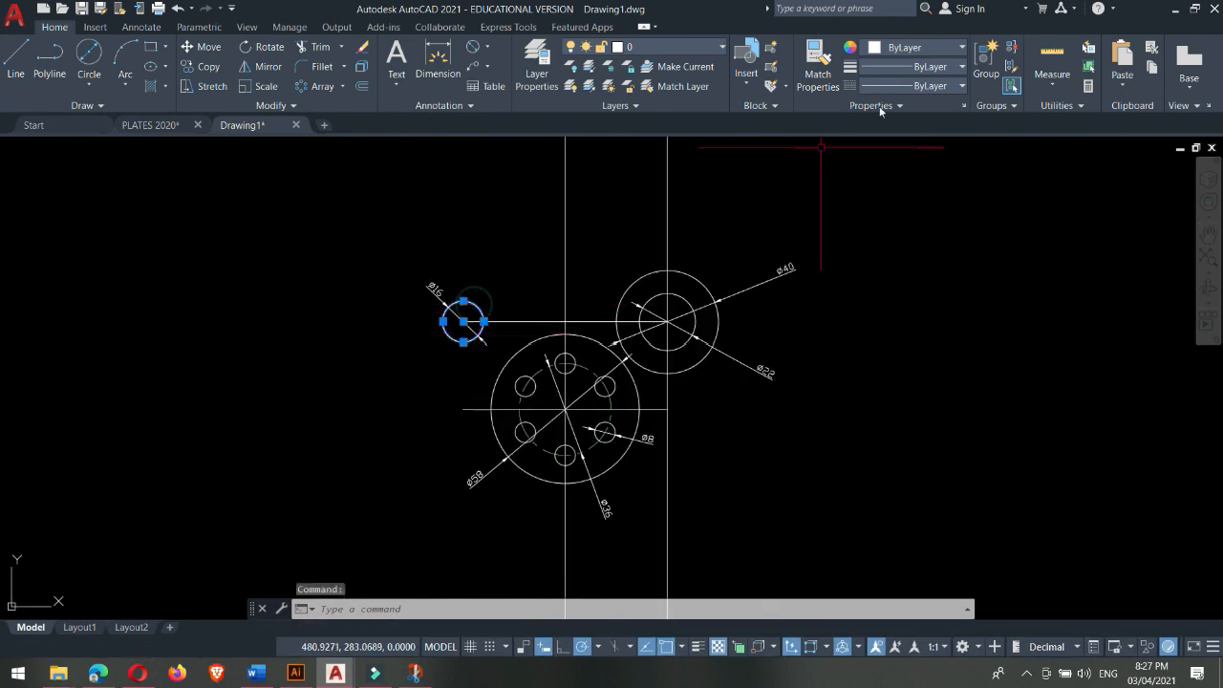
pyautogui.click(925, 49)
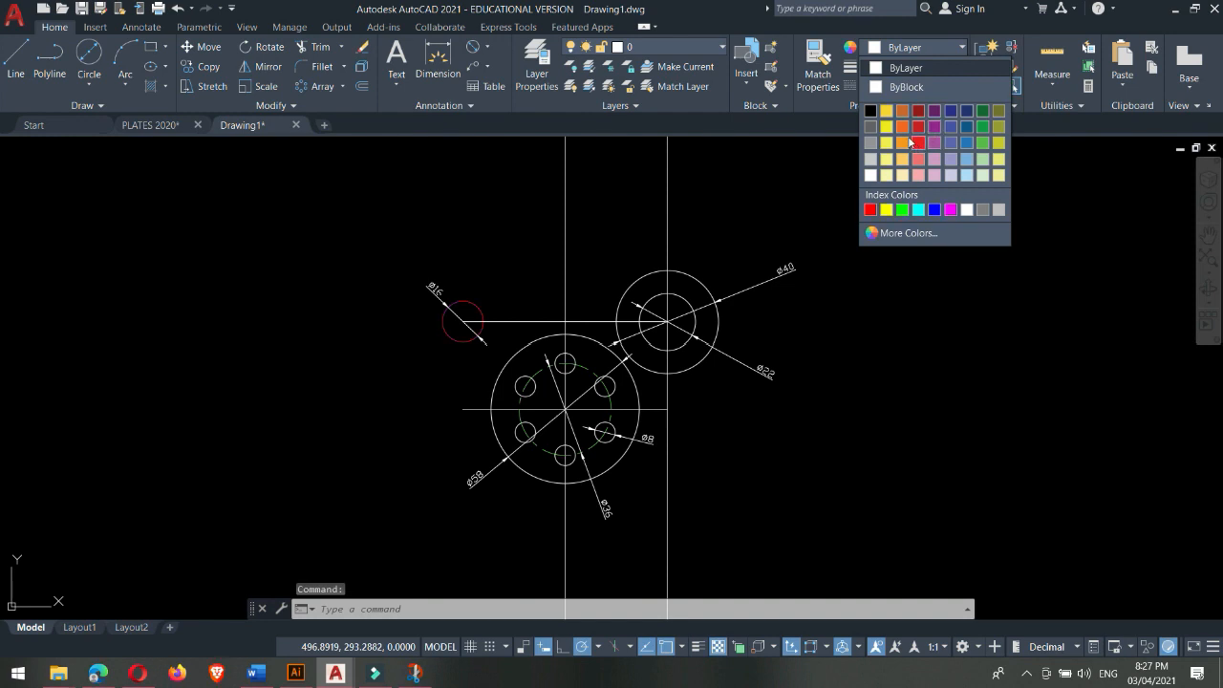
pyautogui.click(887, 128)
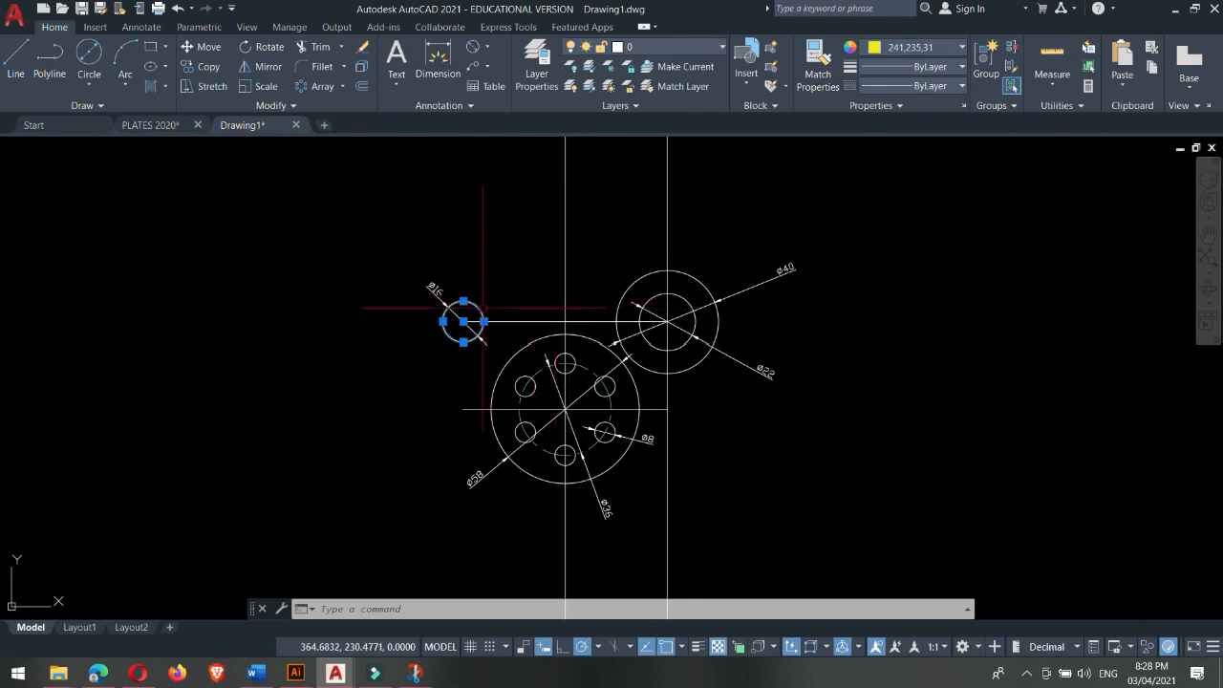
pyautogui.press('Escape')
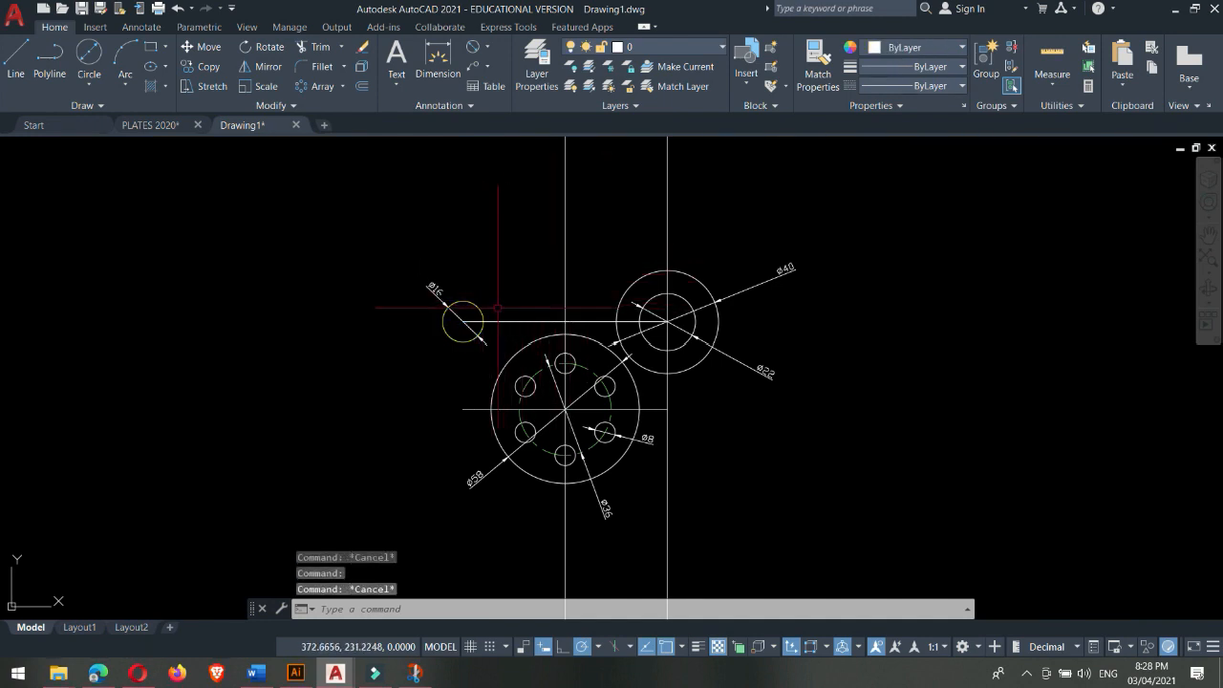
# - Set the lineweight of the yellow 16 mm circle to 0.30 mm
pyautogui.click(450, 309)
pyautogui.click(912, 67)
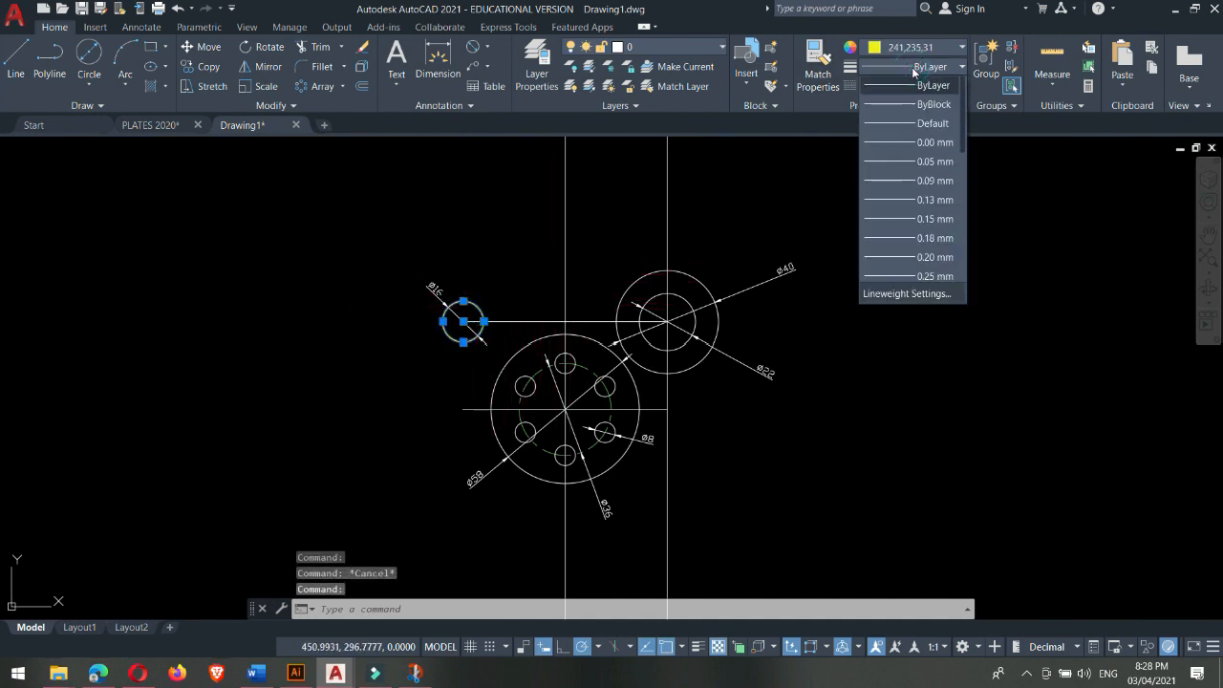
pyautogui.scroll(-3, 920, 145)
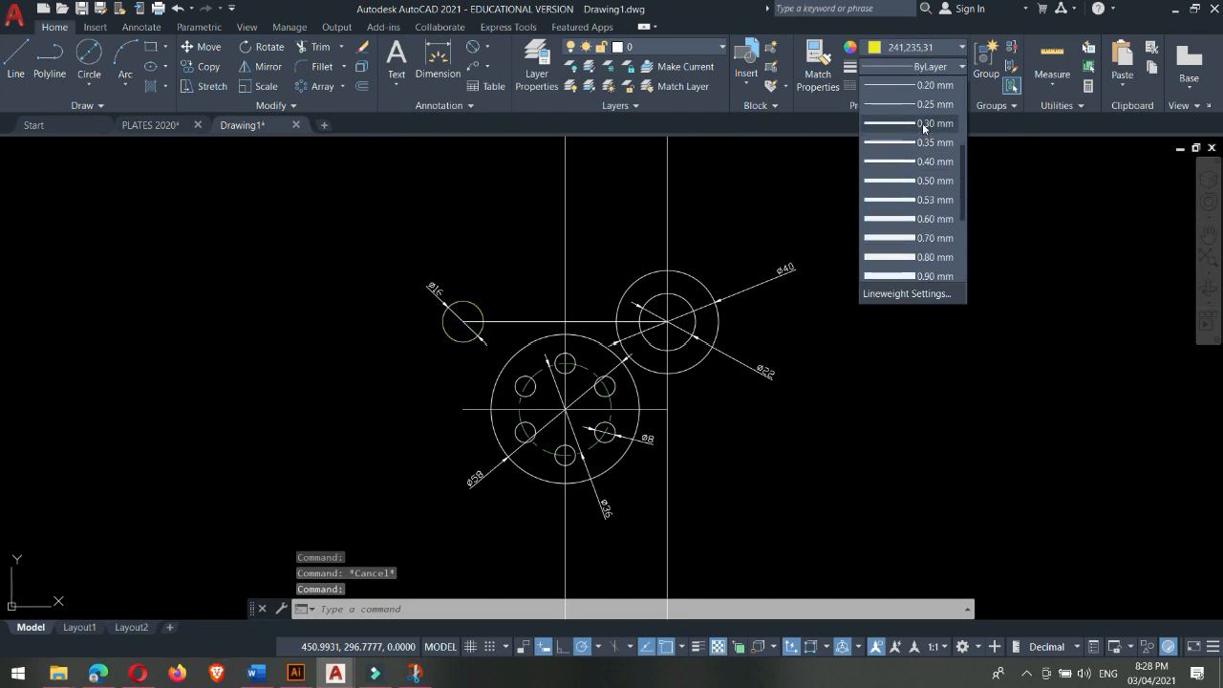
pyautogui.click(922, 123)
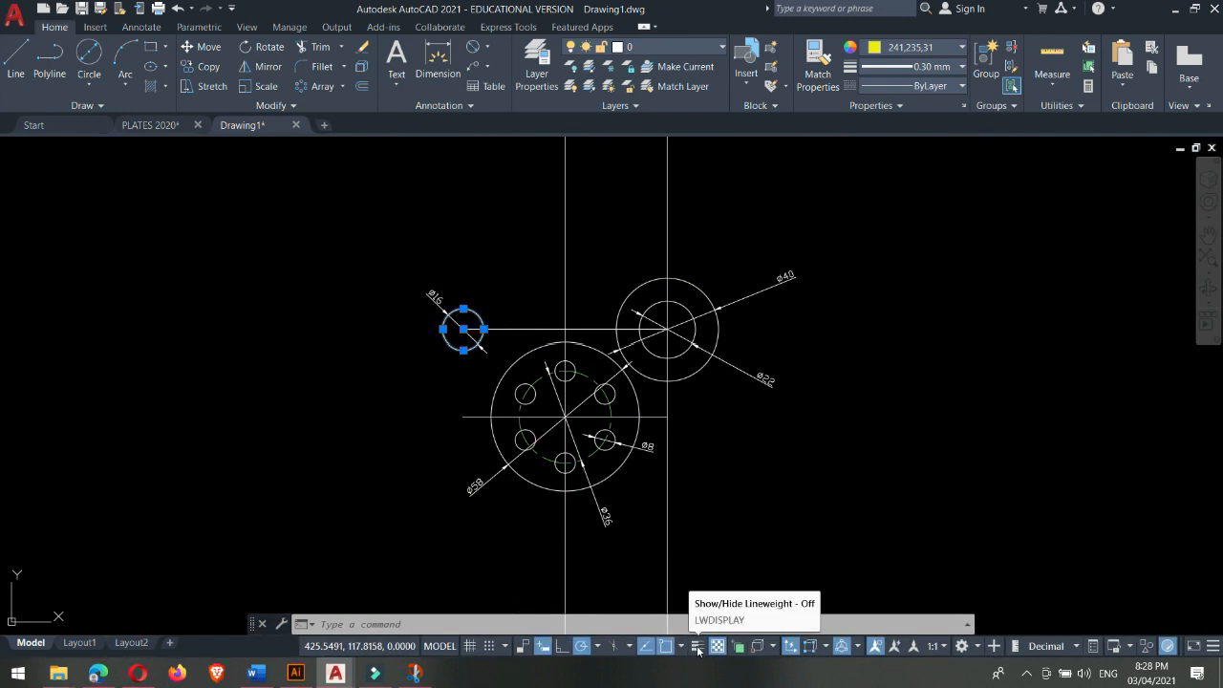
# - Turn on lineweight display for the drawing and deselect the yellow 16 mm circle
pyautogui.click(698, 646)
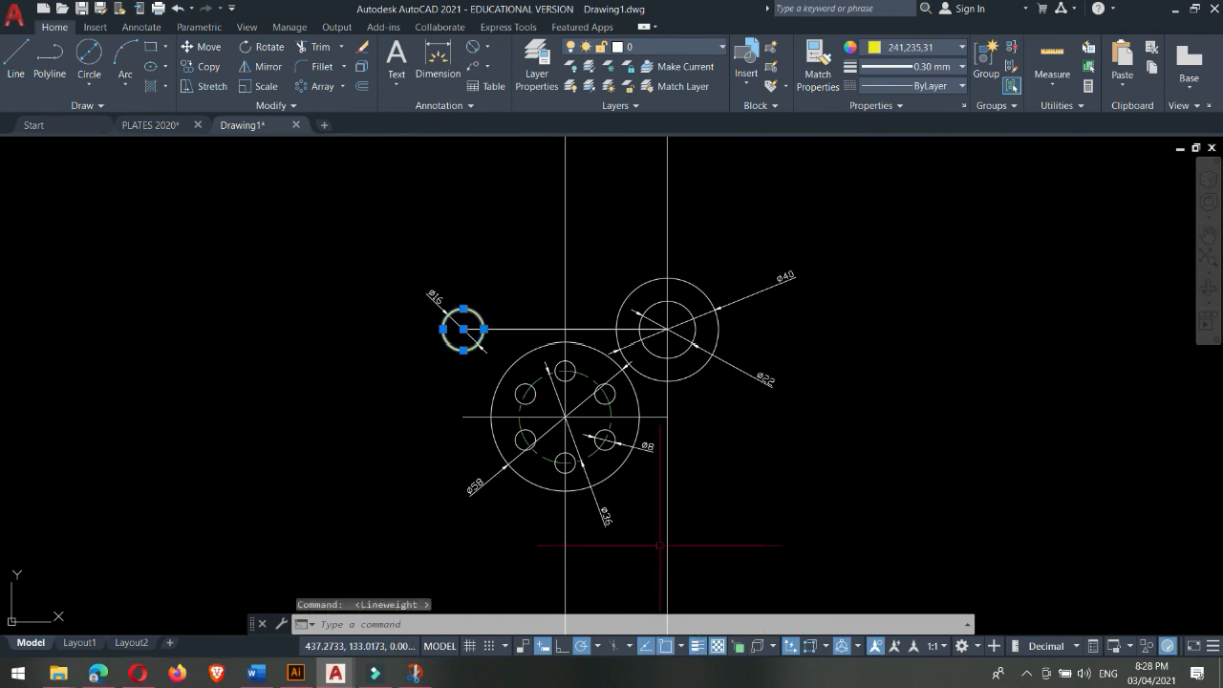
pyautogui.scroll(3, 536, 371)
pyautogui.press('Escape')
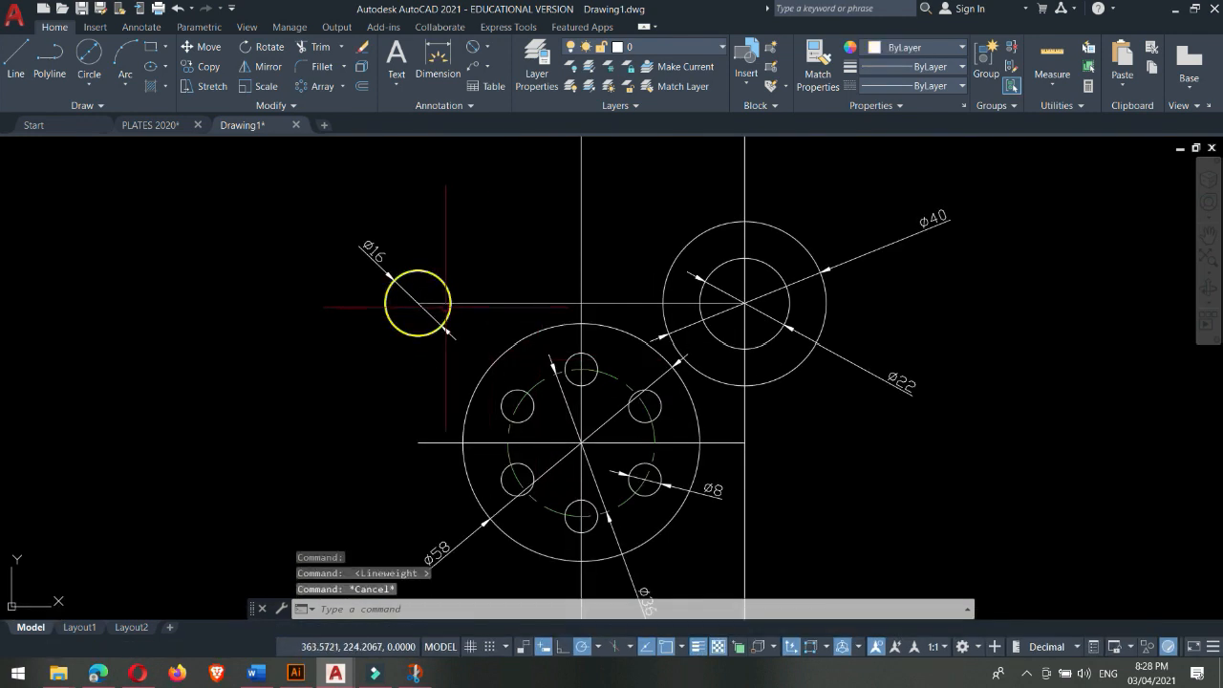
# - Set the lineweight of the yellow 16 mm circle to 0.40 mm and clear the selection
pyautogui.click(442, 279)
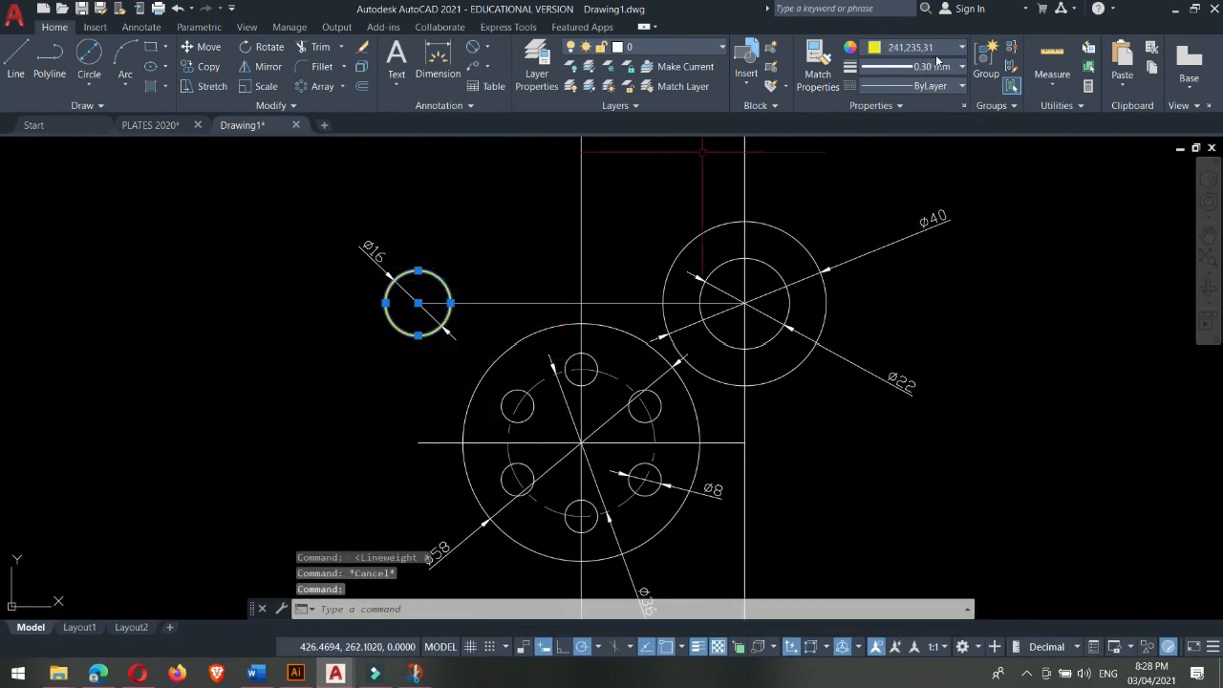
pyautogui.click(942, 67)
pyautogui.click(932, 238)
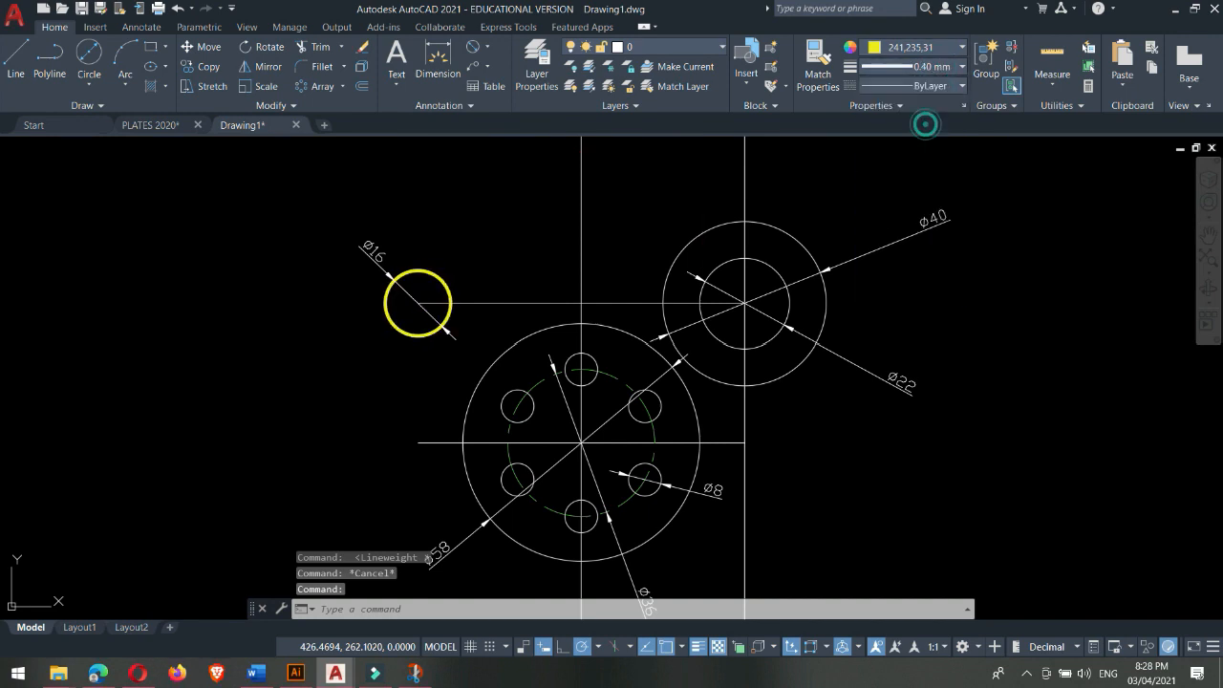
pyautogui.press('Escape')
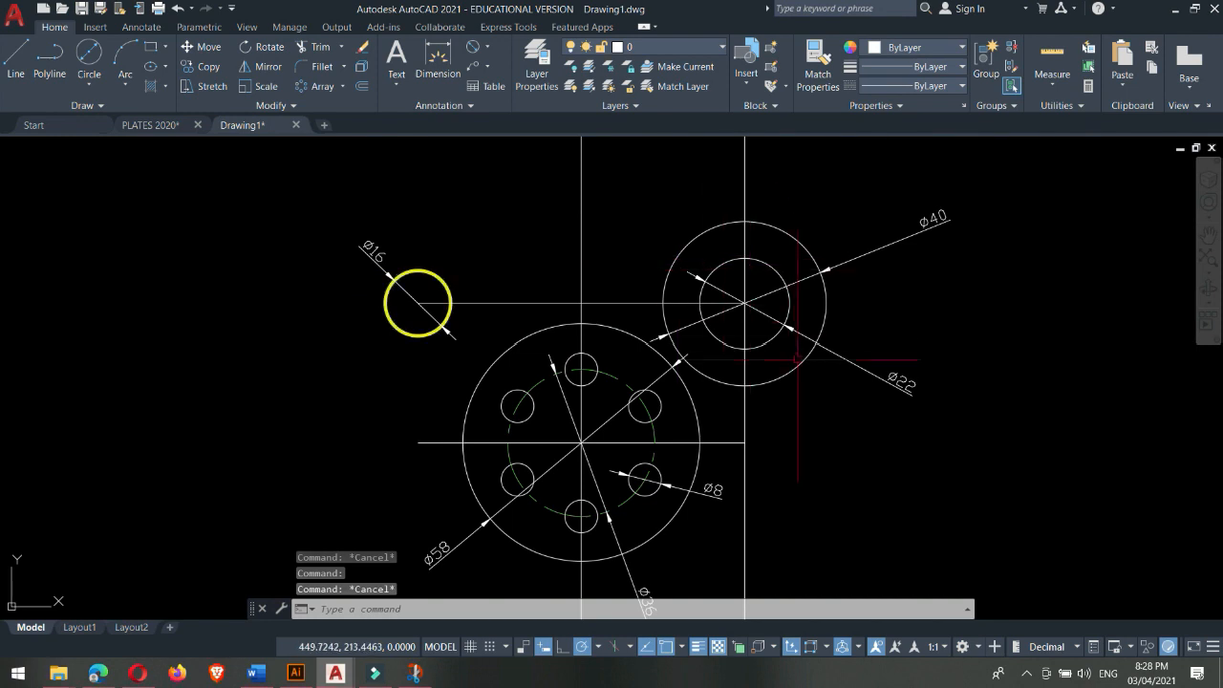
# - Match the properties of the yellow 16 mm circle onto both concentric circles and the large 58 mm circle
pyautogui.write('MA')
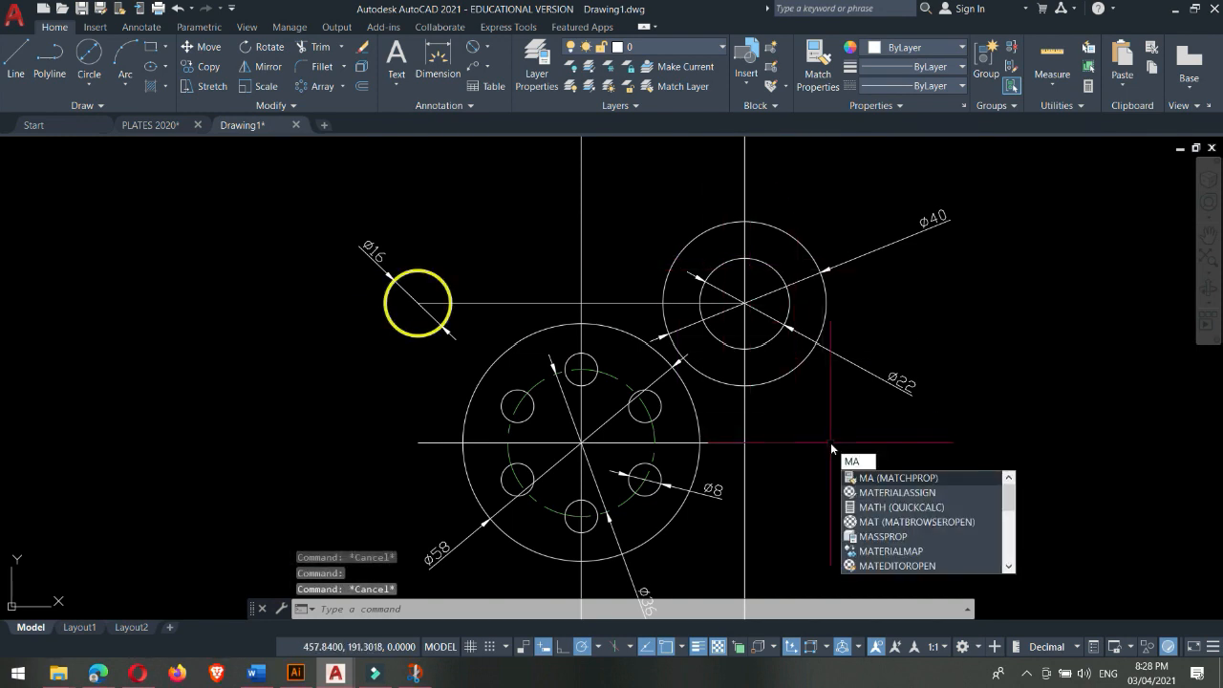
pyautogui.press('Return')
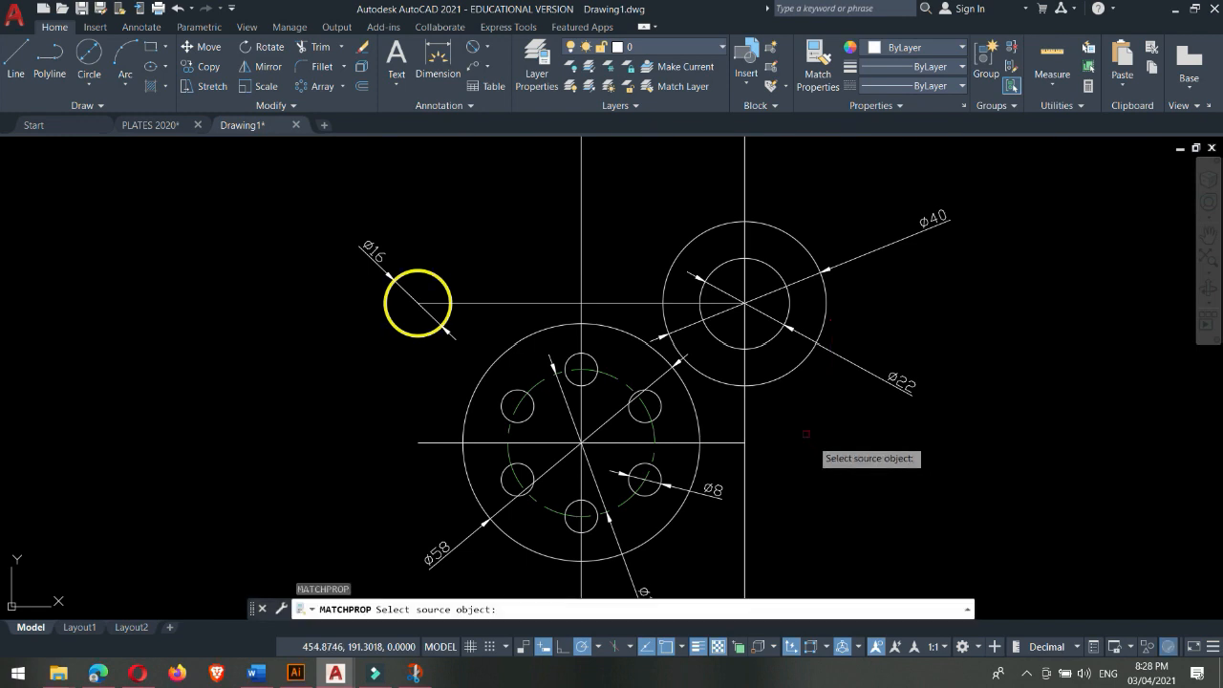
pyautogui.click(429, 271)
pyautogui.click(681, 253)
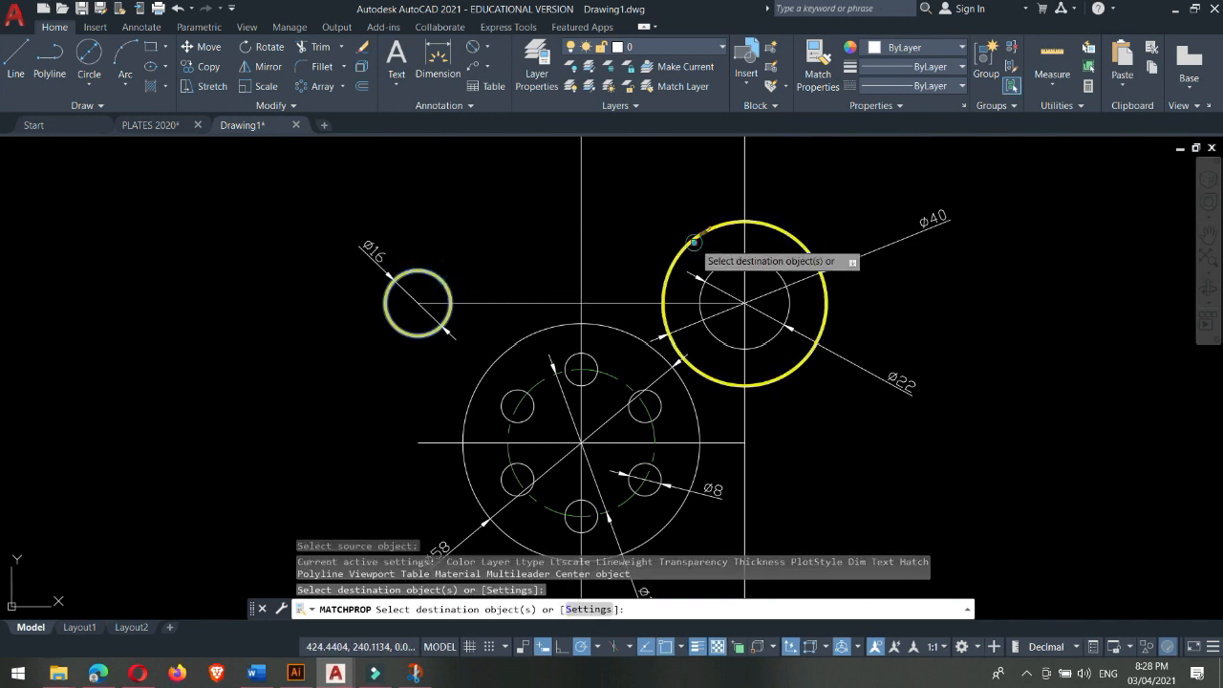
pyautogui.click(718, 267)
pyautogui.click(639, 339)
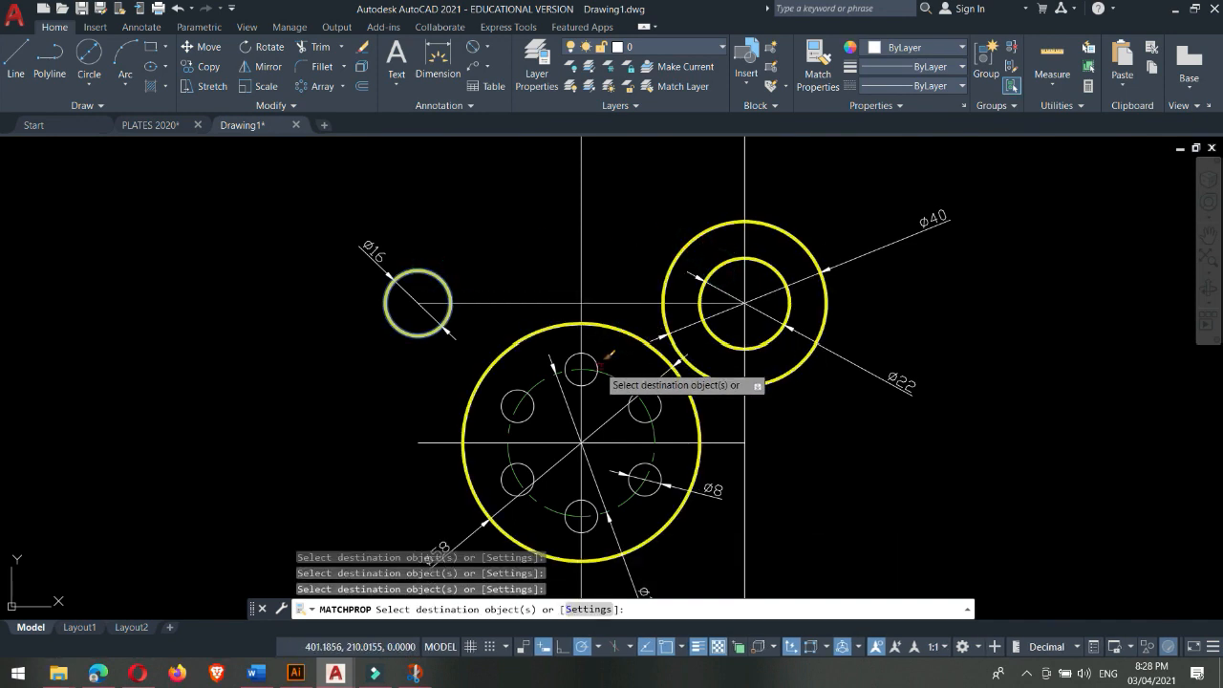
pyautogui.press('Escape')
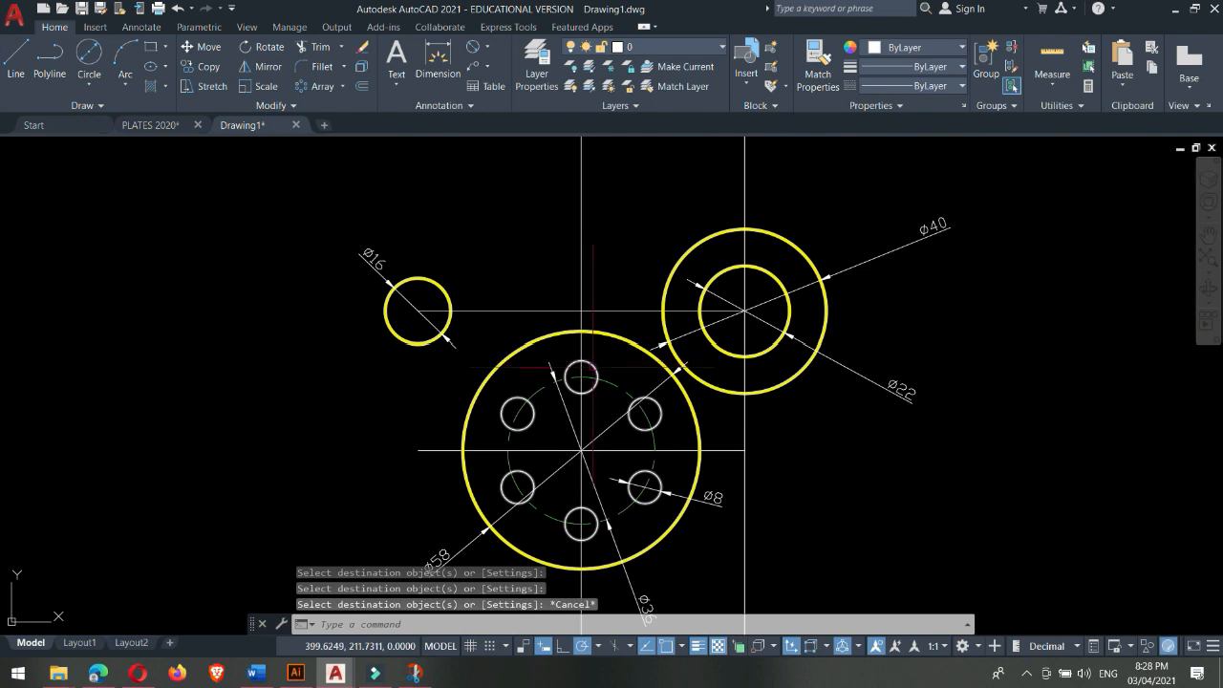
pyautogui.click(593, 368)
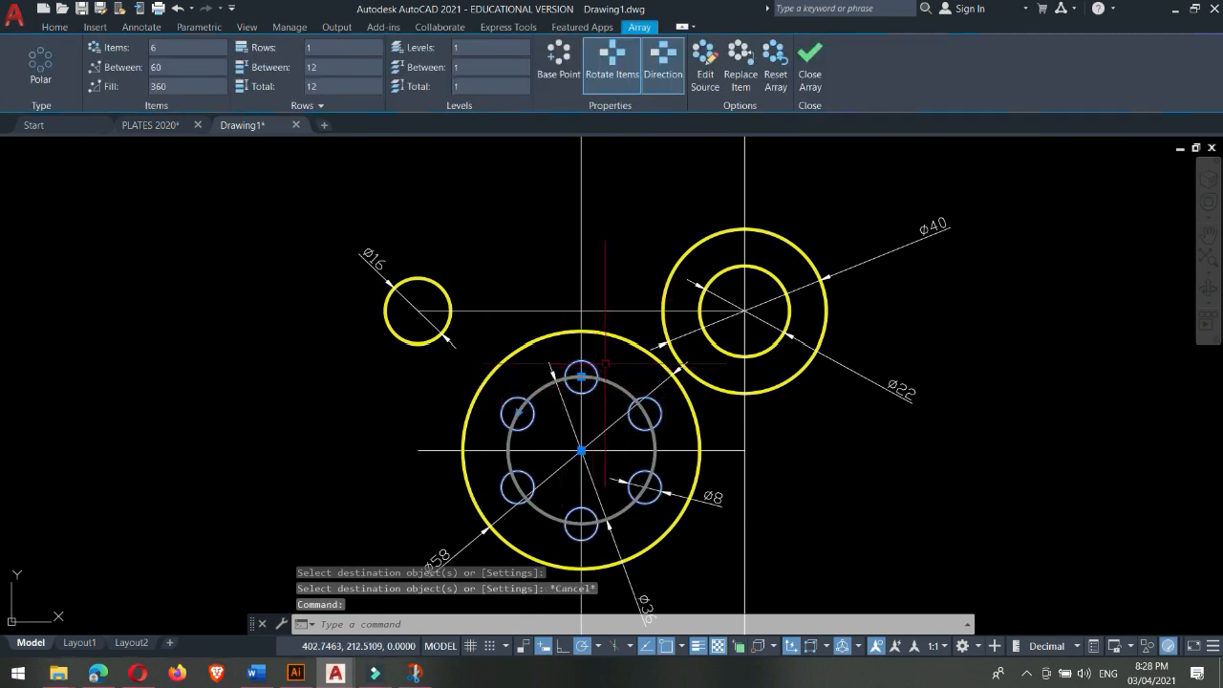
pyautogui.moveTo(604, 373); pyautogui.dragTo(611, 285, button='middle')
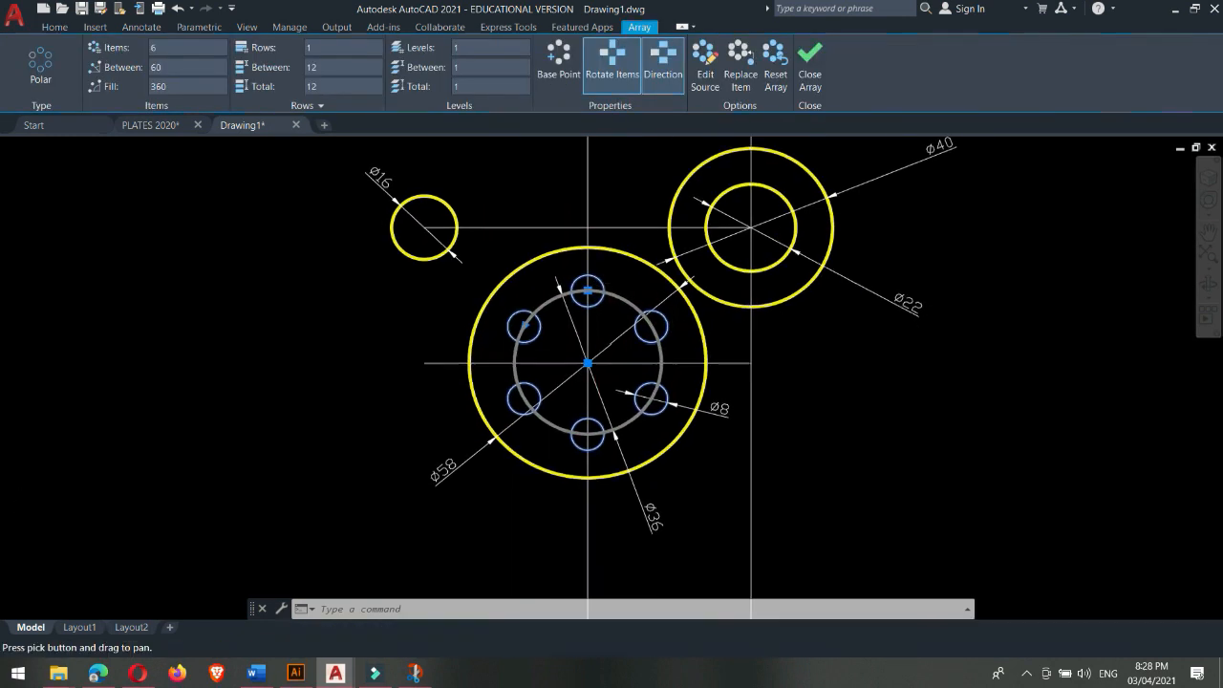
pyautogui.click(54, 27)
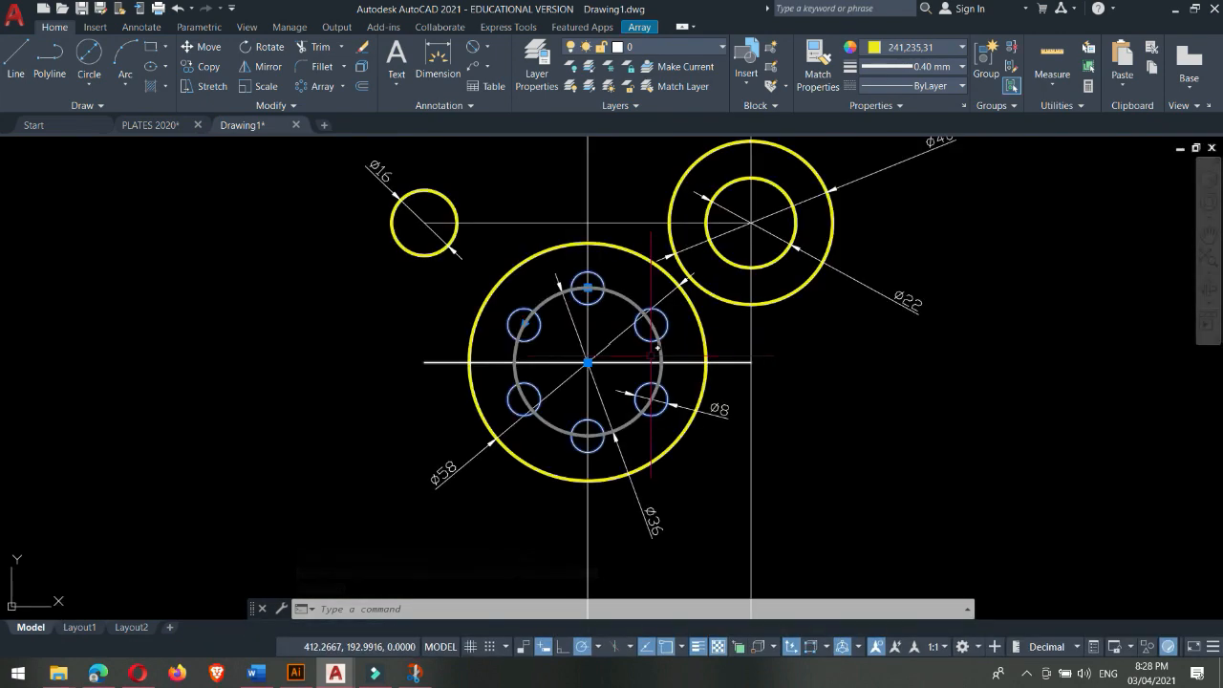
pyautogui.scroll(2, 657, 336)
pyautogui.scroll(-2, 654, 346)
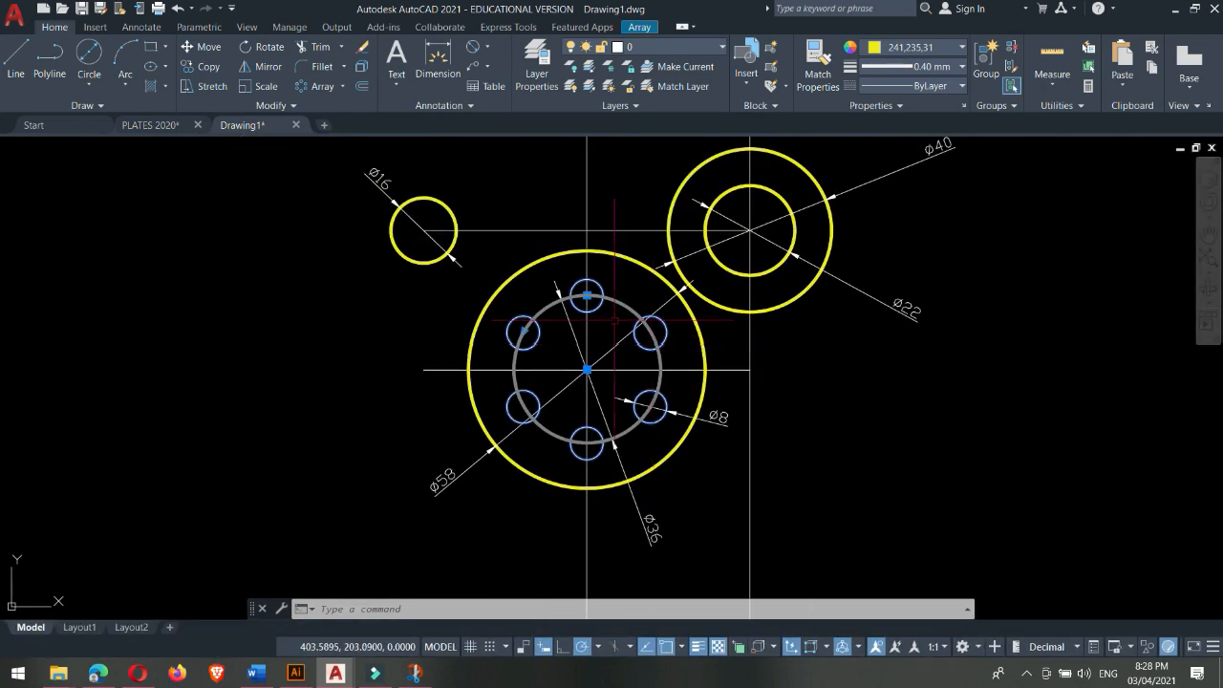
pyautogui.press('Escape')
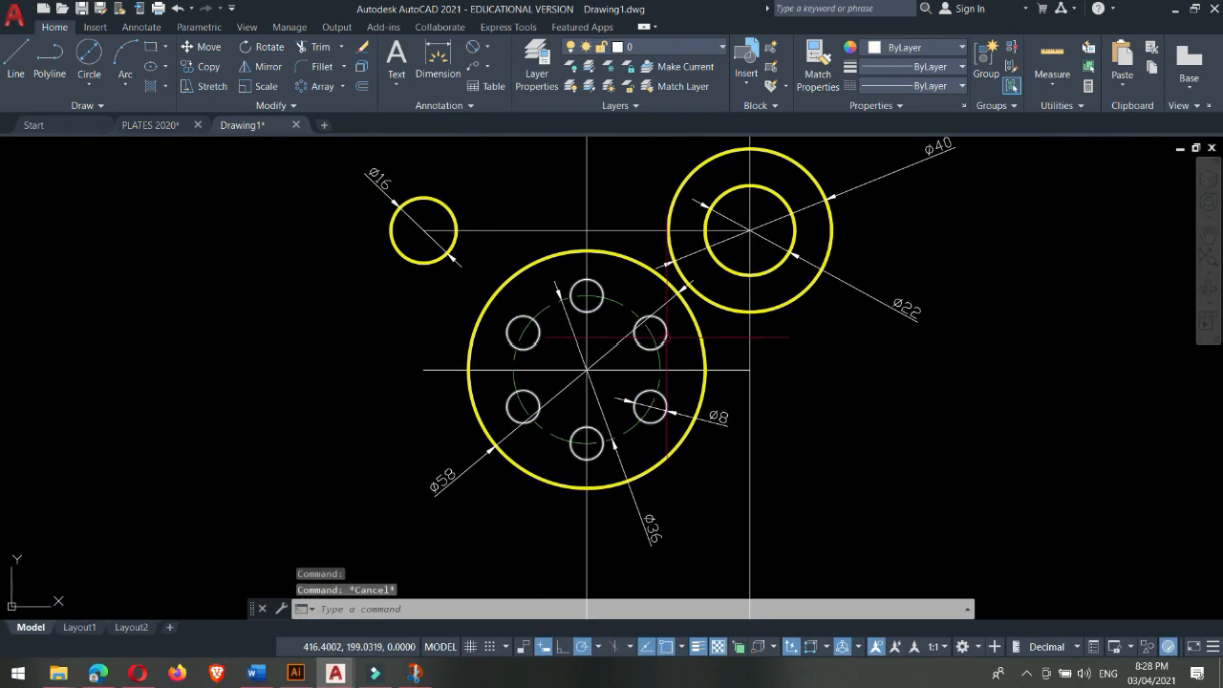
# - Explode the polar array of six small holes inside the lower Ø58 circle into separate circles
pyautogui.click(666, 336)
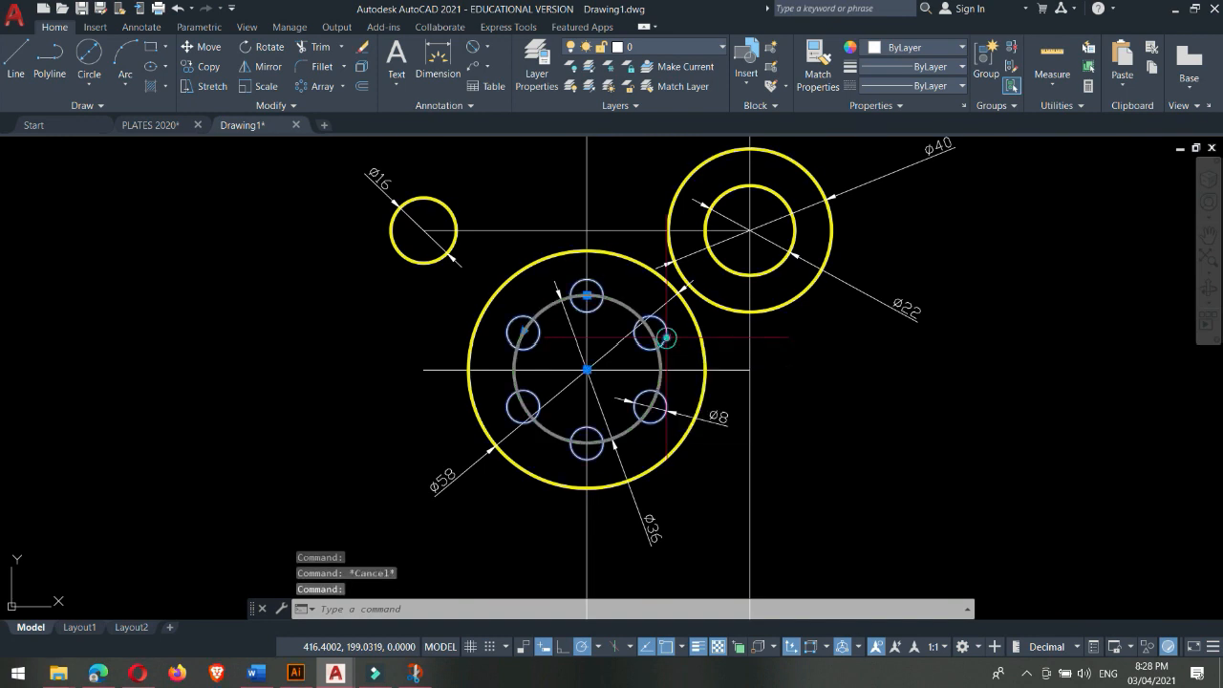
pyautogui.click(48, 27)
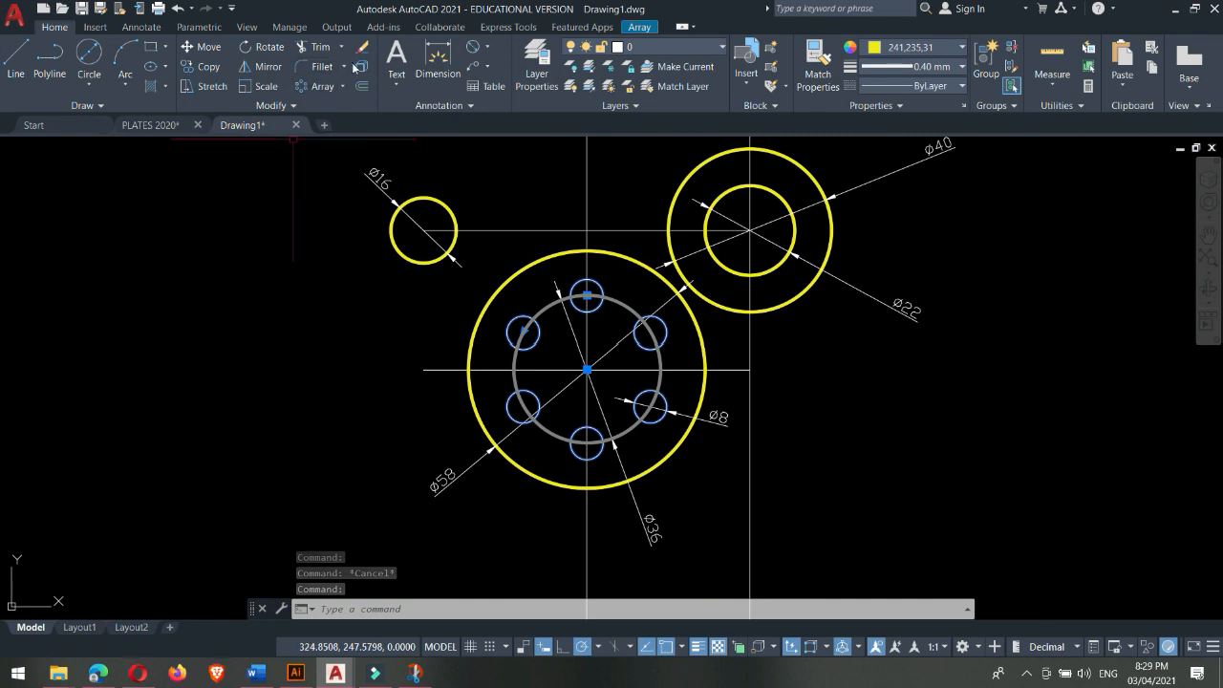
pyautogui.click(360, 69)
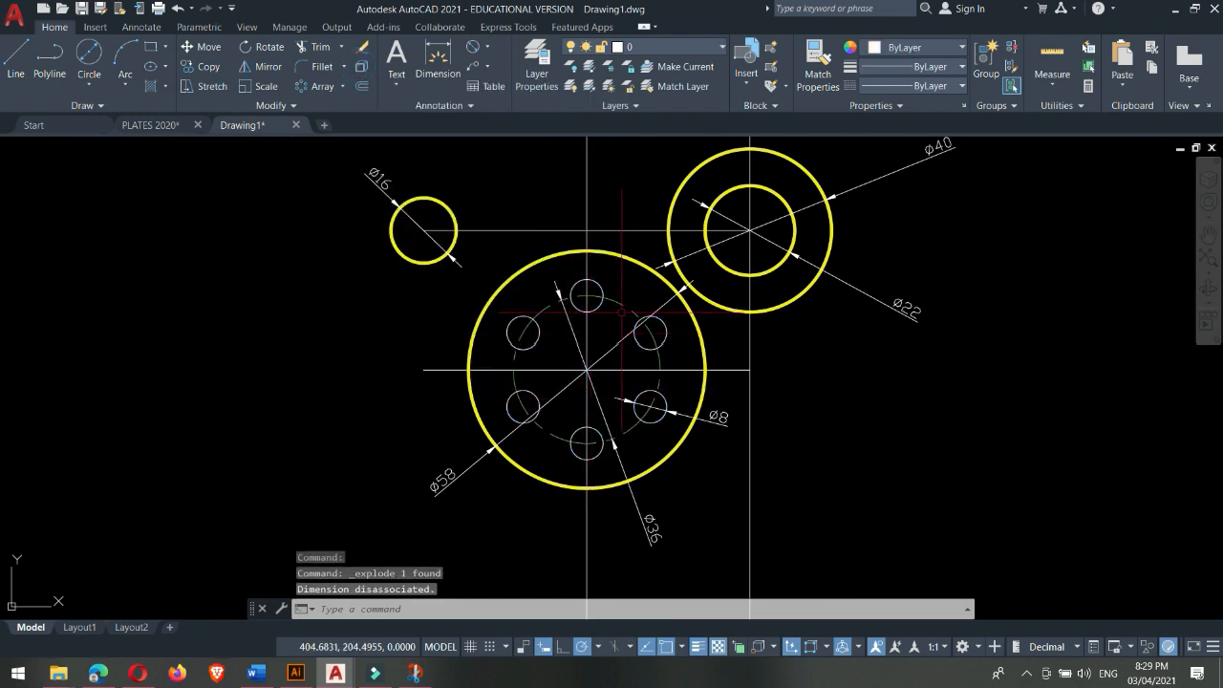
pyautogui.click(593, 306)
pyautogui.press('Escape')
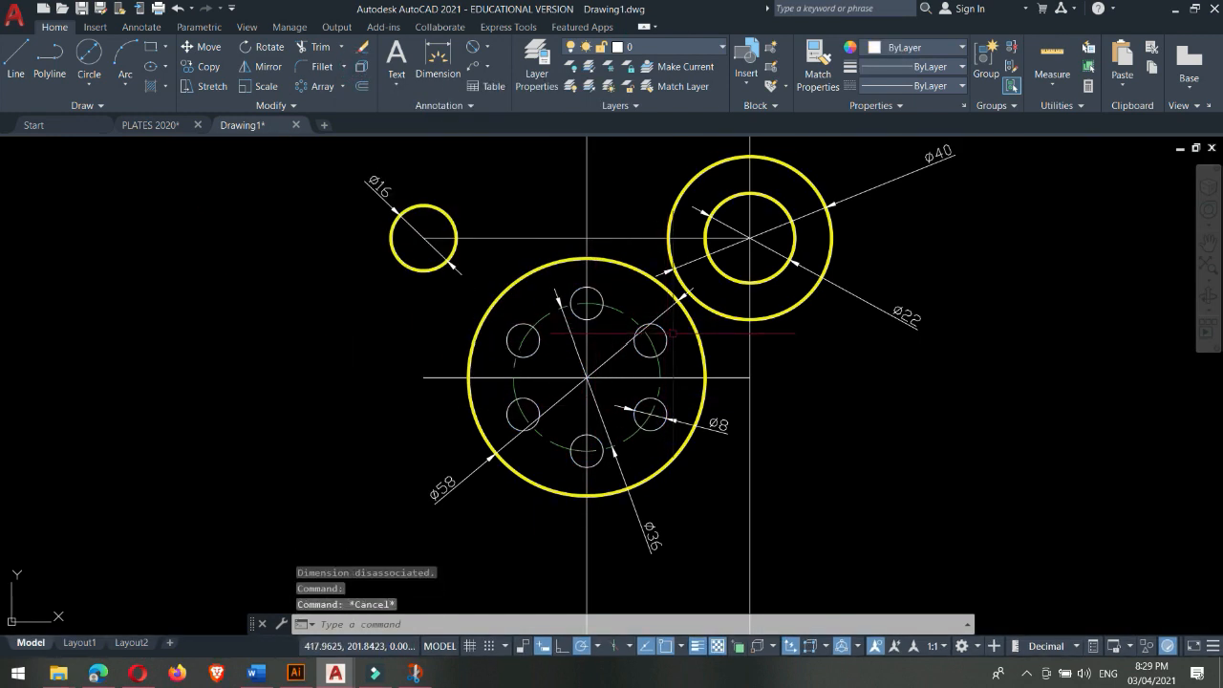
# - Match the properties of the Ø40 circle onto all six small Ø8 hole circles
pyautogui.write('ma')
pyautogui.press('Return')
pyautogui.click(725, 309)
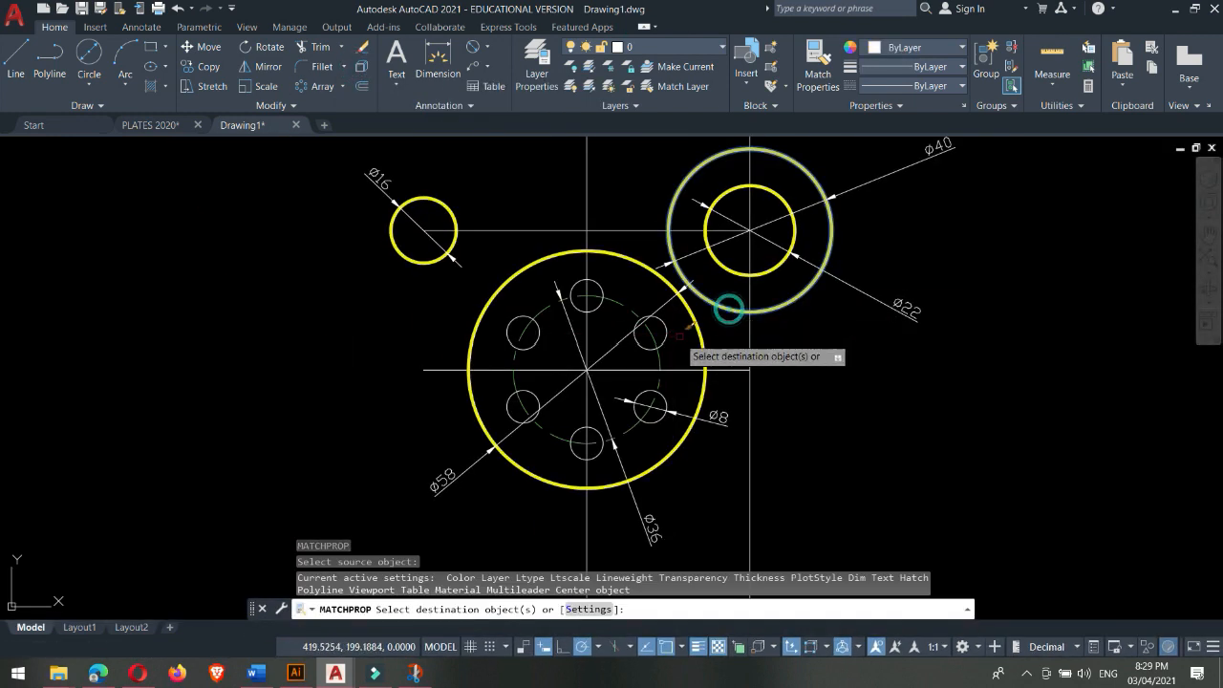
pyautogui.click(666, 330)
pyautogui.click(602, 289)
pyautogui.click(535, 343)
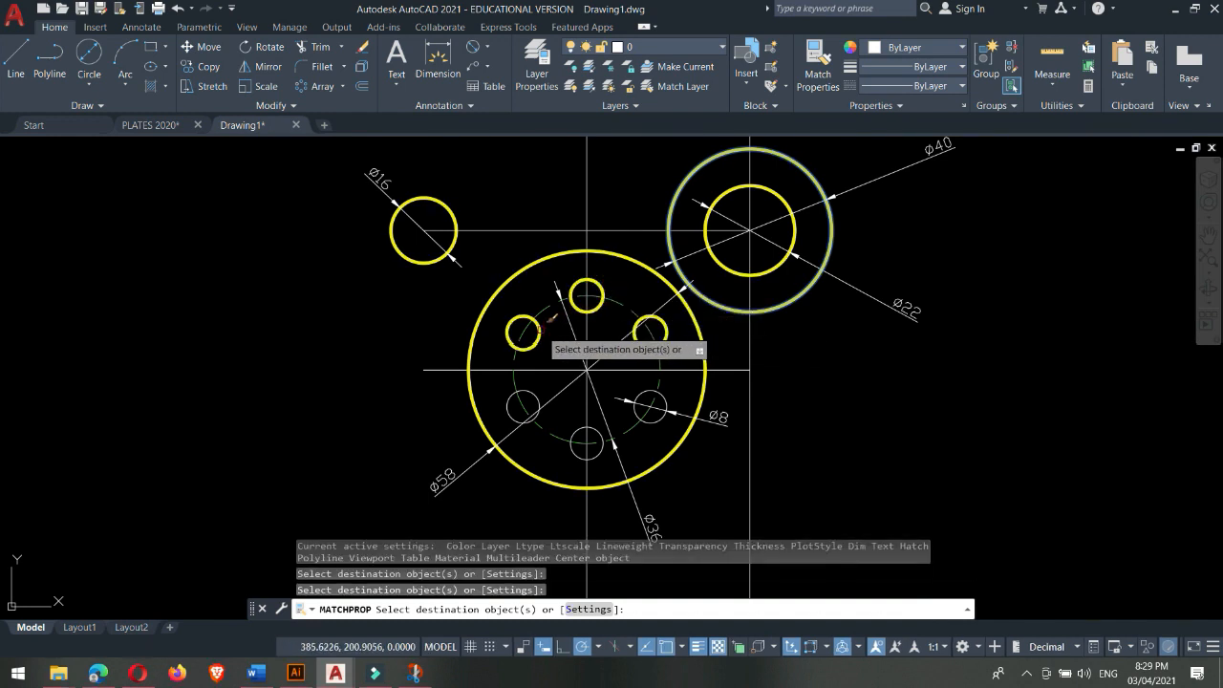
pyautogui.click(536, 394)
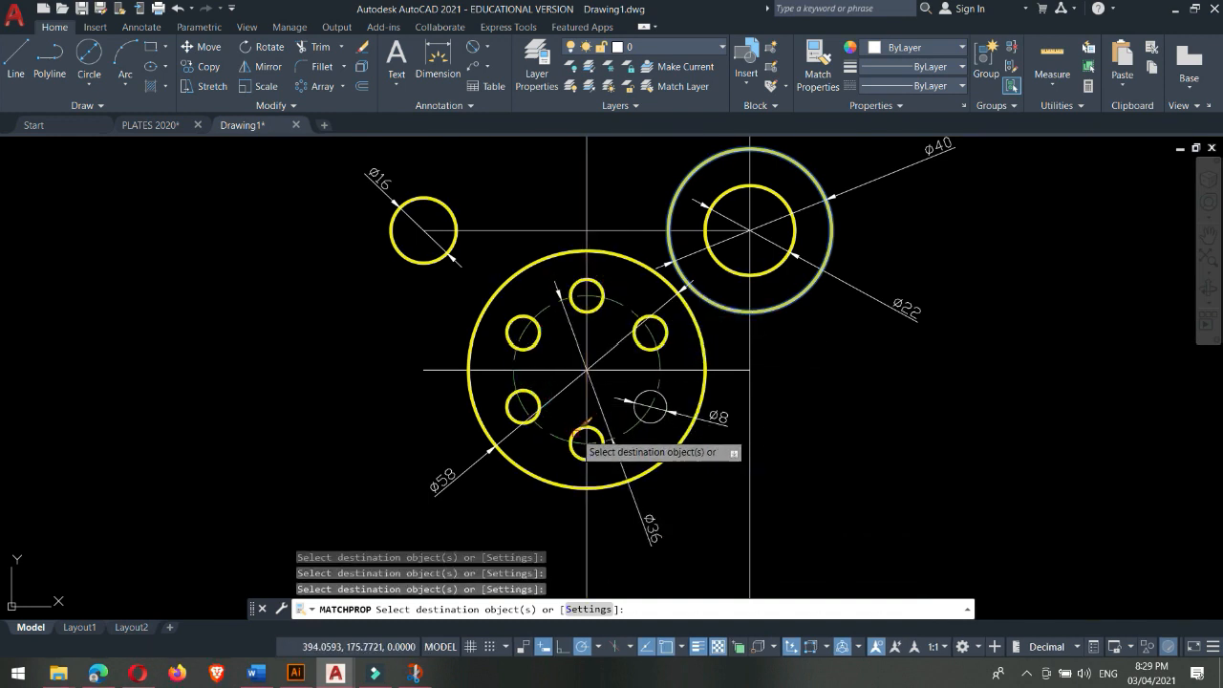
pyautogui.click(581, 435)
pyautogui.click(656, 414)
pyautogui.scroll(-2, 664, 420)
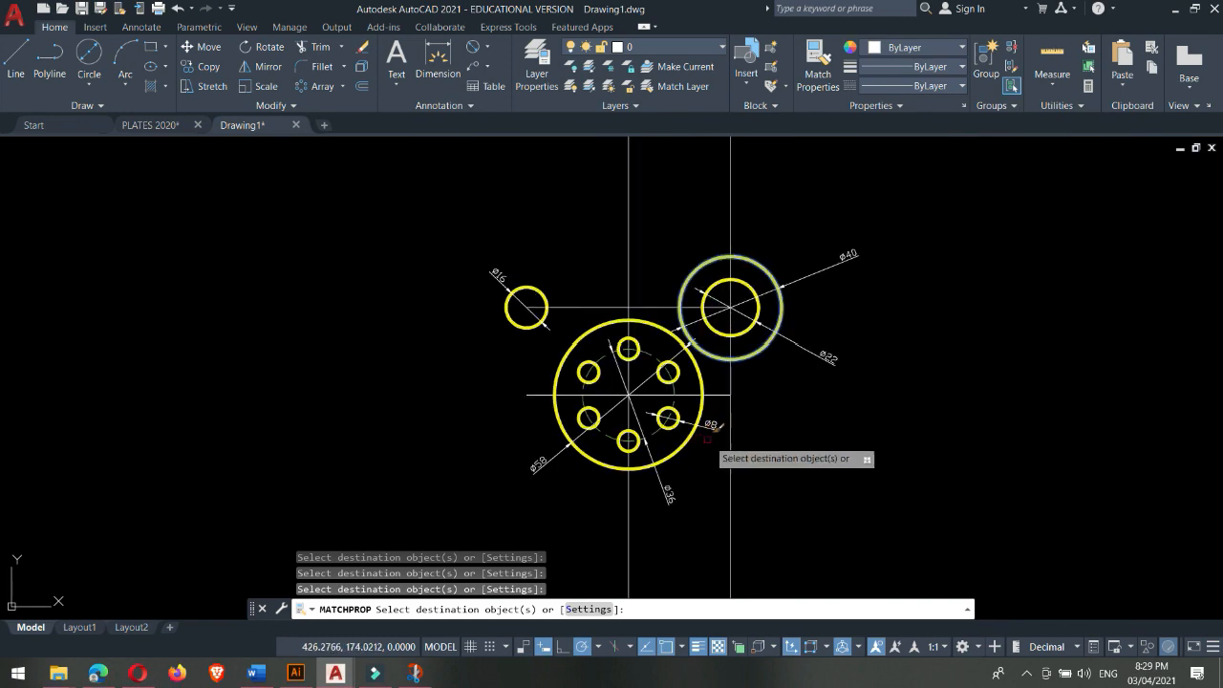
pyautogui.press('Escape')
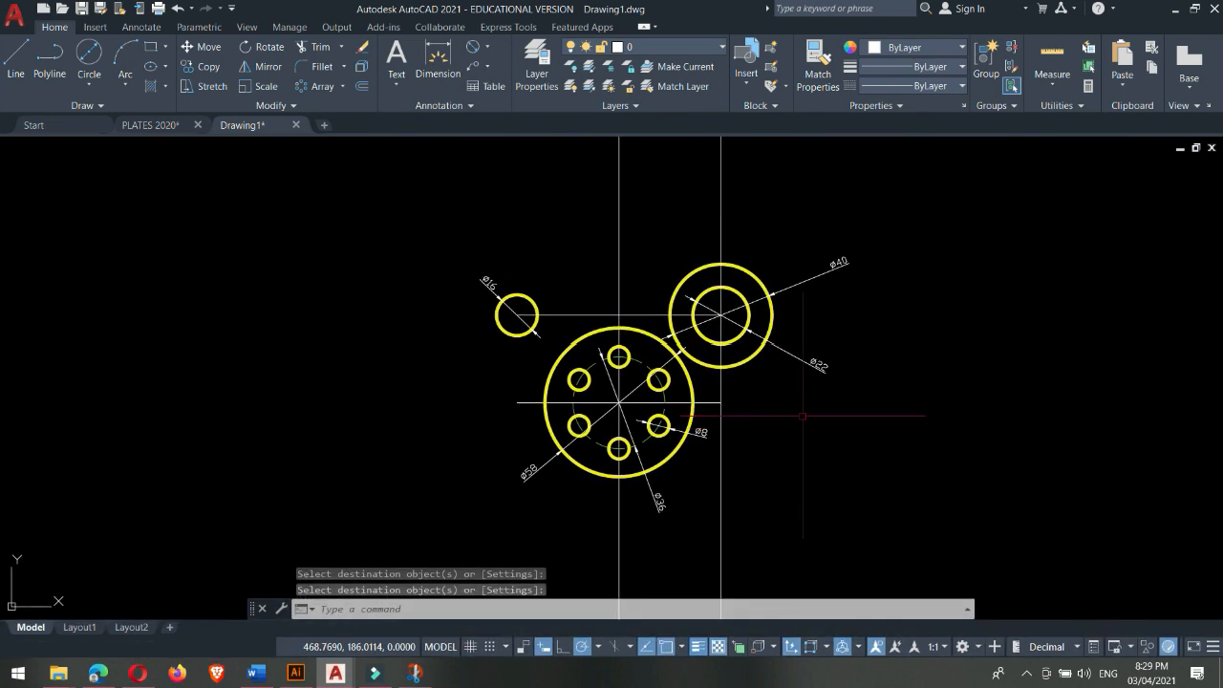
# - Examine the upper circle's diameter, hole circle and centre spacing dimensions in the PLATES 2020 reference drawing
pyautogui.click(153, 125)
pyautogui.scroll(-1, 497, 287)
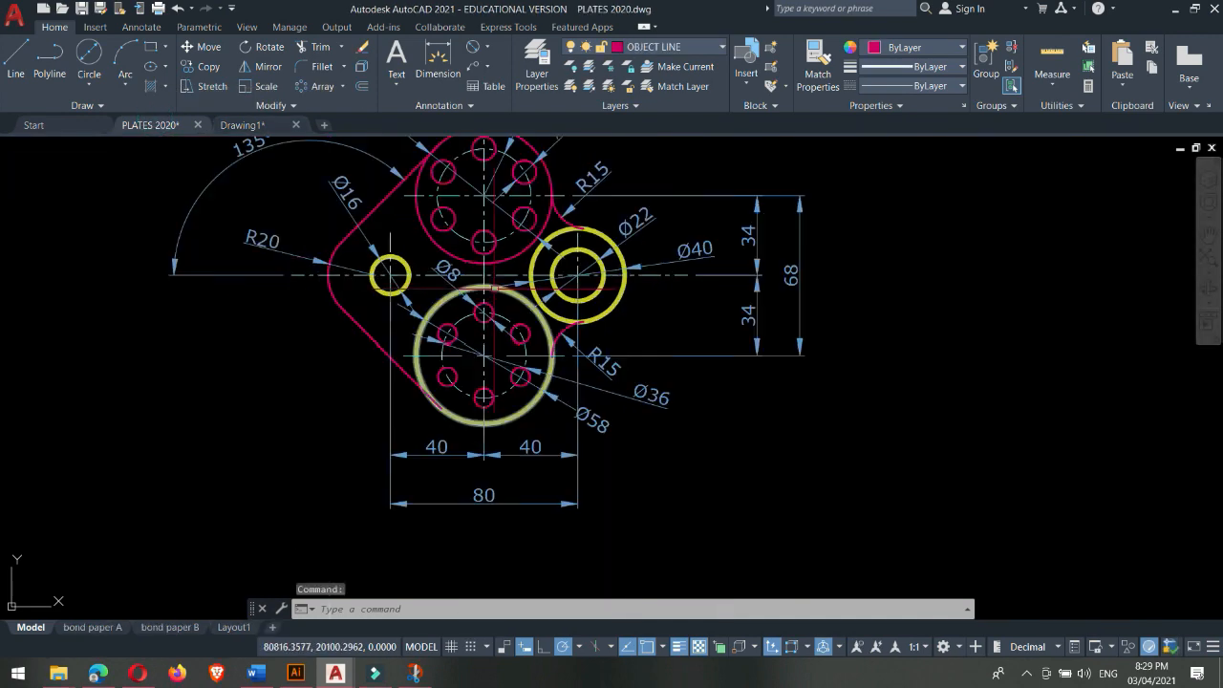
pyautogui.moveTo(584, 152); pyautogui.dragTo(611, 233, button='middle')
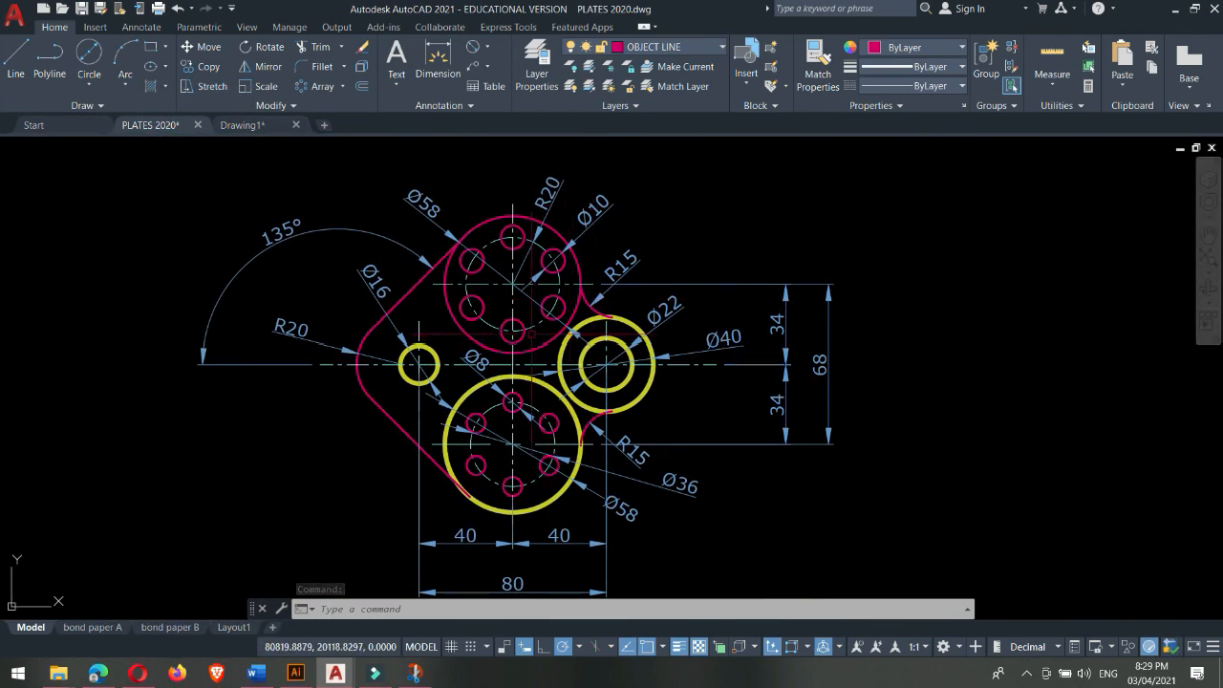
pyautogui.scroll(2, 531, 332)
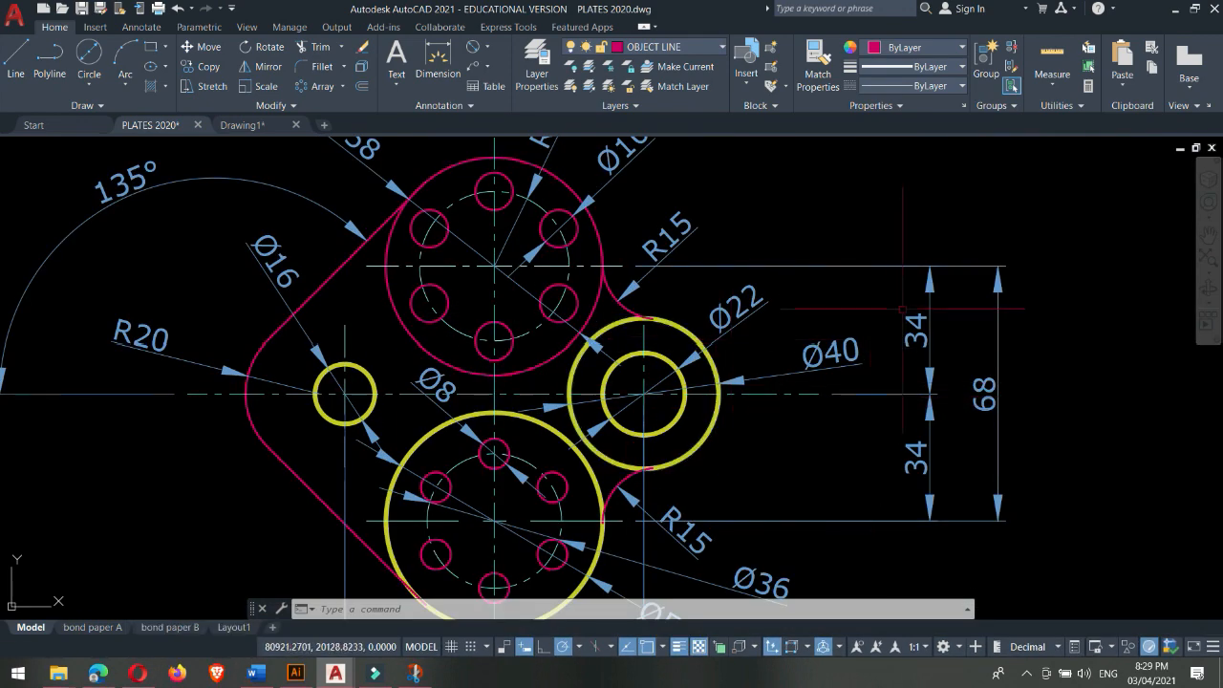
pyautogui.scroll(-1, 878, 342)
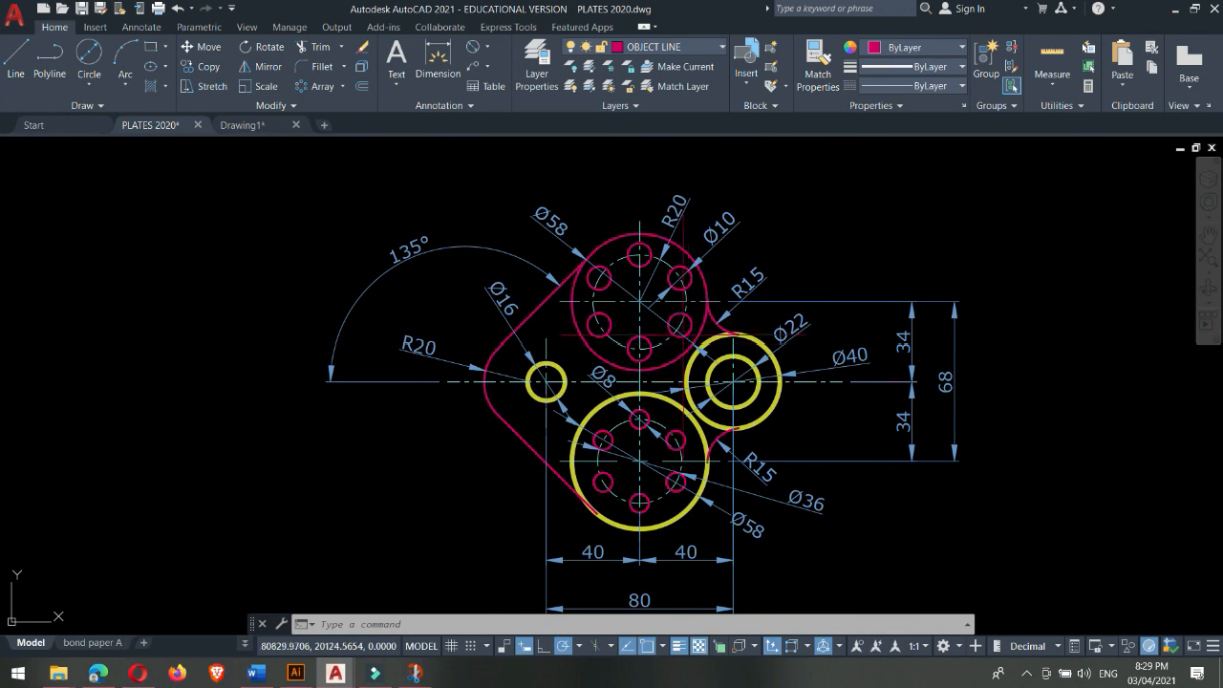
pyautogui.scroll(2, 667, 220)
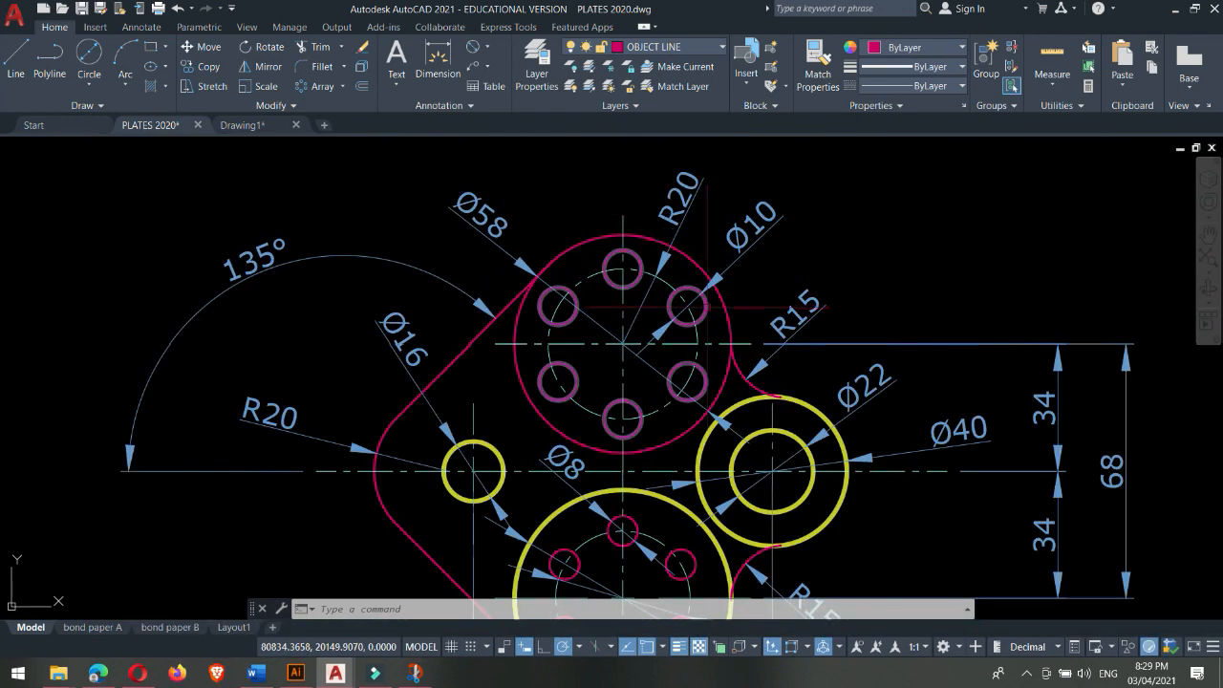
pyautogui.scroll(-2, 710, 307)
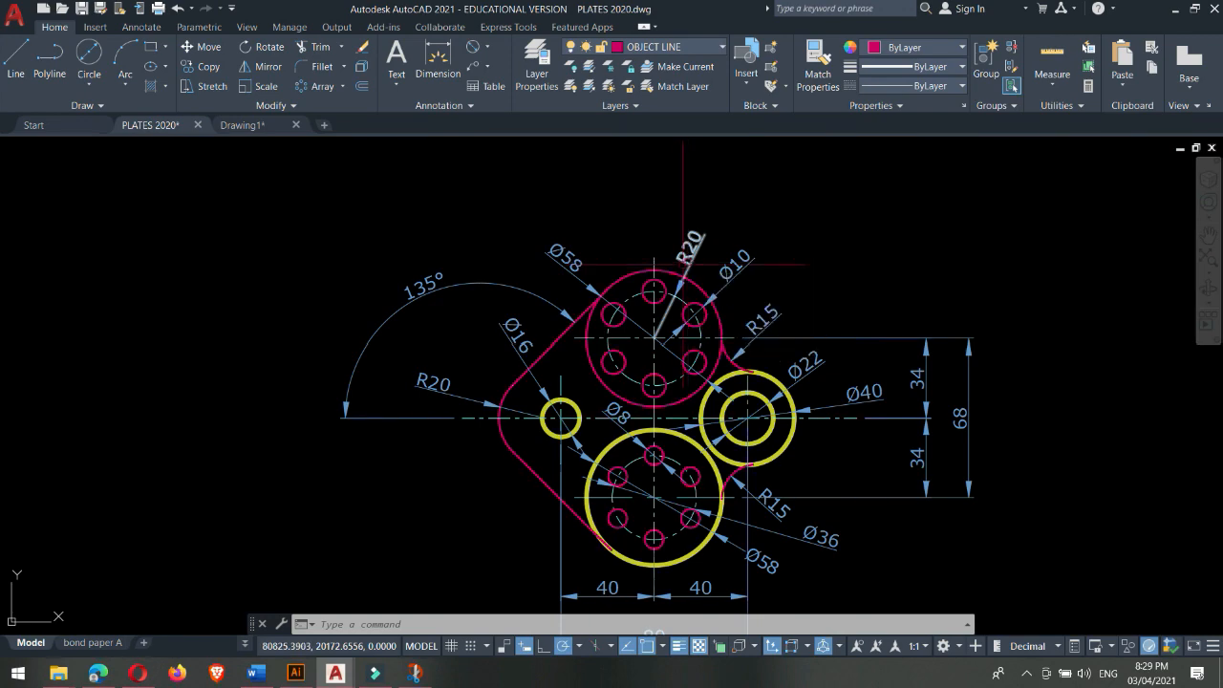
# - In Drawing1, offset the horizontal centre line between the Ø16 and Ø40 circles upward by 34
pyautogui.click(246, 127)
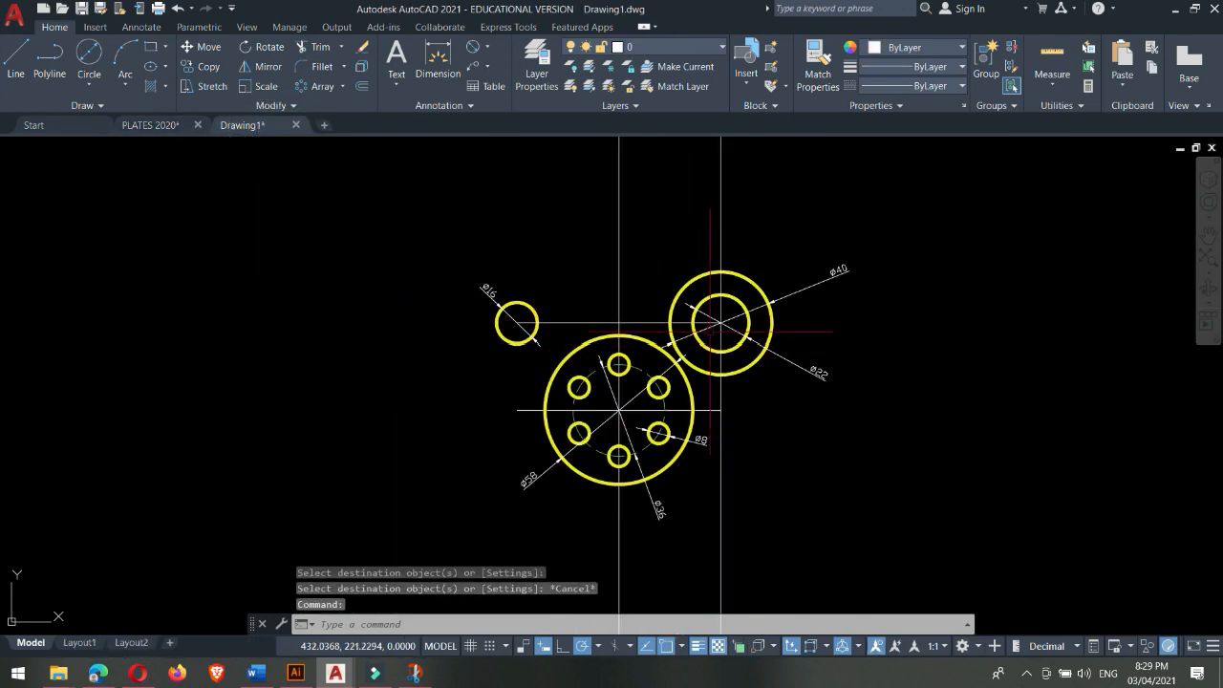
pyautogui.moveTo(642, 298); pyautogui.dragTo(614, 378, button='middle')
pyautogui.press('Escape')
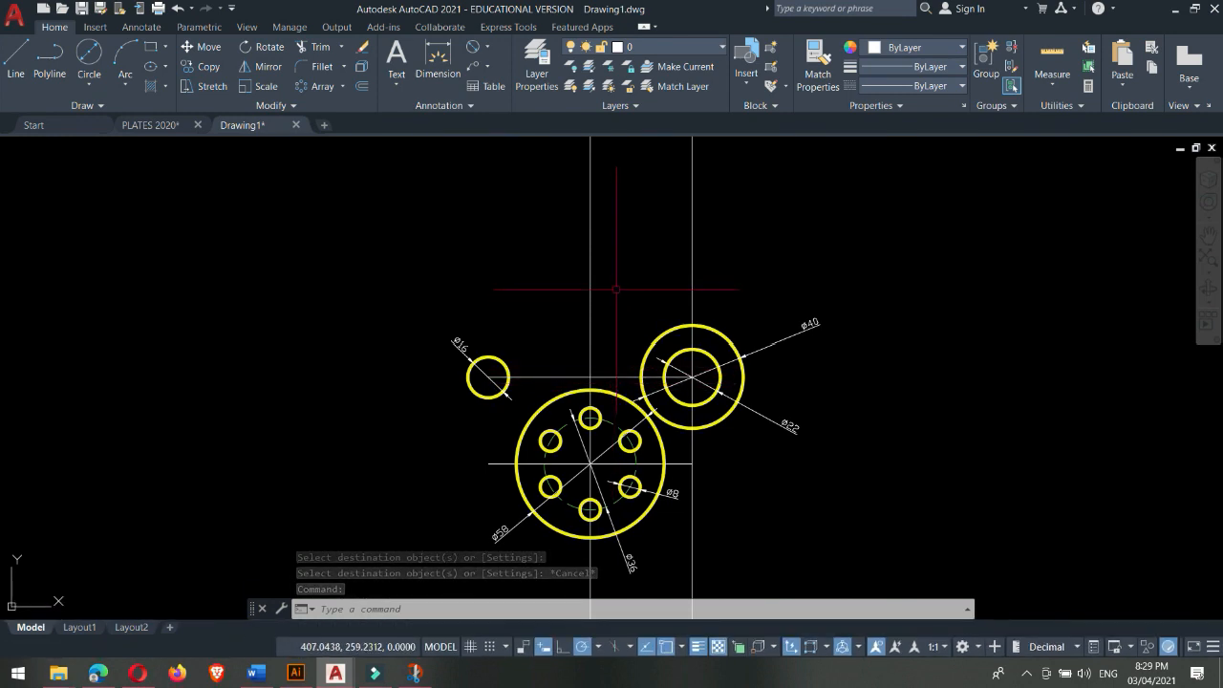
pyautogui.write('o')
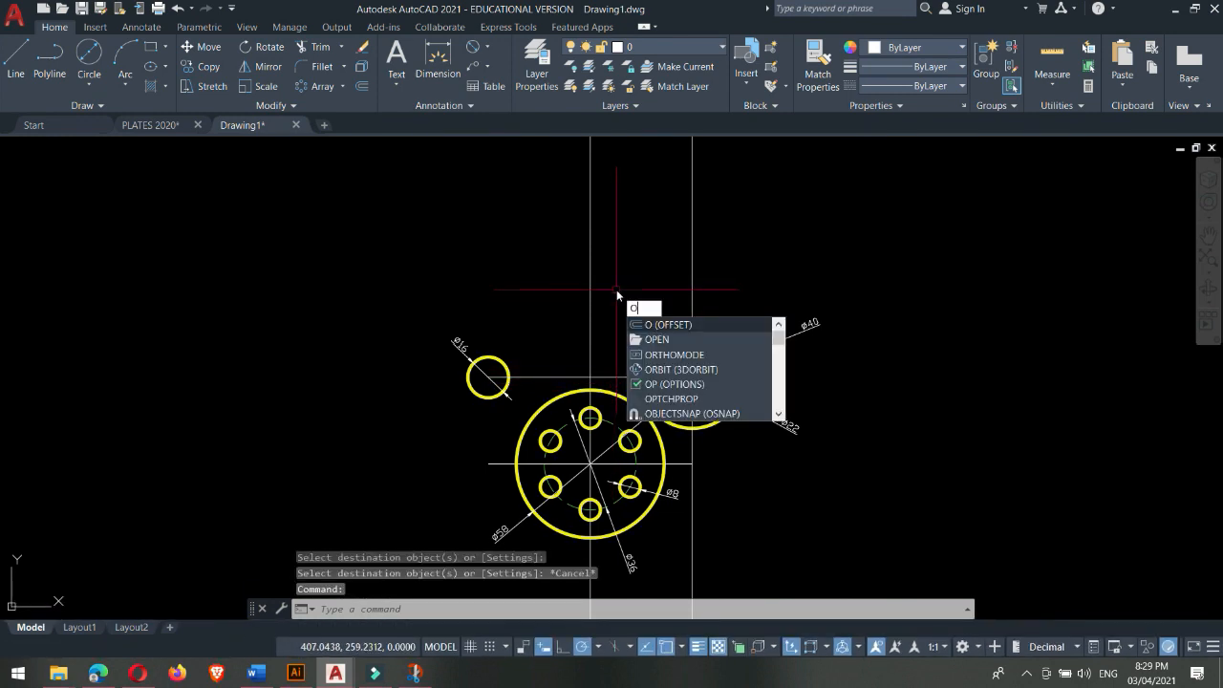
pyautogui.press('Return')
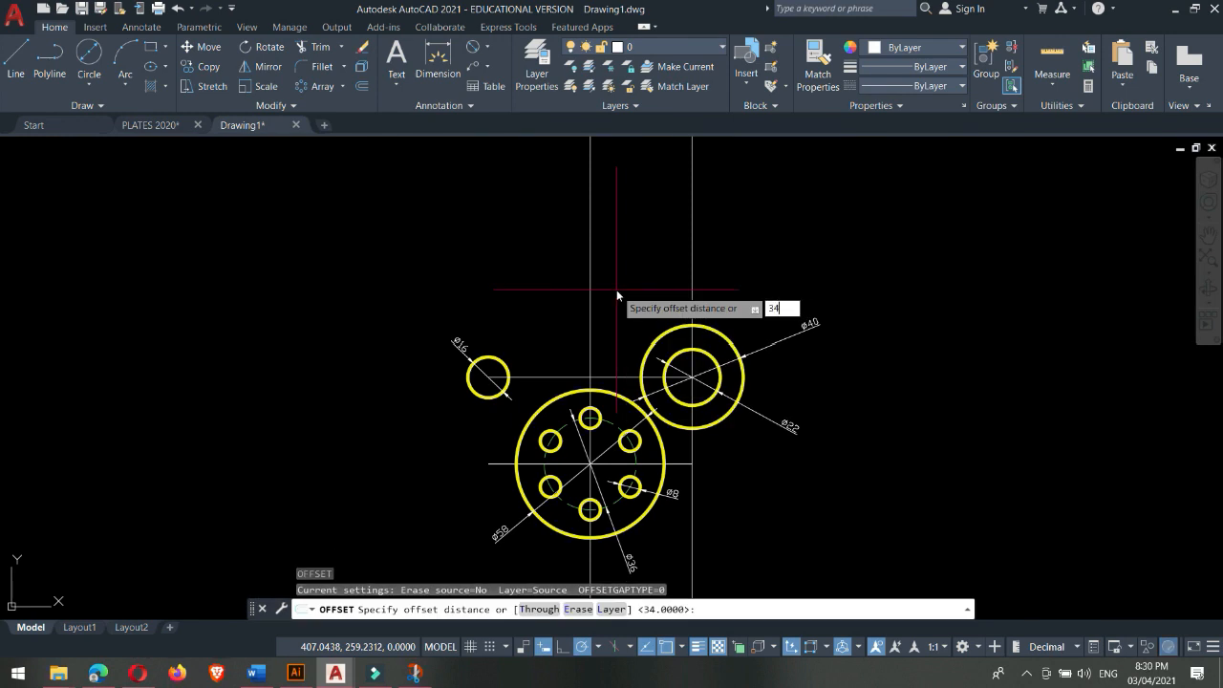
pyautogui.write('34')
pyautogui.press('Return')
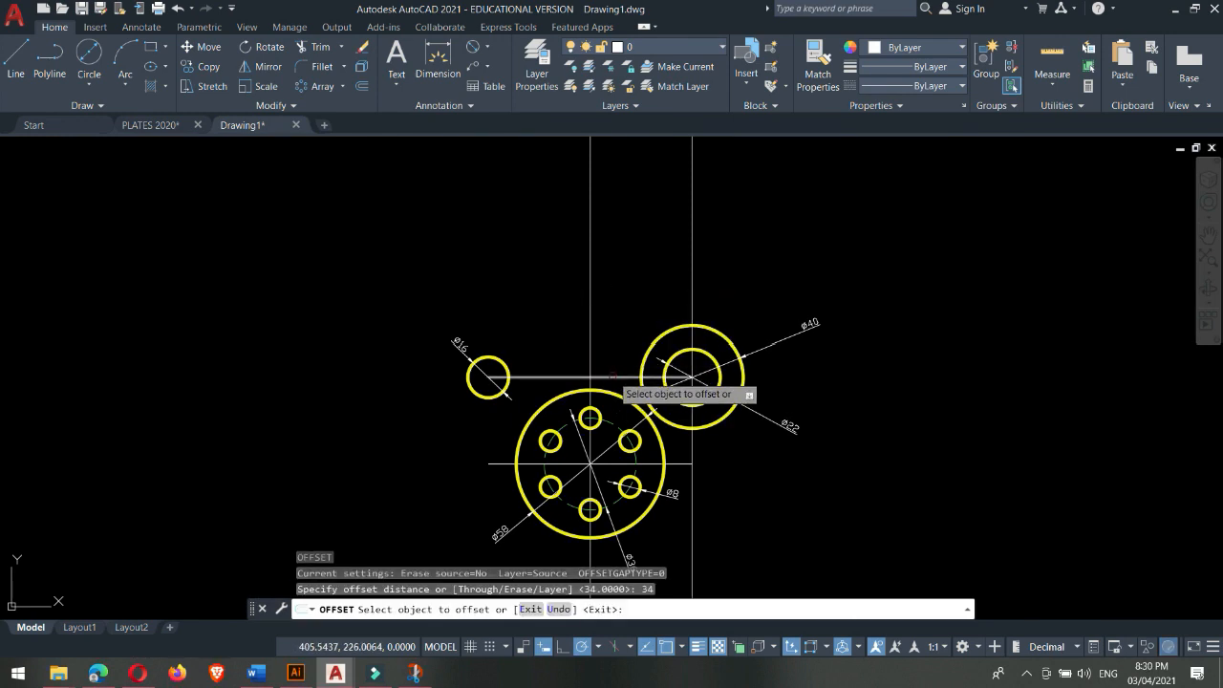
pyautogui.click(612, 376)
pyautogui.click(622, 237)
pyautogui.press('Escape')
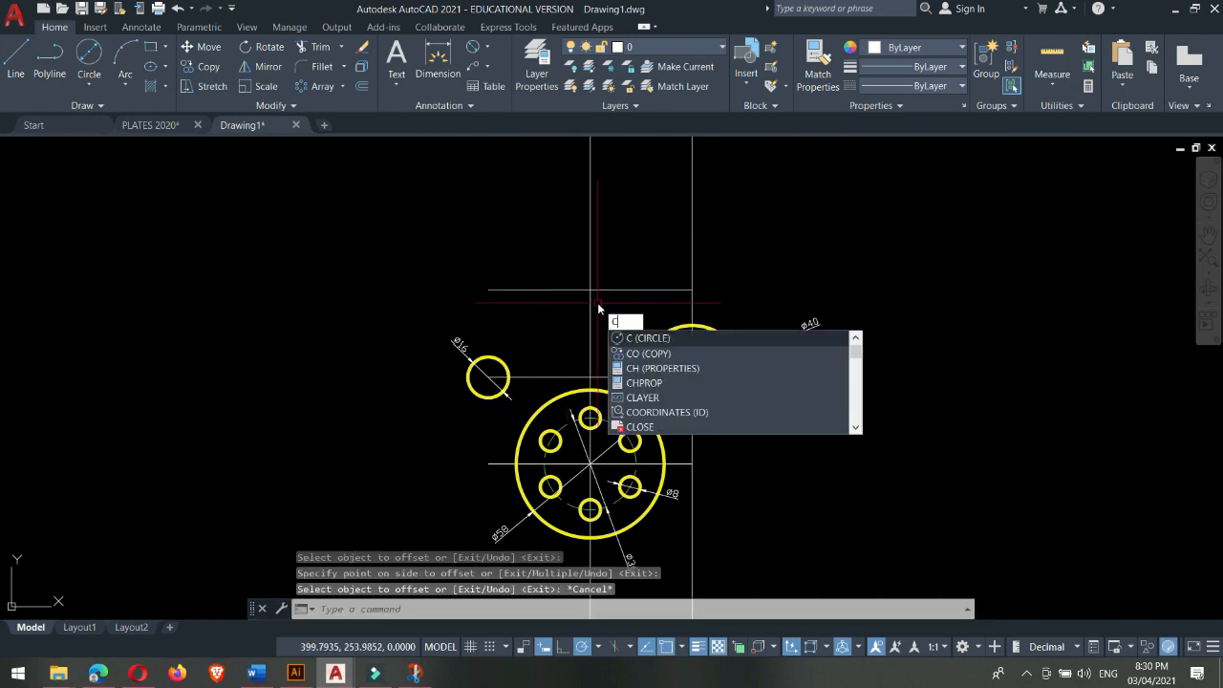
# - Draw a circle of diameter 58 centred where the new upper horizontal line crosses the middle vertical centre line
pyautogui.press('Escape')
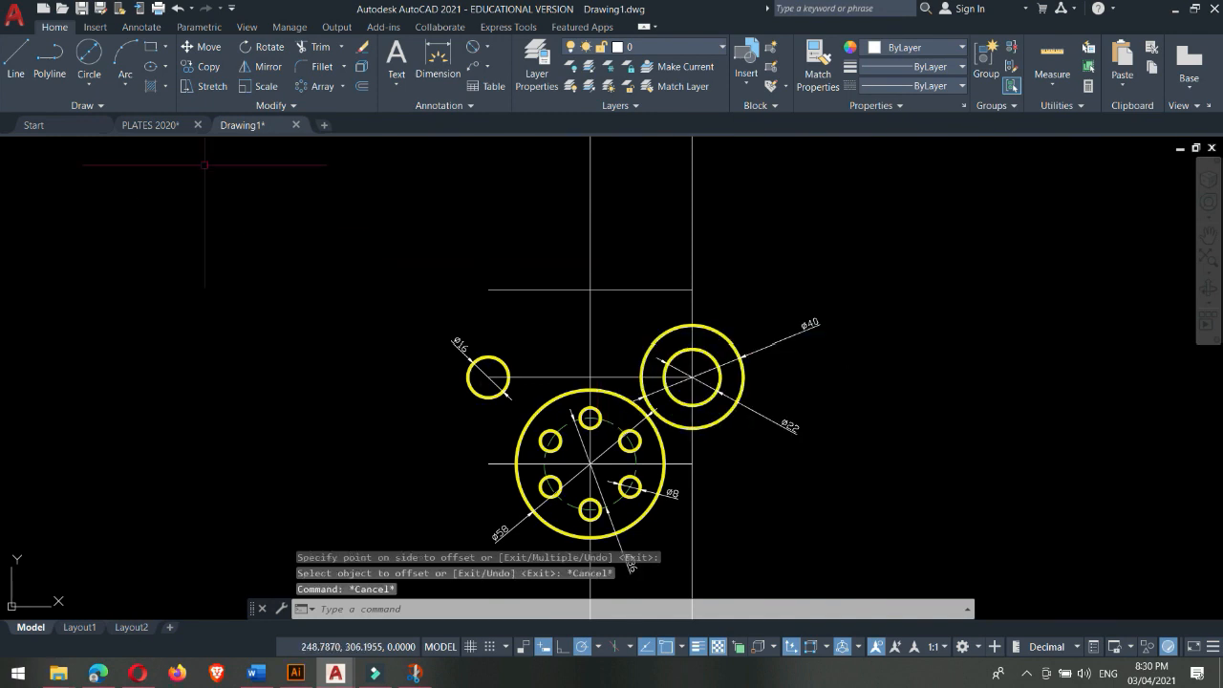
pyautogui.click(92, 87)
pyautogui.click(120, 146)
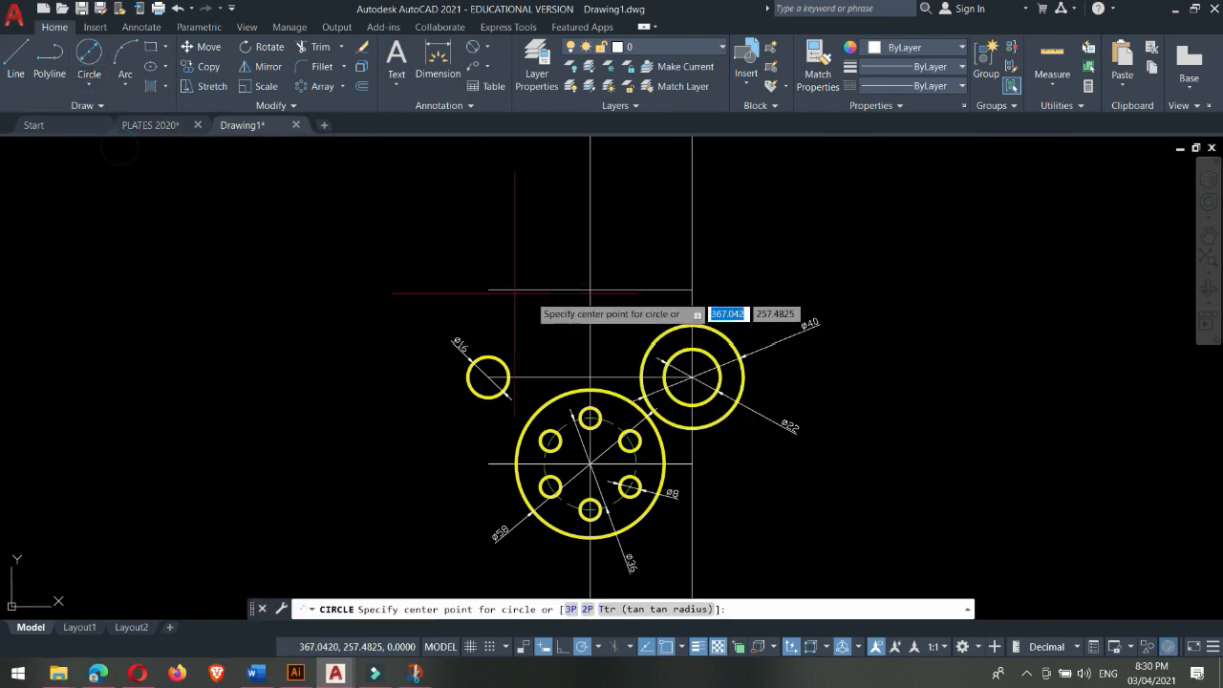
pyautogui.click(591, 287)
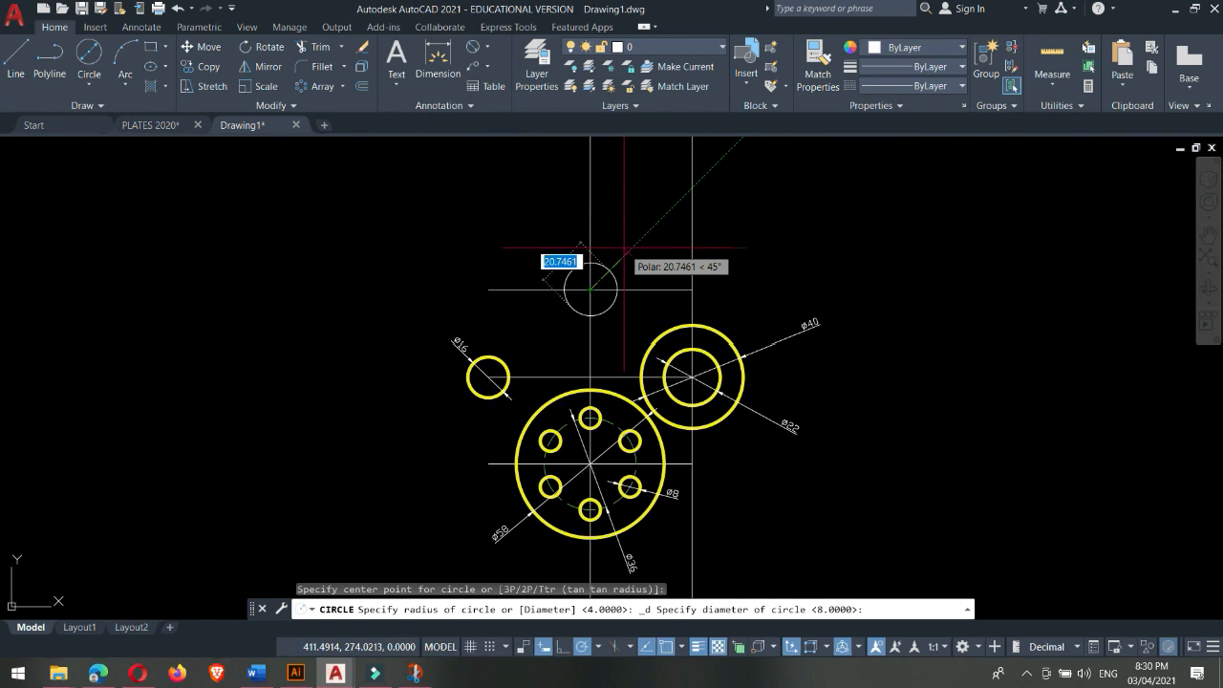
pyautogui.write('58')
pyautogui.press('Return')
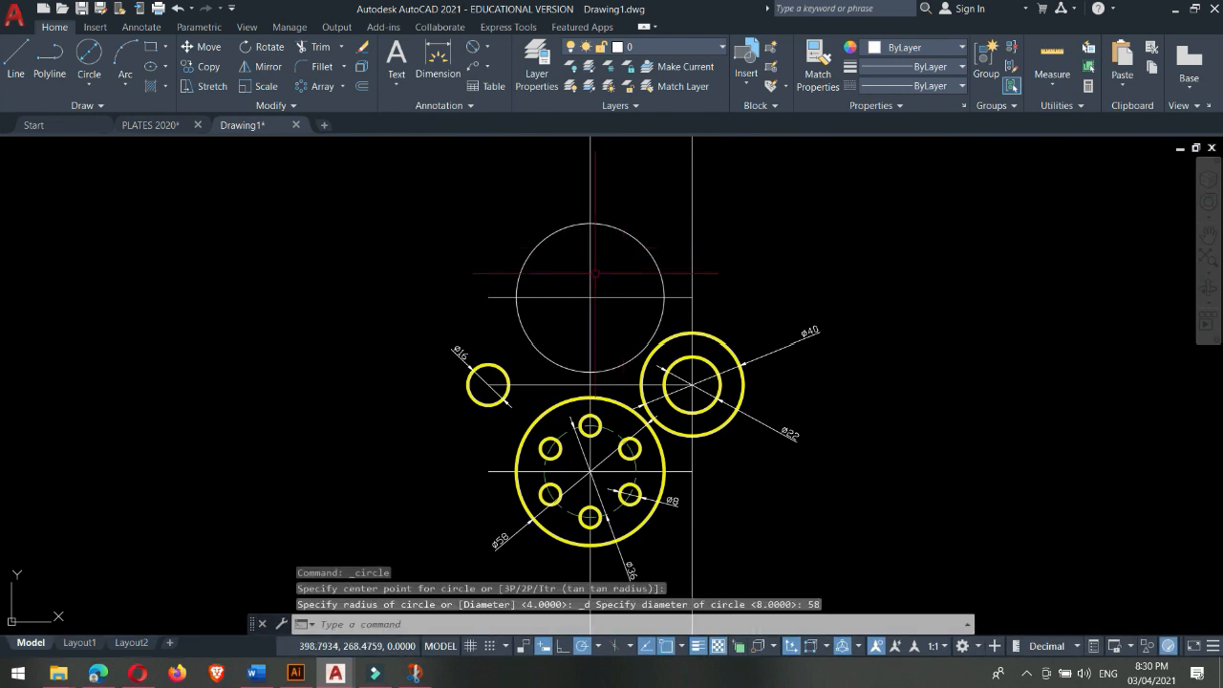
# - Check the upper hole circle in the PLATES 2020 reference and draw a concentric circle of diameter 20 inside Drawing1's upper circle
pyautogui.click(151, 124)
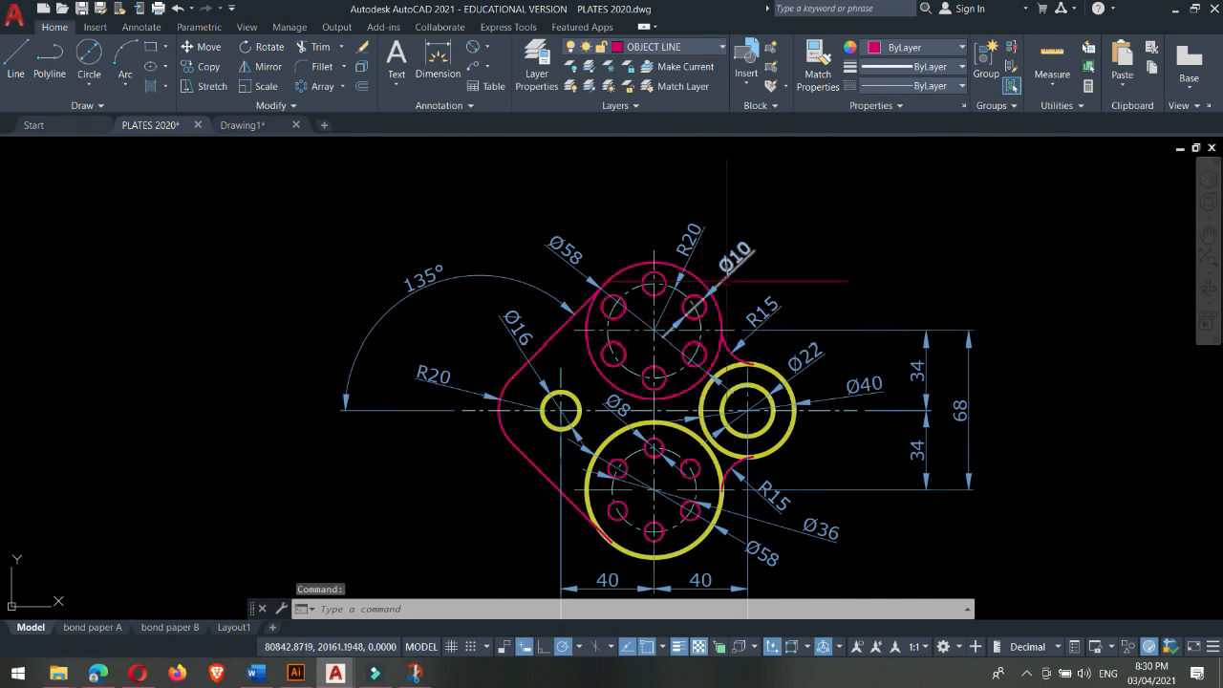
pyautogui.click(241, 124)
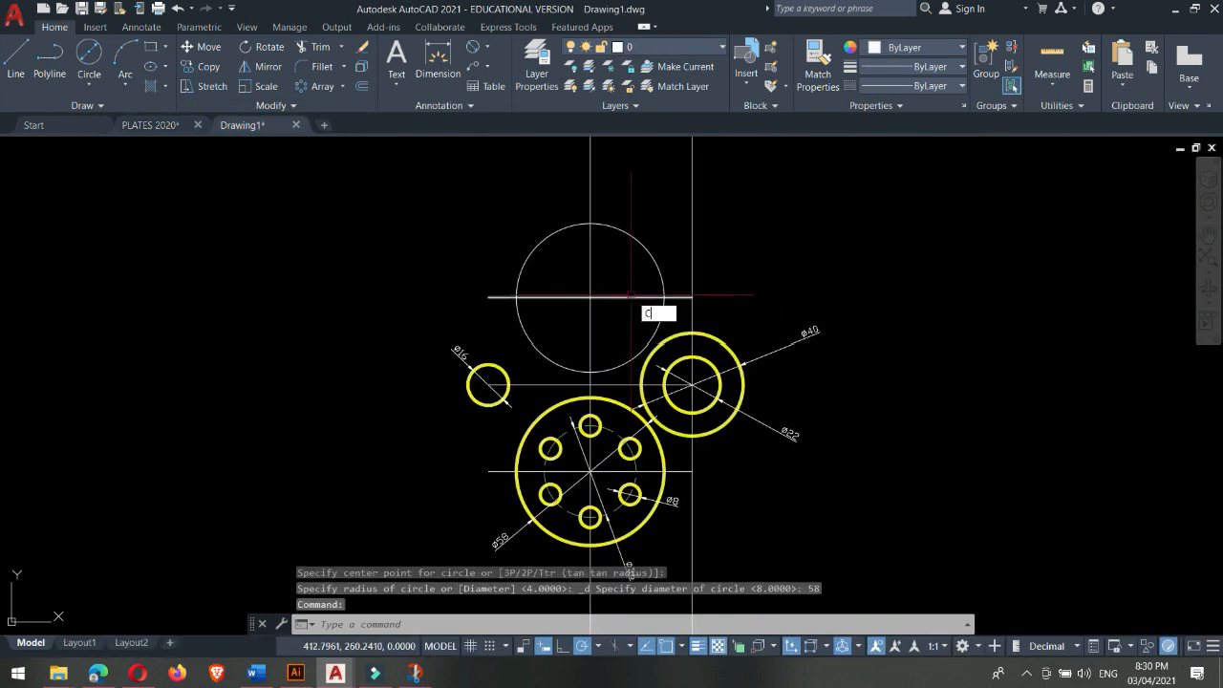
pyautogui.press('Return')
pyautogui.click(590, 296)
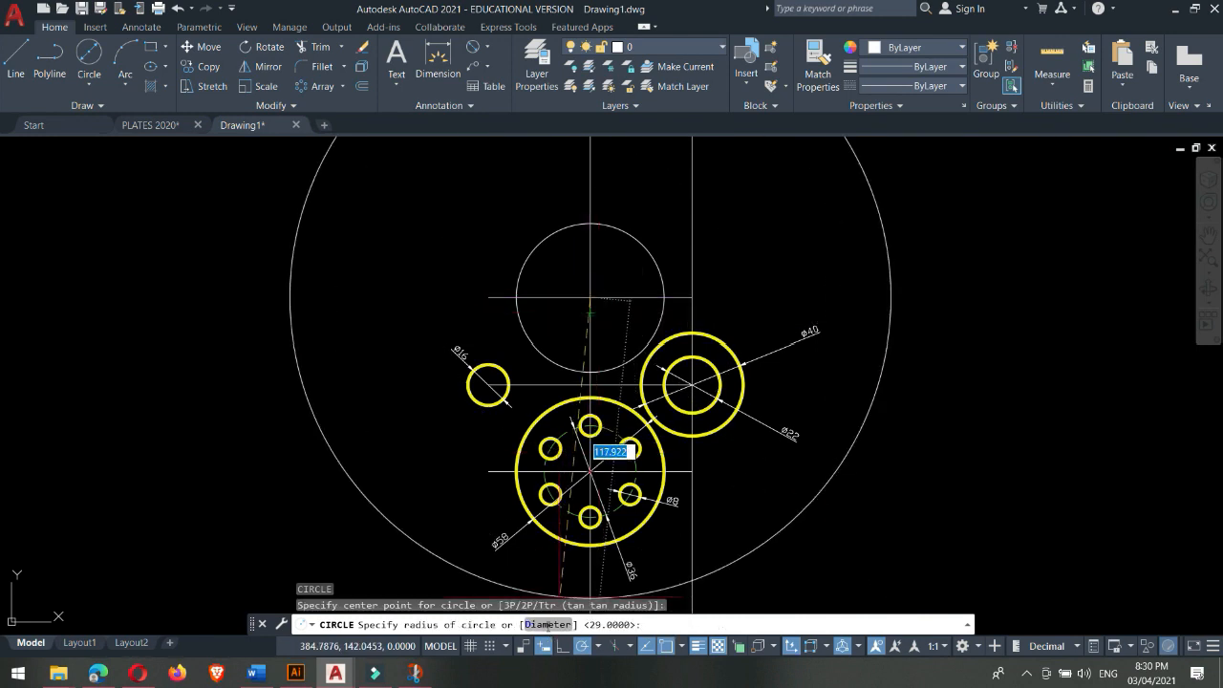
pyautogui.write('D')
pyautogui.press('Return')
pyautogui.write('20')
pyautogui.press('Return')
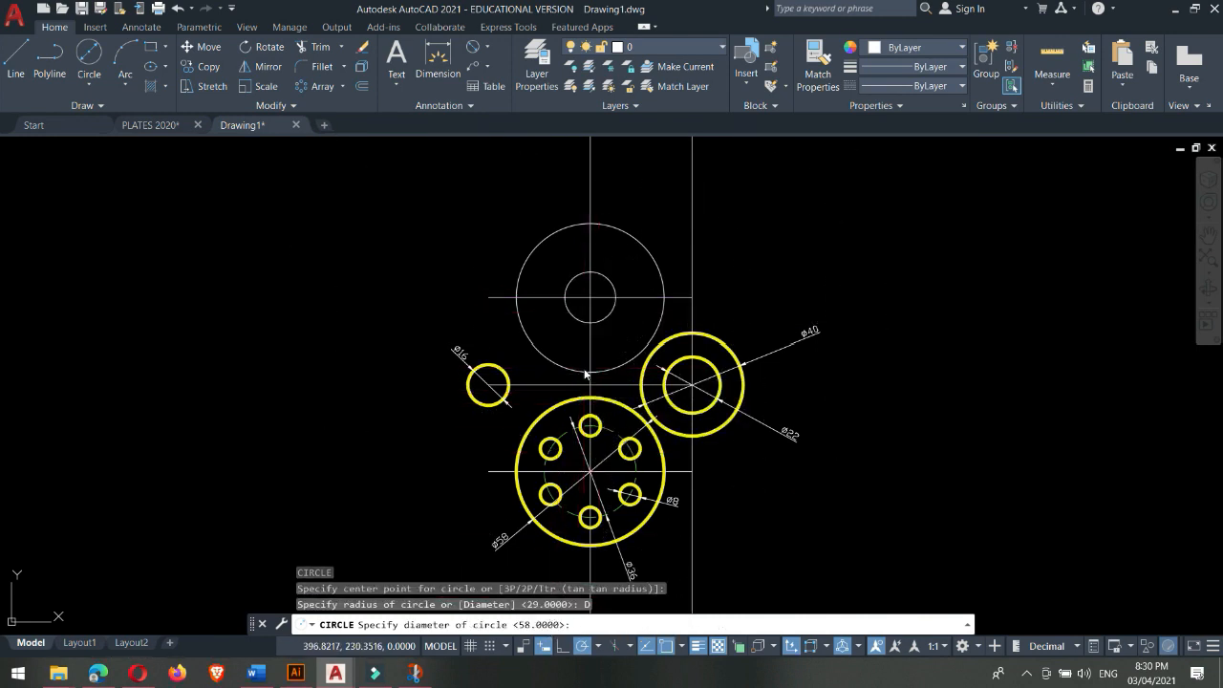
pyautogui.scroll(1, 630, 571)
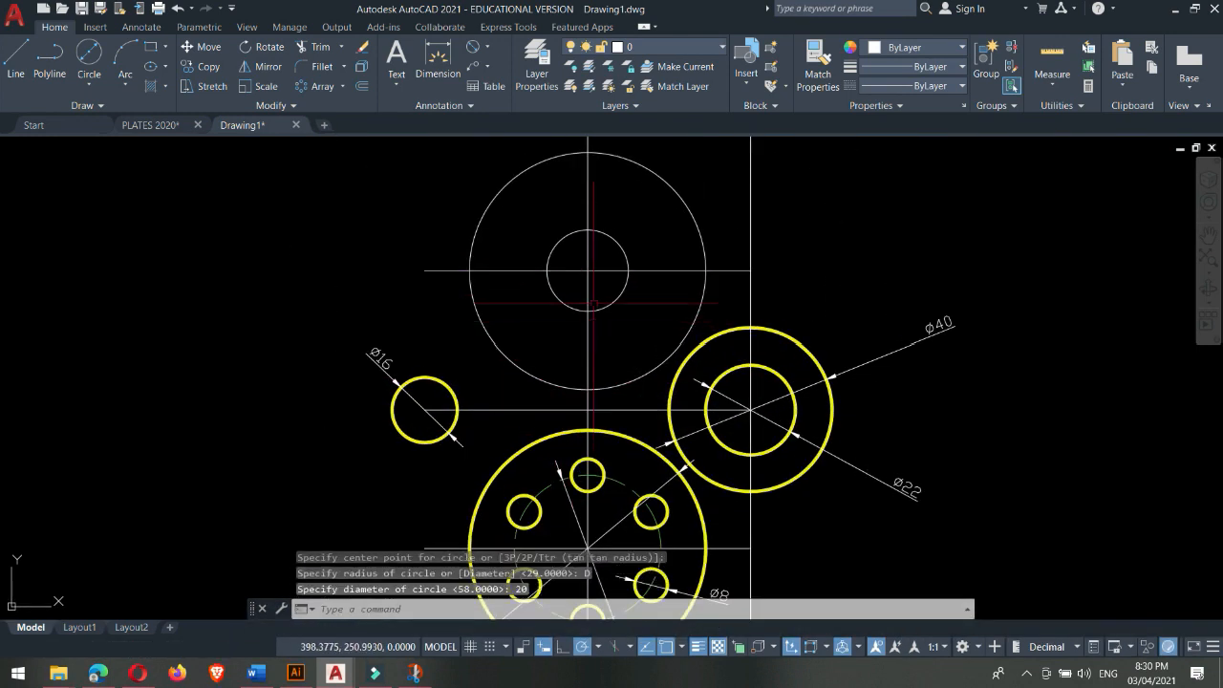
# - Check the upper hole circle's radius in PLATES 2020 and replace Drawing1's inner upper circle with a concentric circle of radius 20
pyautogui.click(148, 125)
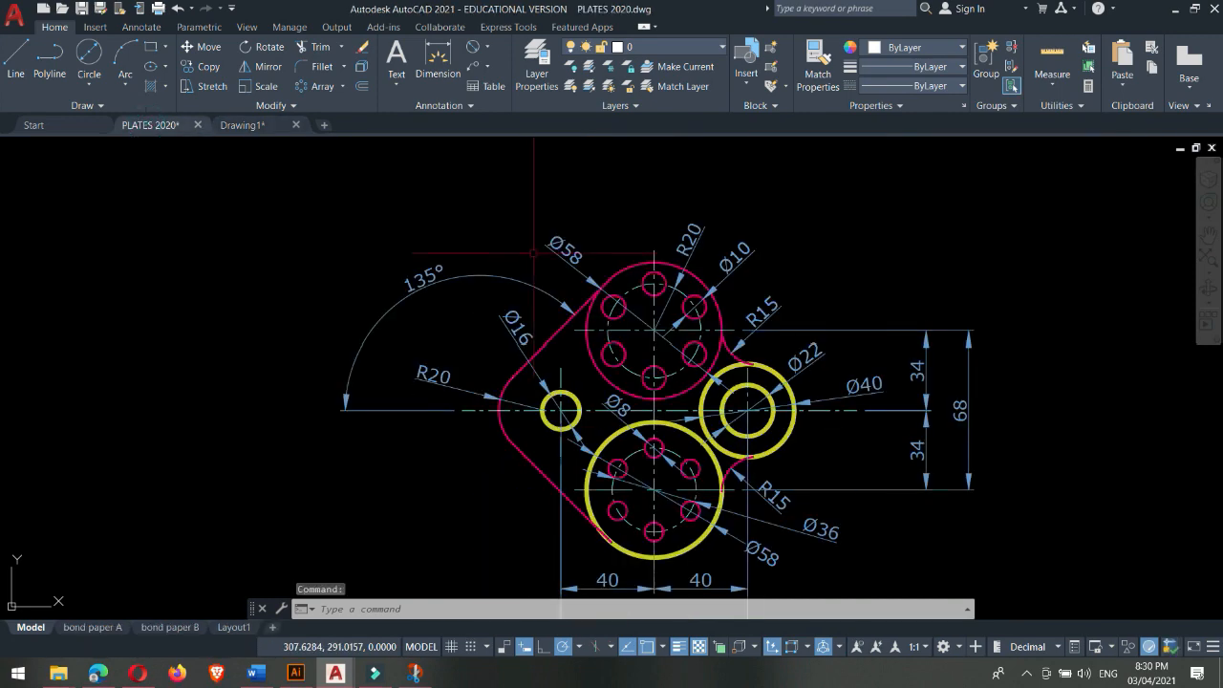
pyautogui.scroll(2, 706, 271)
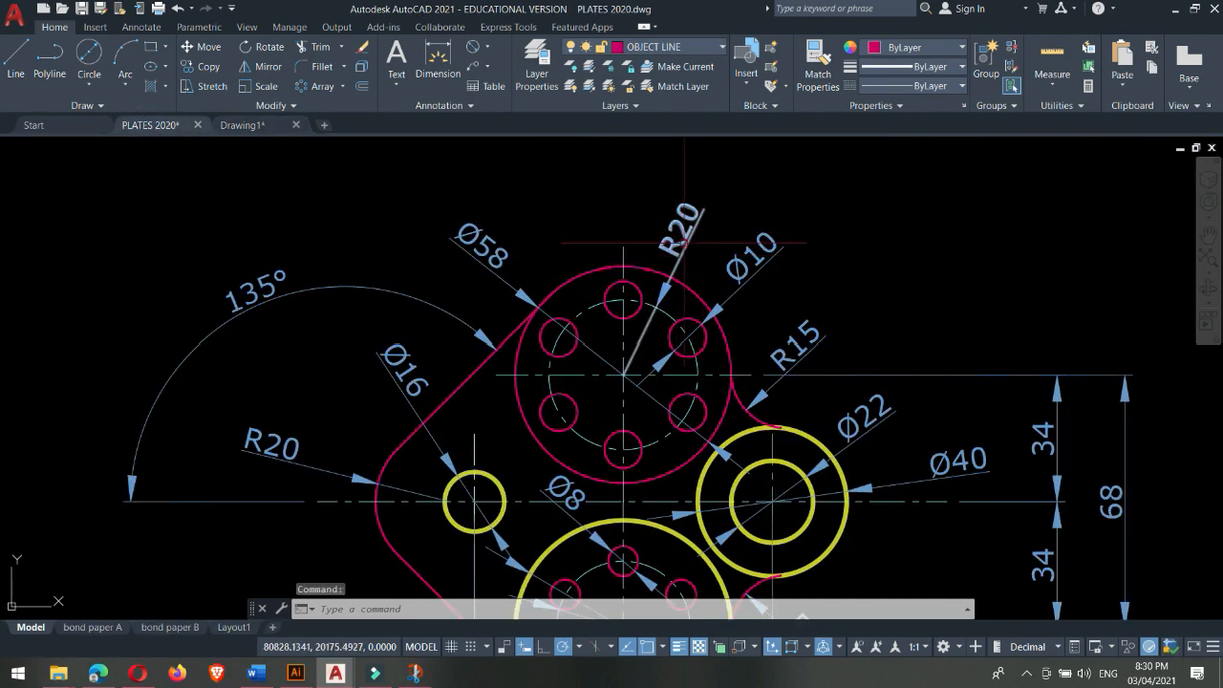
pyautogui.scroll(2, 683, 244)
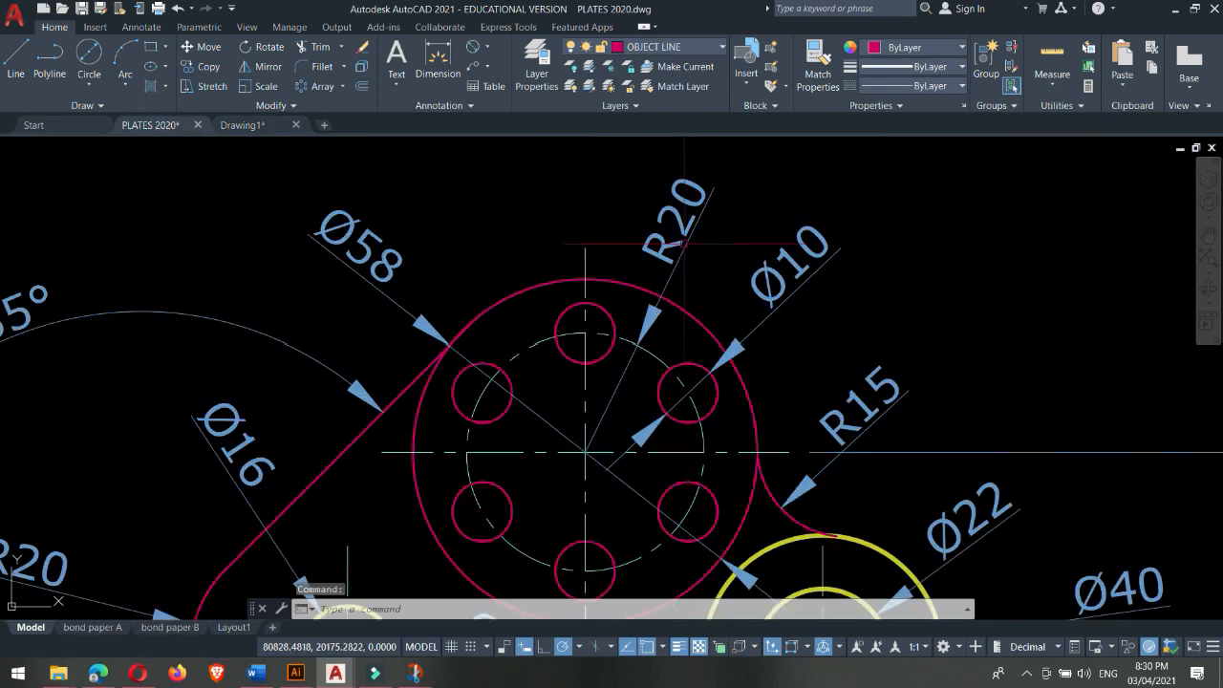
pyautogui.click(267, 125)
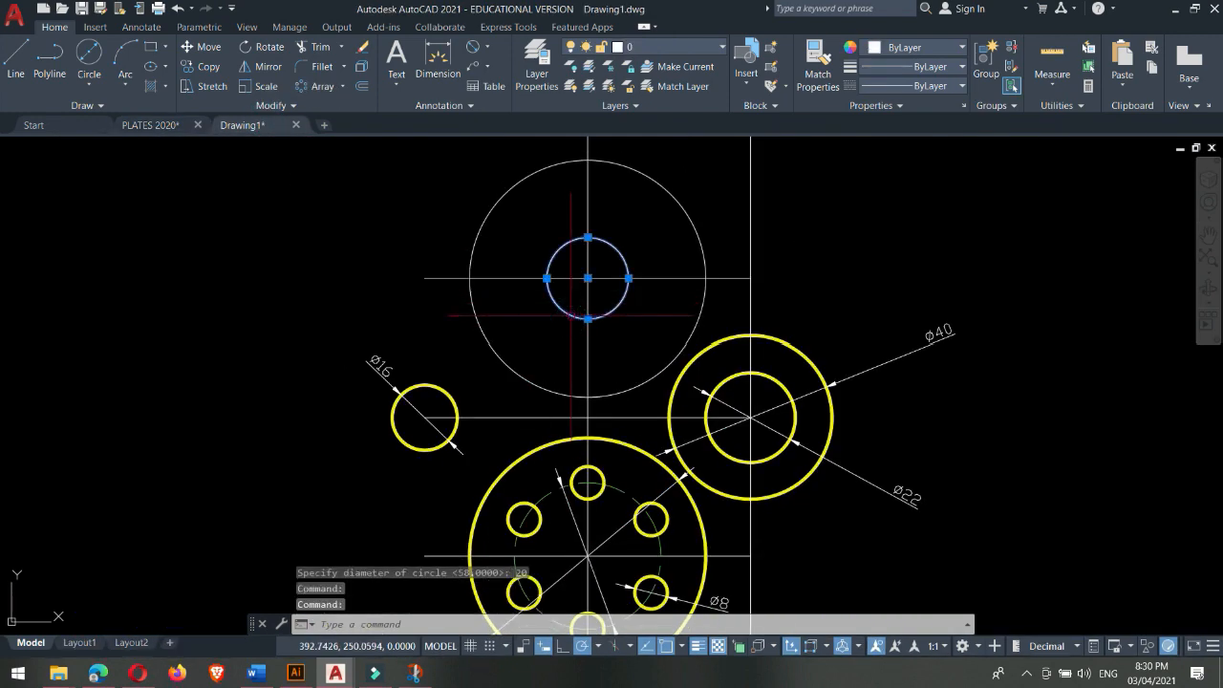
pyautogui.press('Delete')
pyautogui.write('c')
pyautogui.press('Return')
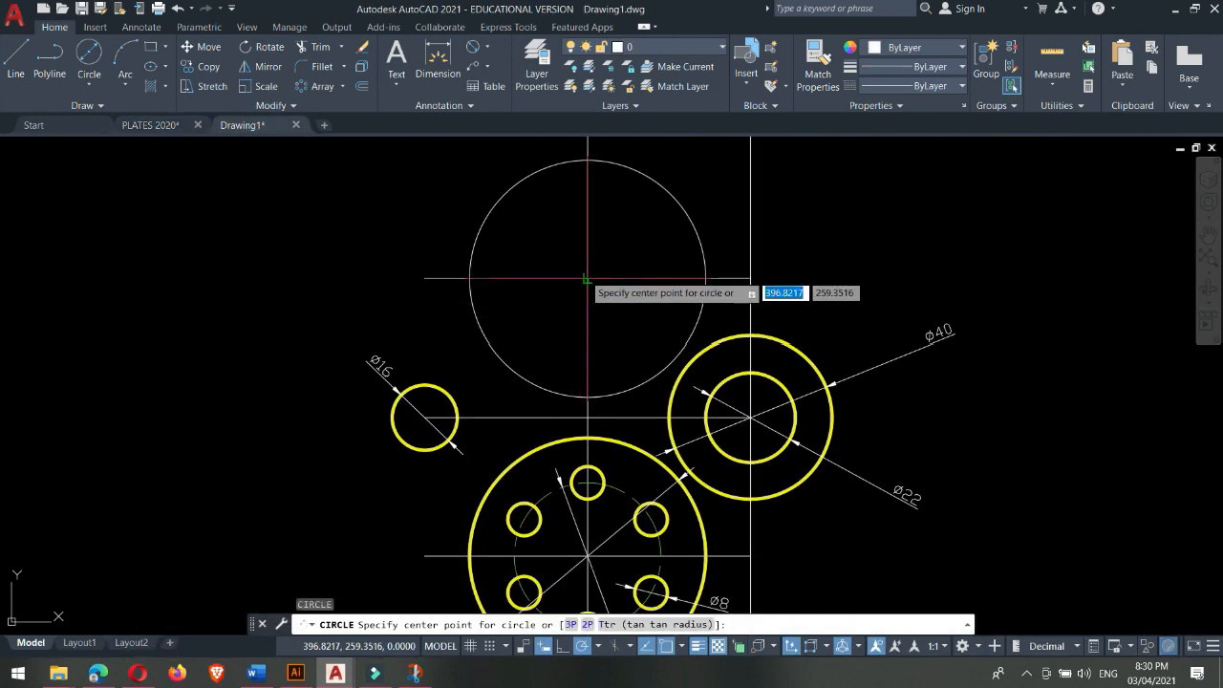
pyautogui.click(586, 279)
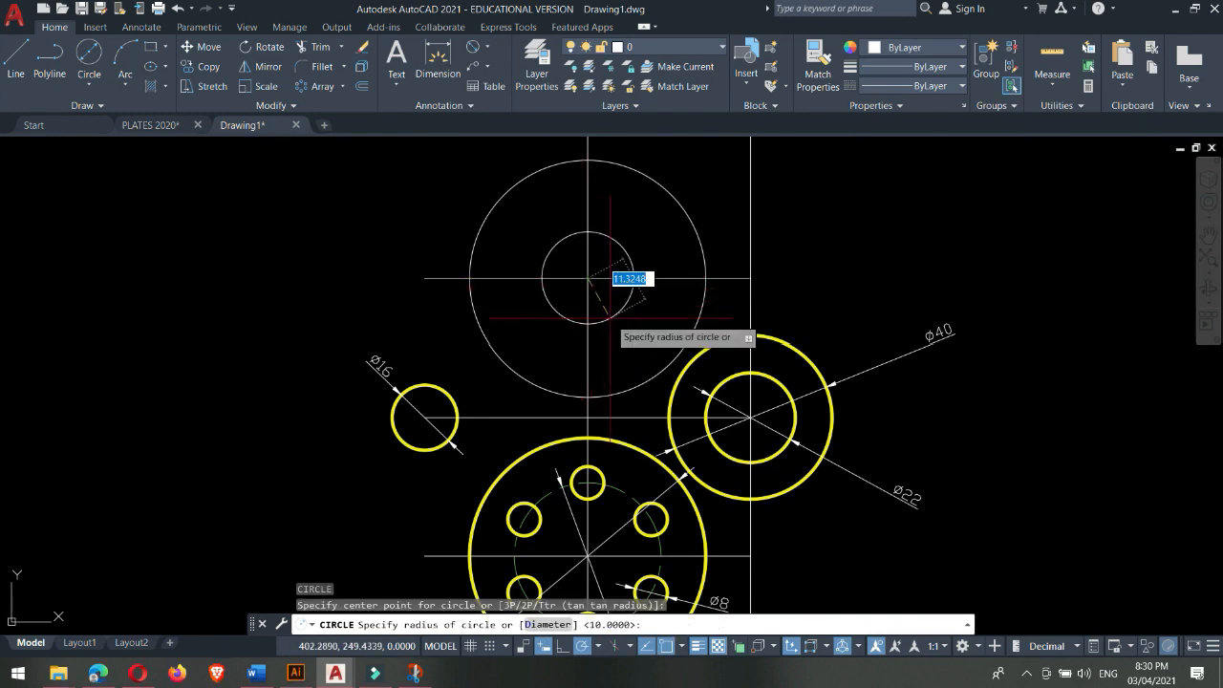
pyautogui.write('20')
pyautogui.press('Return')
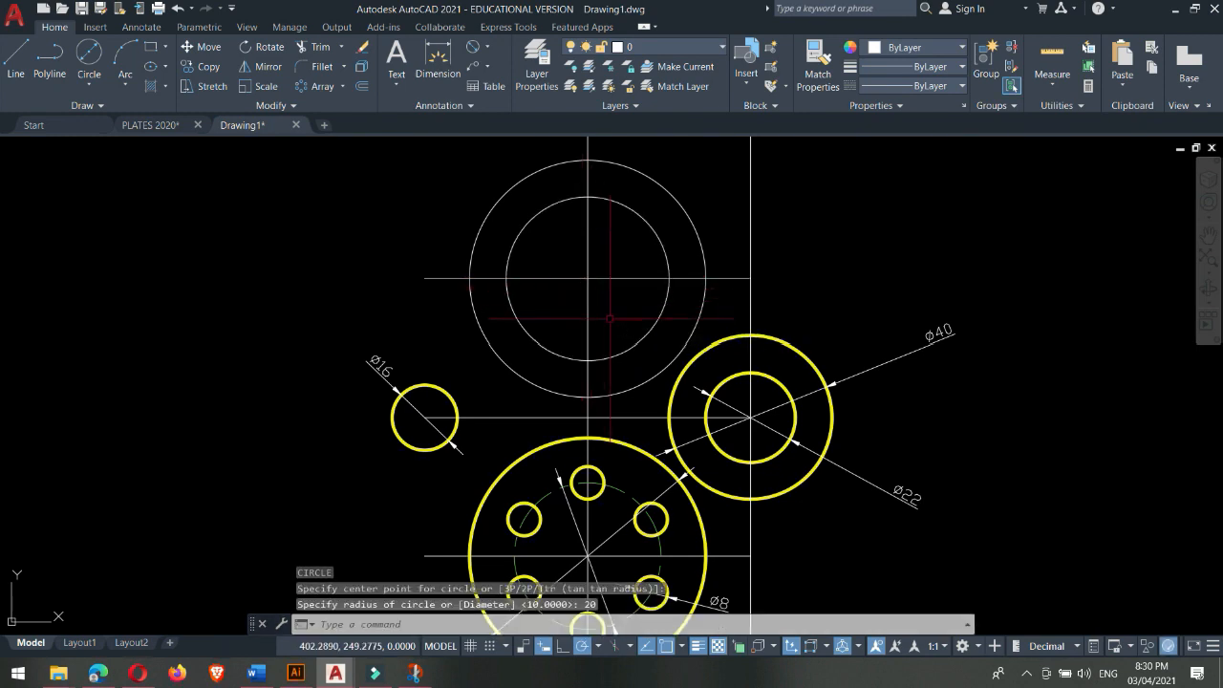
# - Draw a circle of diameter 10 centred on the uppermost point of the radius 20 circle
pyautogui.moveTo(609, 319); pyautogui.dragTo(565, 319, button='middle')
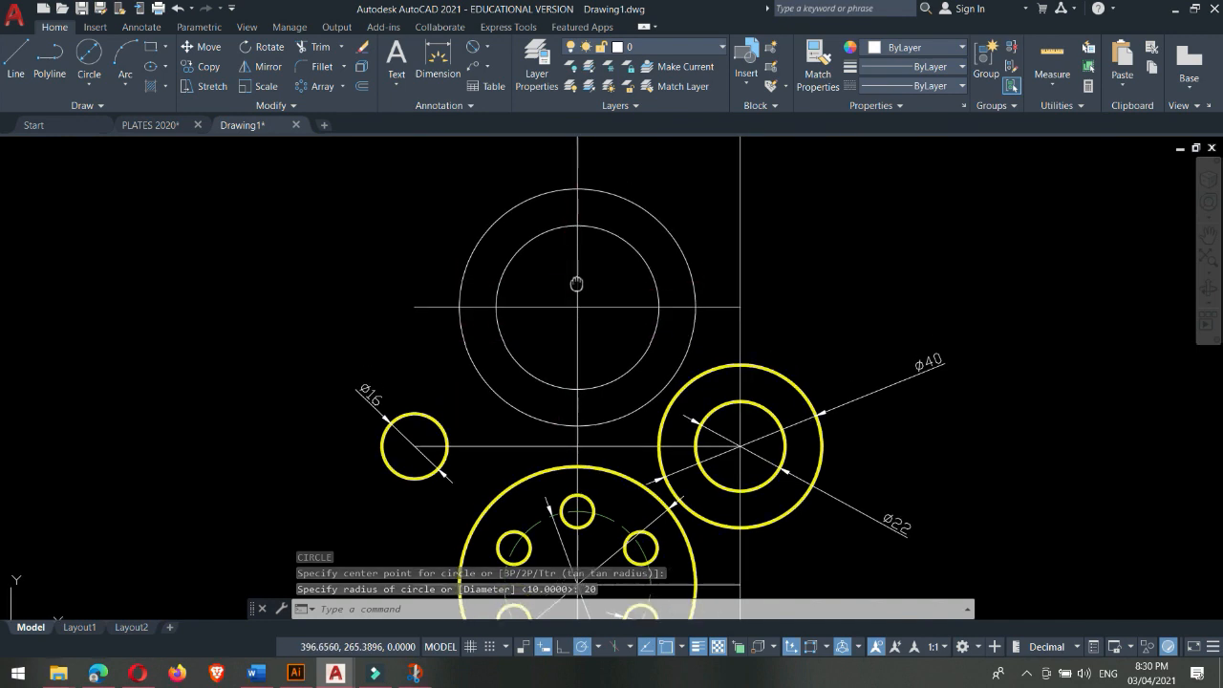
pyautogui.write('c')
pyautogui.press('Return')
pyautogui.click(577, 226)
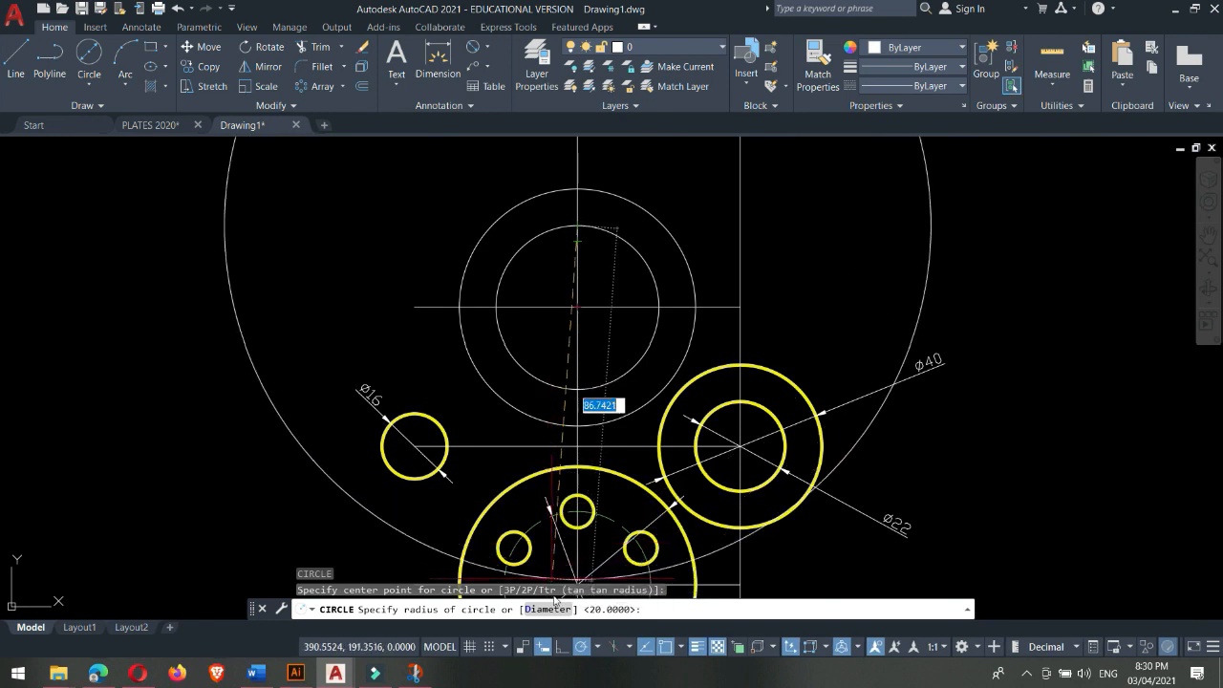
pyautogui.click(548, 609)
pyautogui.write('1')
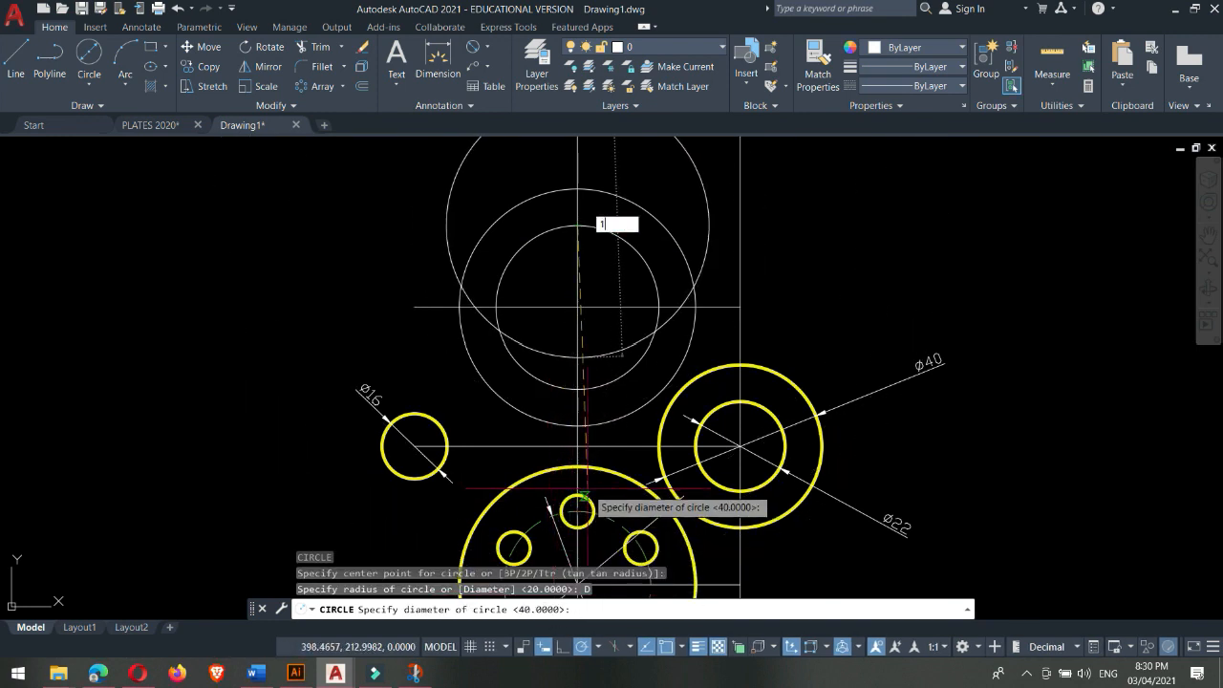
pyautogui.write('0')
pyautogui.press('Return')
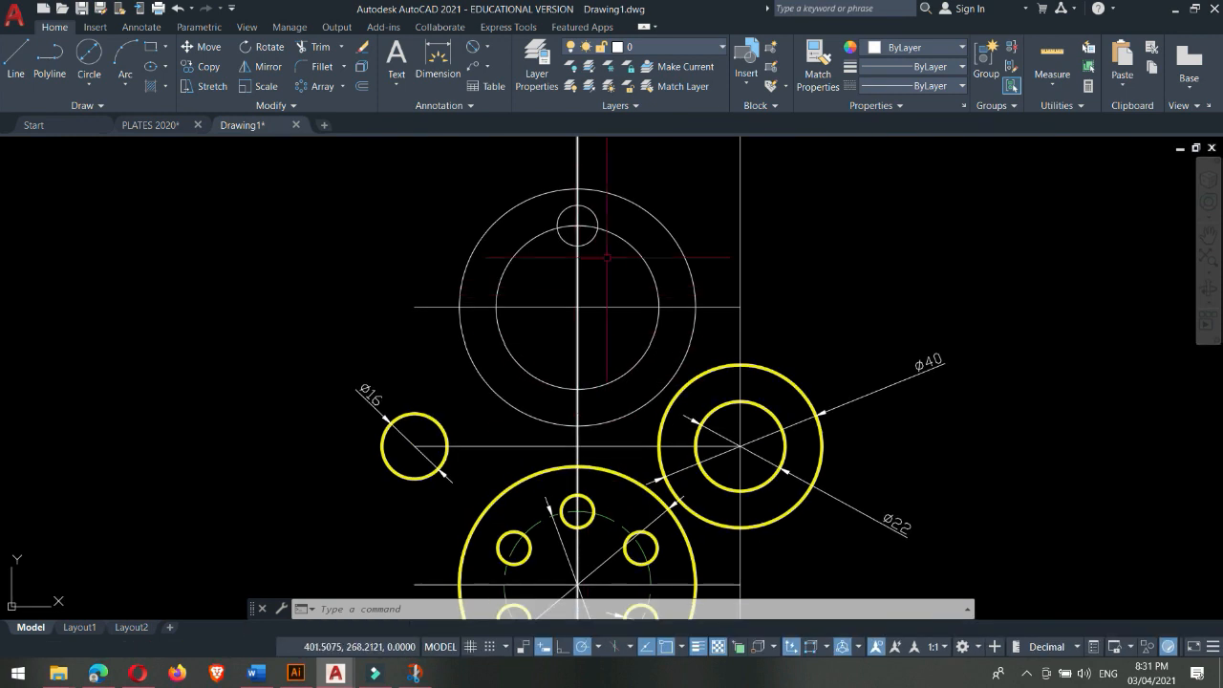
# - Match the properties of the Ø40 circle onto the upper plate's outer circle and the small hole at its top
pyautogui.write('ma')
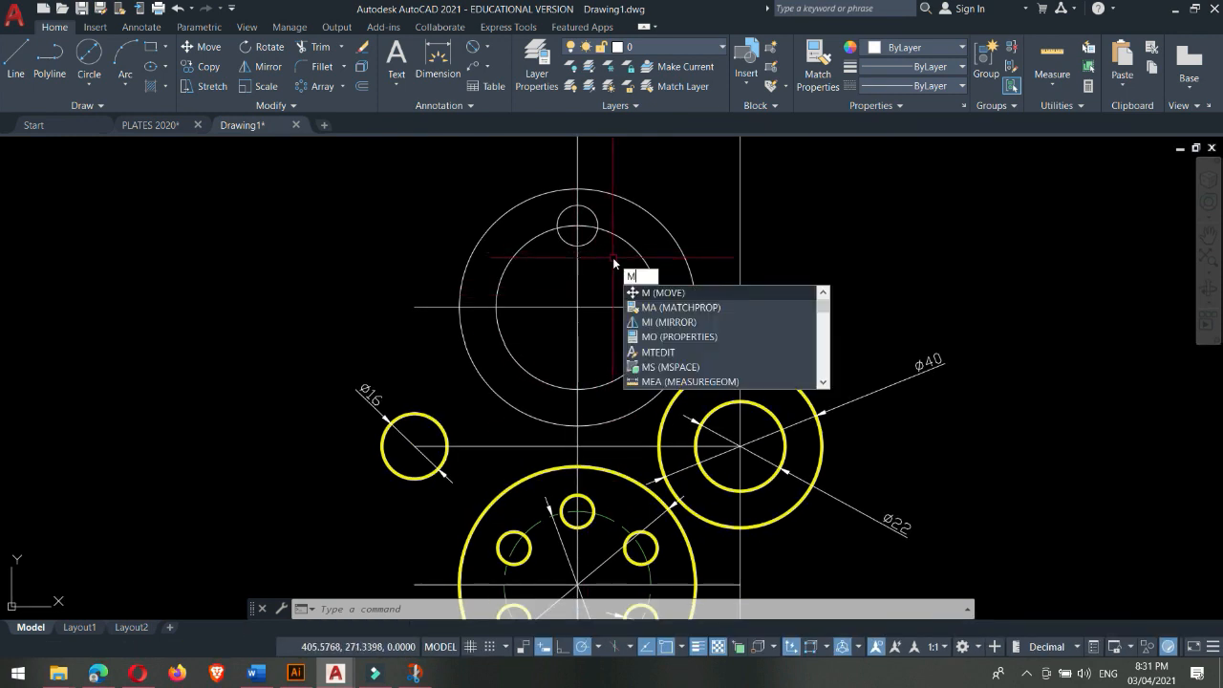
pyautogui.press('Return')
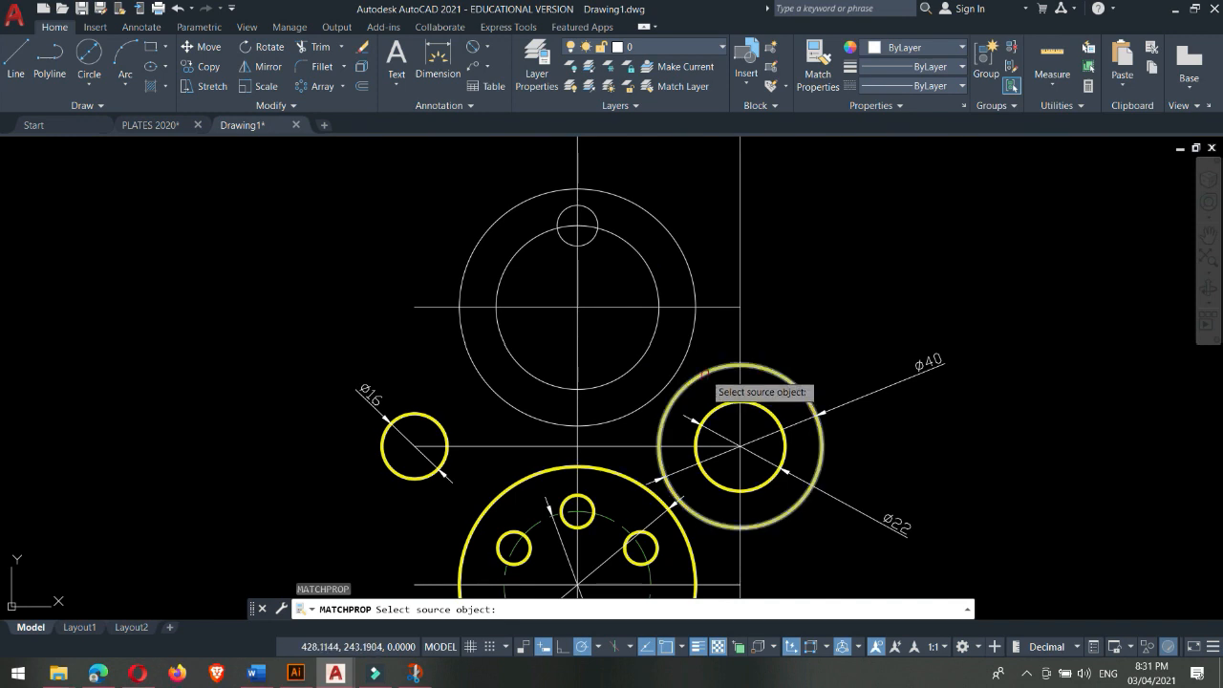
pyautogui.click(692, 378)
pyautogui.click(690, 342)
pyautogui.click(598, 224)
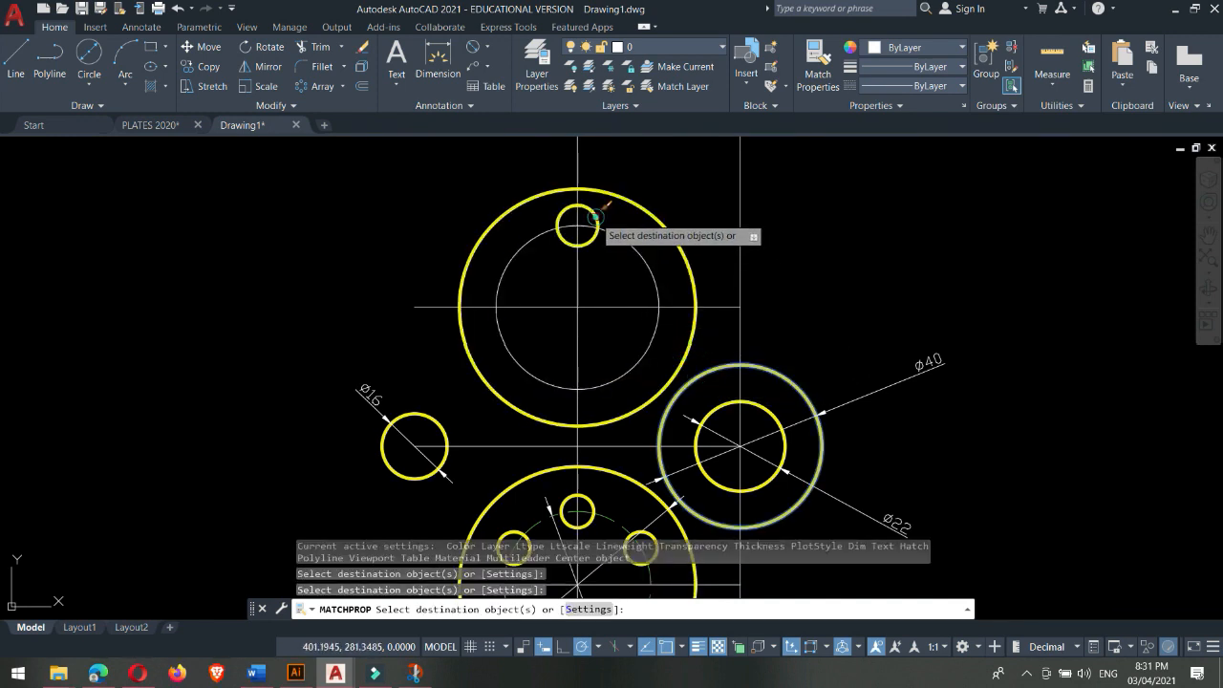
pyautogui.press('Escape')
# - Match the properties of the lower plate's dashed hole circle onto the upper radius 20 circle
pyautogui.moveTo(649, 284); pyautogui.dragTo(639, 241, button='middle')
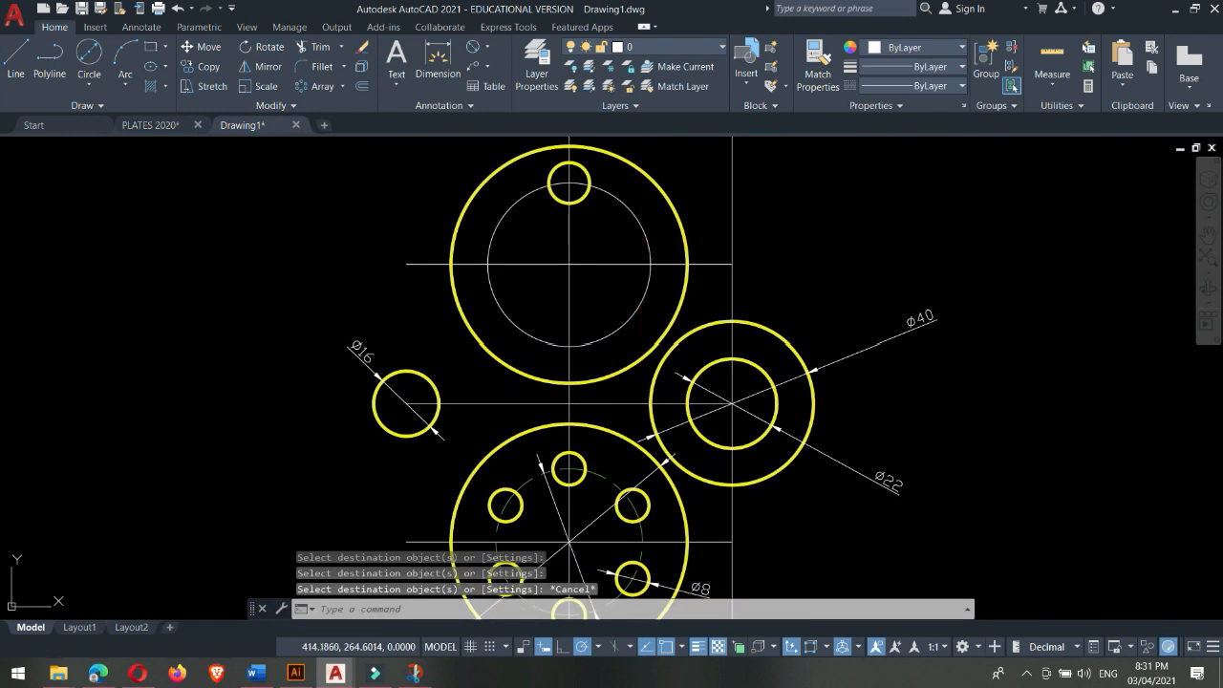
pyautogui.press('Return')
pyautogui.click(604, 472)
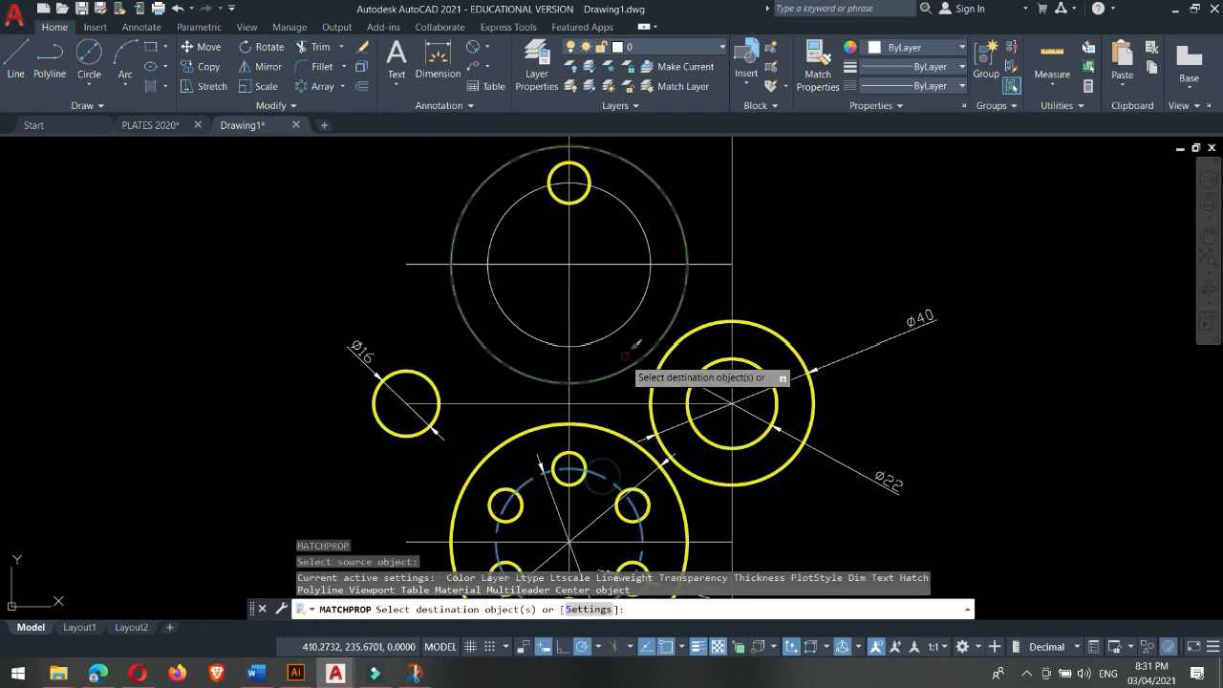
pyautogui.click(639, 306)
pyautogui.press('Escape')
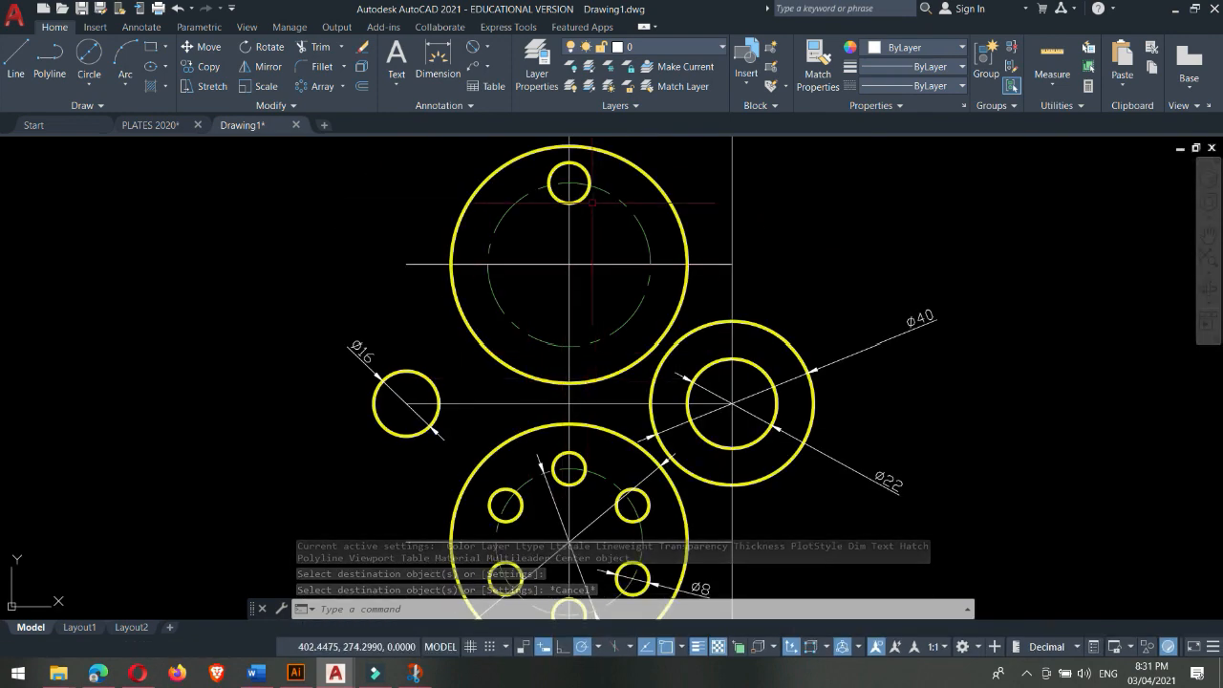
# - Create a polar array of the small upper hole around the upper circle's centre with 6 items over 360 degrees
pyautogui.moveTo(588, 207); pyautogui.dragTo(597, 224, button='middle')
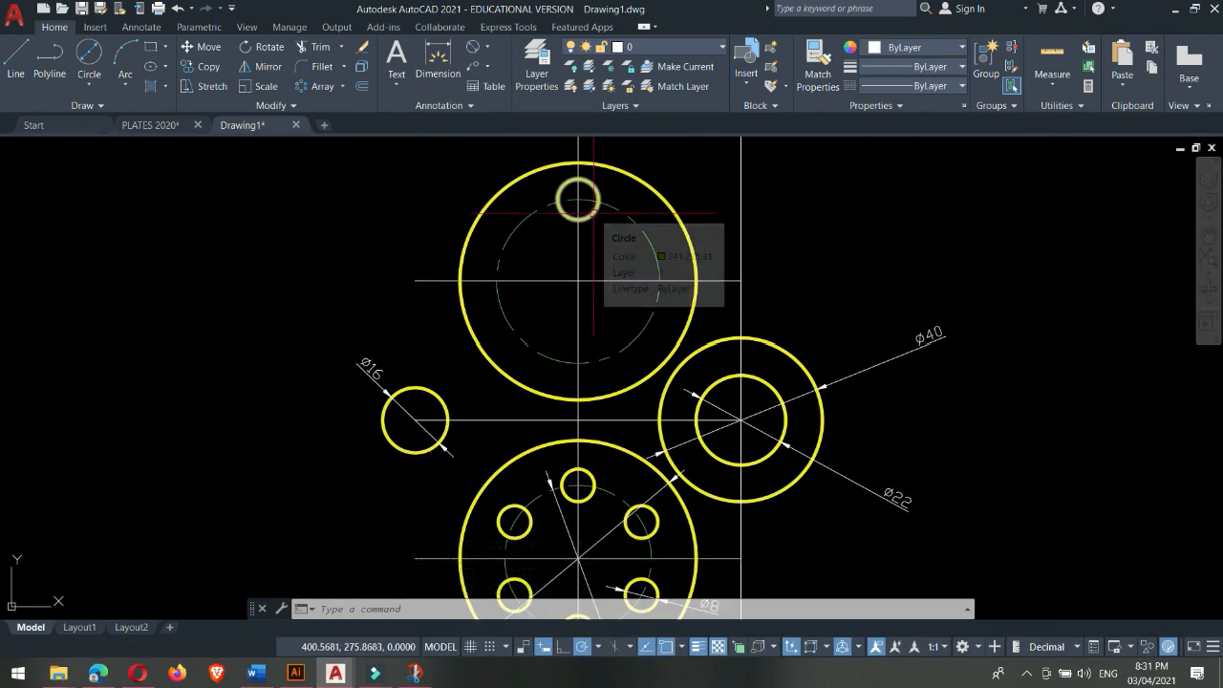
pyautogui.click(593, 214)
pyautogui.click(317, 87)
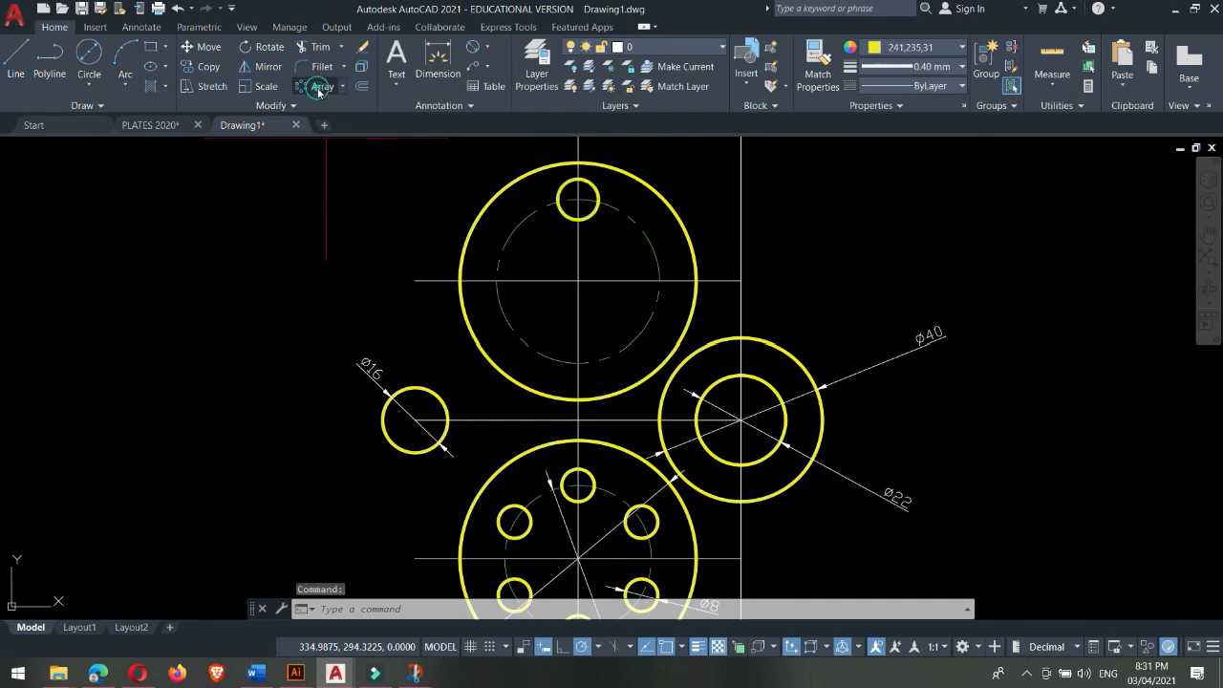
pyautogui.click(579, 281)
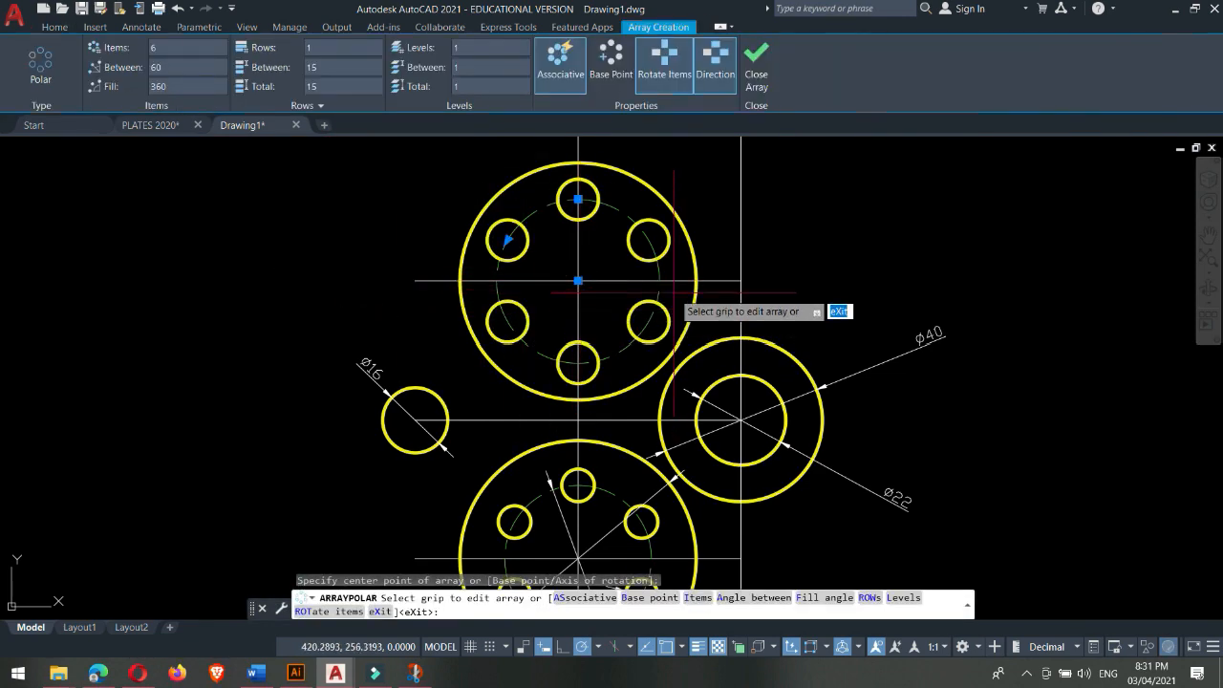
pyautogui.press('Escape')
# - Examine the outline's R20 arc, slanted edges and angle dimension in the PLATES 2020 reference drawing
pyautogui.scroll(-4, 674, 286)
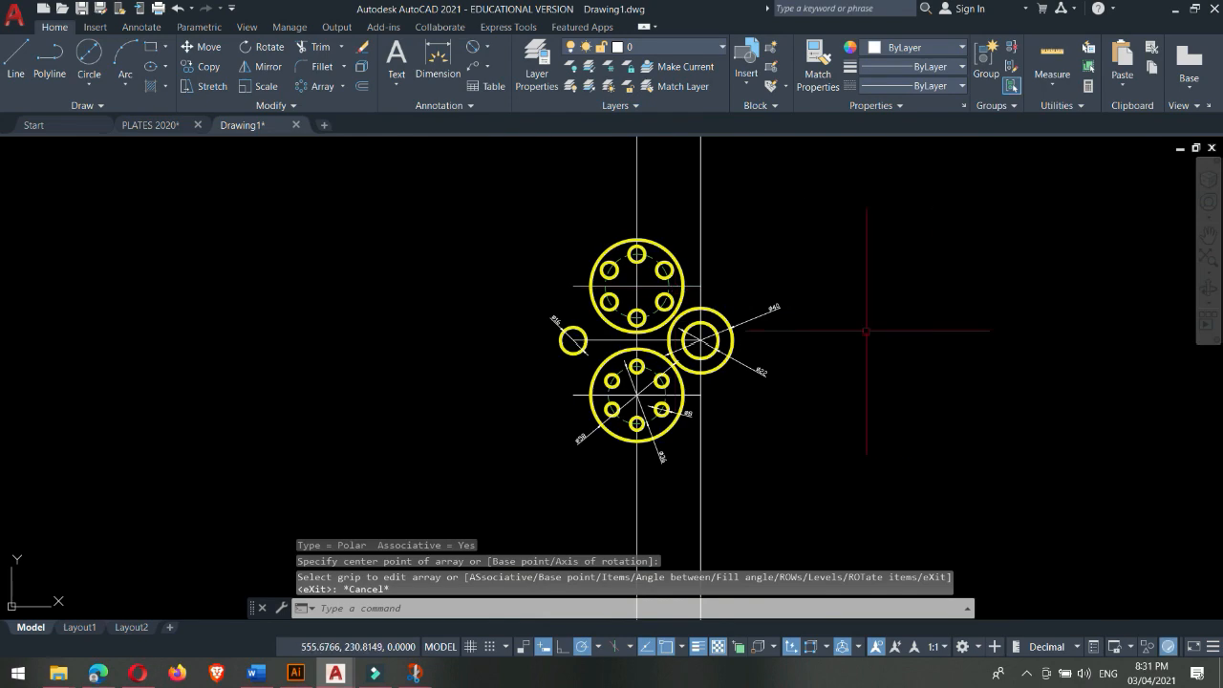
pyautogui.scroll(2, 833, 330)
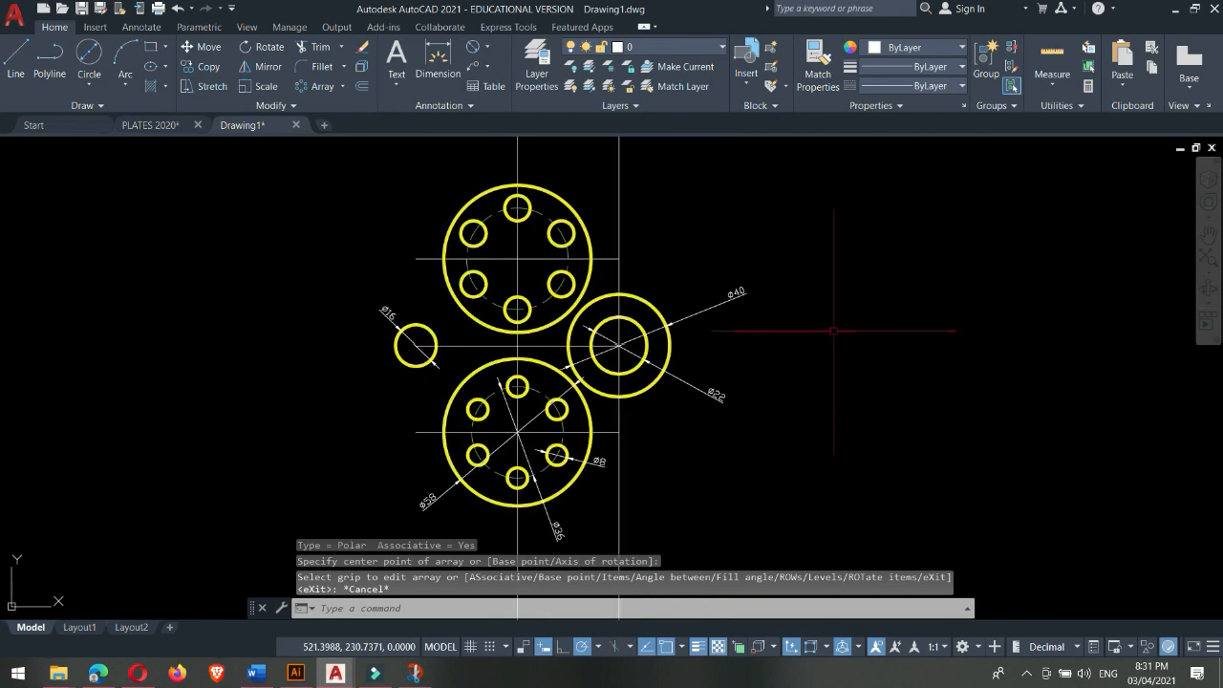
pyautogui.click(150, 125)
pyautogui.scroll(-2, 597, 288)
pyautogui.moveTo(585, 384); pyautogui.dragTo(574, 312, button='middle')
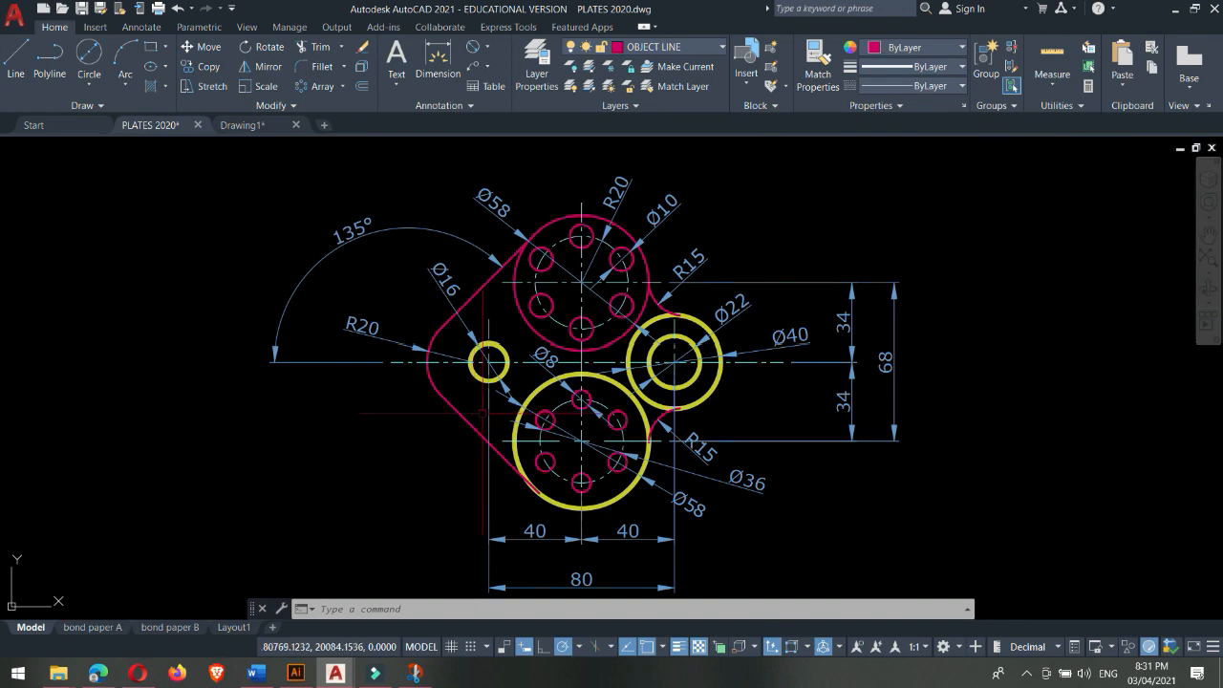
pyautogui.scroll(3, 482, 413)
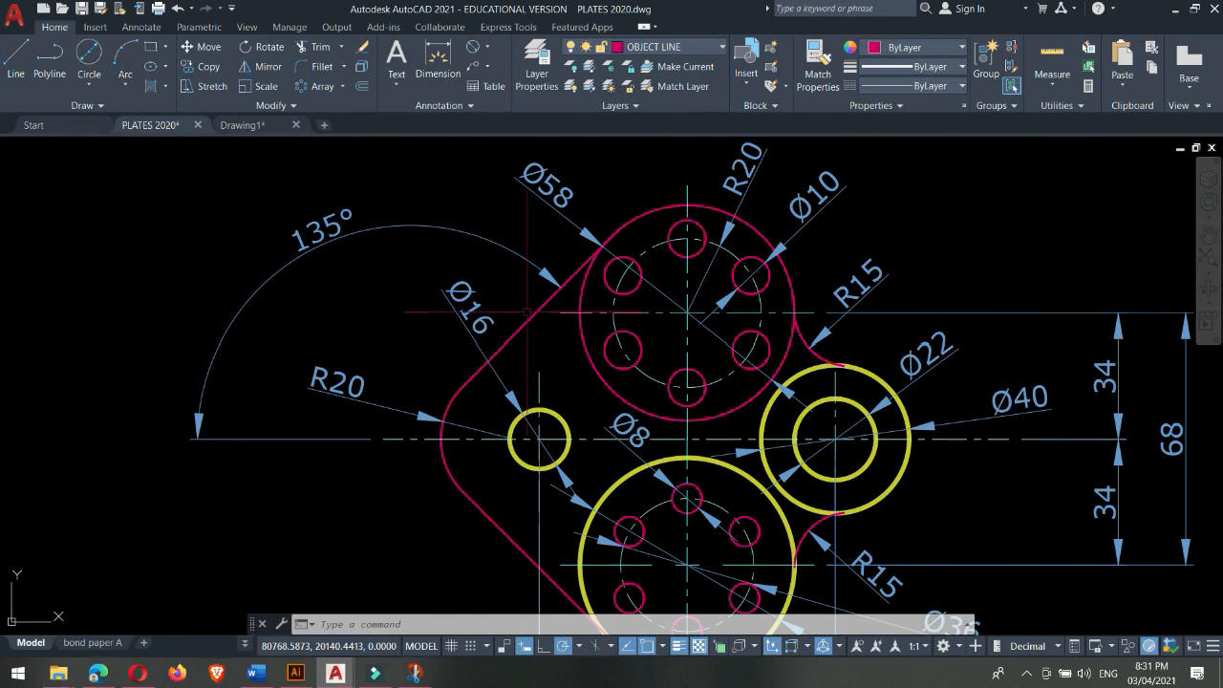
pyautogui.scroll(-2, 454, 363)
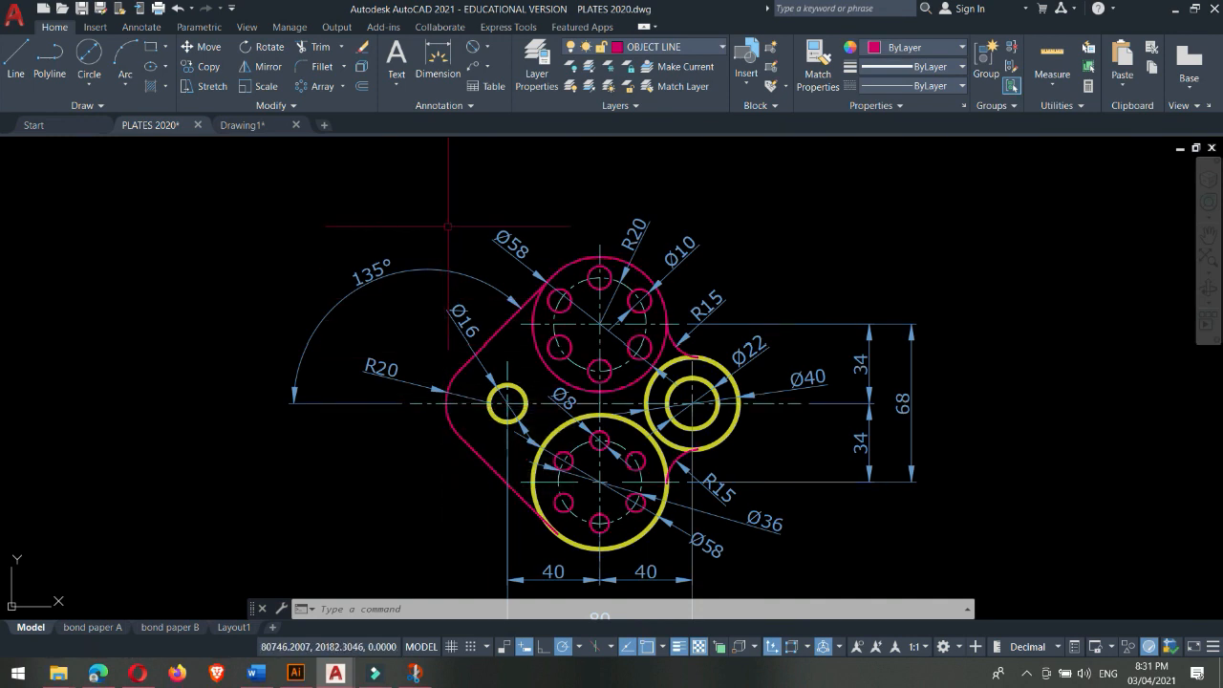
# - Draw a vertical line about 90.5 long upward from the leftmost point of the R20 arc in PLATES 2020
pyautogui.press('Return')
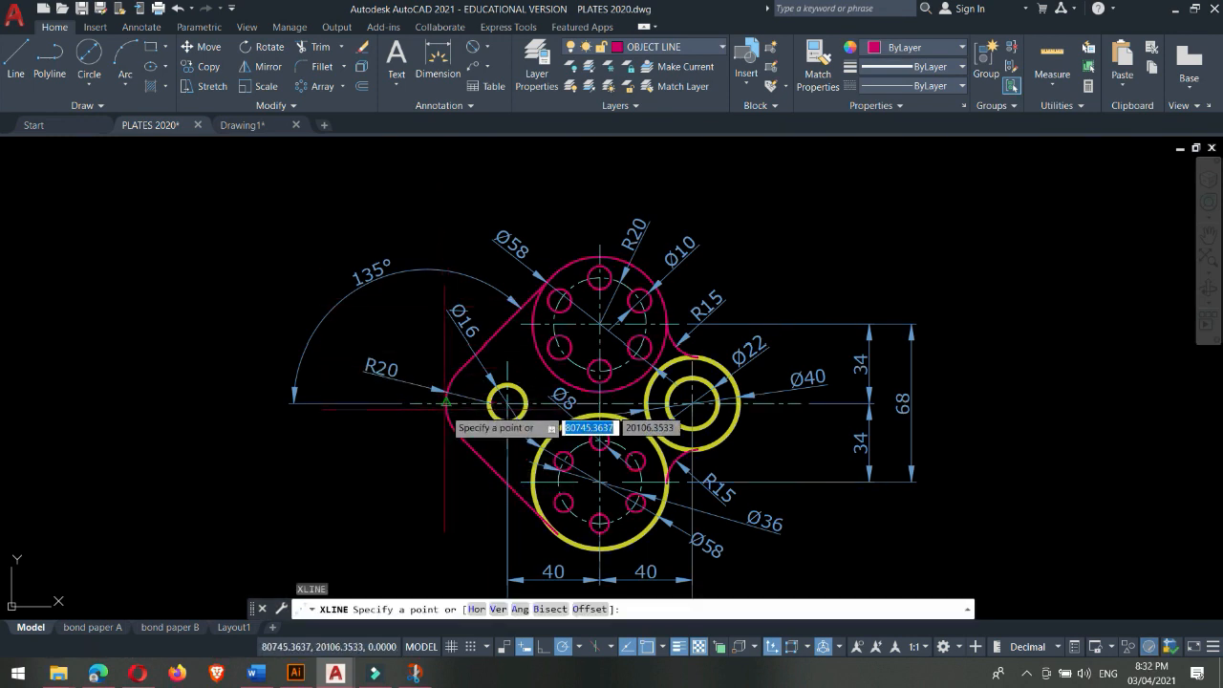
pyautogui.press('Escape')
pyautogui.write('L')
pyautogui.press('Return')
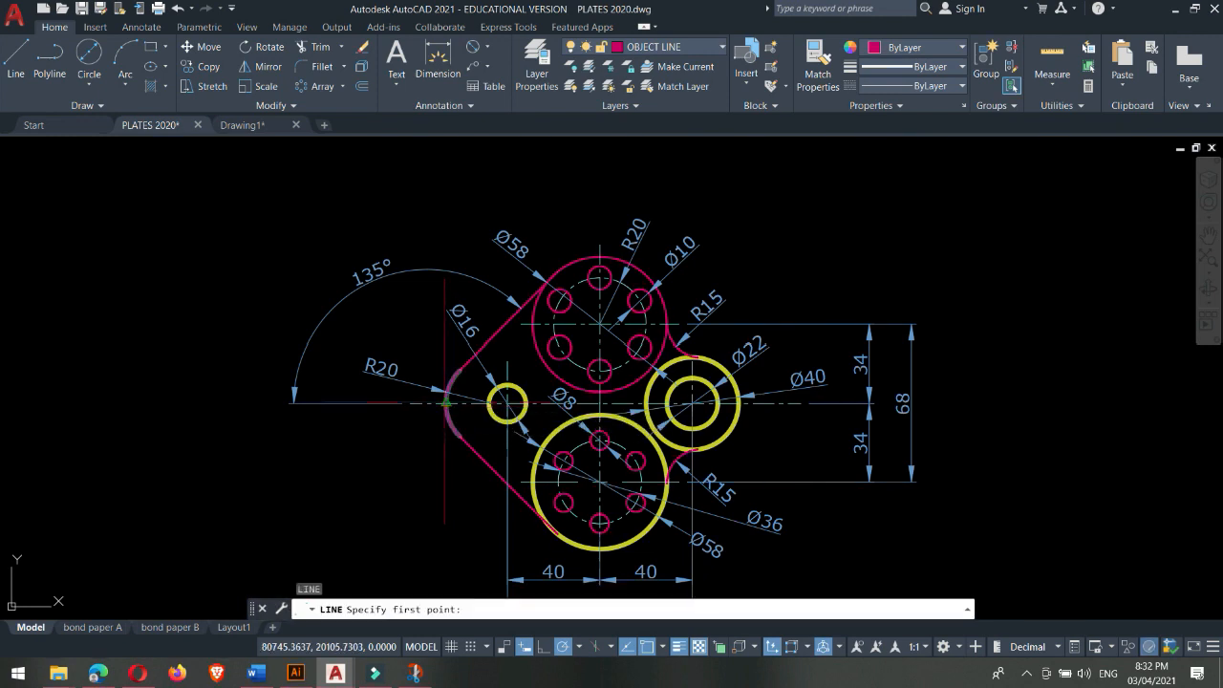
pyautogui.click(447, 402)
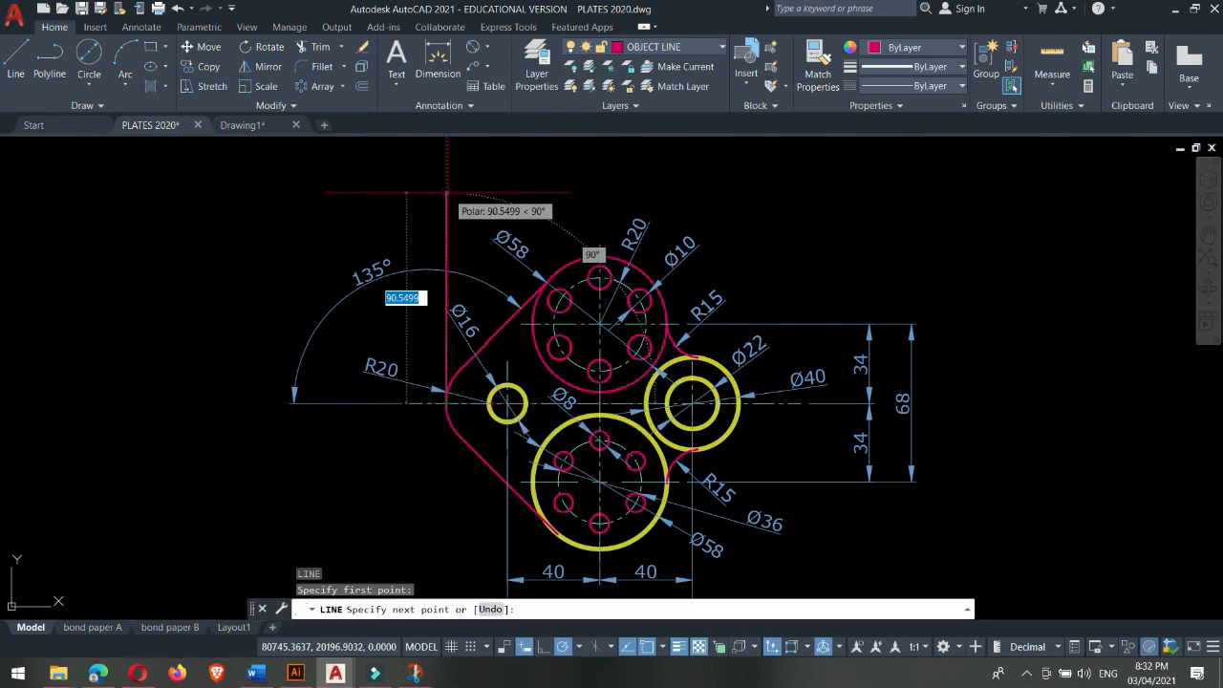
pyautogui.click(446, 192)
pyautogui.press('Escape')
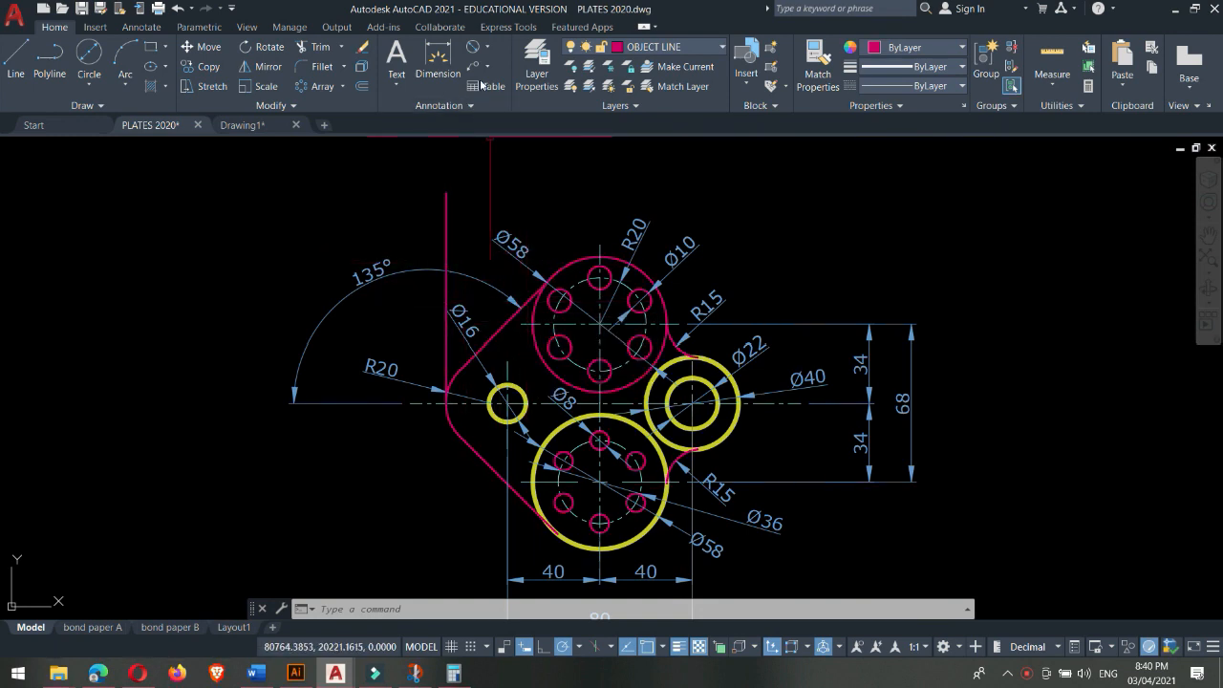
# - Add an angular dimension between the vertical line and the upper slanted edge in PLATES 2020, and return to Drawing1
pyautogui.click(486, 48)
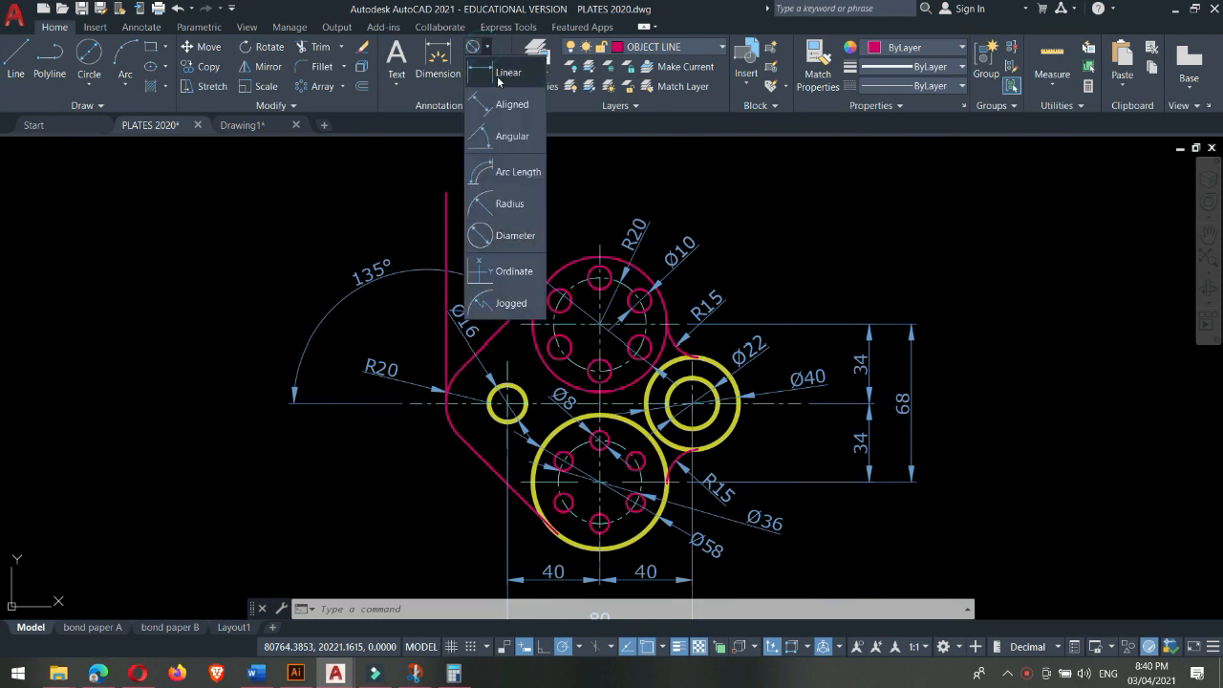
pyautogui.click(517, 141)
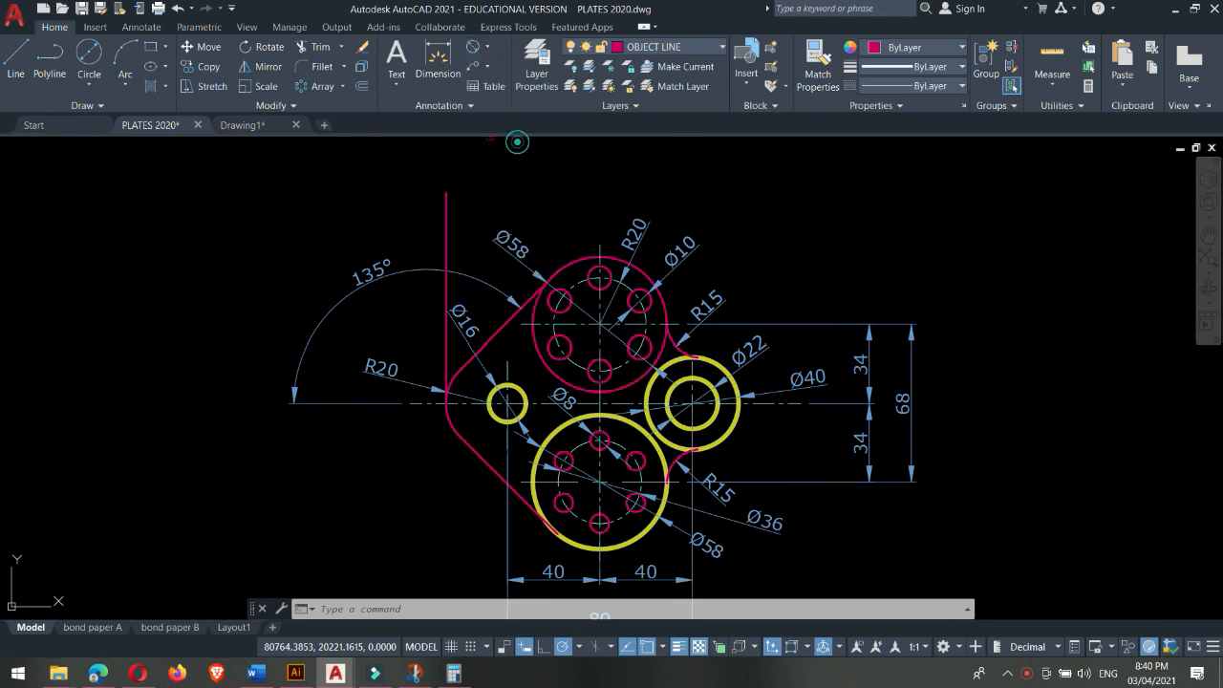
pyautogui.click(446, 228)
pyautogui.click(533, 296)
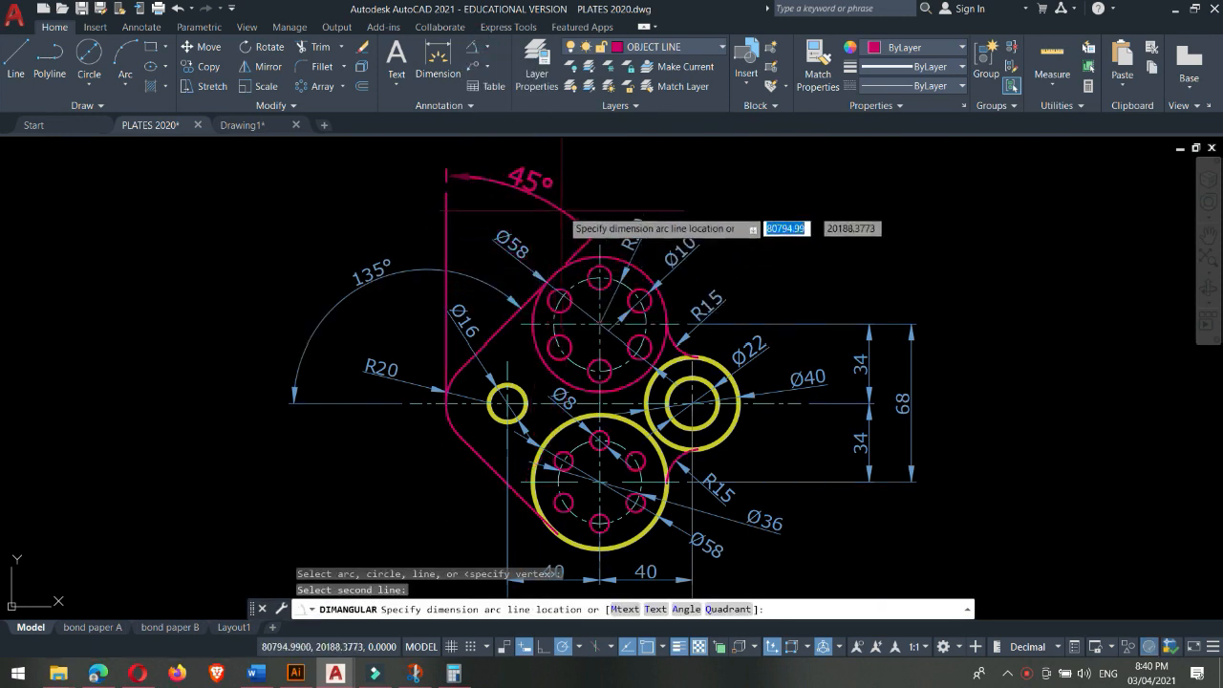
pyautogui.click(573, 191)
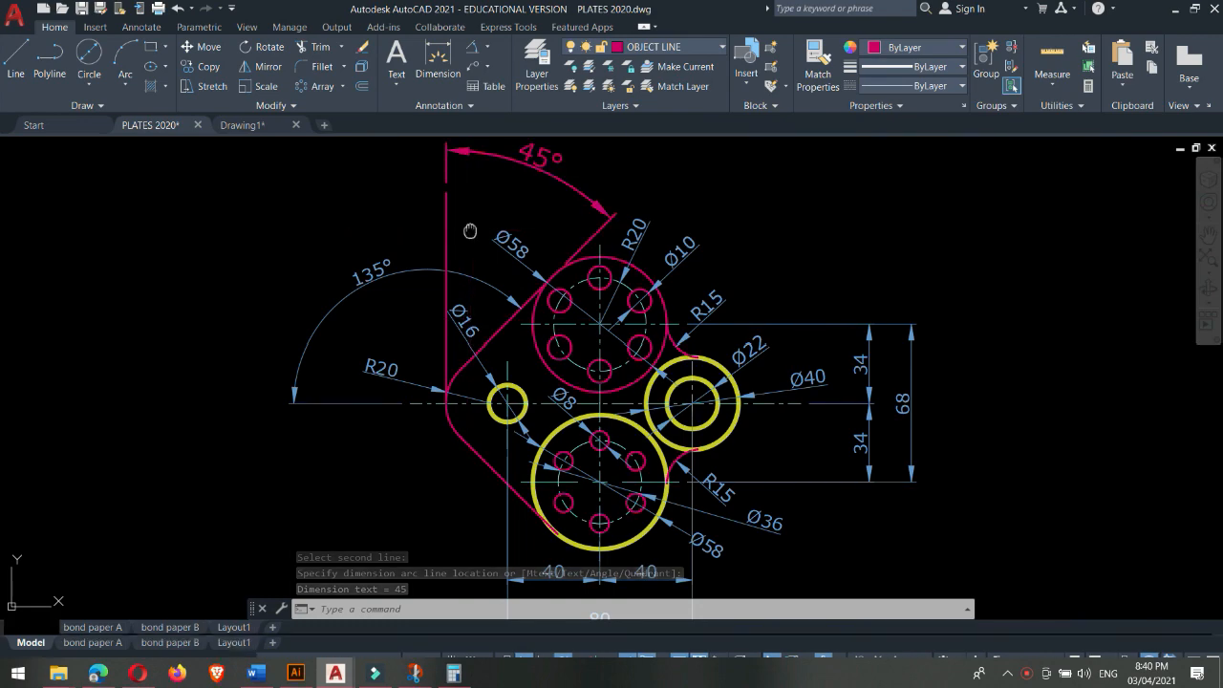
pyautogui.moveTo(469, 214)
pyautogui.mouseDown(button='middle')
pyautogui.moveTo(471, 288)
pyautogui.moveTo(471, 268)
pyautogui.mouseUp(button='middle')
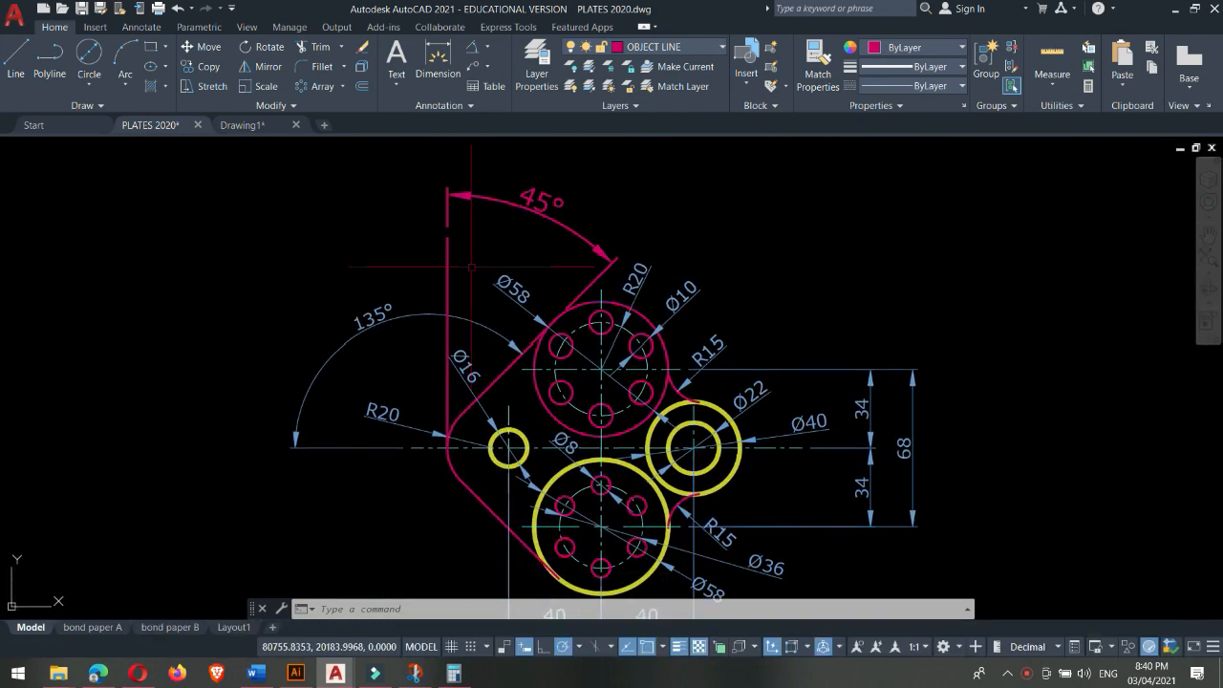
pyautogui.click(258, 127)
pyautogui.moveTo(445, 218); pyautogui.dragTo(499, 280, button='middle')
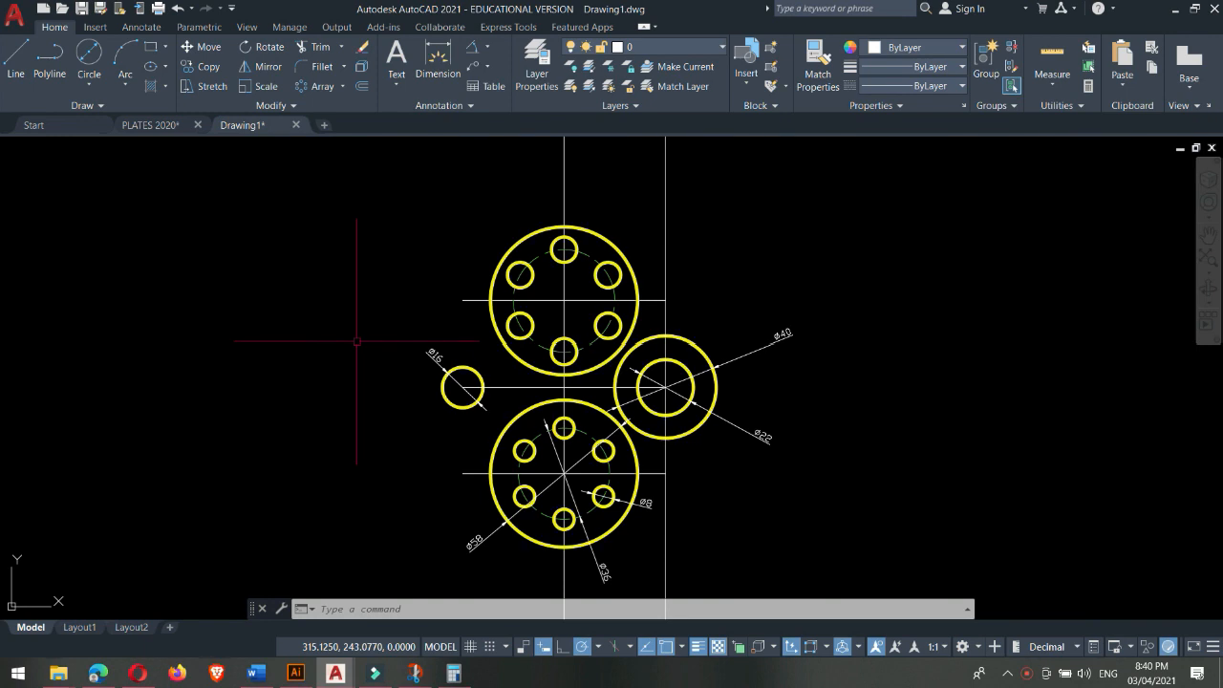
pyautogui.write('XL')
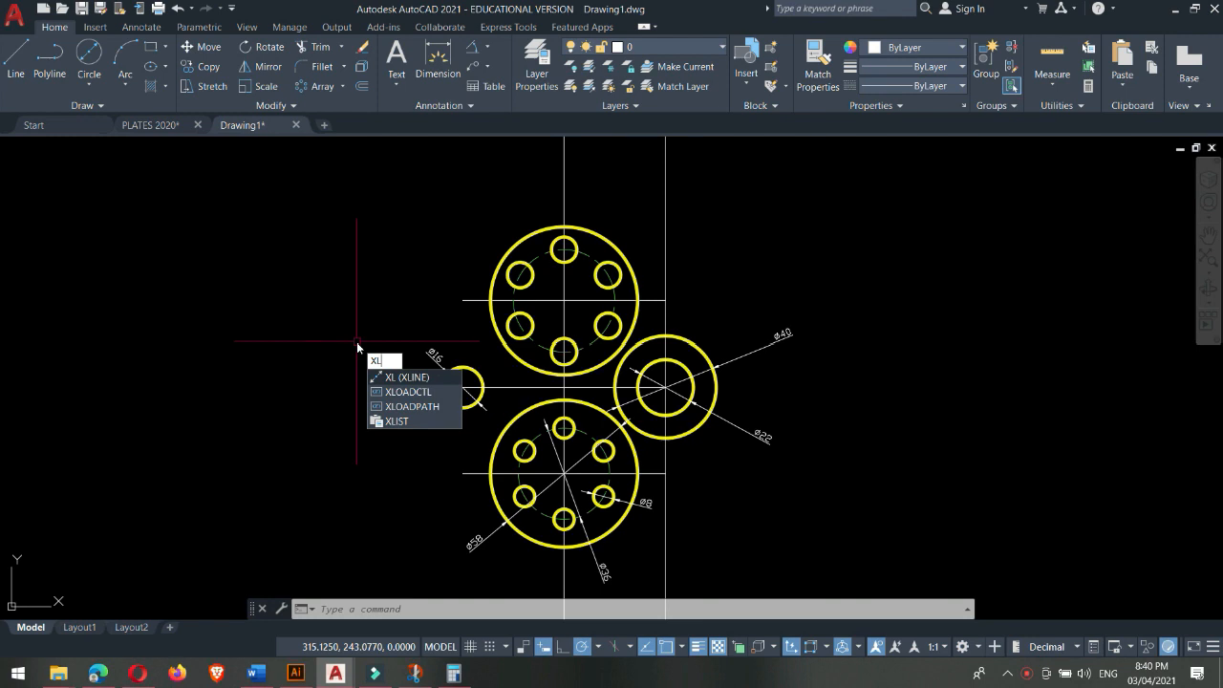
pyautogui.press('Return')
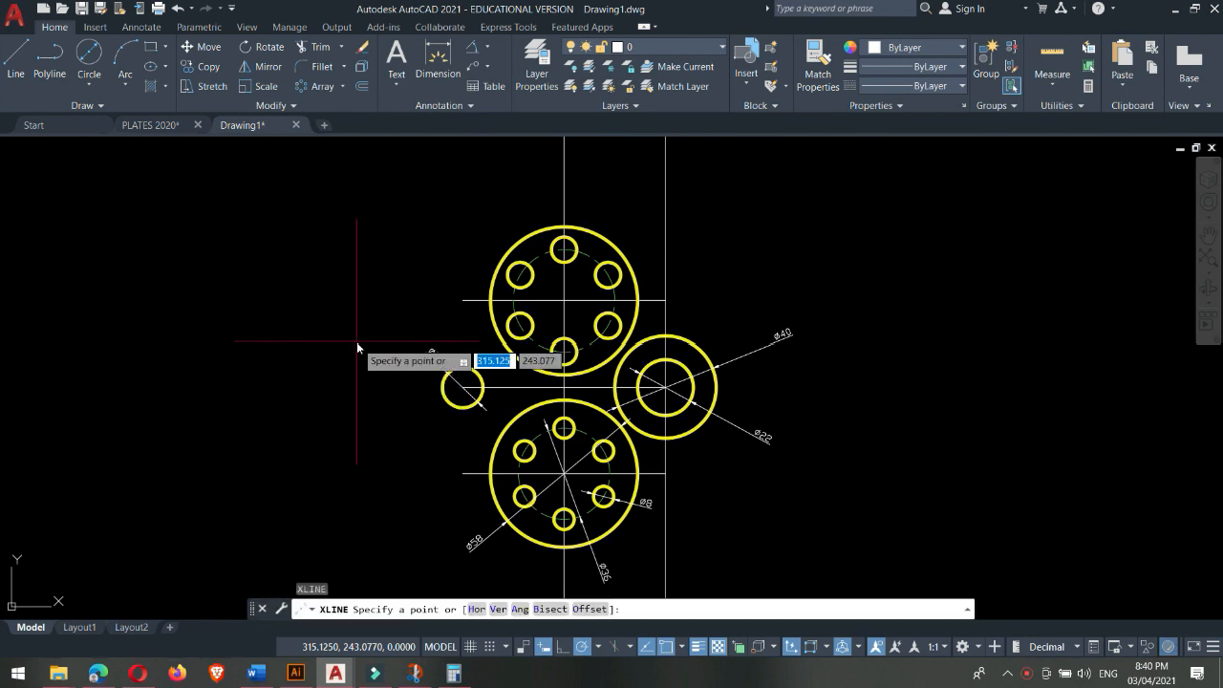
pyautogui.write('45')
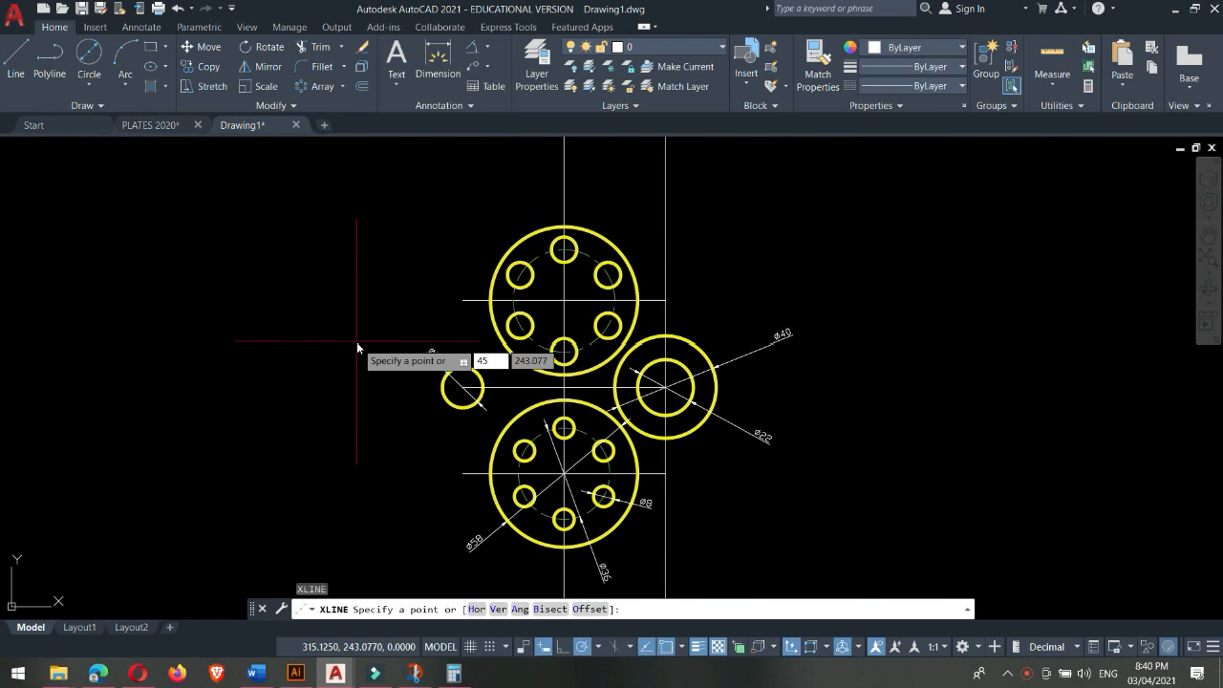
pyautogui.press('Return')
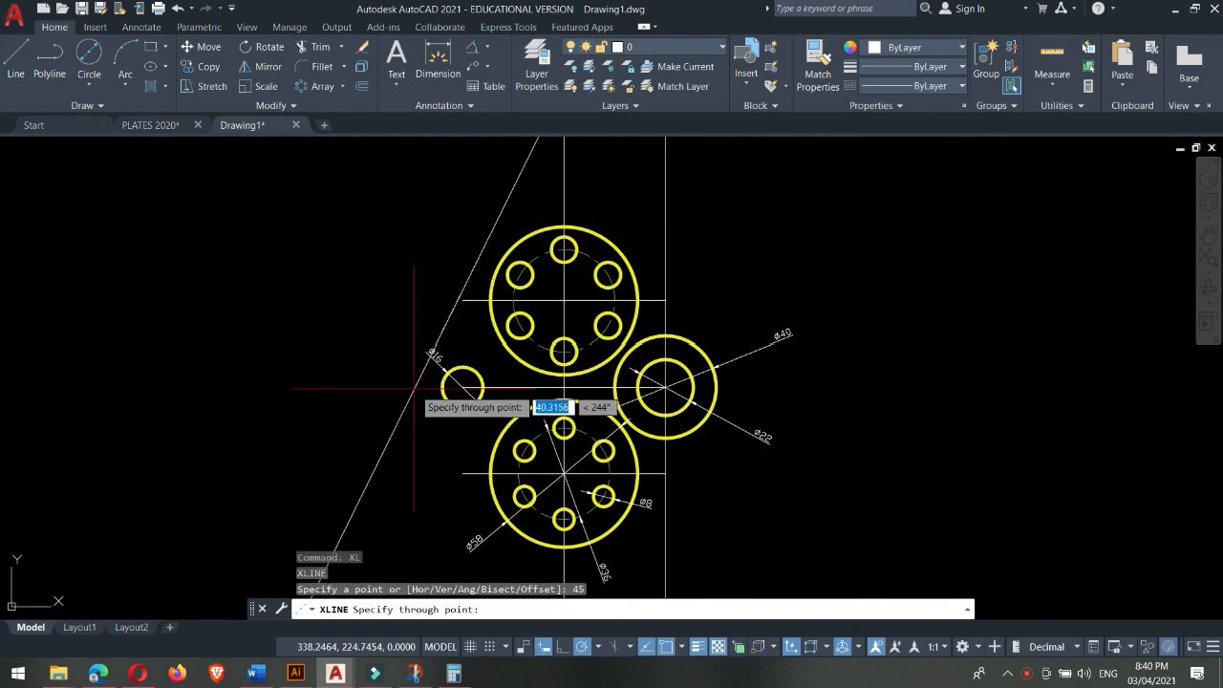
pyautogui.press('Escape')
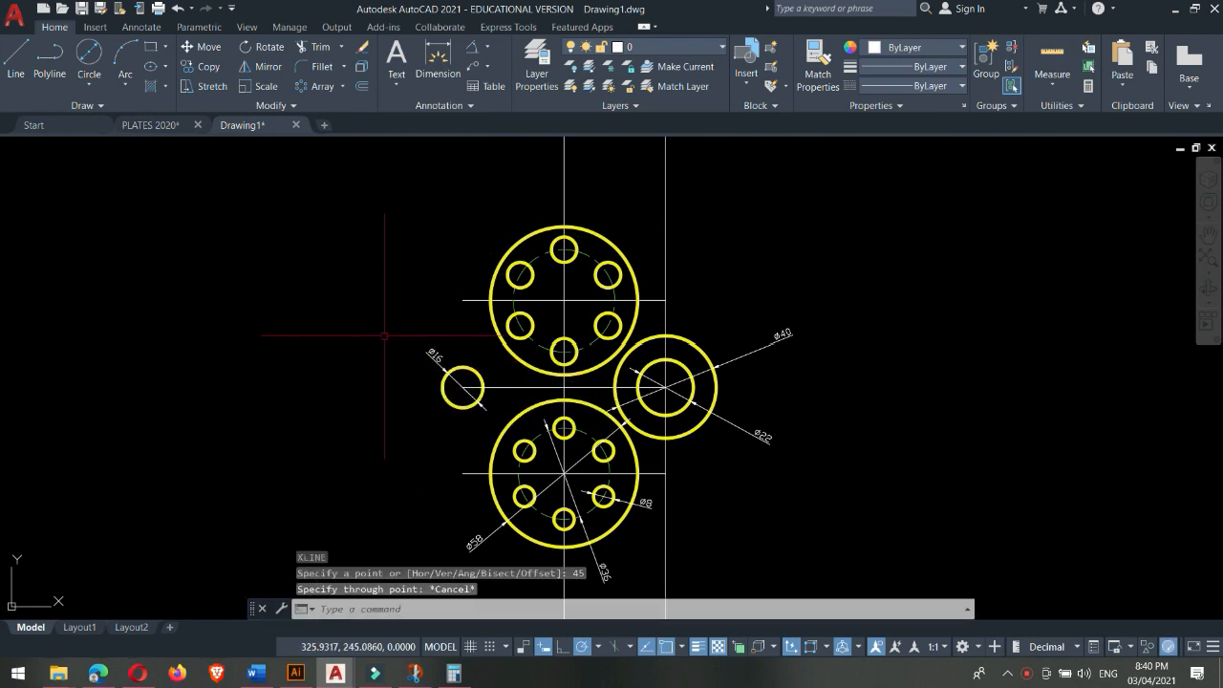
# - Draw a construction line at 45° tangent to the upper-left side of the upper large circle
pyautogui.write('xl')
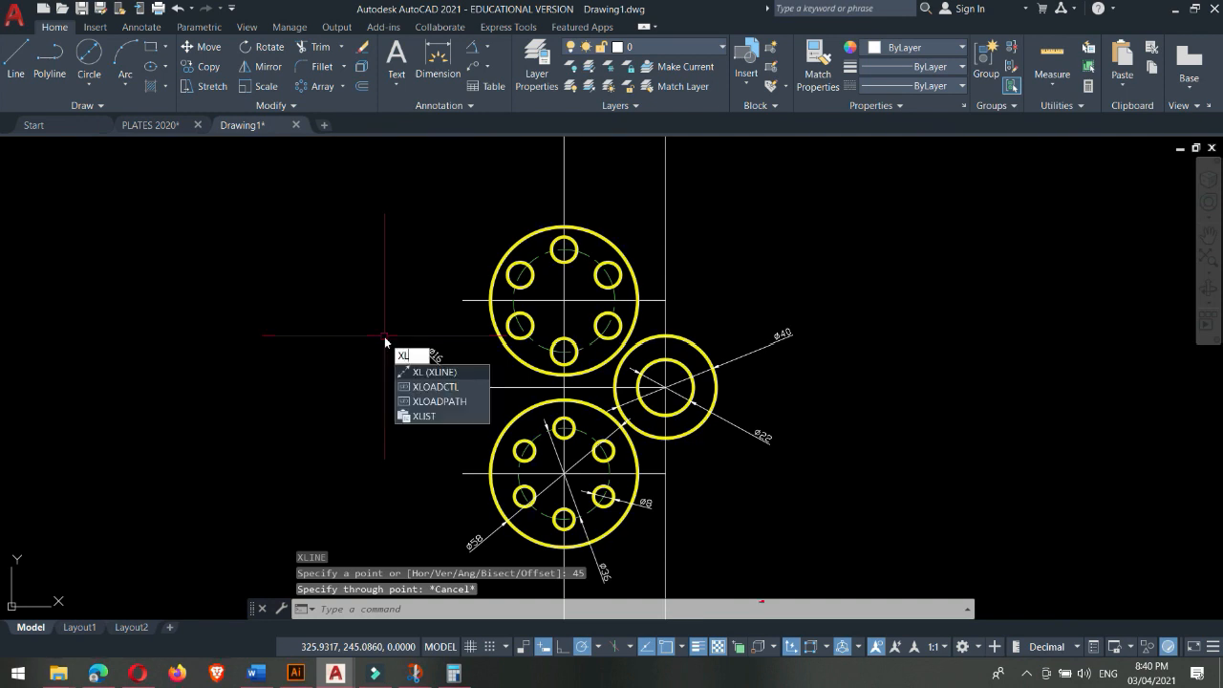
pyautogui.press('Return')
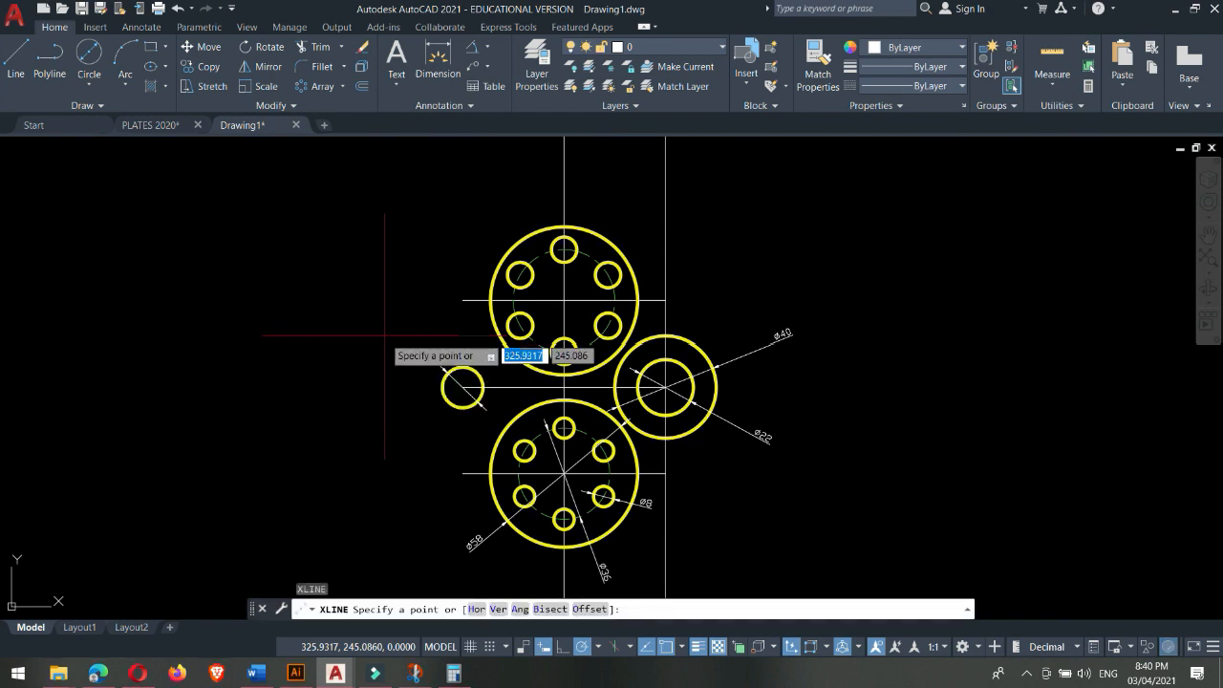
pyautogui.write('a')
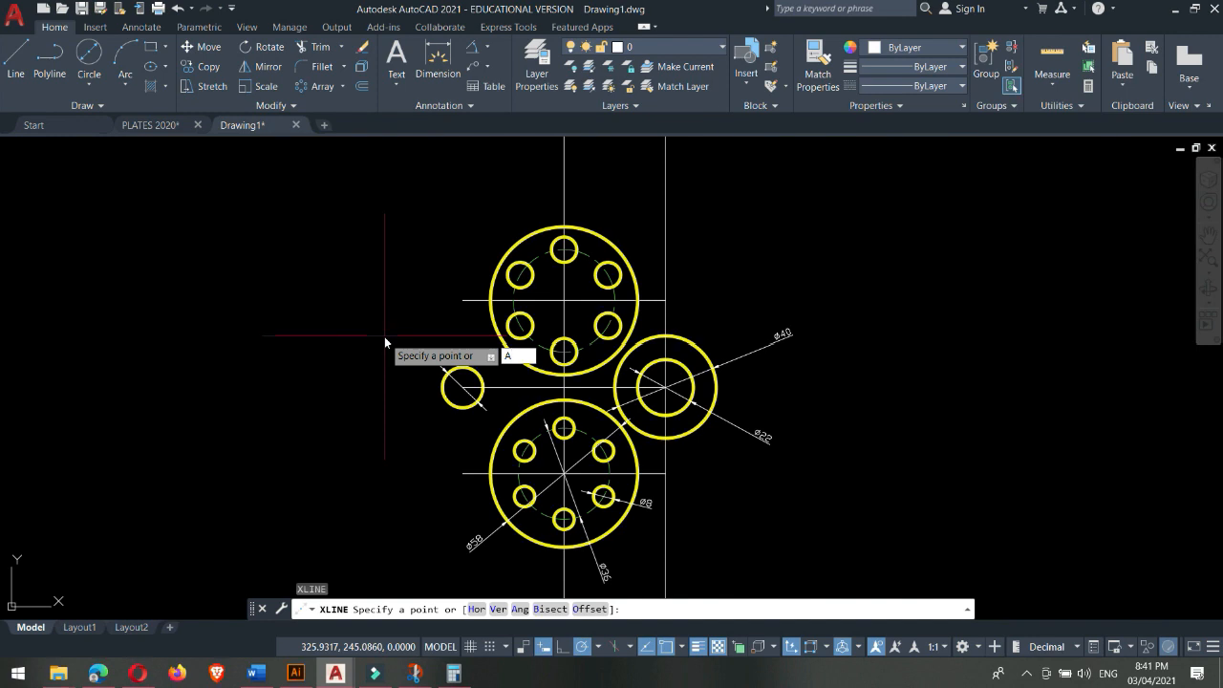
pyautogui.press('Return')
pyautogui.write('45')
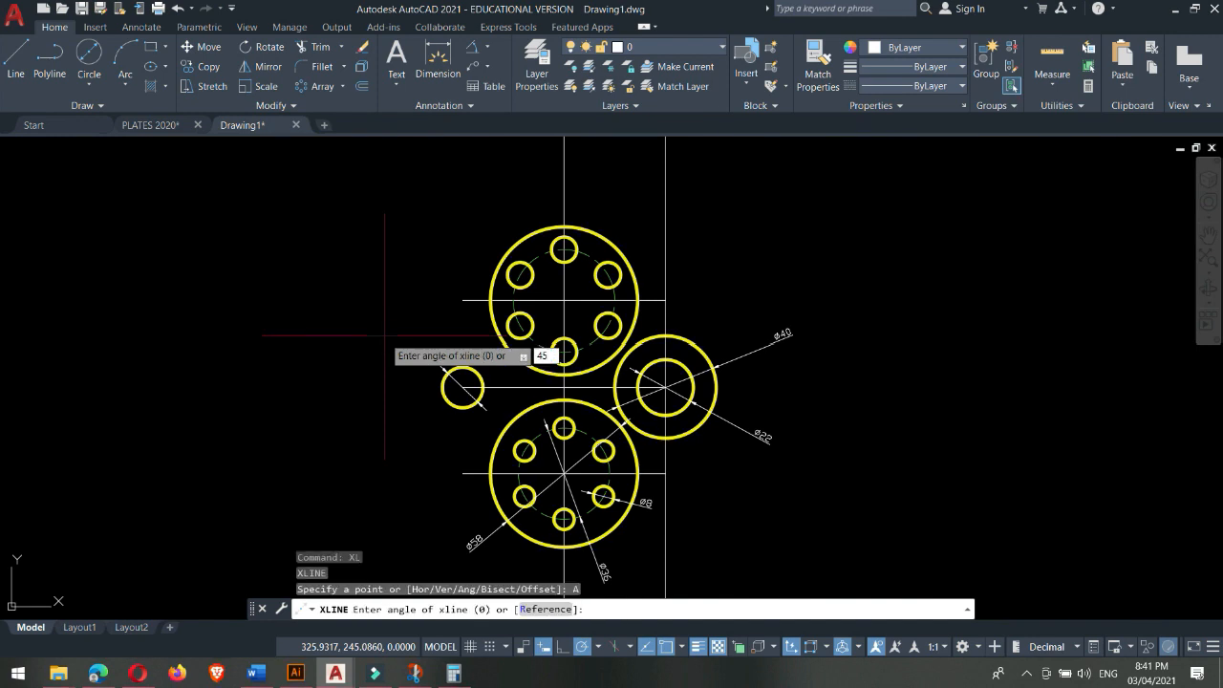
pyautogui.press('Return')
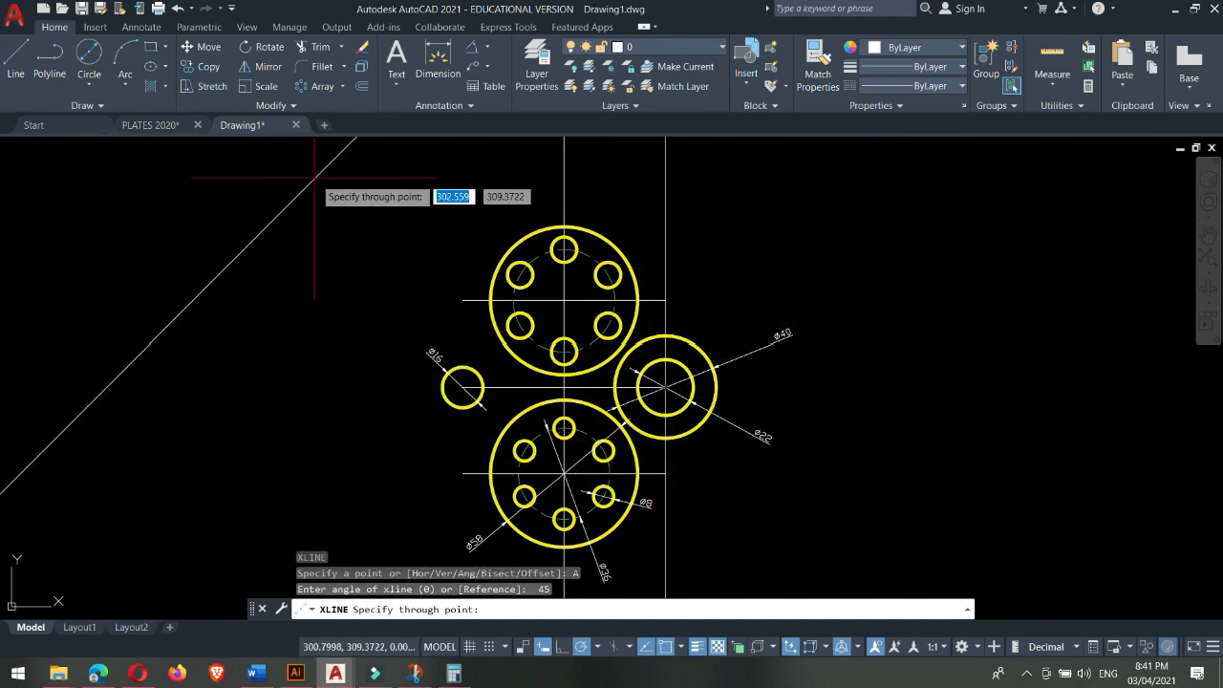
pyautogui.click(513, 246)
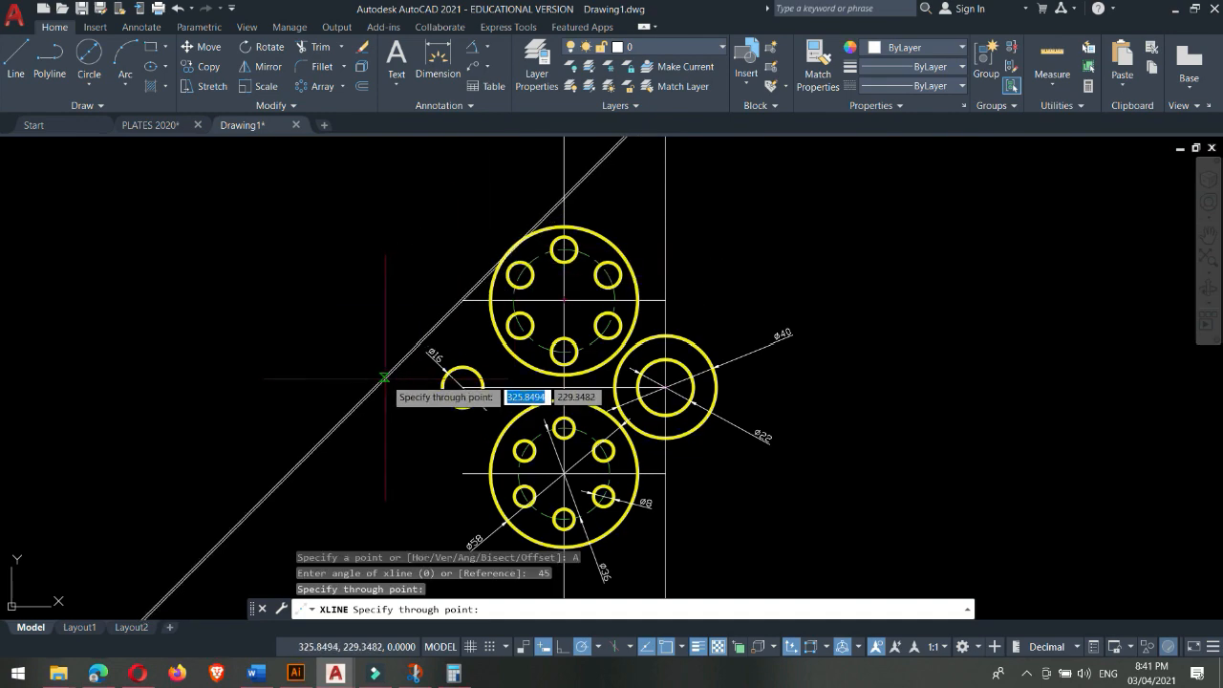
pyautogui.press('Escape')
pyautogui.scroll(-4, 408, 388)
pyautogui.scroll(4, 412, 445)
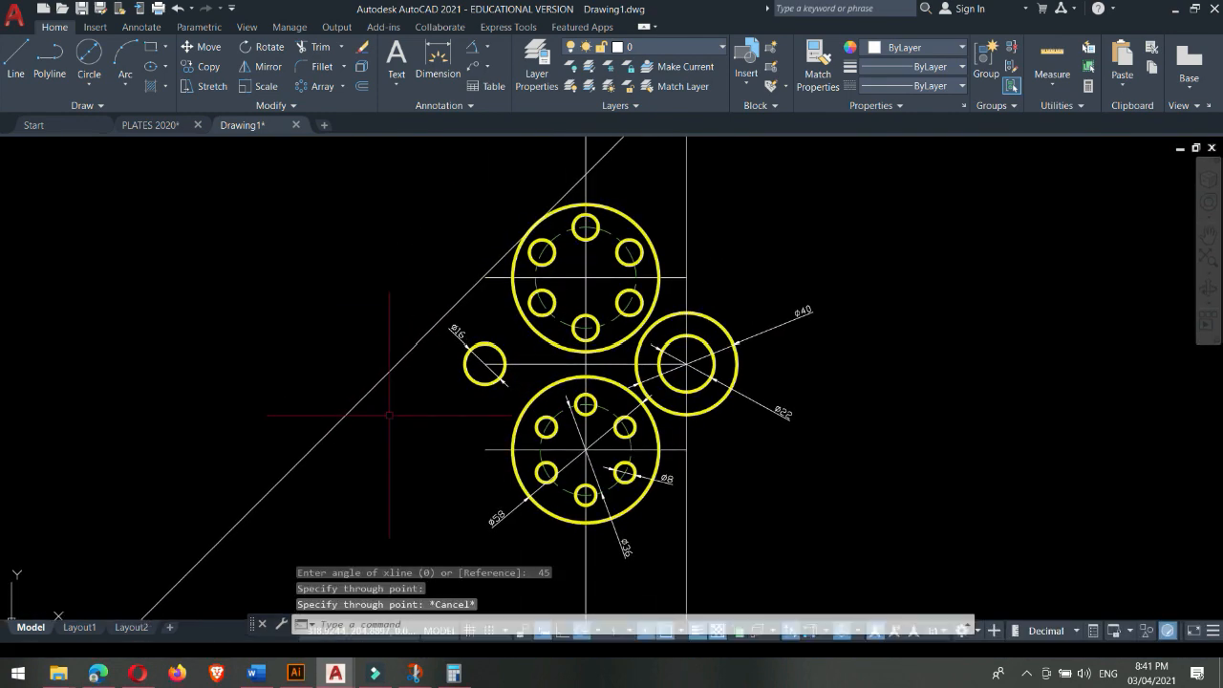
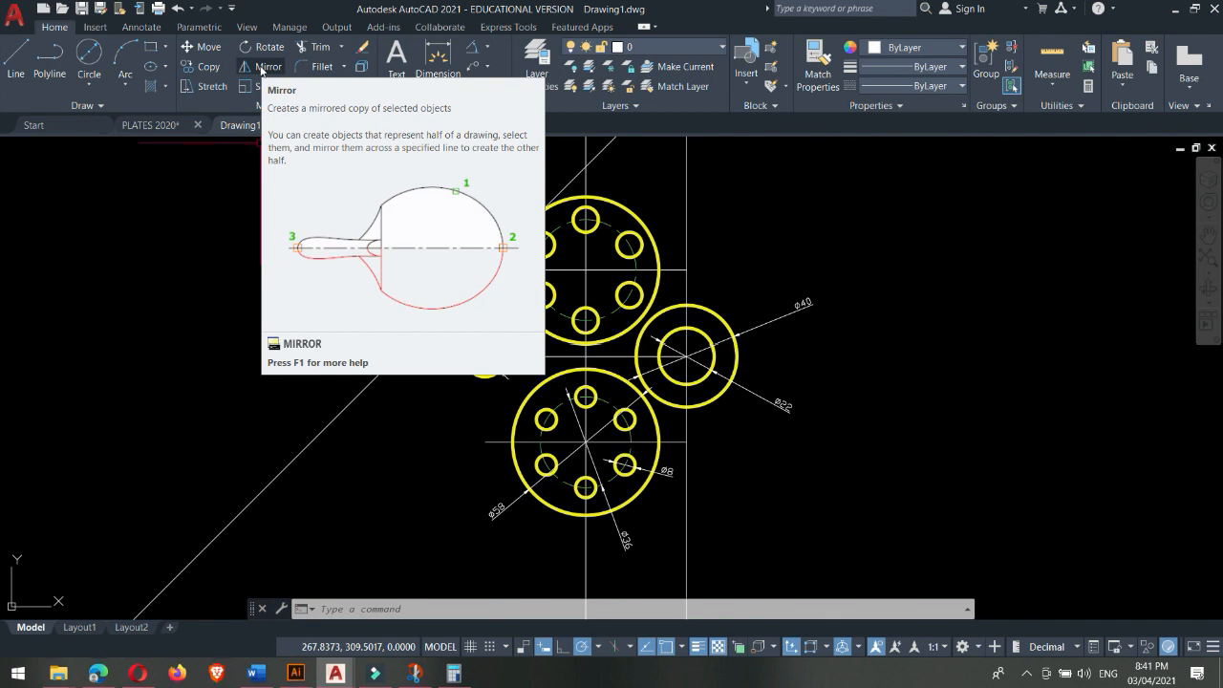
# - Mirror the 45° construction line across the horizontal centre line through the Ø16 and Ø40 circles, keeping the original
pyautogui.click(399, 394)
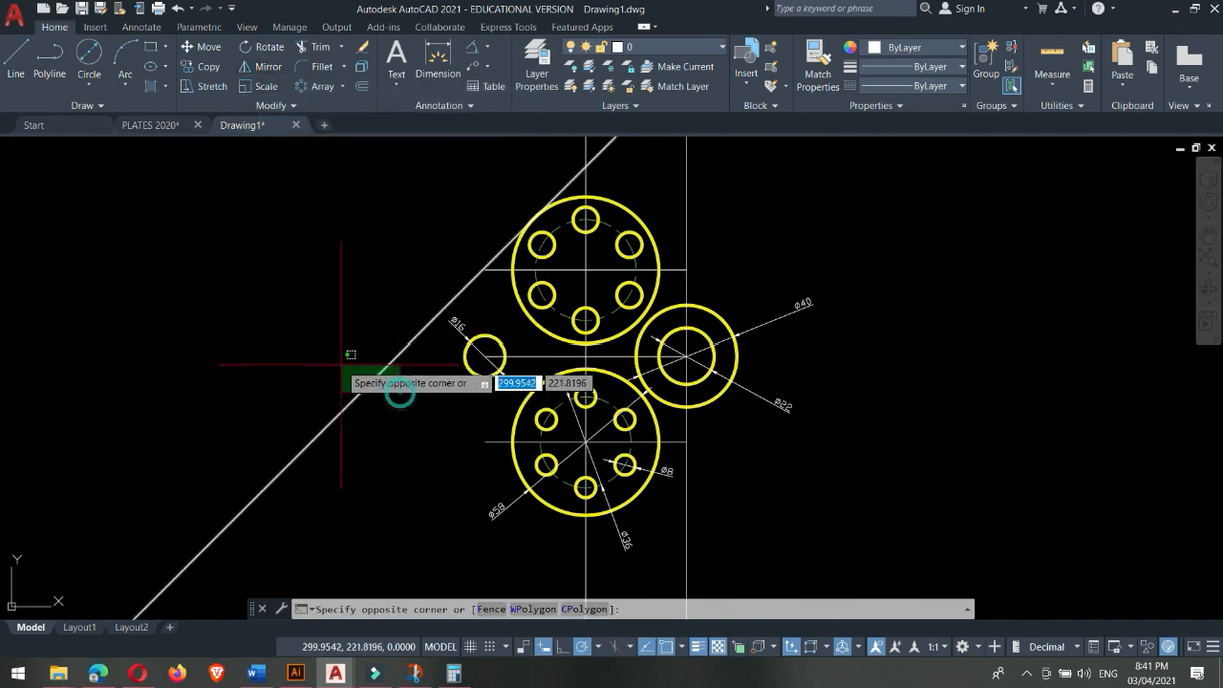
pyautogui.click(334, 361)
pyautogui.write('MI')
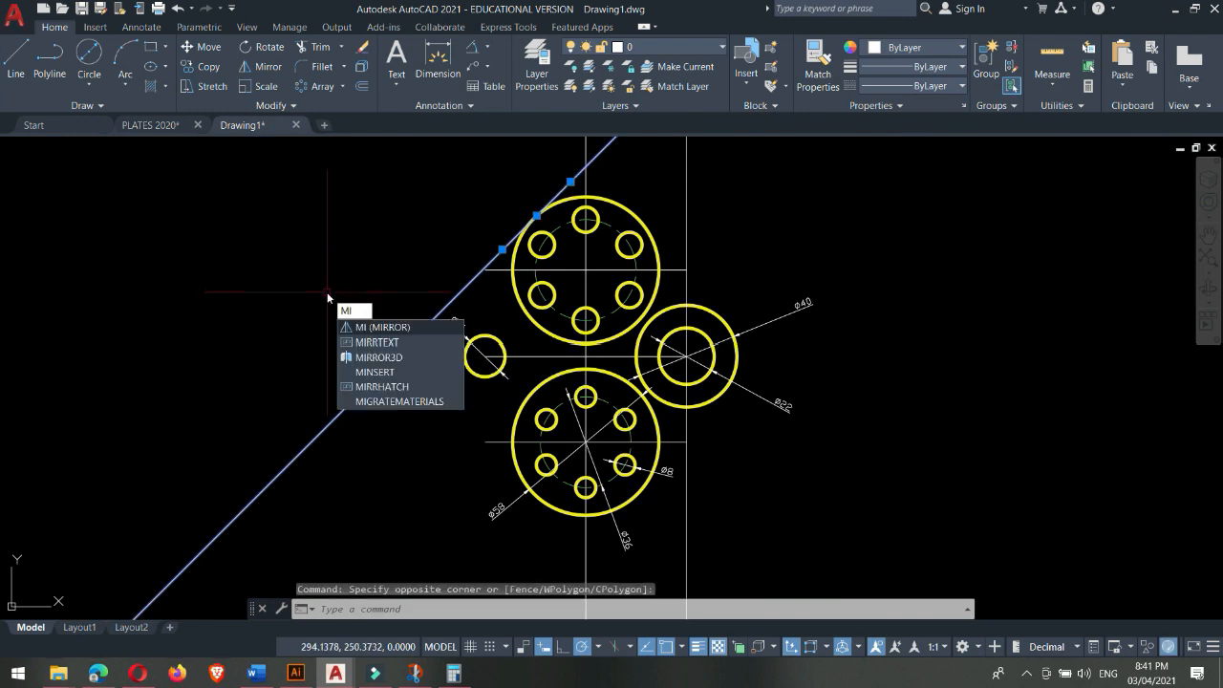
pyautogui.press('Return')
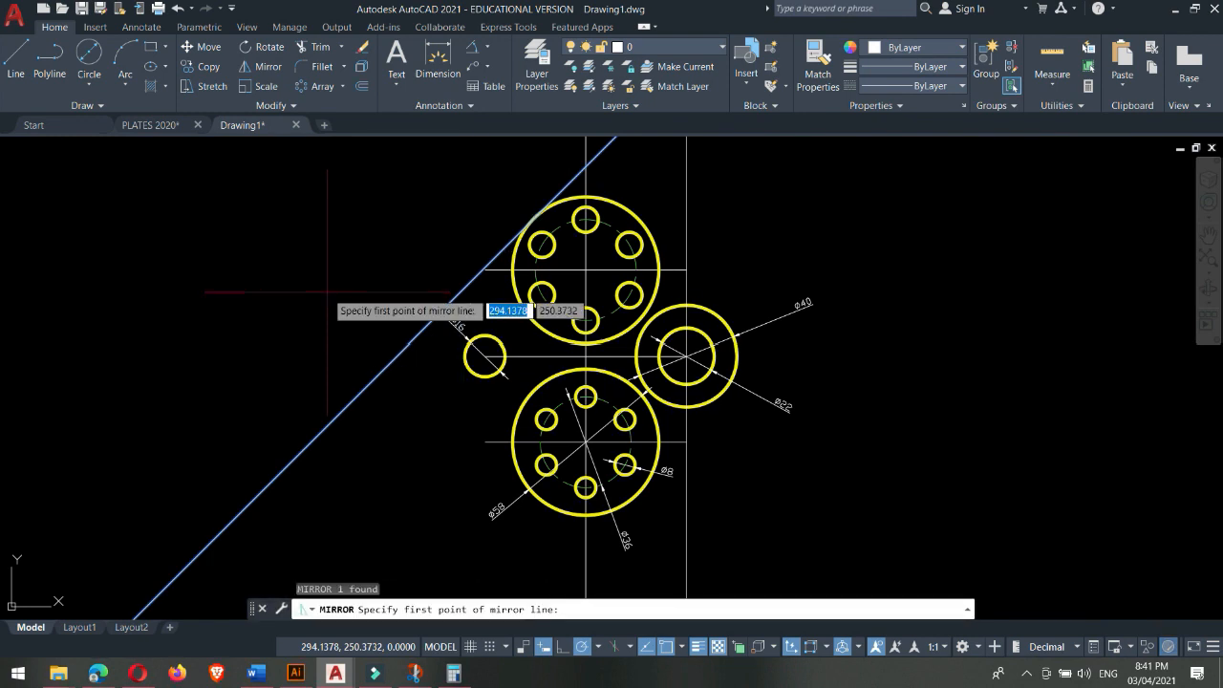
pyautogui.click(686, 355)
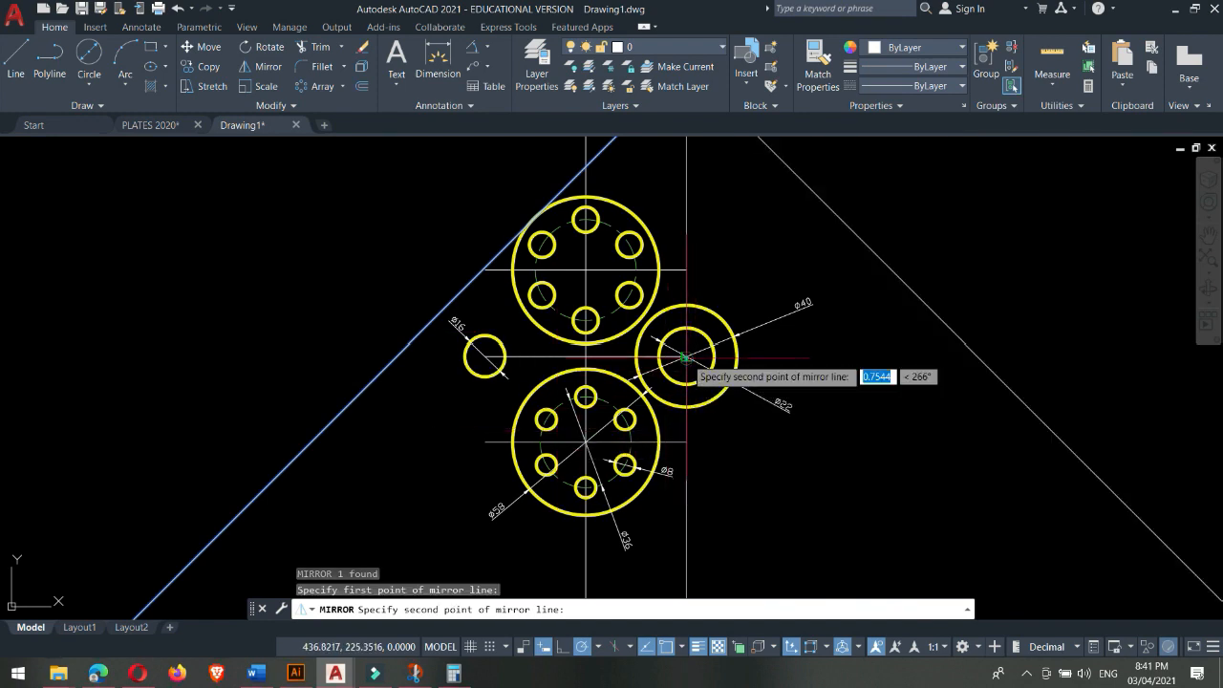
pyautogui.click(485, 356)
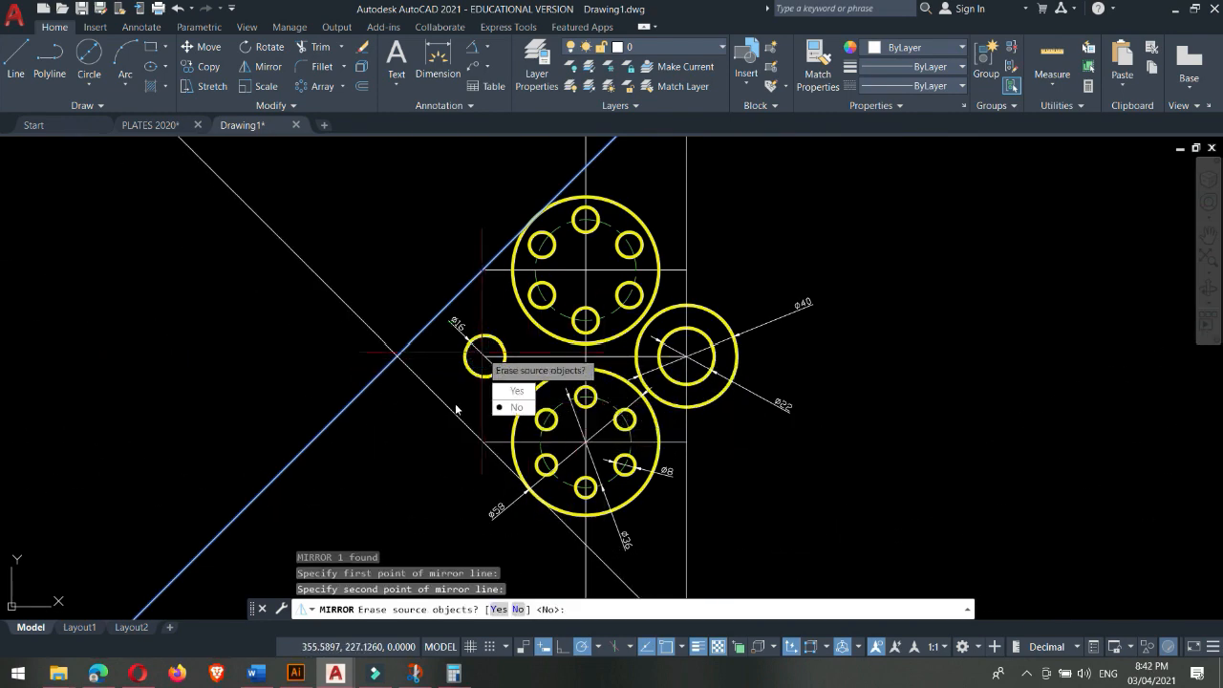
pyautogui.press('Return')
pyautogui.scroll(-4, 480, 366)
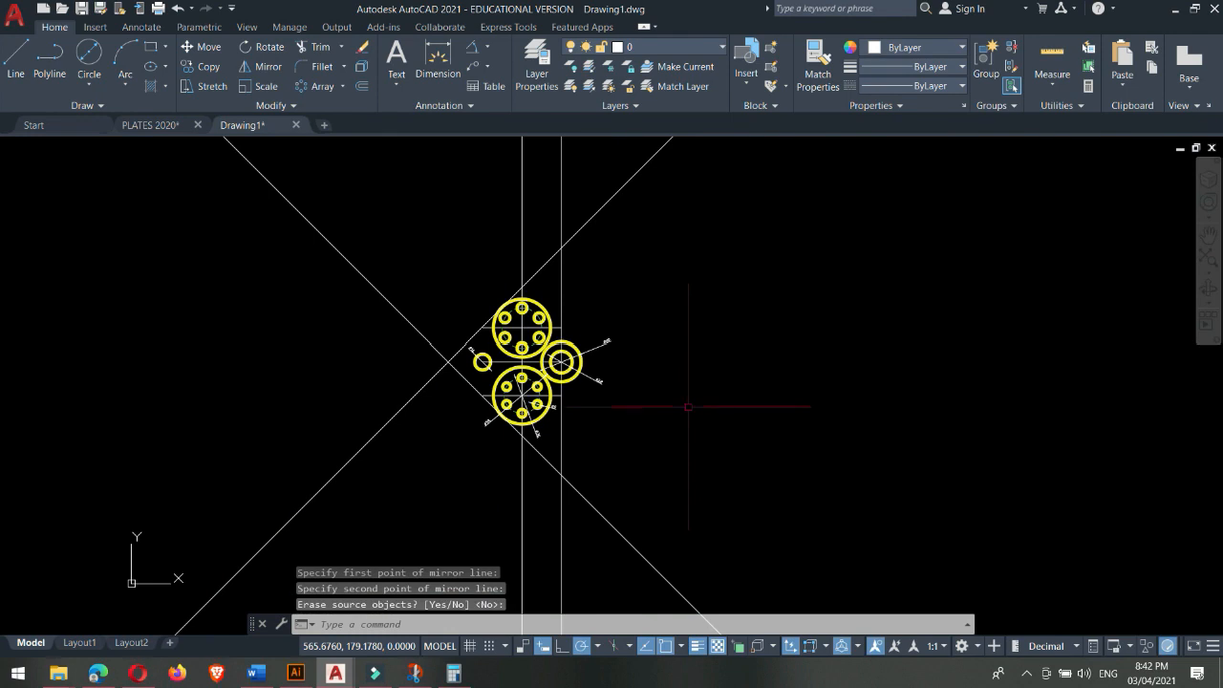
pyautogui.scroll(4, 363, 358)
pyautogui.scroll(-2, 430, 335)
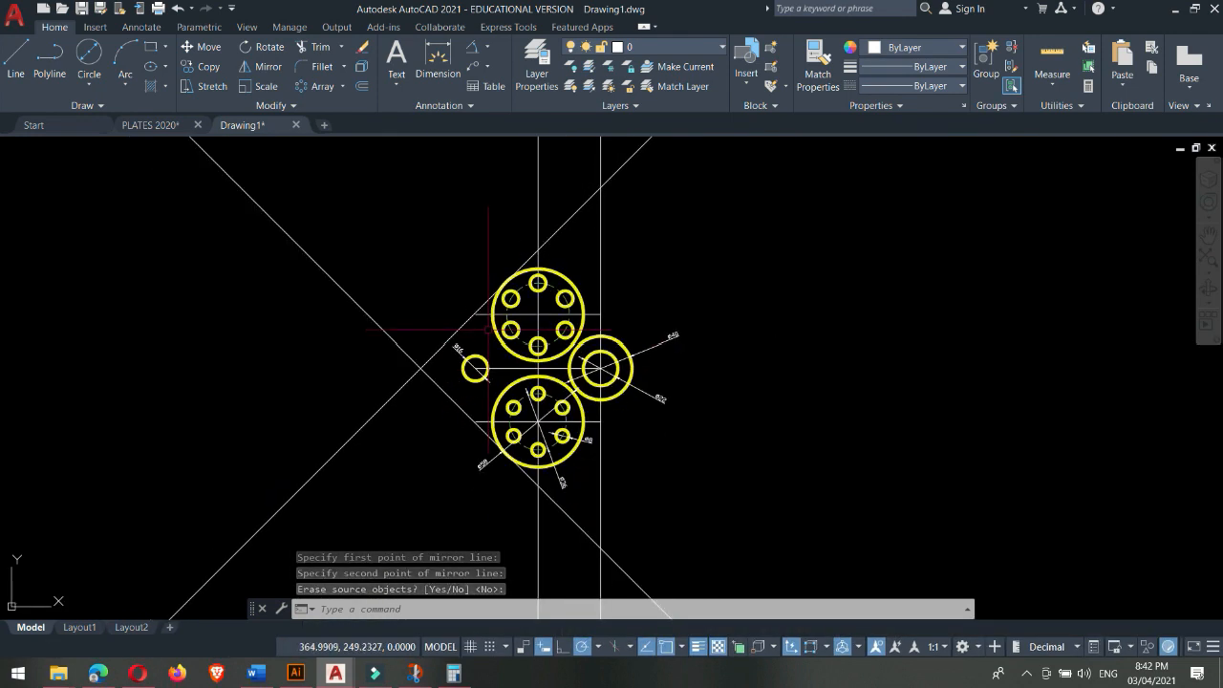
pyautogui.scroll(2, 440, 329)
pyautogui.scroll(-2, 440, 335)
pyautogui.scroll(2, 436, 345)
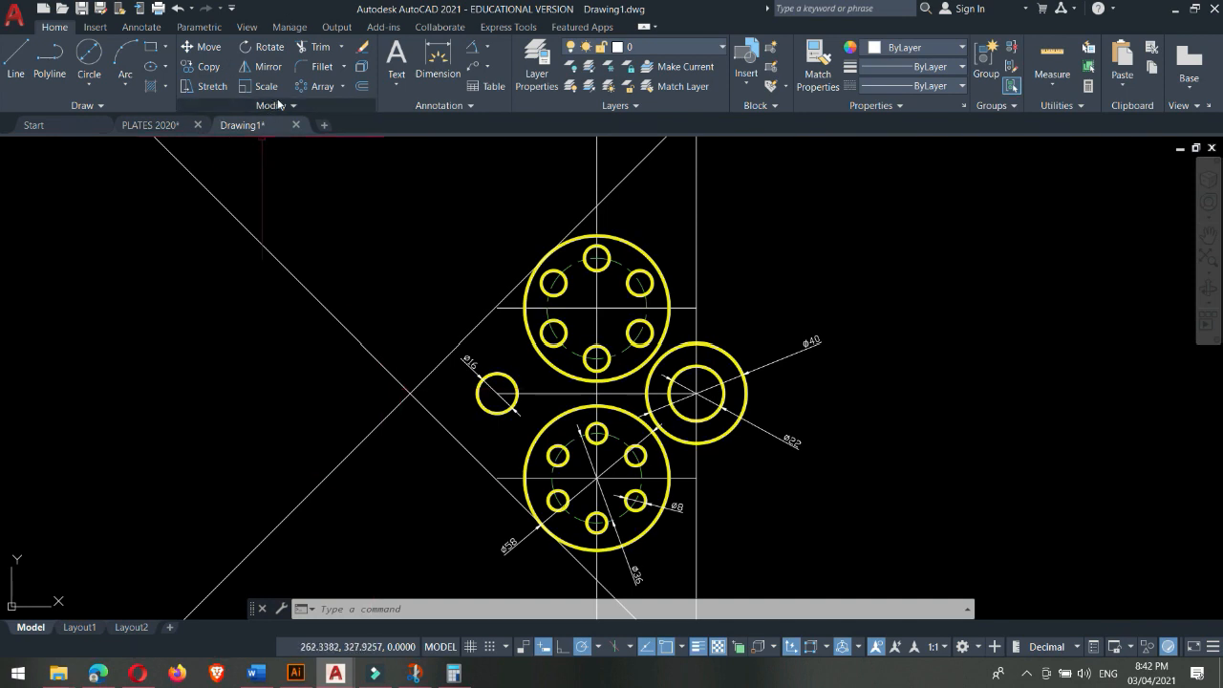
# - Trim both slanted construction lines beyond their intersection left of the Ø16 circle
pyautogui.click(342, 52)
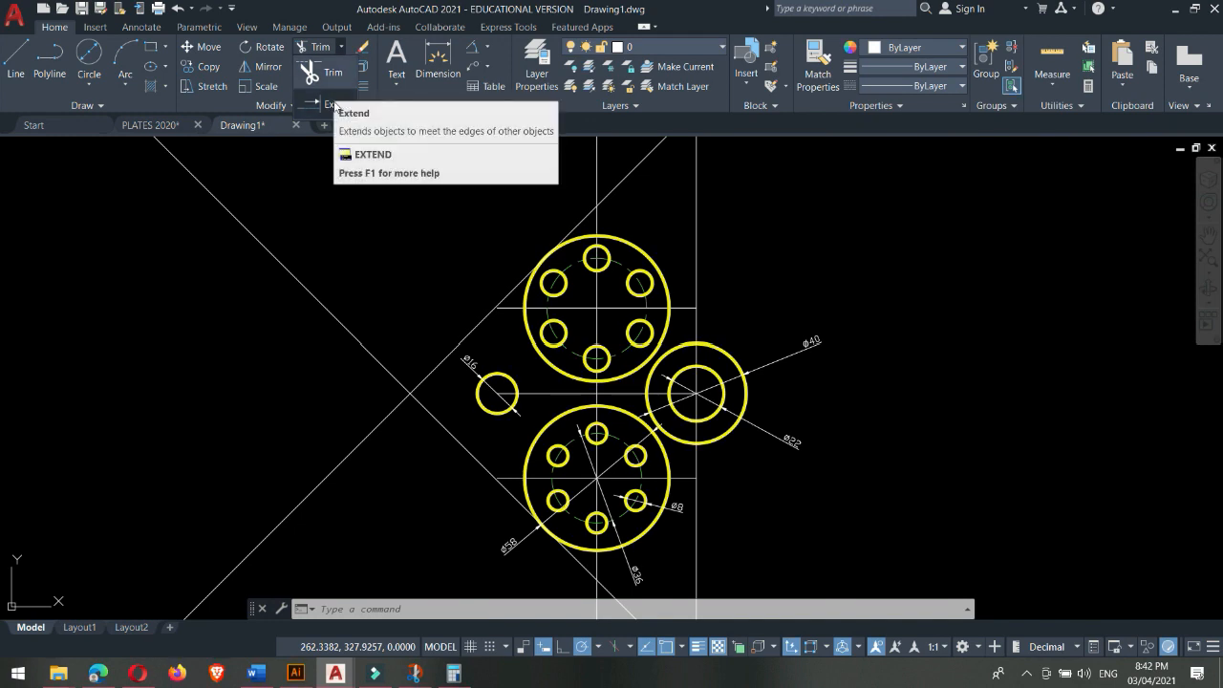
pyautogui.scroll(2, 403, 338)
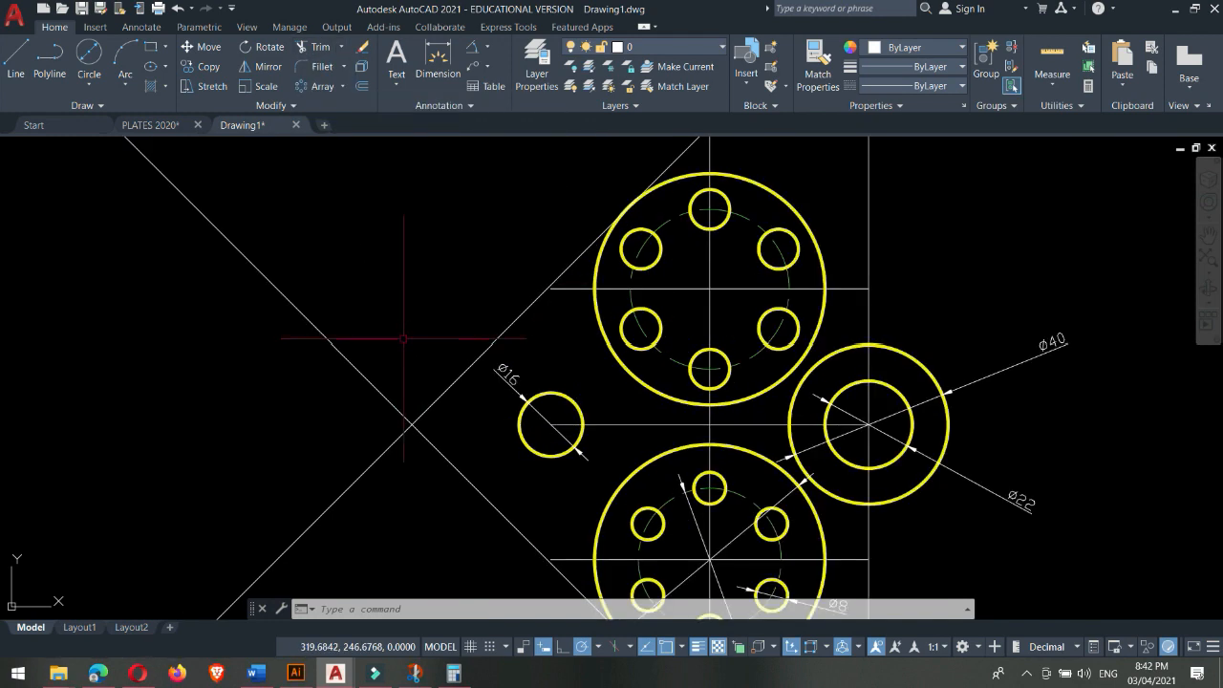
pyautogui.write('TR')
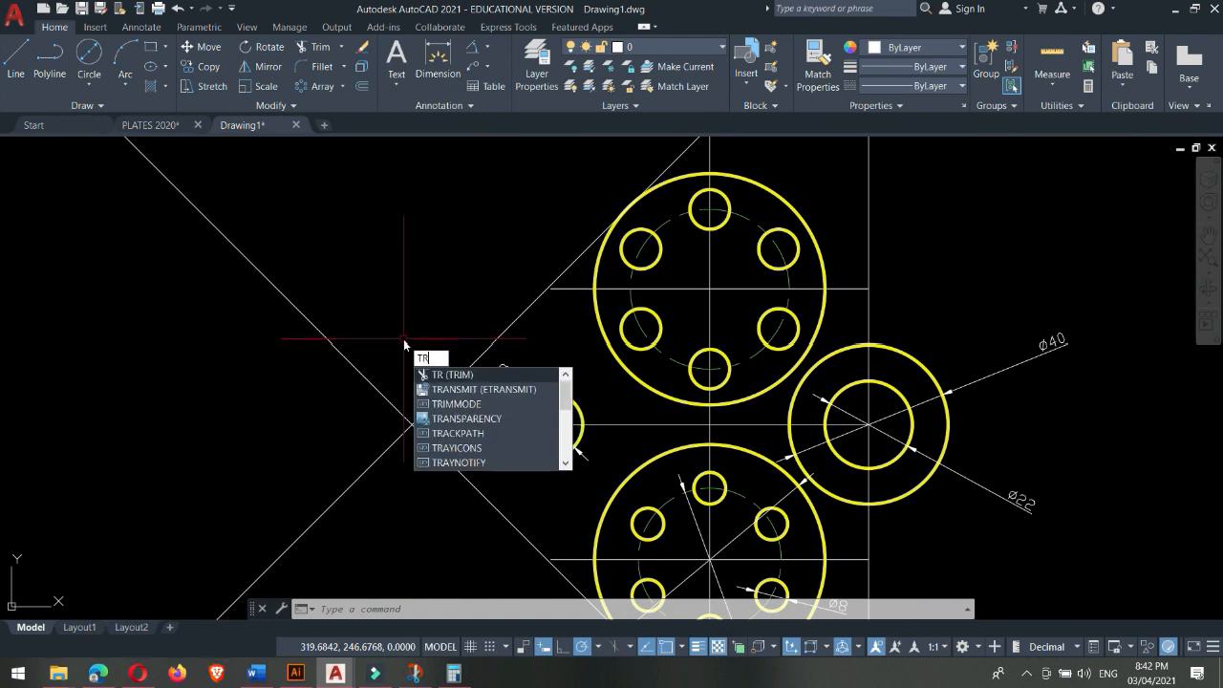
pyautogui.press('Return')
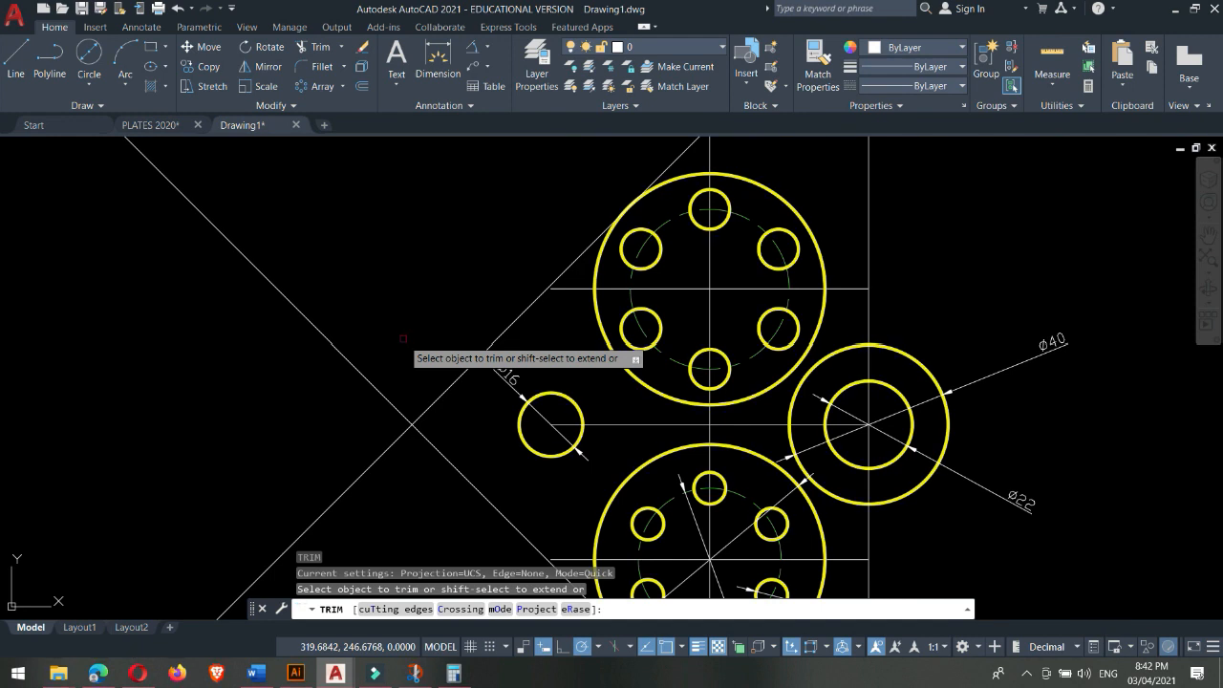
pyautogui.scroll(-2, 404, 338)
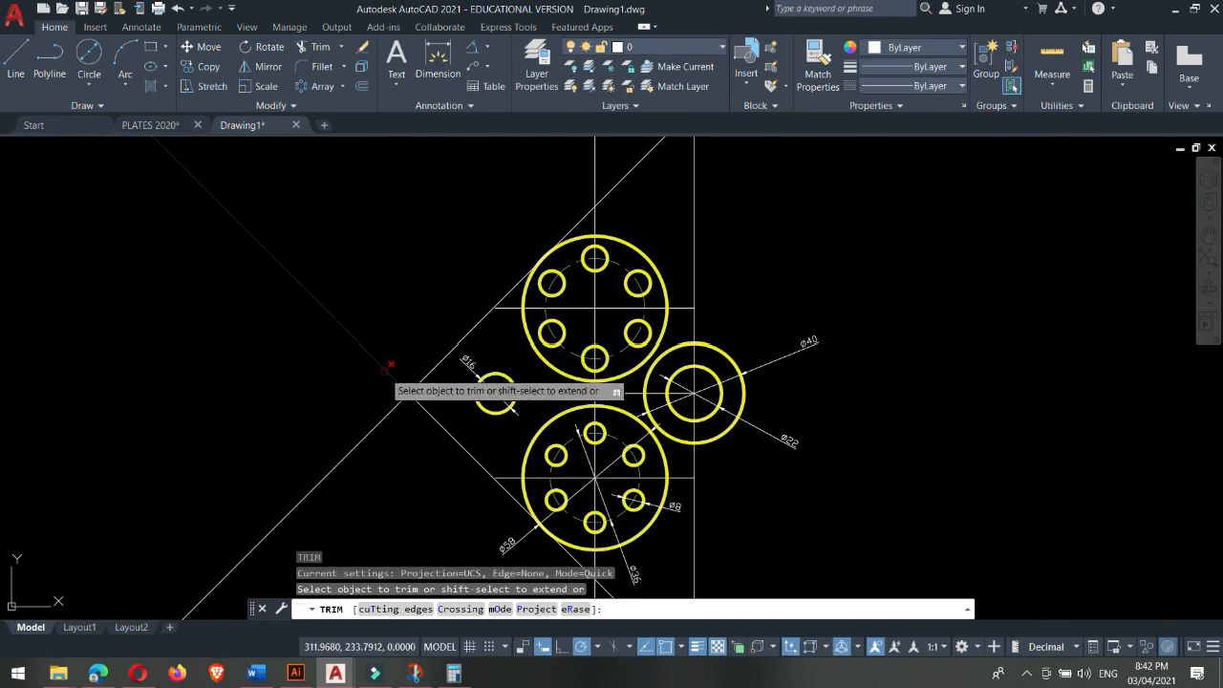
pyautogui.click(384, 371)
pyautogui.click(374, 426)
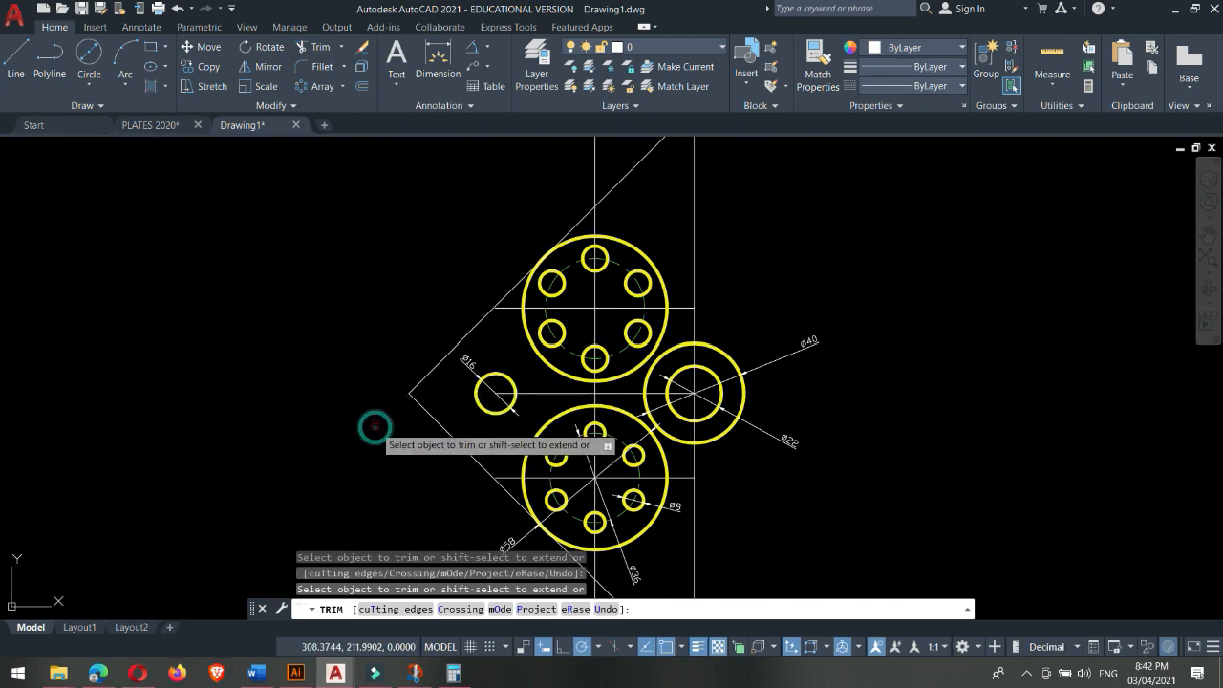
# - Trim the slanted lines between their tangent points on the two large circles and the vertical centre line
pyautogui.scroll(2, 564, 229)
pyautogui.scroll(-2, 564, 234)
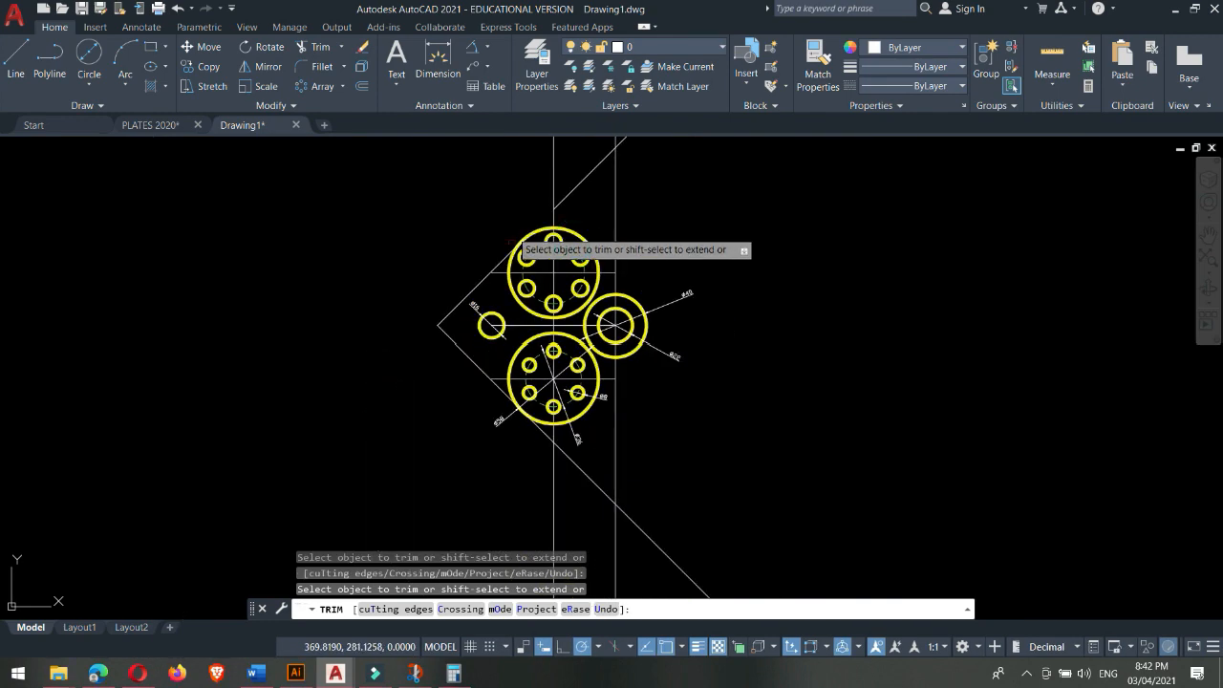
pyautogui.scroll(2, 540, 415)
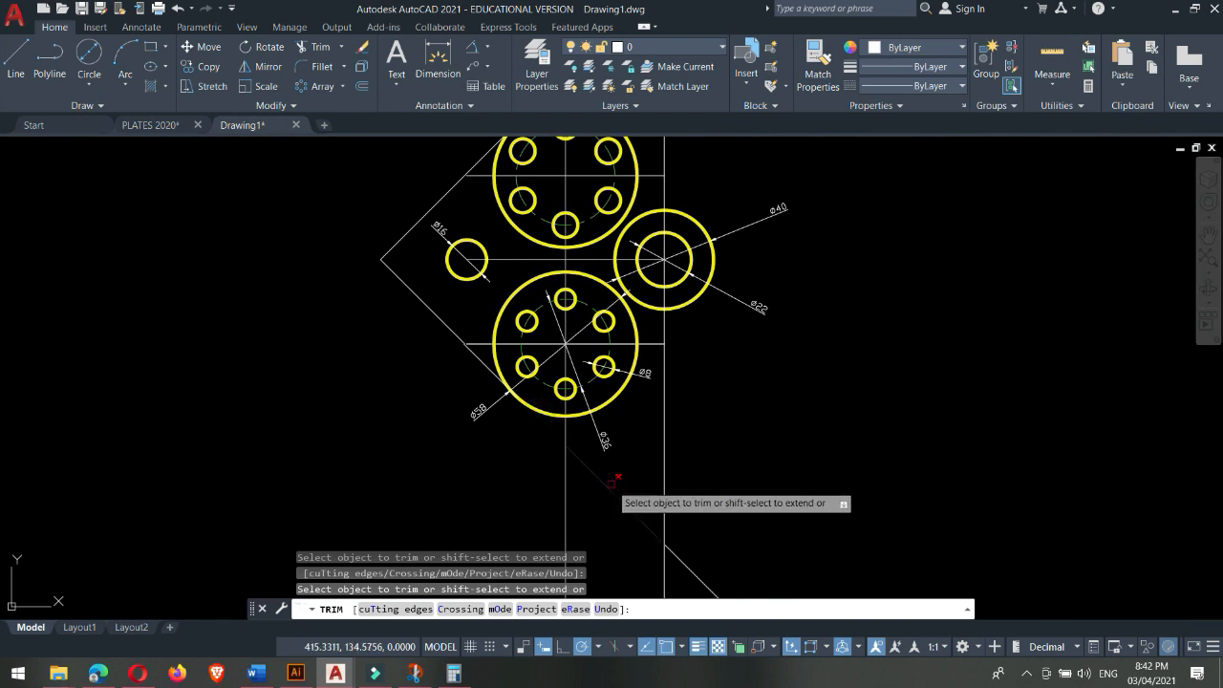
pyautogui.scroll(-2, 615, 478)
pyautogui.press('Escape')
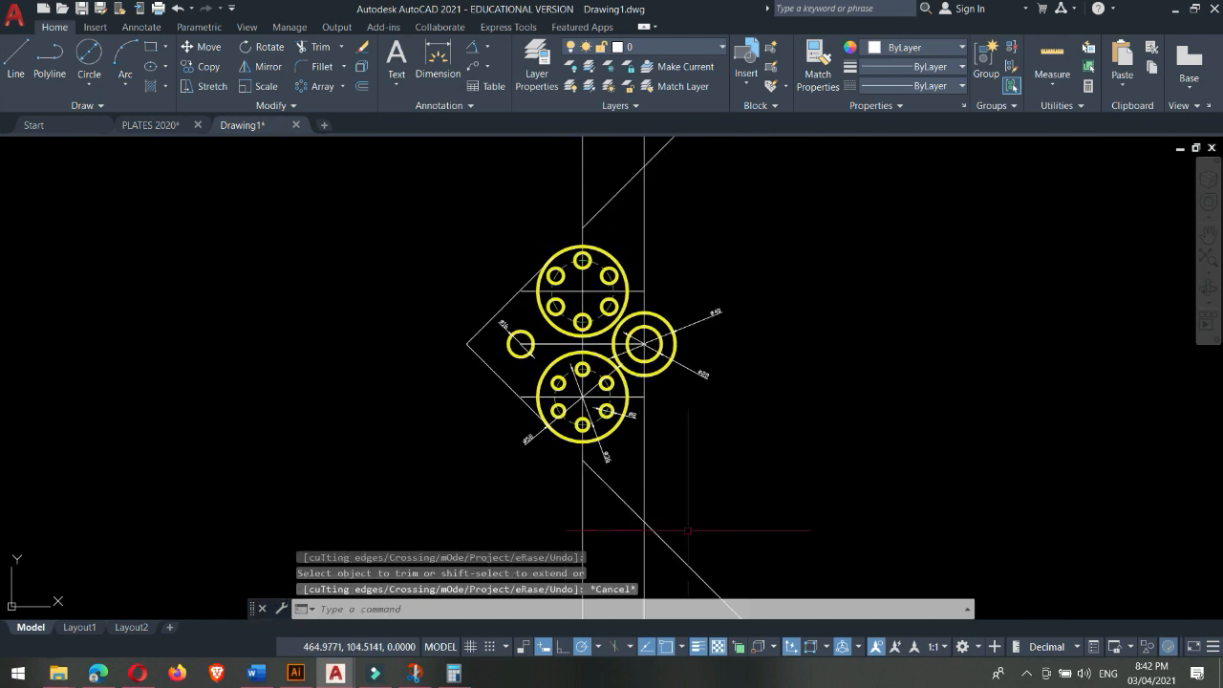
# - Delete the two leftover slanted line pieces above the upper and below the lower large circle
pyautogui.click(621, 191)
pyautogui.click(620, 496)
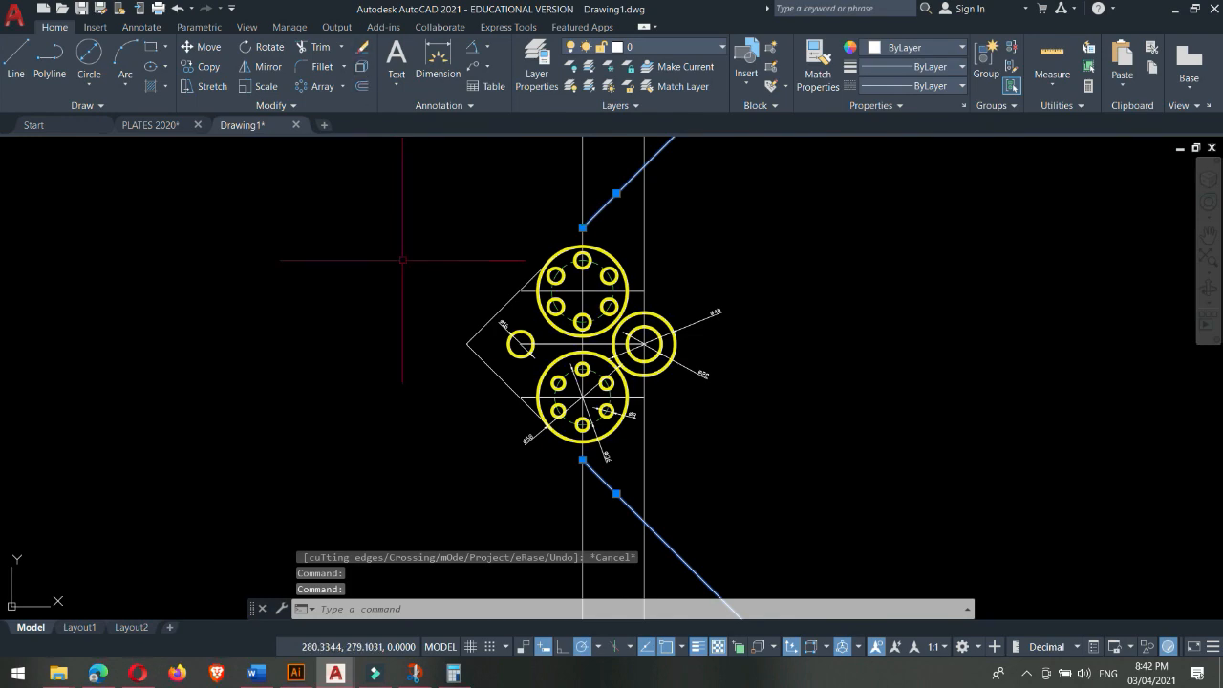
pyautogui.press('Delete')
pyautogui.scroll(5, 403, 259)
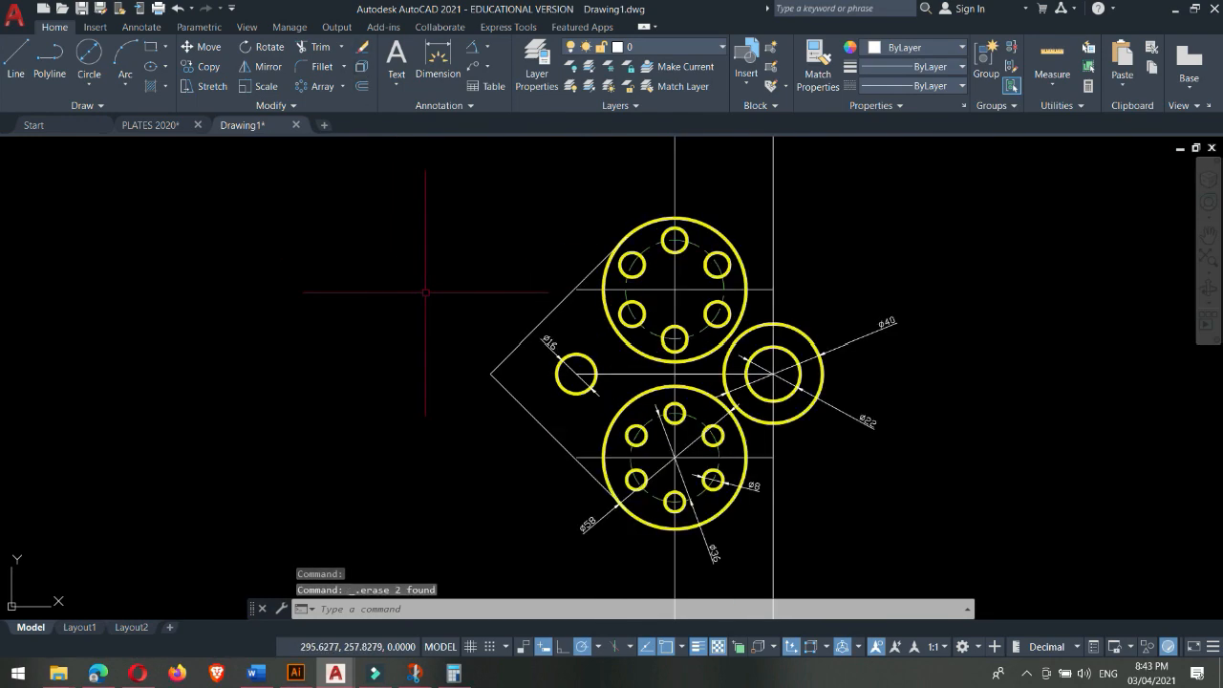
# - Switch to the PLATES 2020 reference drawing to check the outline's left corner
pyautogui.scroll(-2, 456, 380)
pyautogui.moveTo(455, 381); pyautogui.dragTo(447, 377, button='middle')
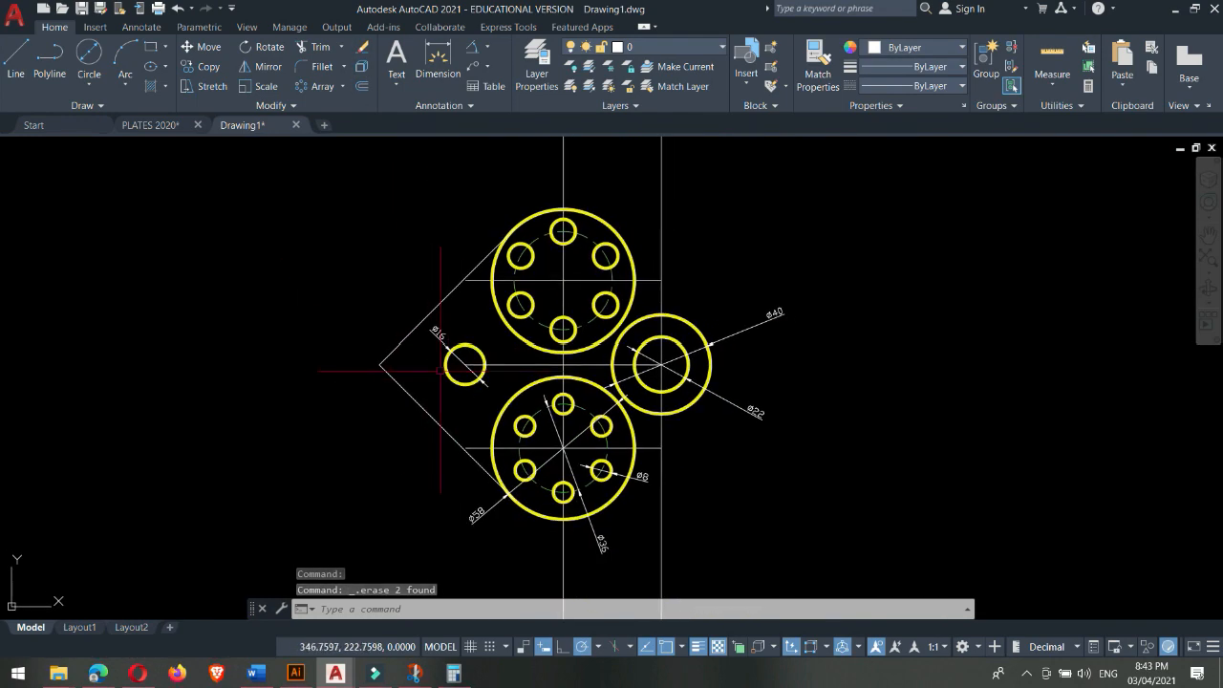
pyautogui.scroll(2, 446, 375)
pyautogui.scroll(-2, 446, 376)
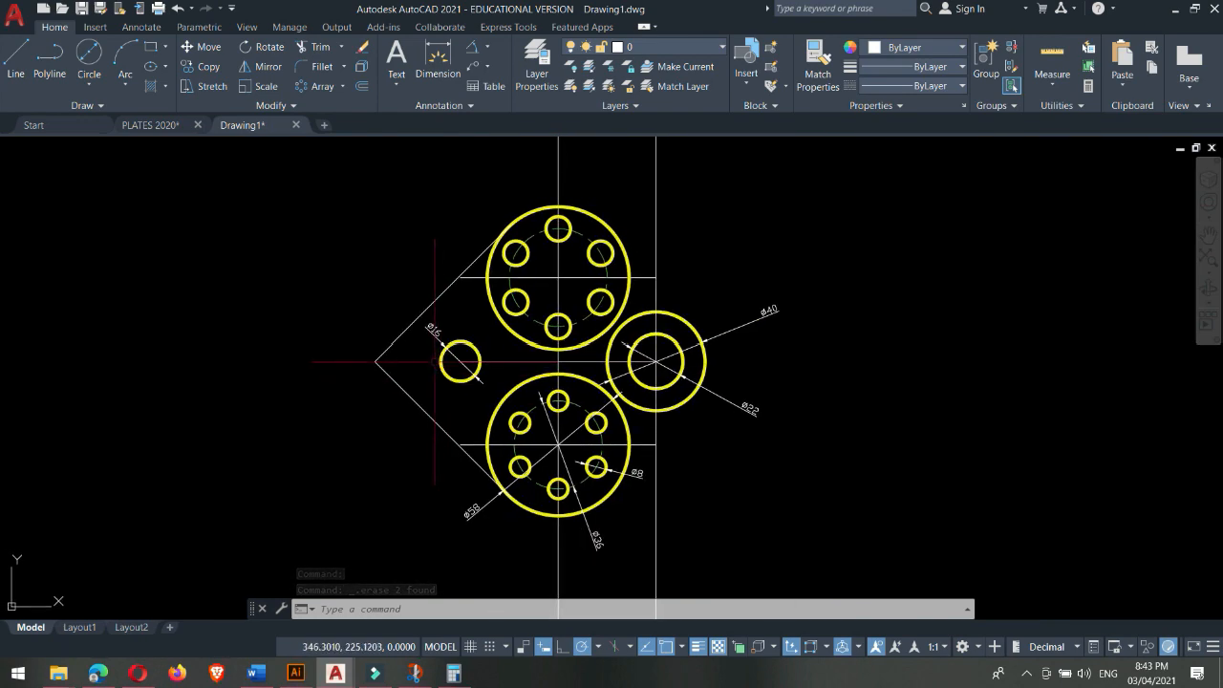
pyautogui.scroll(2, 448, 371)
pyautogui.click(150, 125)
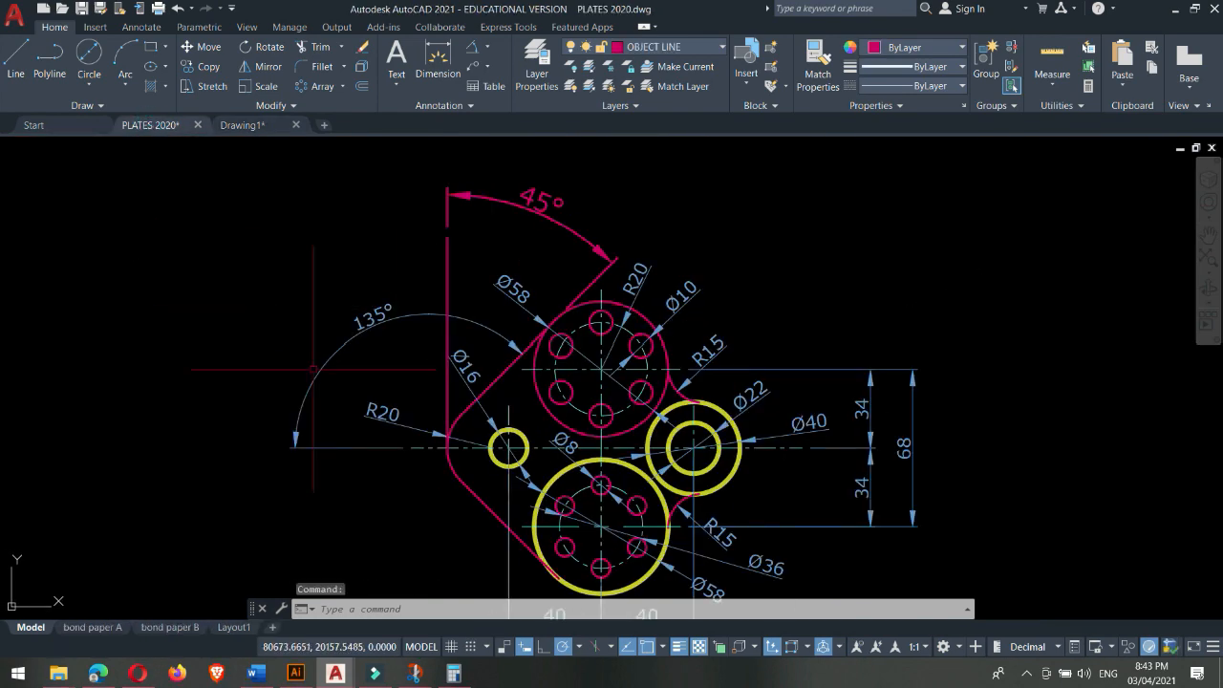
# - Examine the rounded corner beside the Ø16 circle in the PLATES 2020 reference, and return to Drawing1
pyautogui.scroll(2, 455, 475)
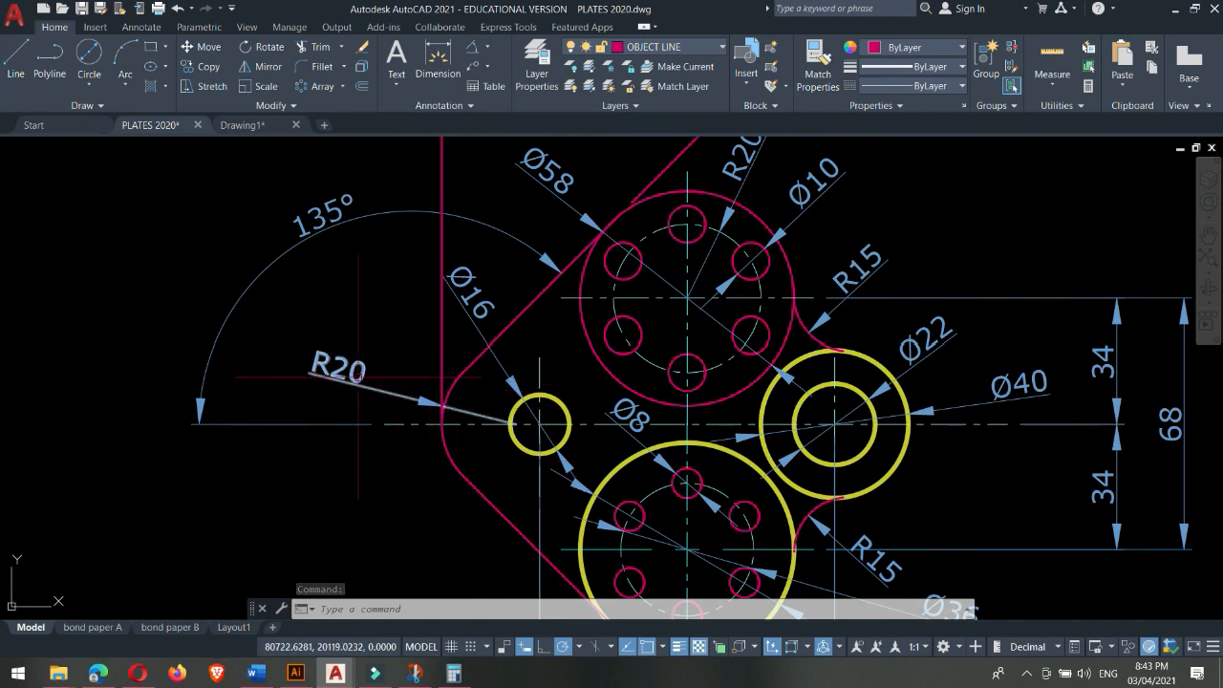
pyautogui.scroll(-2, 382, 390)
pyautogui.scroll(2, 363, 390)
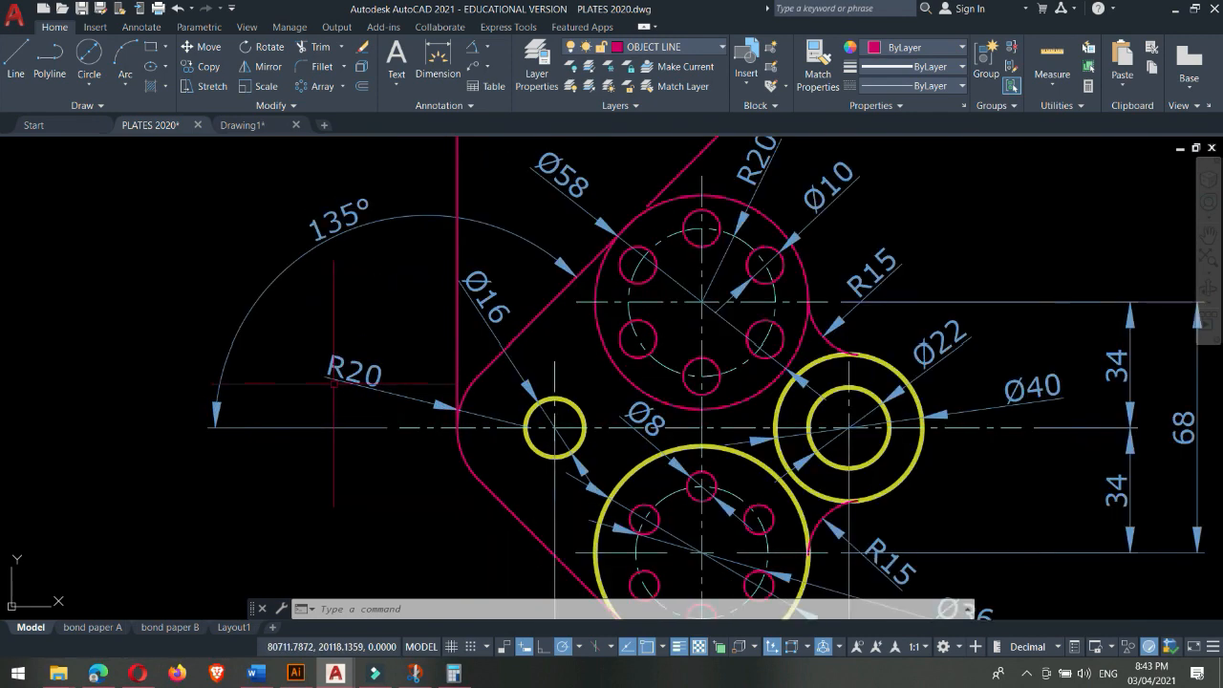
pyautogui.scroll(-2, 477, 472)
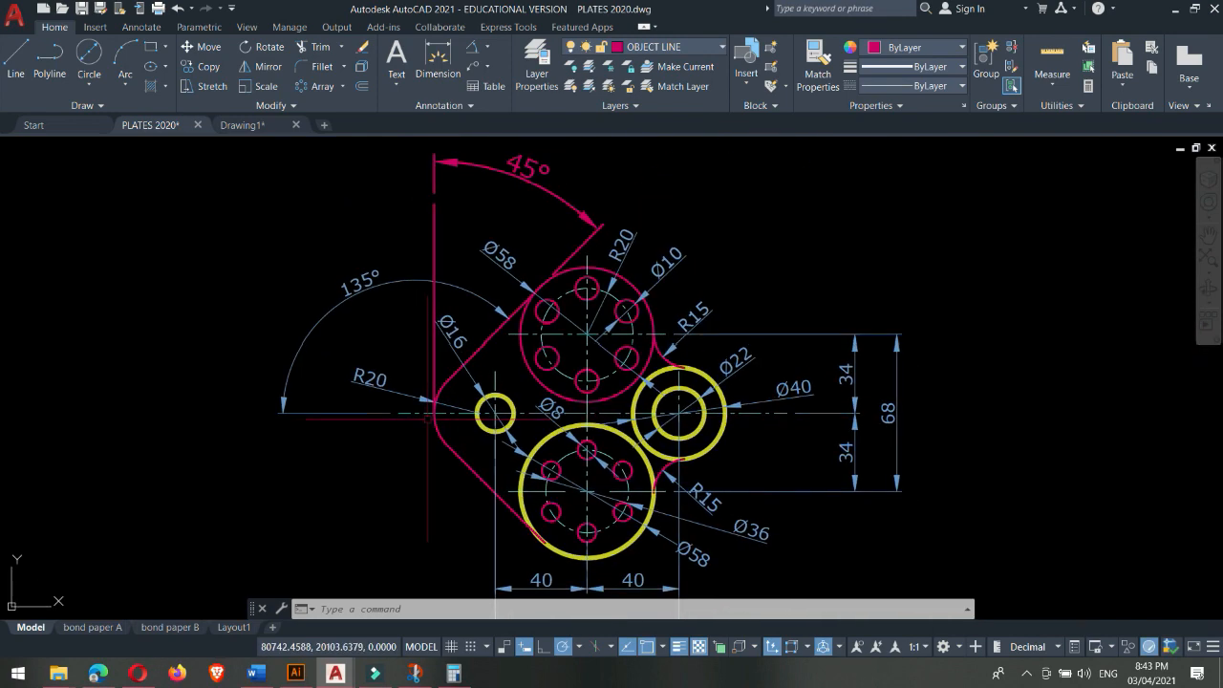
pyautogui.click(248, 125)
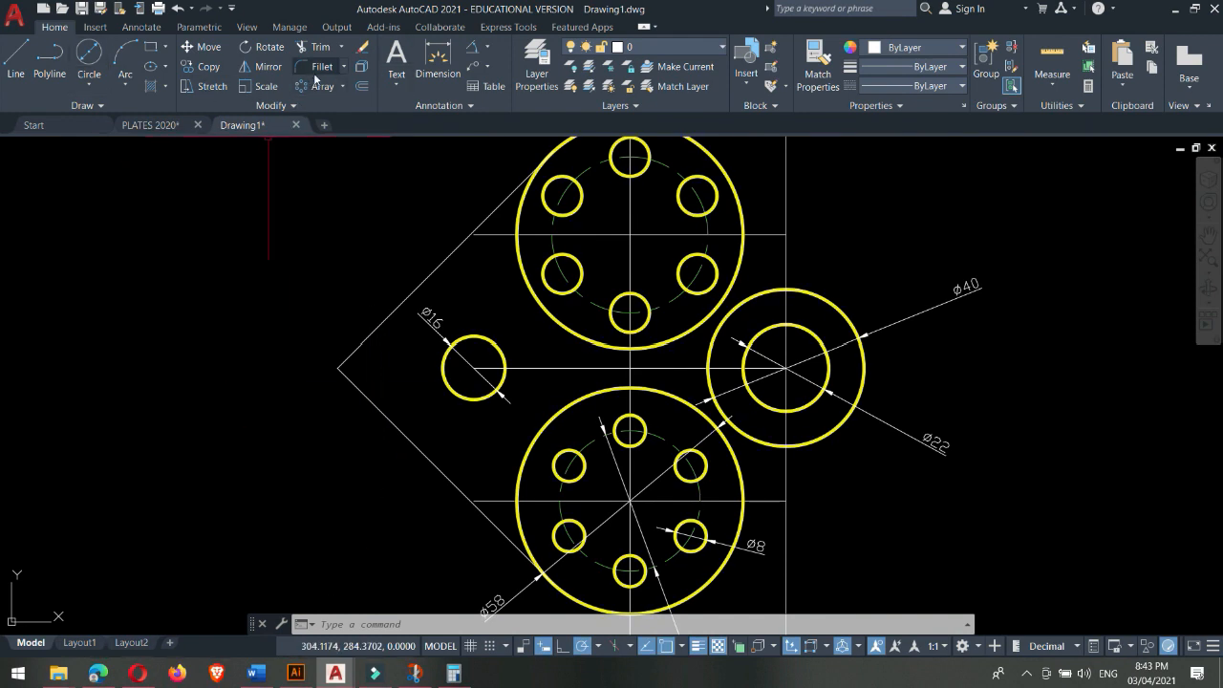
# - Fillet the corner where the two slanted lines meet beside the Ø16 circle with a radius of 20
pyautogui.click(343, 67)
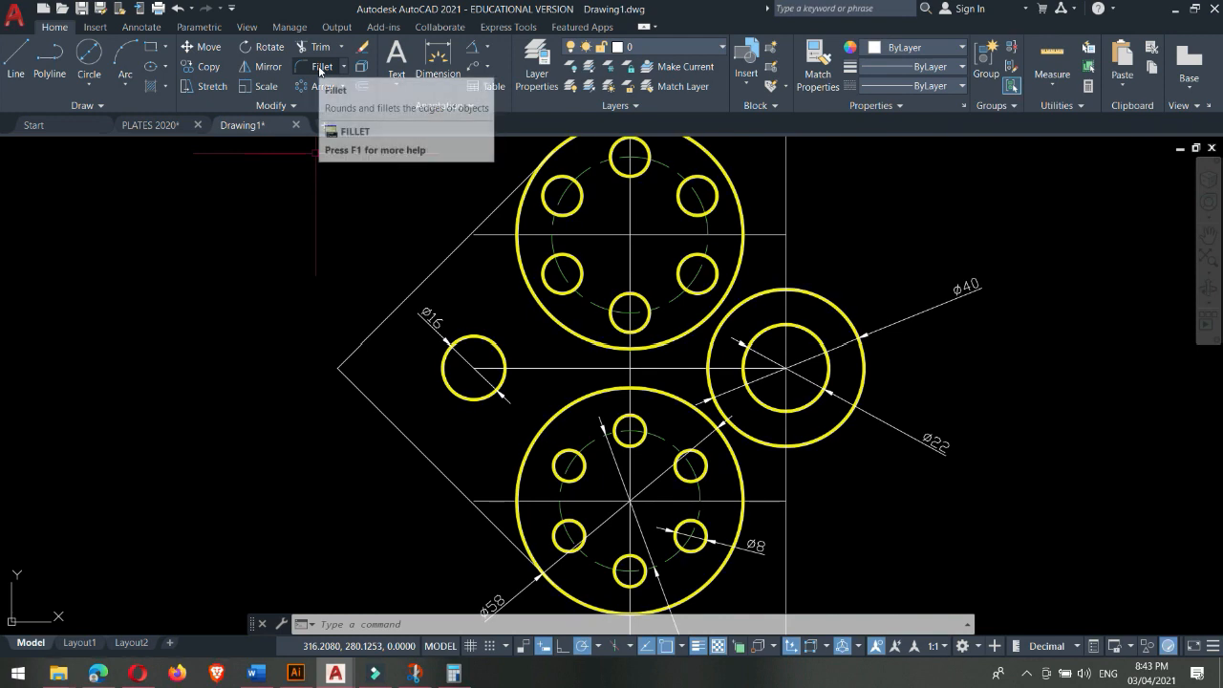
pyautogui.click(321, 67)
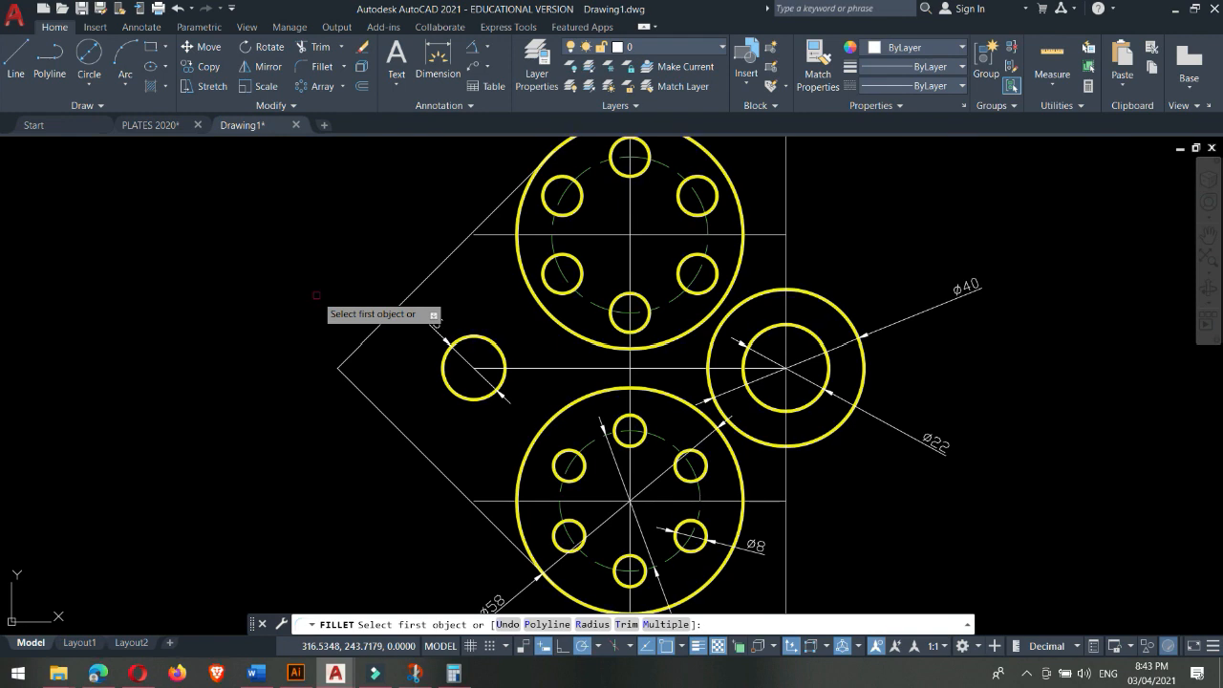
pyautogui.press('Return')
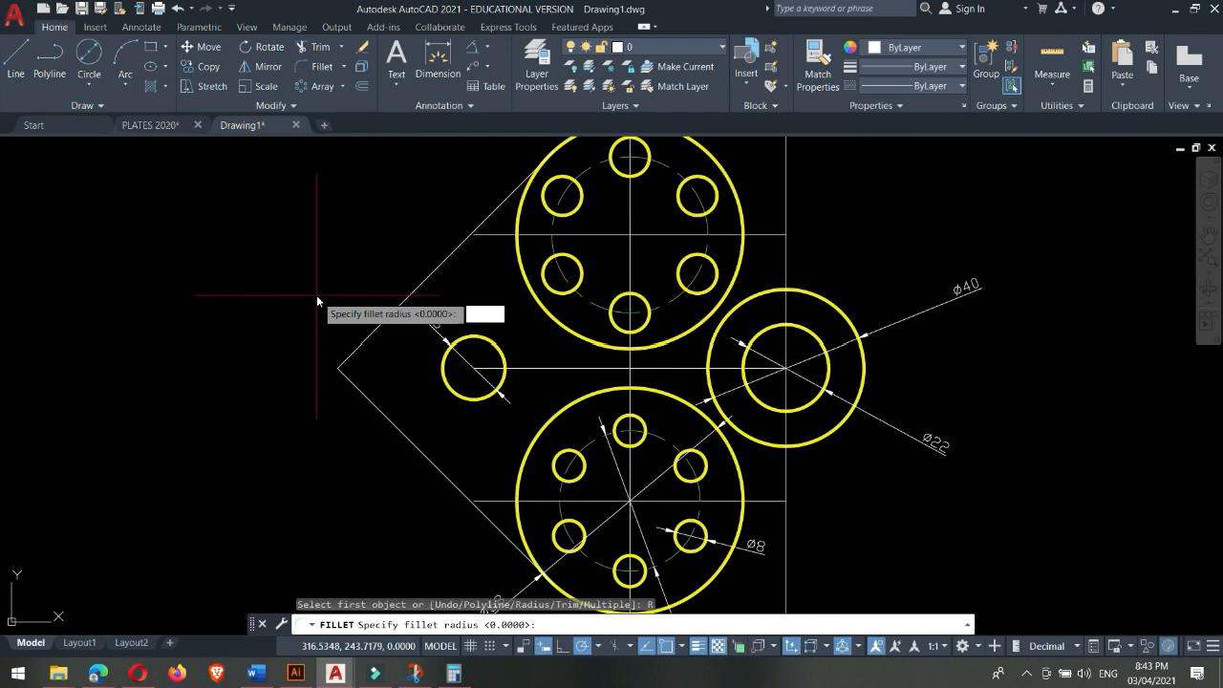
pyautogui.write('20')
pyautogui.press('Return')
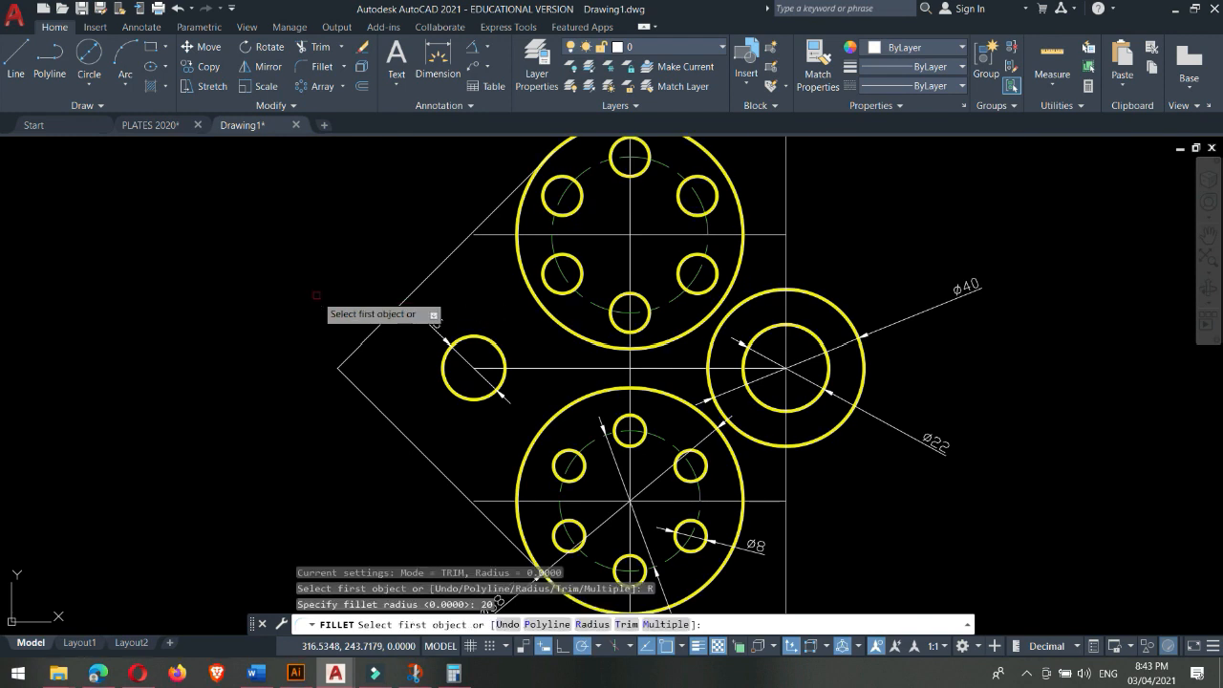
pyautogui.click(369, 336)
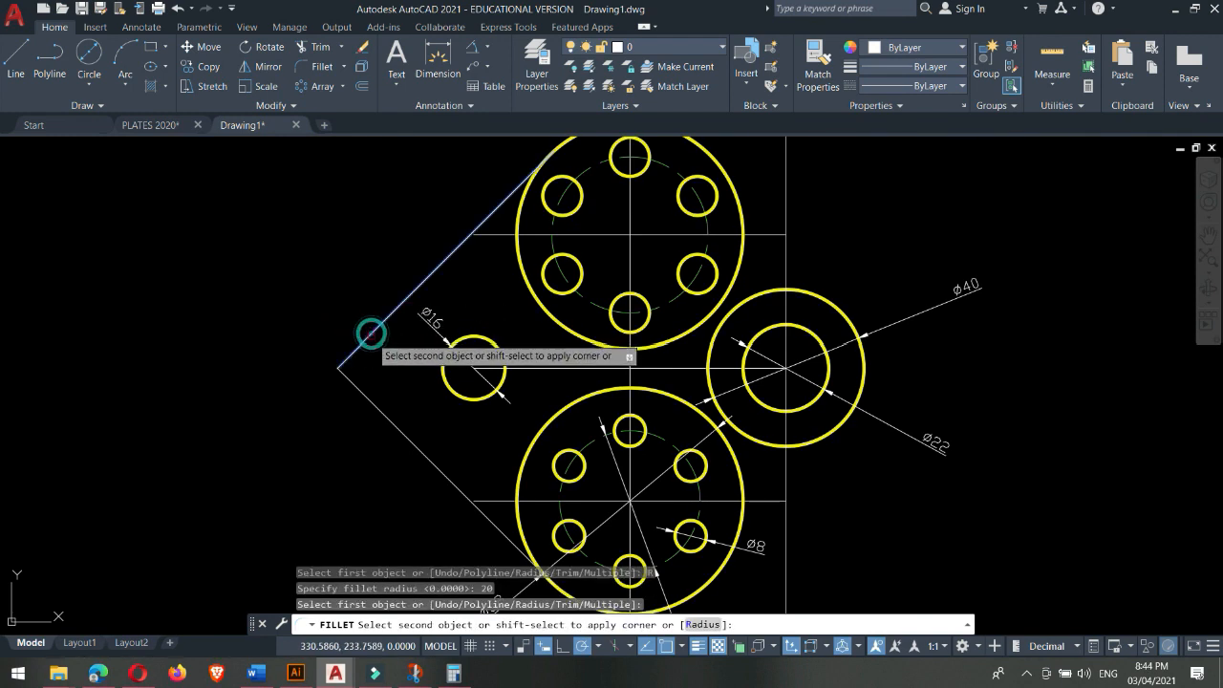
pyautogui.click(387, 421)
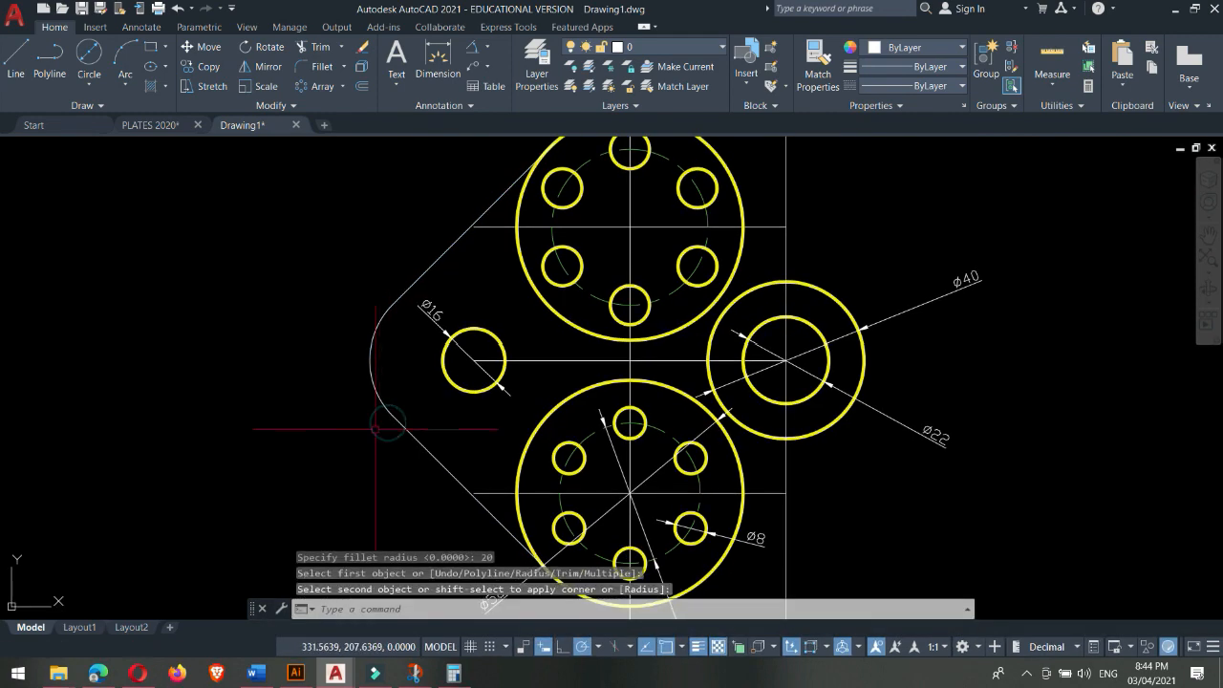
# - Add a radius dimension to the filleted corner arc, placing its text outside the outline
pyautogui.click(488, 51)
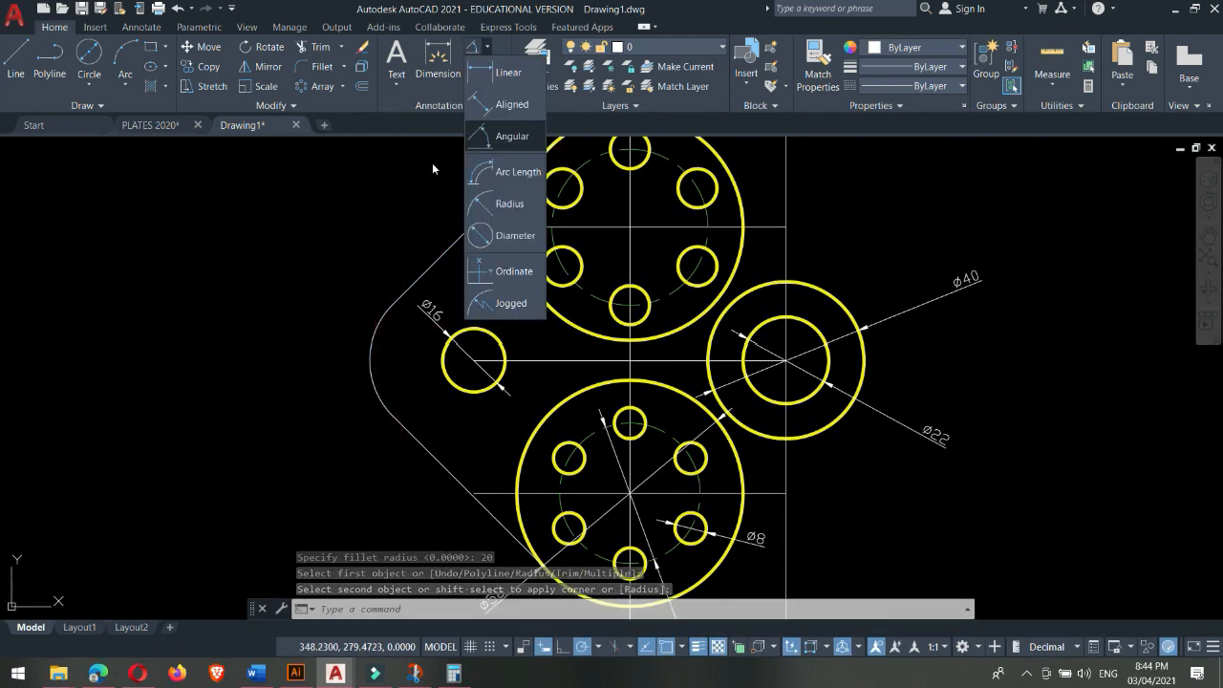
pyautogui.click(510, 203)
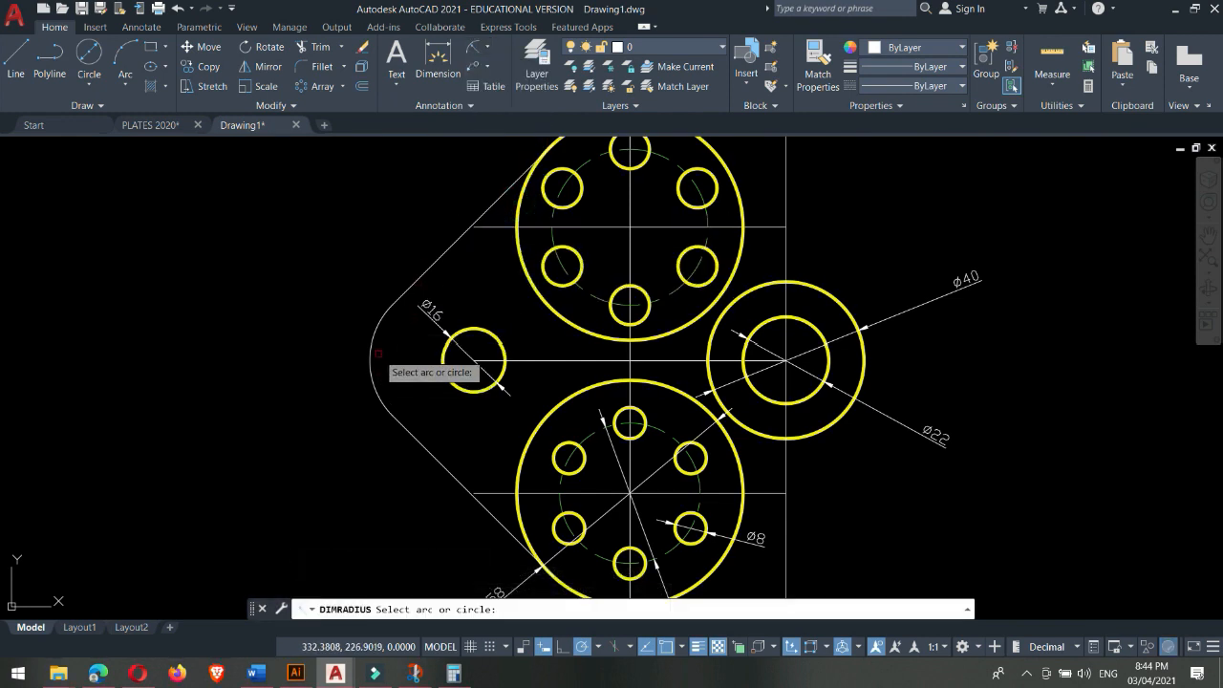
pyautogui.click(374, 337)
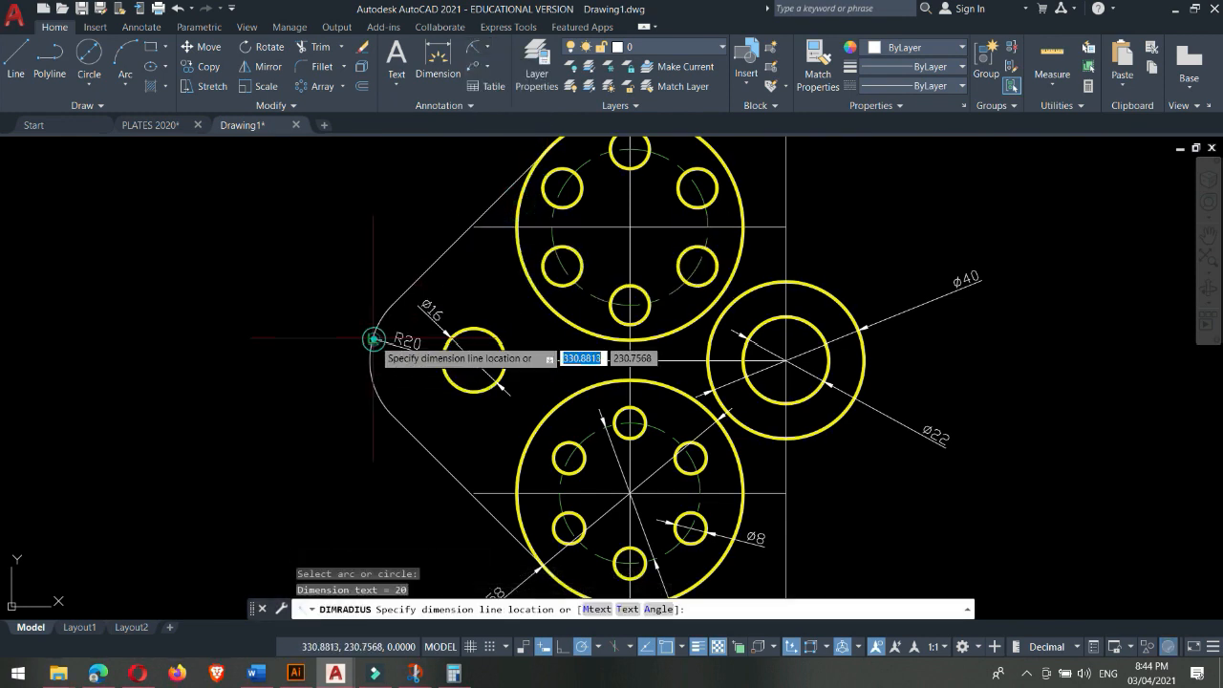
pyautogui.click(276, 292)
pyautogui.scroll(-2, 322, 367)
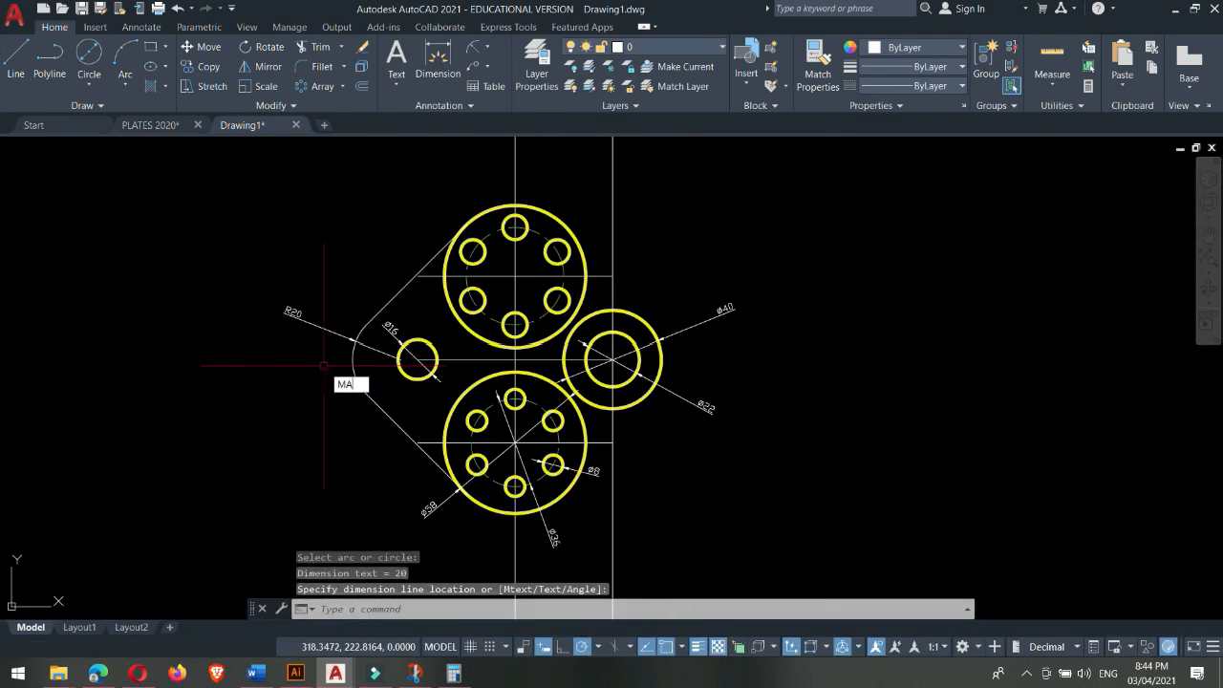
# - Match the properties of the Ø16 circle onto both slanted lines and the corner arc between them
pyautogui.write('MA')
pyautogui.press('Return')
pyautogui.click(436, 357)
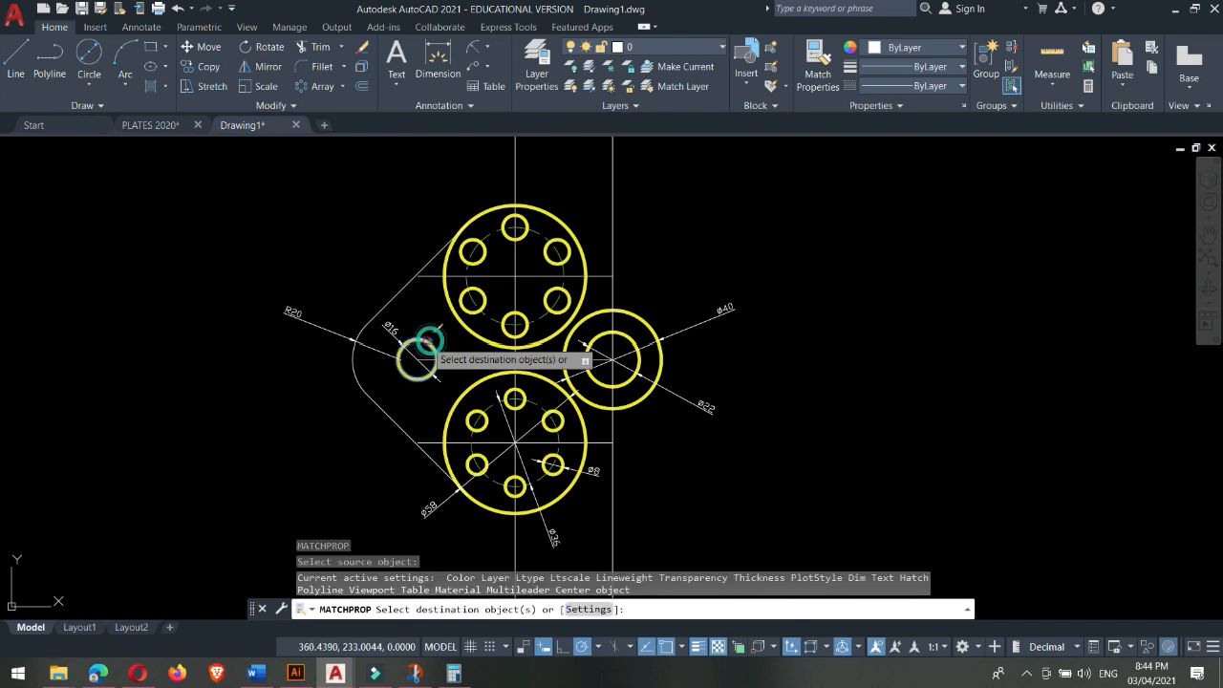
pyautogui.click(394, 304)
pyautogui.click(356, 363)
pyautogui.click(387, 413)
pyautogui.press('Escape')
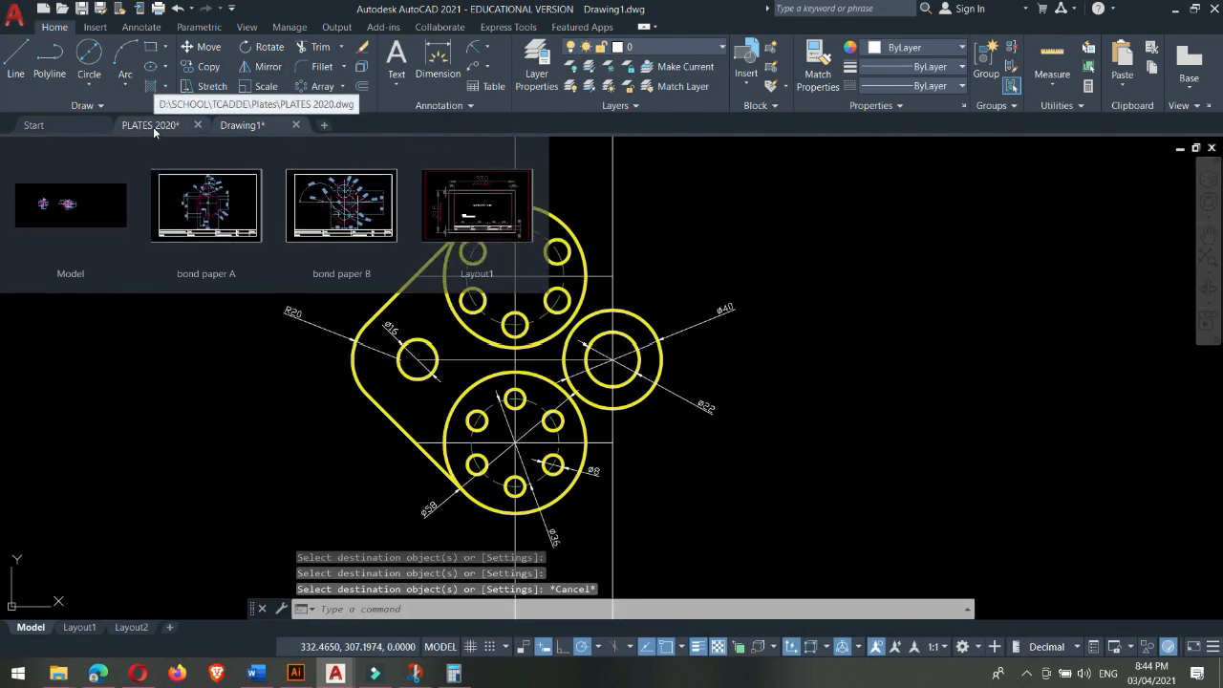
# - Examine the arcs joining the large circles to the Ø40 circle in the PLATES 2020 reference, and return to Drawing1
pyautogui.click(153, 126)
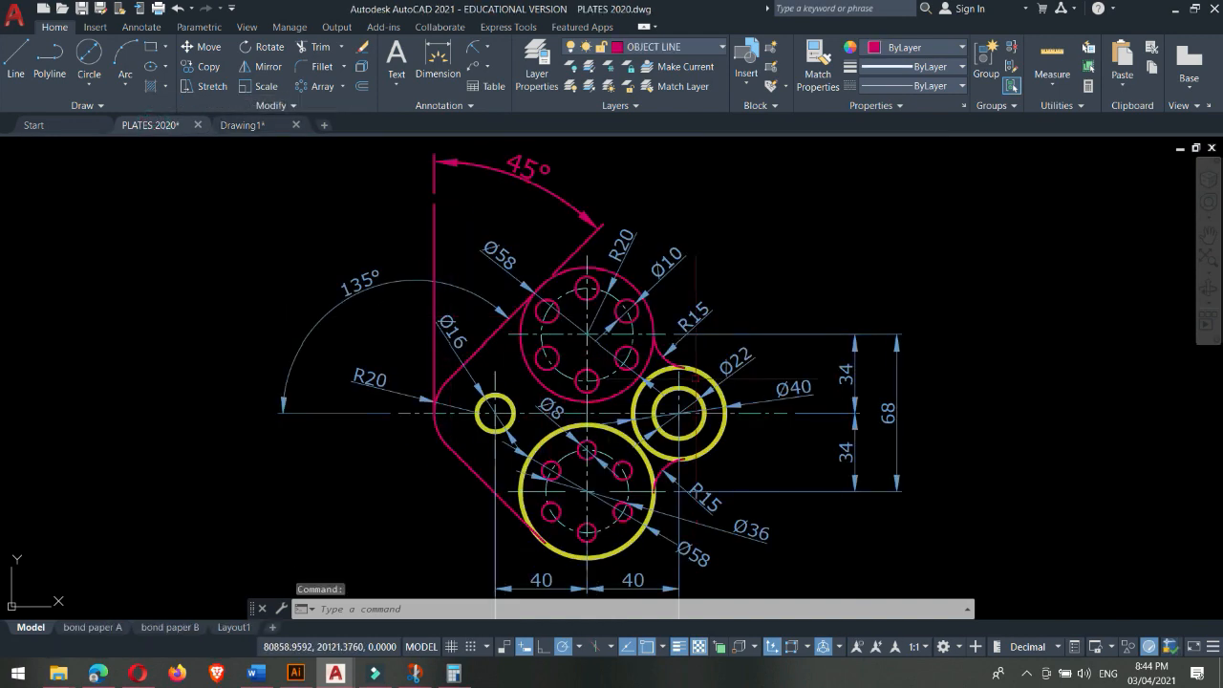
pyautogui.scroll(4, 695, 378)
pyautogui.scroll(-4, 621, 287)
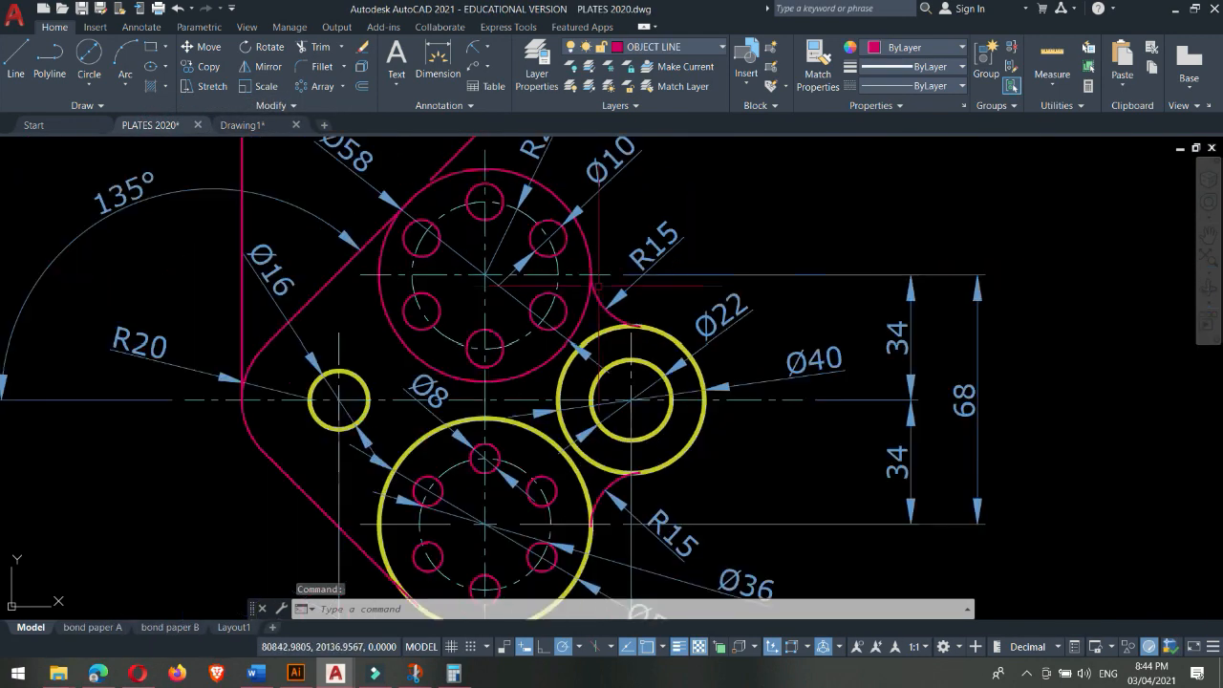
pyautogui.scroll(4, 592, 459)
pyautogui.scroll(-4, 627, 359)
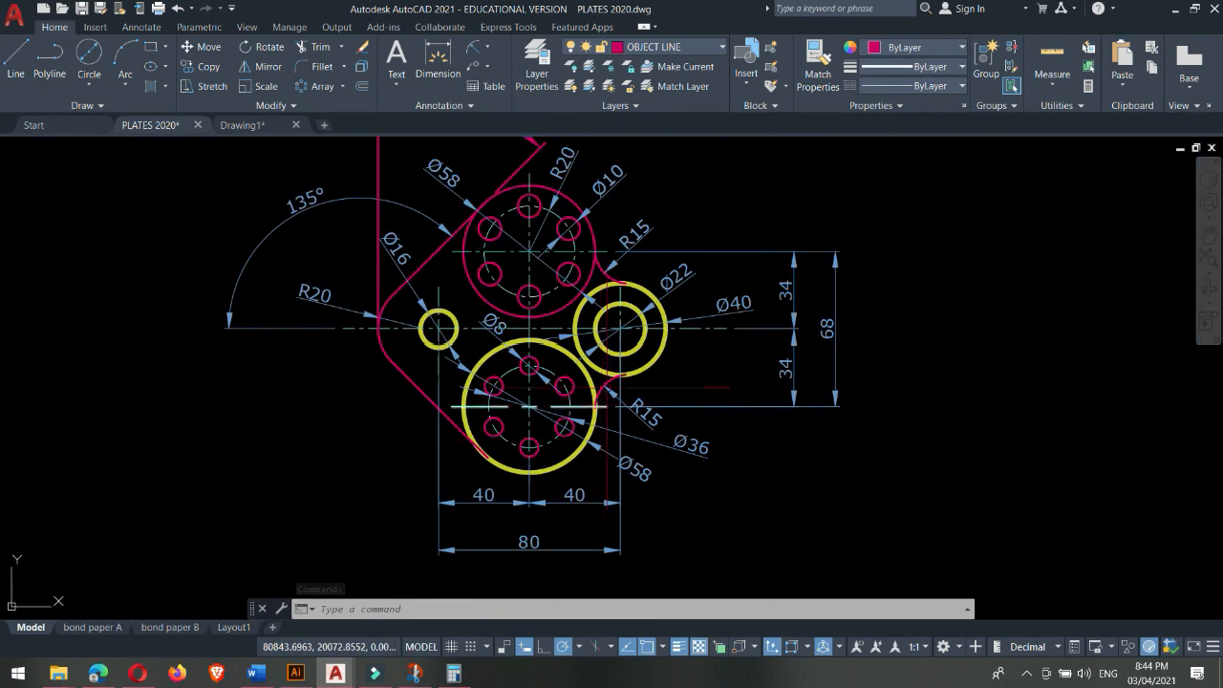
pyautogui.click(242, 124)
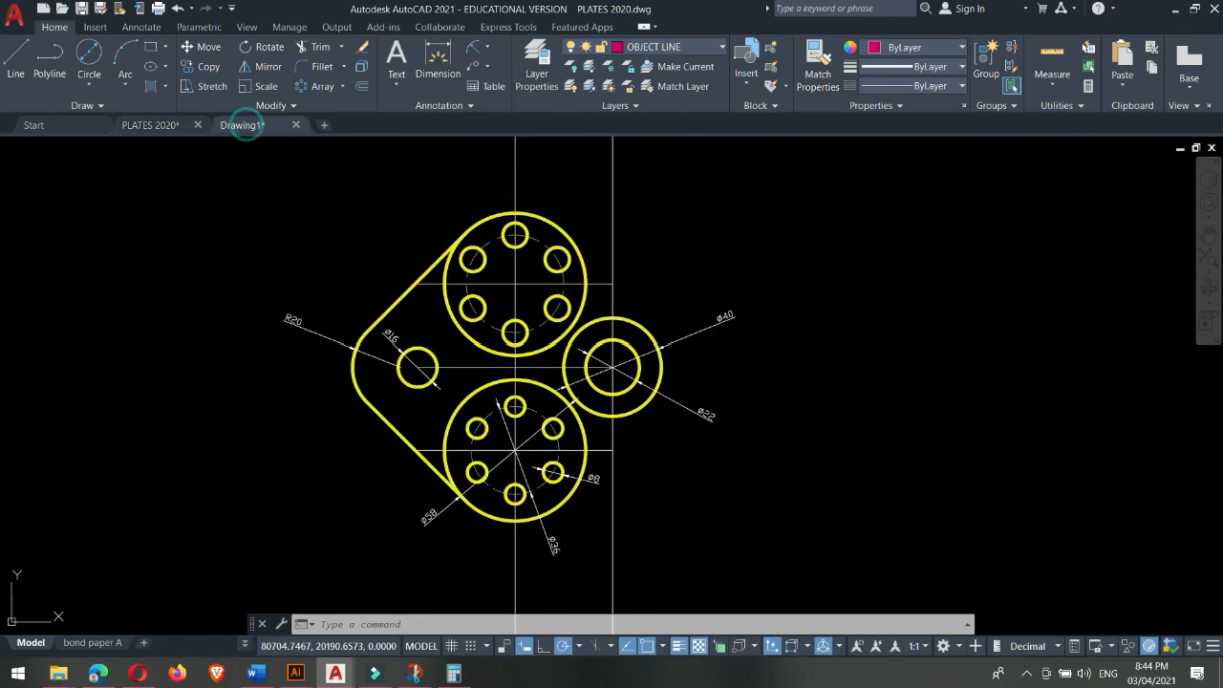
pyautogui.moveTo(571, 299); pyautogui.dragTo(553, 310, button='middle')
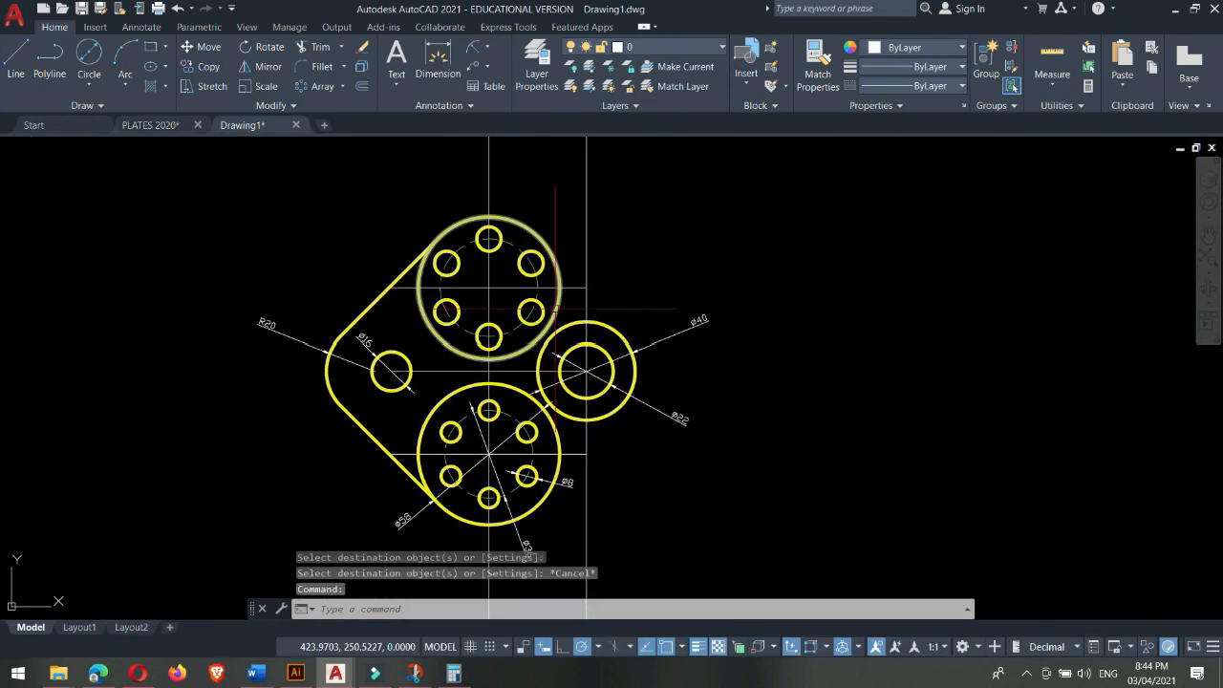
pyautogui.click(321, 69)
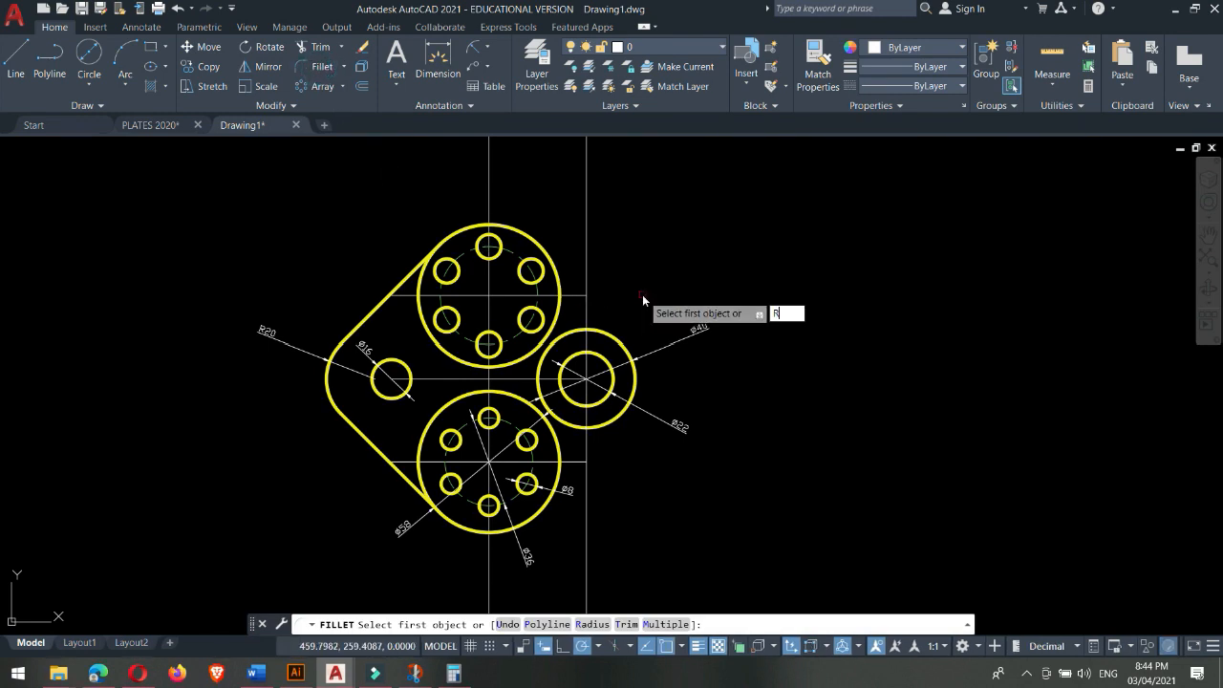
pyautogui.write('R')
pyautogui.press('Return')
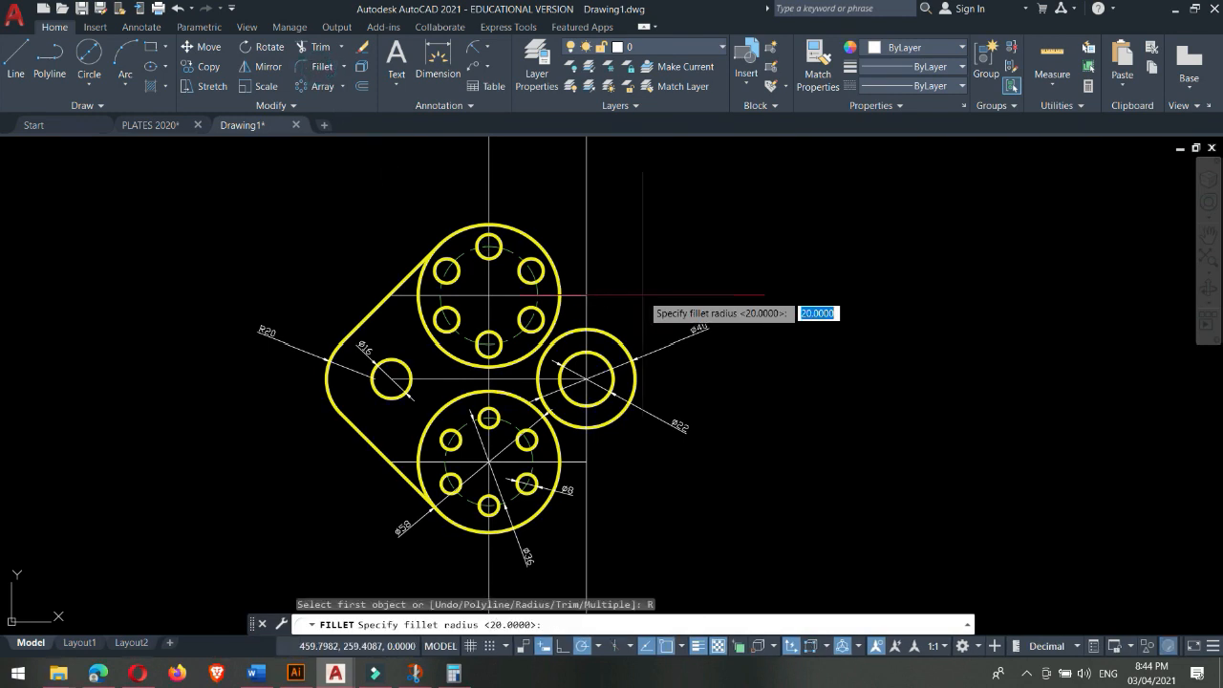
pyautogui.click(163, 125)
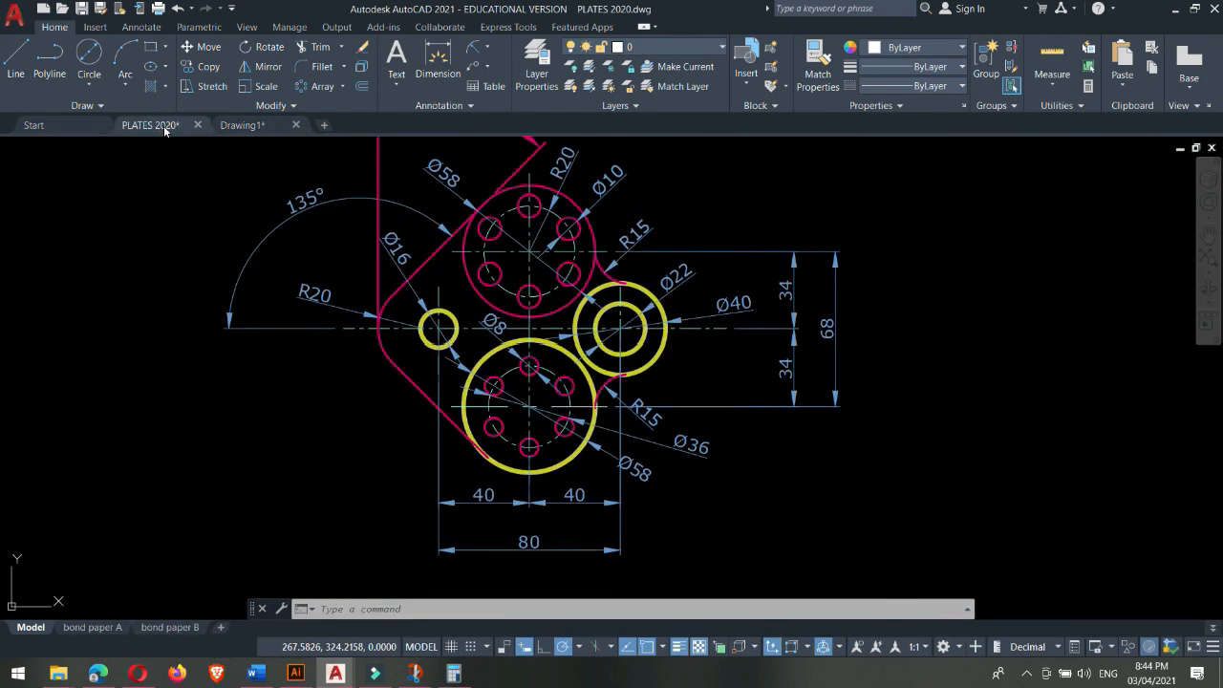
pyautogui.click(242, 126)
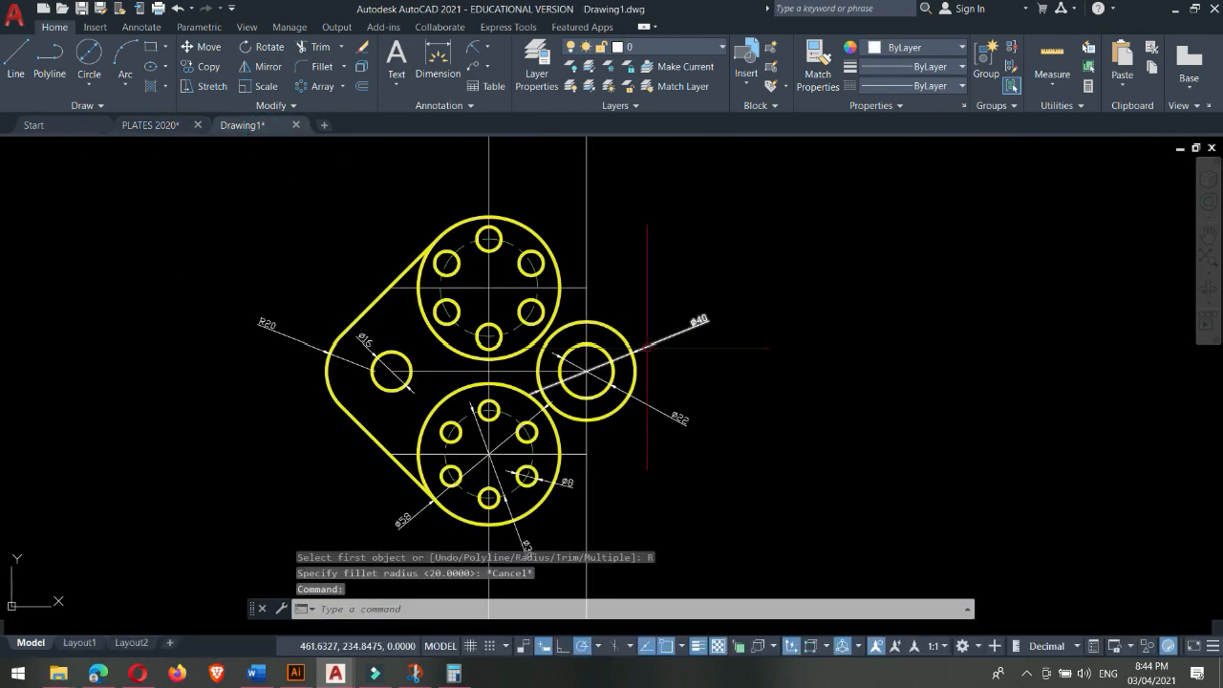
# - Fillet between the upper large circle and the Ø40 circle with a radius of 15
pyautogui.click(322, 68)
pyautogui.write('R')
pyautogui.press('Return')
pyautogui.write('15')
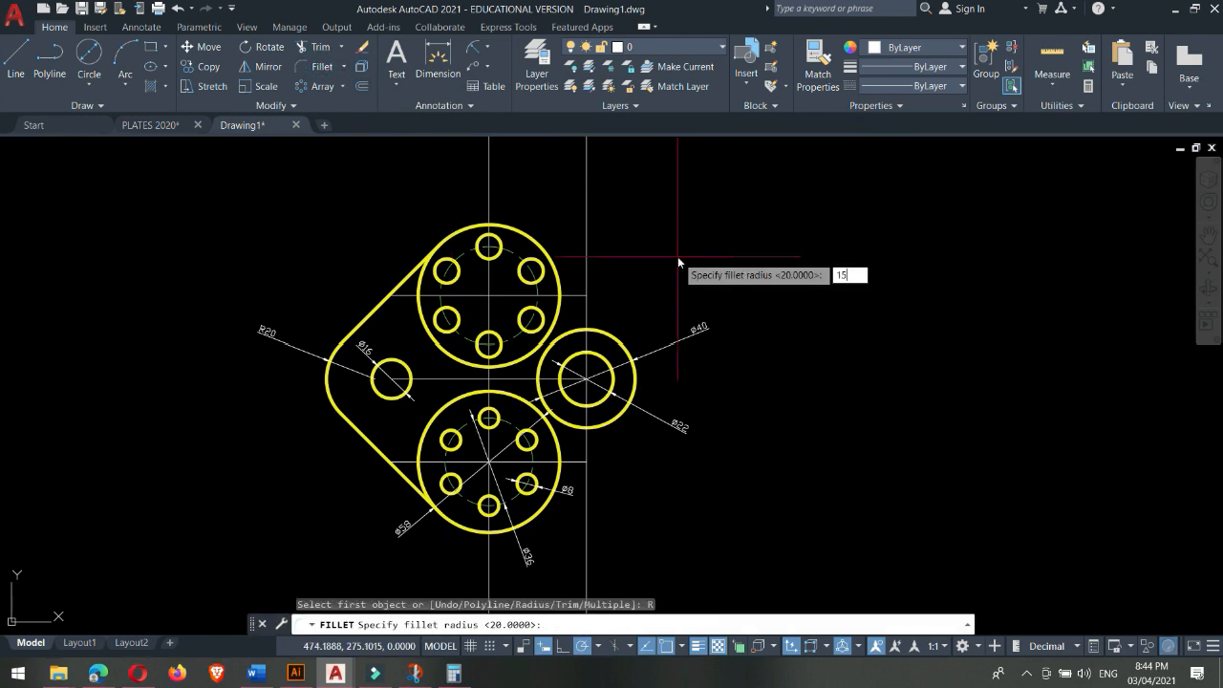
pyautogui.press('Return')
pyautogui.scroll(2, 667, 316)
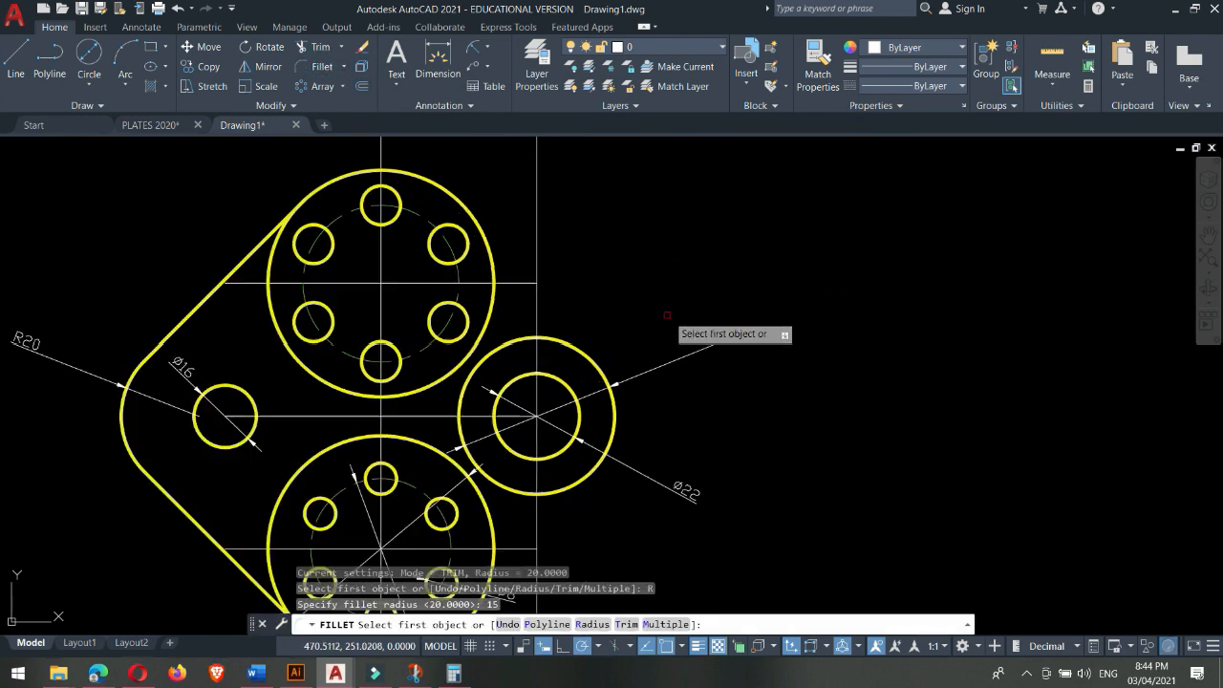
pyautogui.click(494, 263)
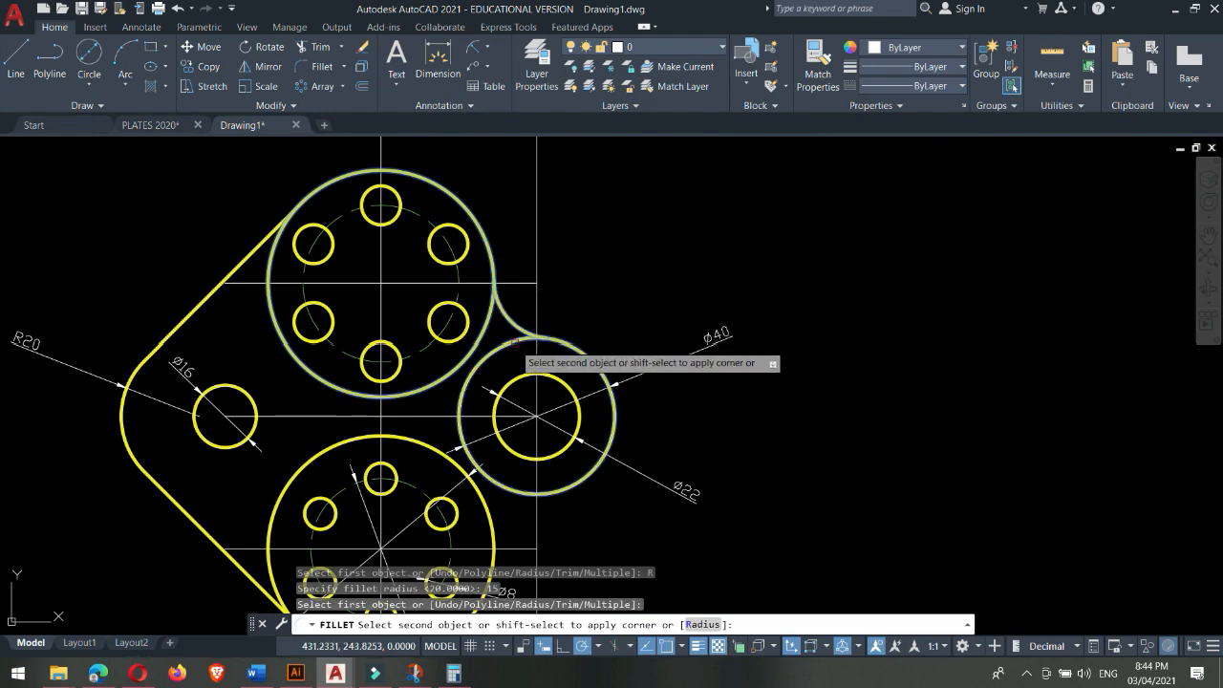
pyautogui.scroll(2, 515, 341)
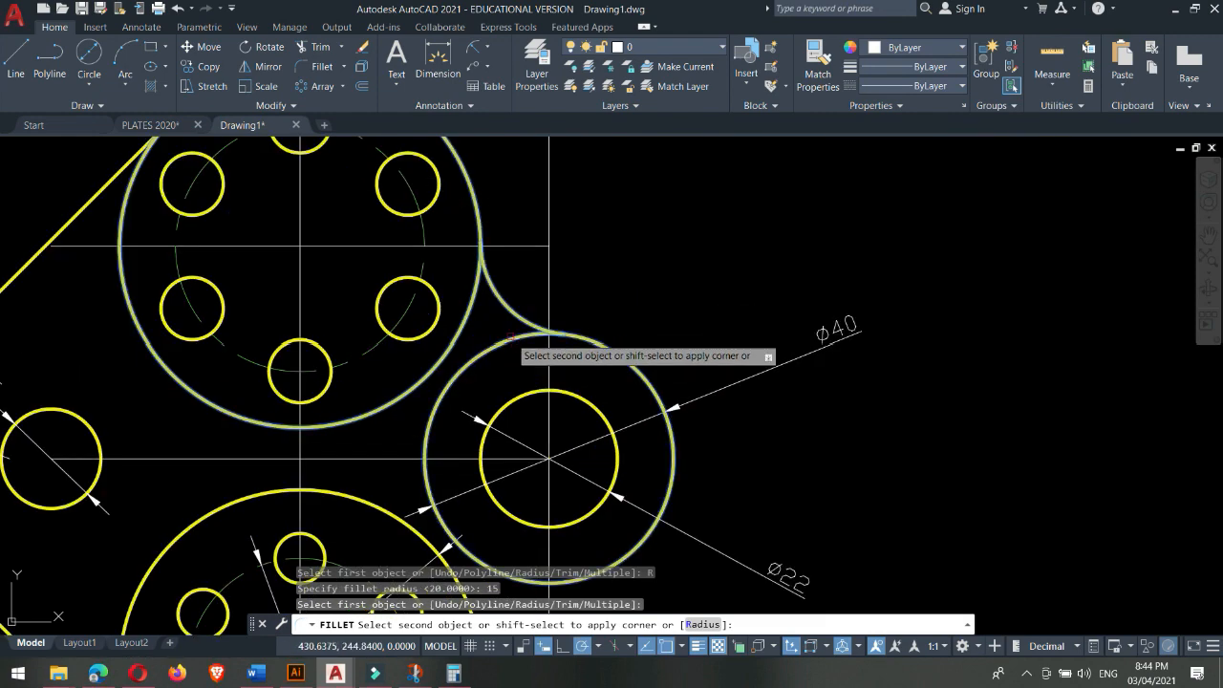
pyautogui.click(515, 341)
pyautogui.scroll(-4, 509, 300)
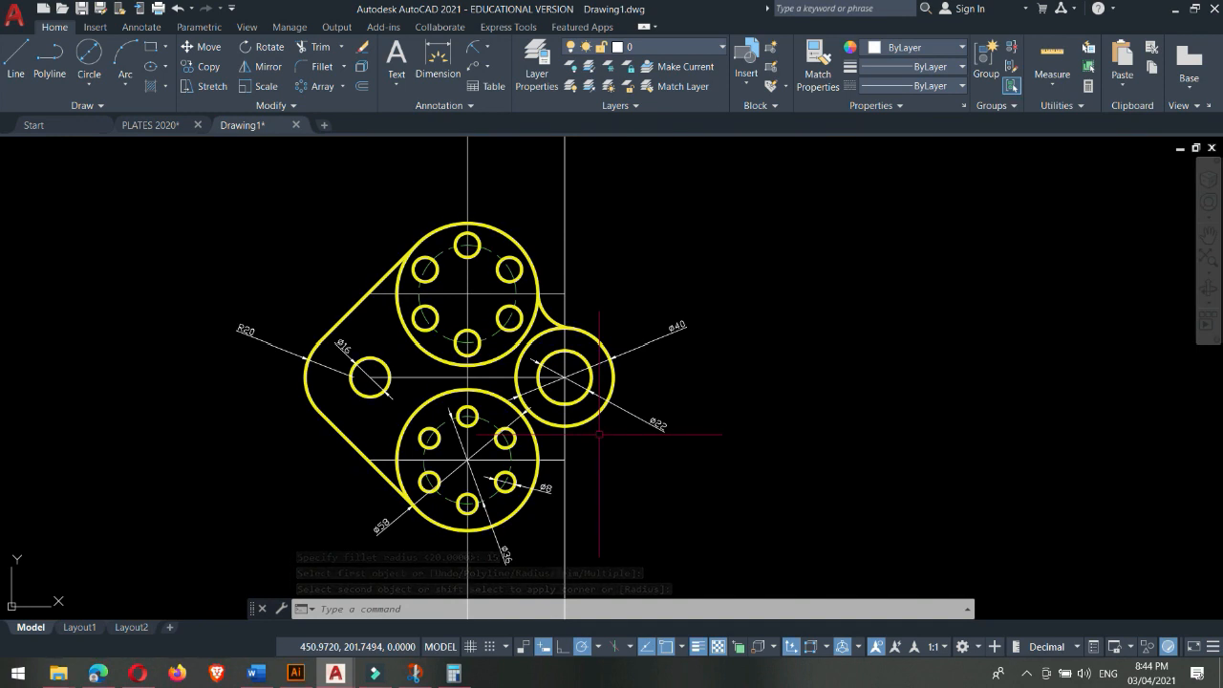
# - Fillet between the Ø40 circle and the lower Ø58 circle with the same radius of 15
pyautogui.write('f')
pyautogui.press('Return')
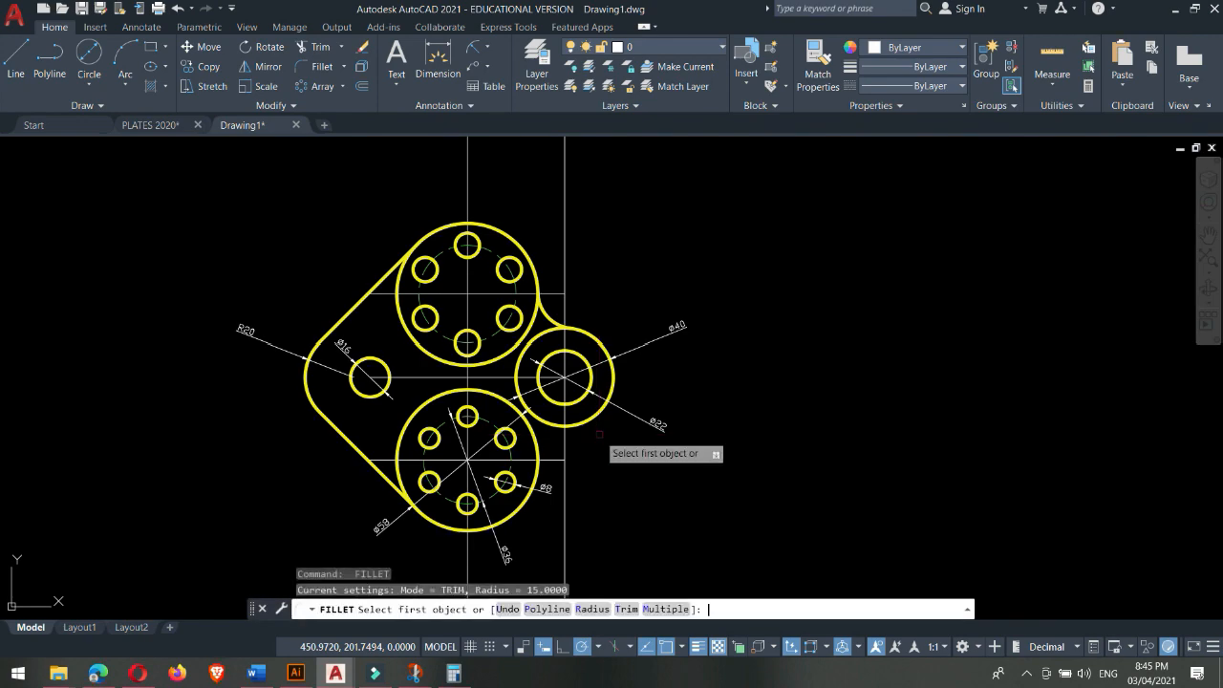
pyautogui.scroll(3, 592, 444)
pyautogui.click(542, 409)
pyautogui.press('Escape')
pyautogui.scroll(-4, 669, 416)
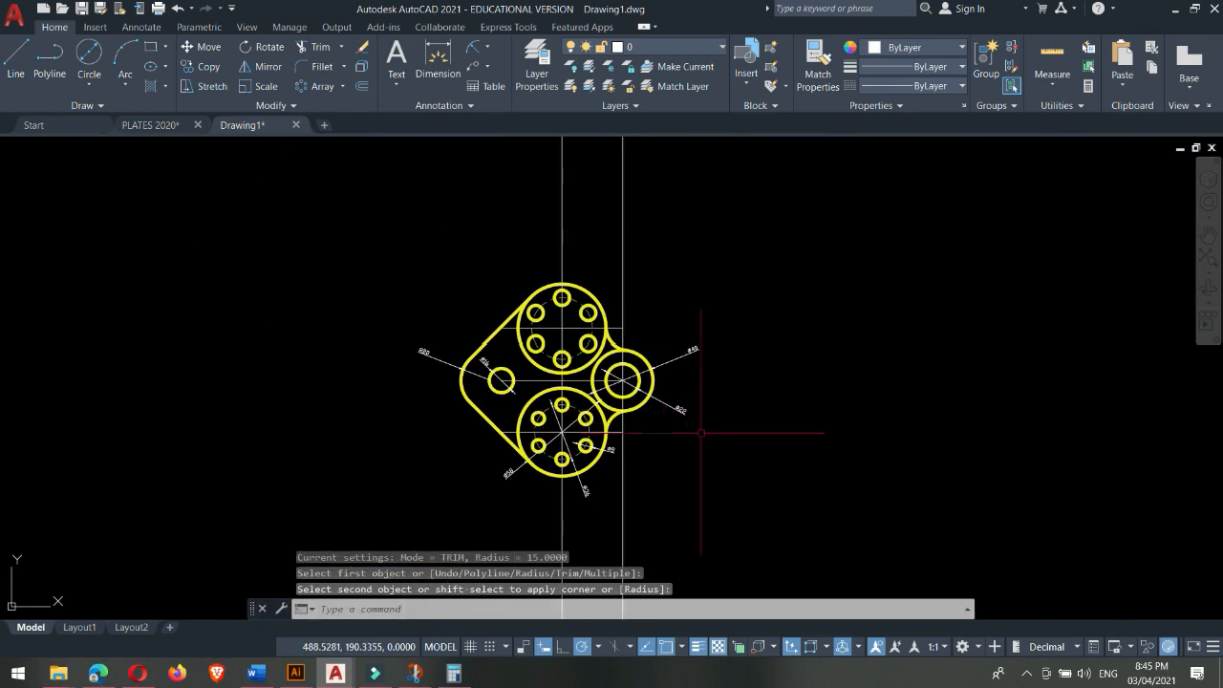
pyautogui.scroll(2, 648, 433)
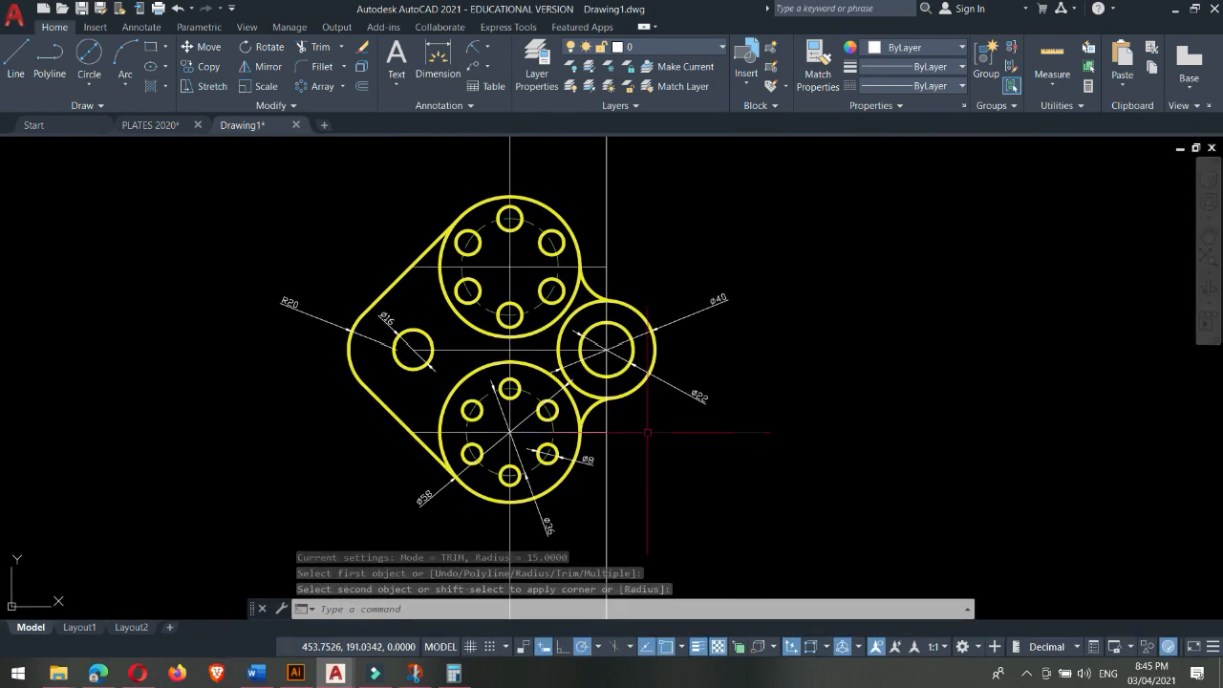
pyautogui.moveTo(640, 238); pyautogui.dragTo(651, 299, button='middle')
pyautogui.click(644, 258)
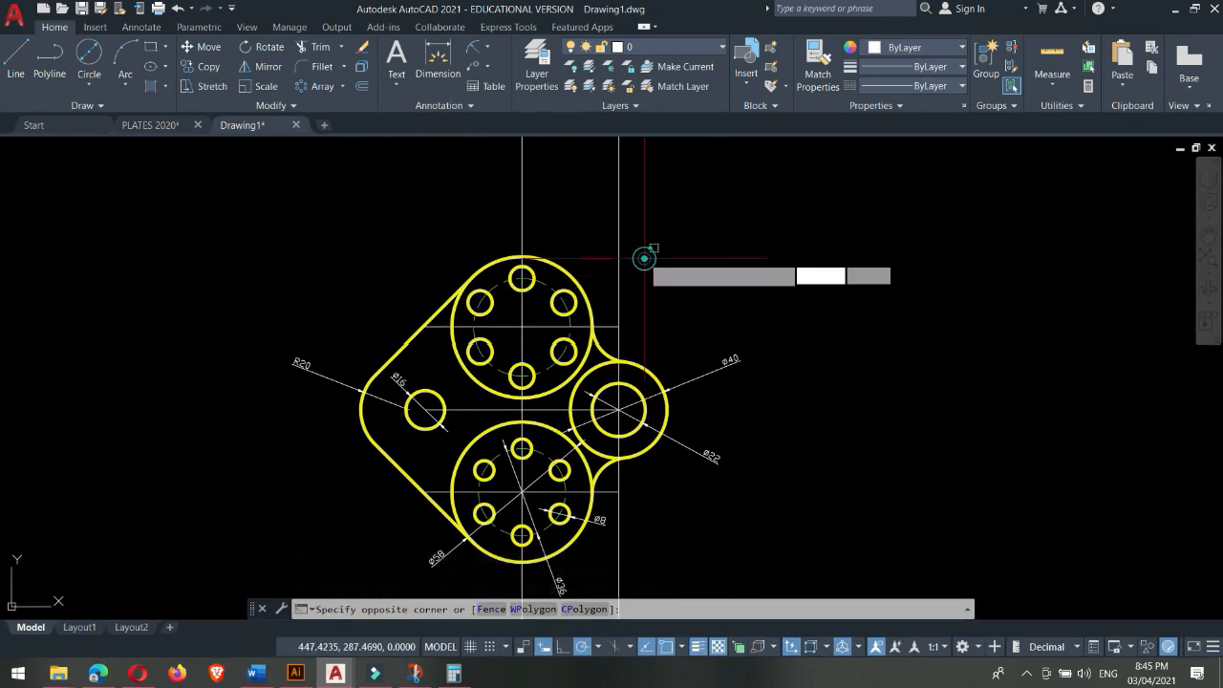
pyautogui.press('Escape')
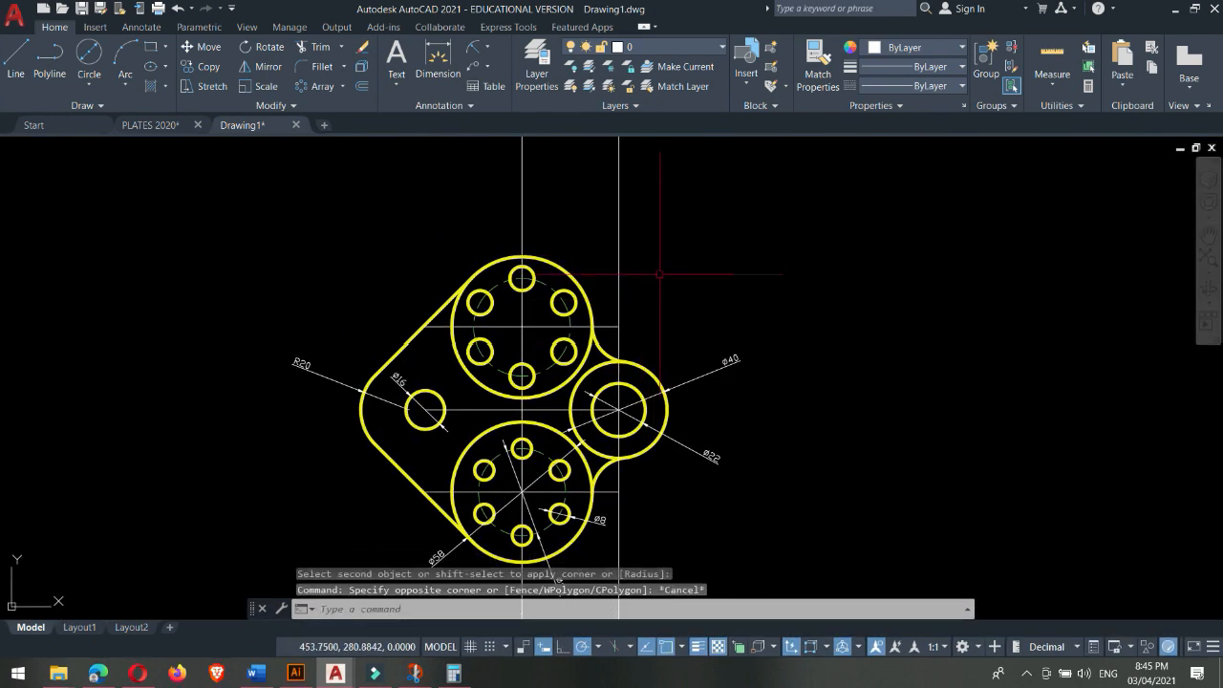
# - Draw short horizontal cutting lines across the vertical line through the Ø40 circle, one above and one below the plate
pyautogui.write('l')
pyautogui.press('Return')
pyautogui.click(601, 237)
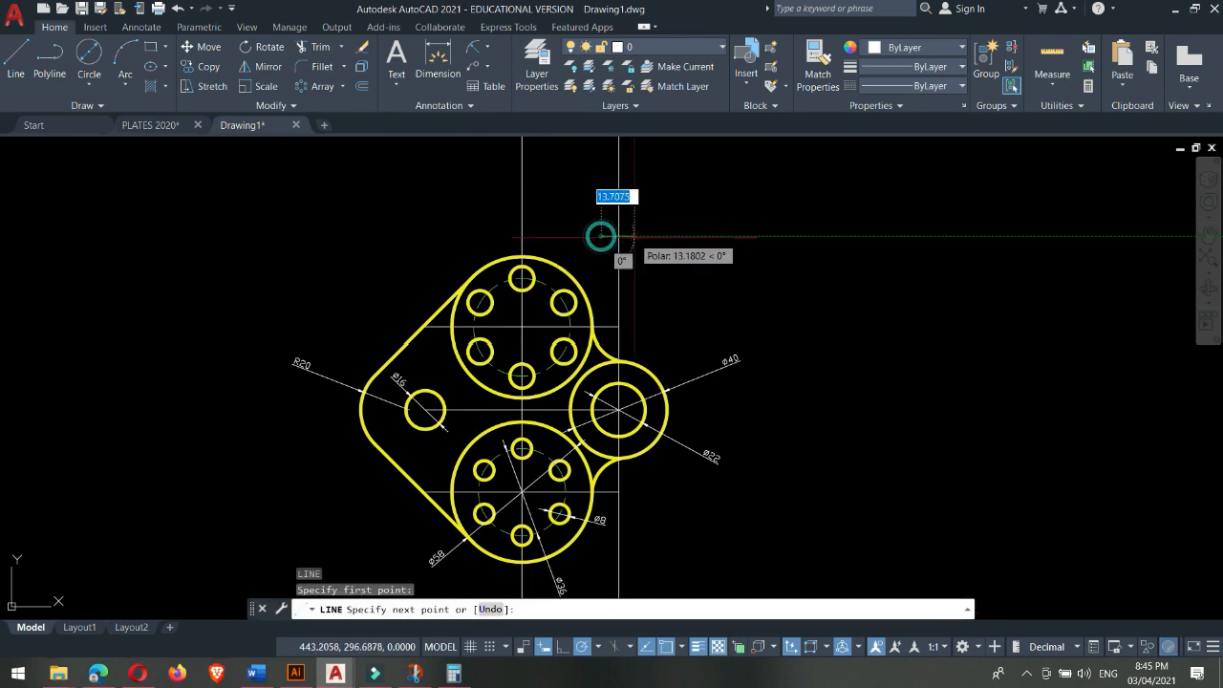
pyautogui.click(636, 238)
pyautogui.press('Escape')
pyautogui.moveTo(664, 292); pyautogui.dragTo(656, 208, button='middle')
pyautogui.write('l')
pyautogui.press('Return')
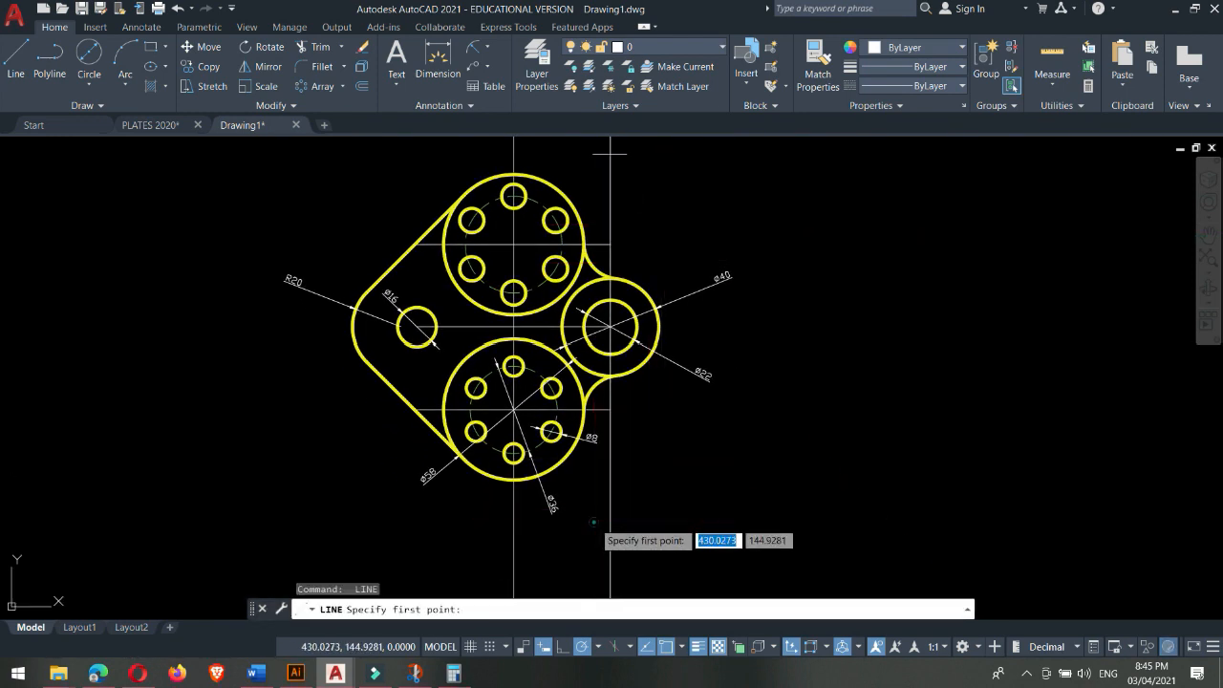
pyautogui.click(596, 522)
pyautogui.click(626, 522)
pyautogui.press('Escape')
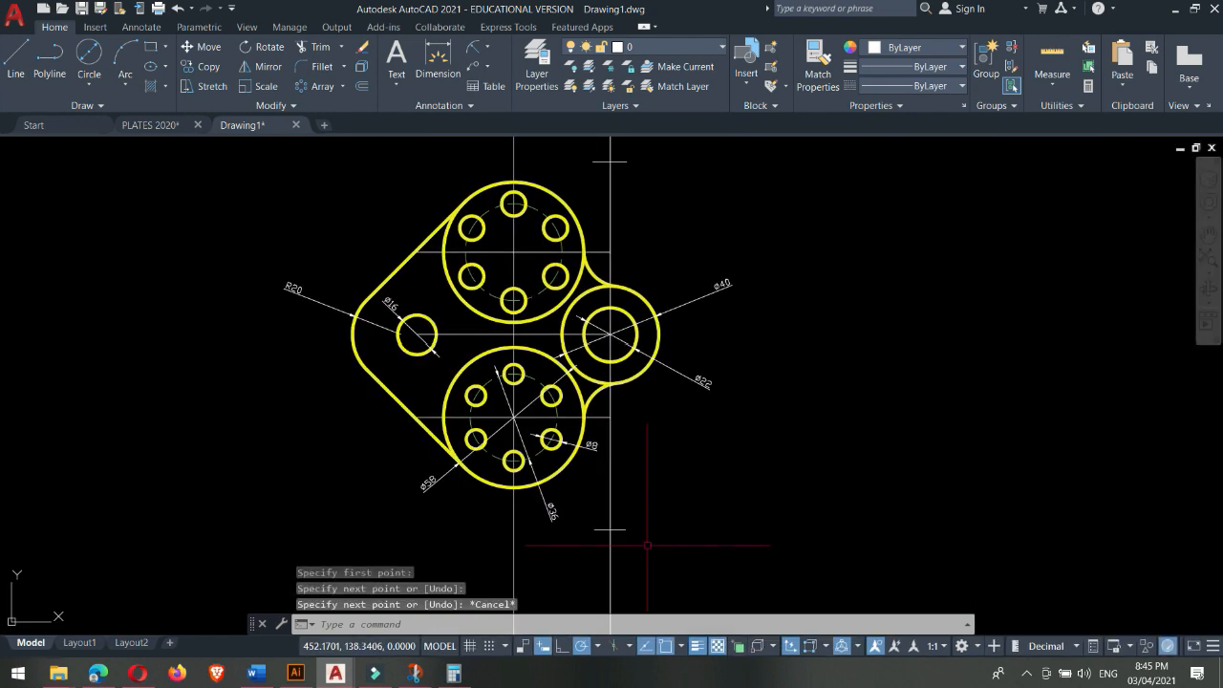
# - Trim the Ø40 circle's vertical line beyond the two short cutting lines, and erase both cutting lines
pyautogui.write('tr')
pyautogui.press('Return')
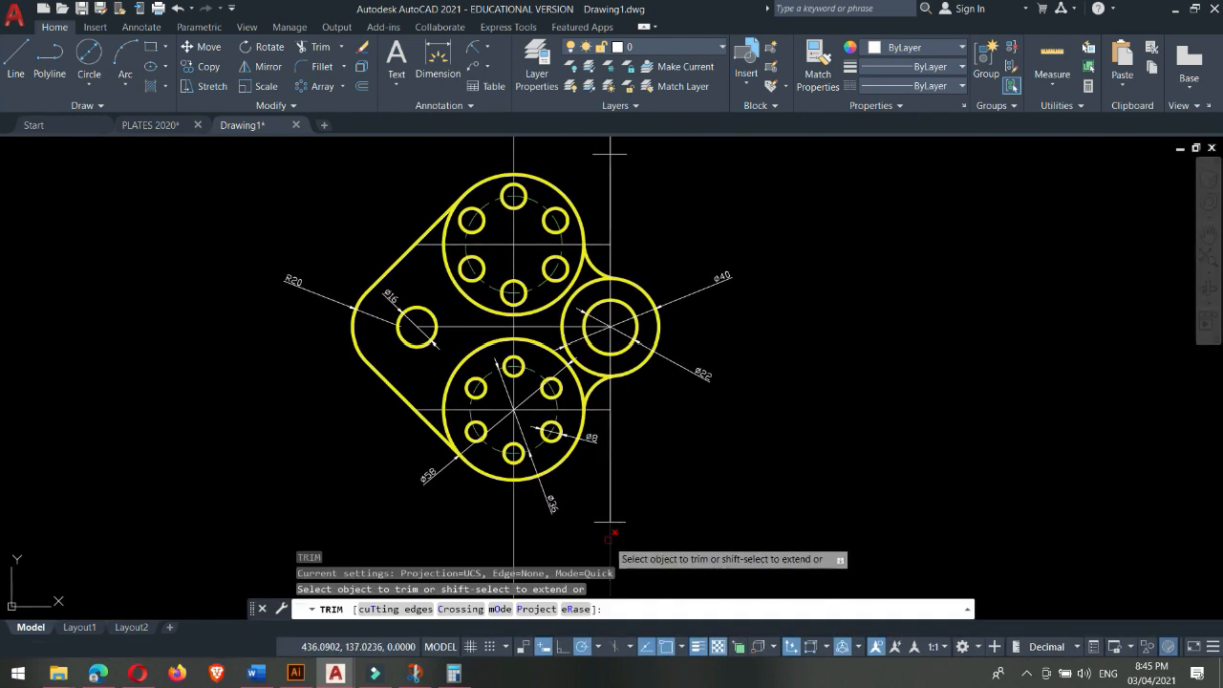
pyautogui.moveTo(656, 248); pyautogui.dragTo(674, 332, button='middle')
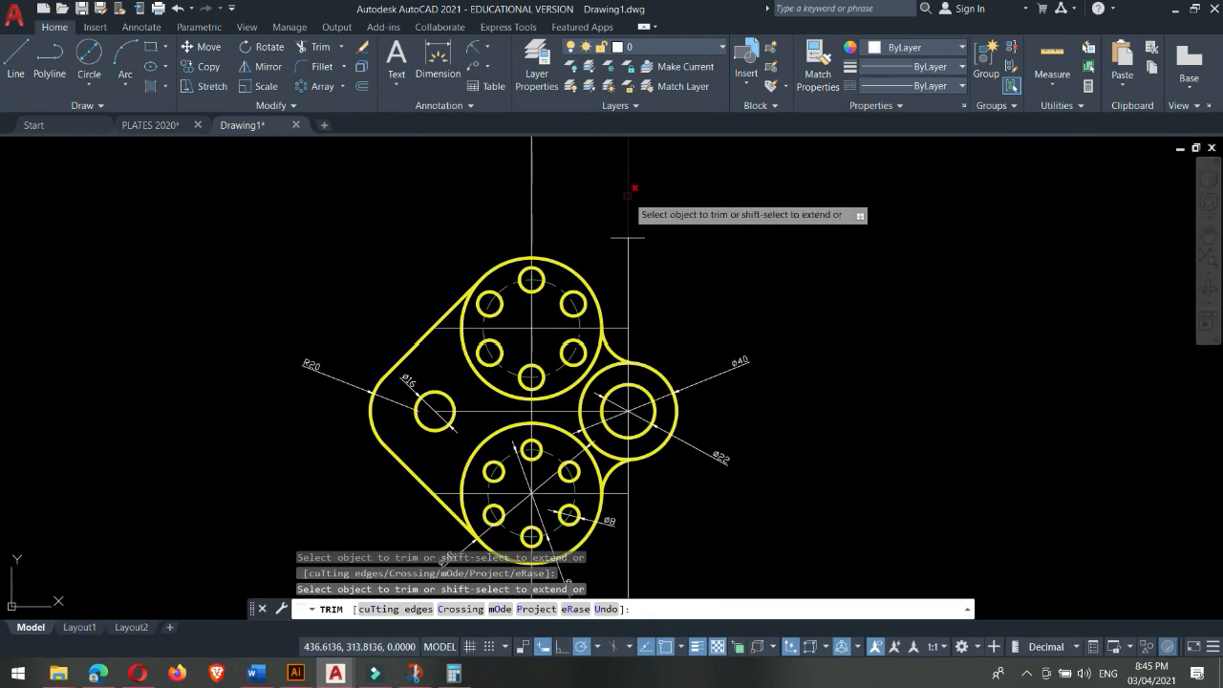
pyautogui.press('Escape')
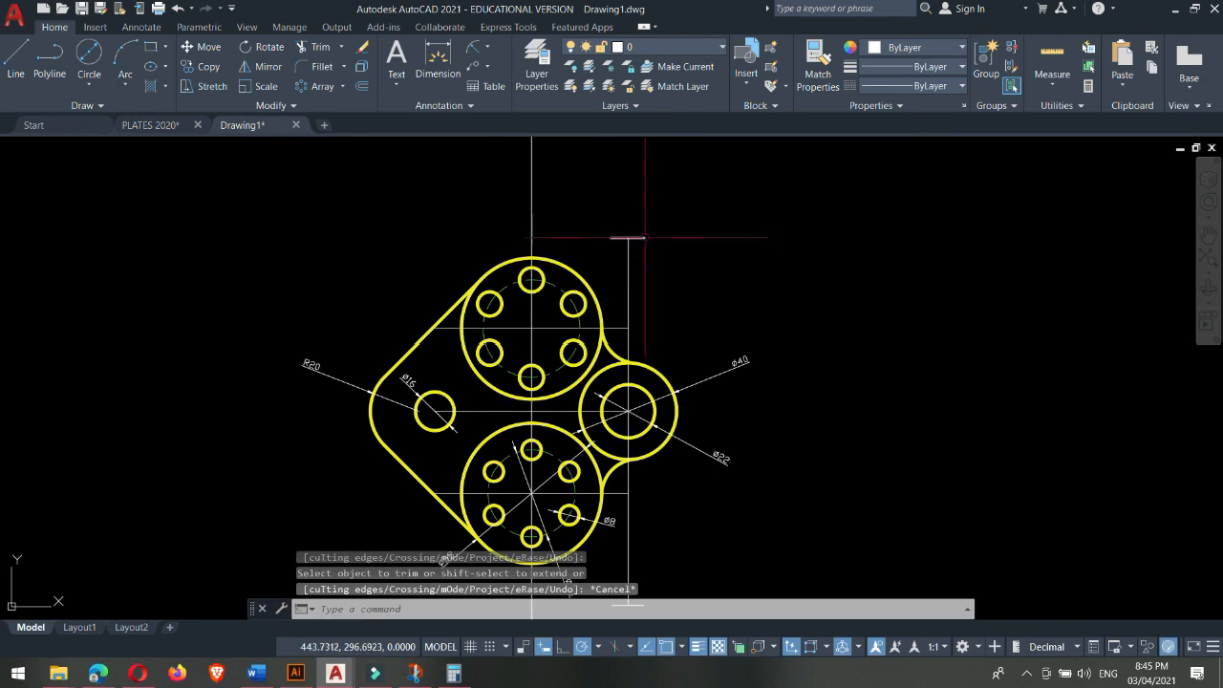
pyautogui.click(644, 238)
pyautogui.press('Delete')
pyautogui.moveTo(622, 314); pyautogui.dragTo(622, 195, button='middle')
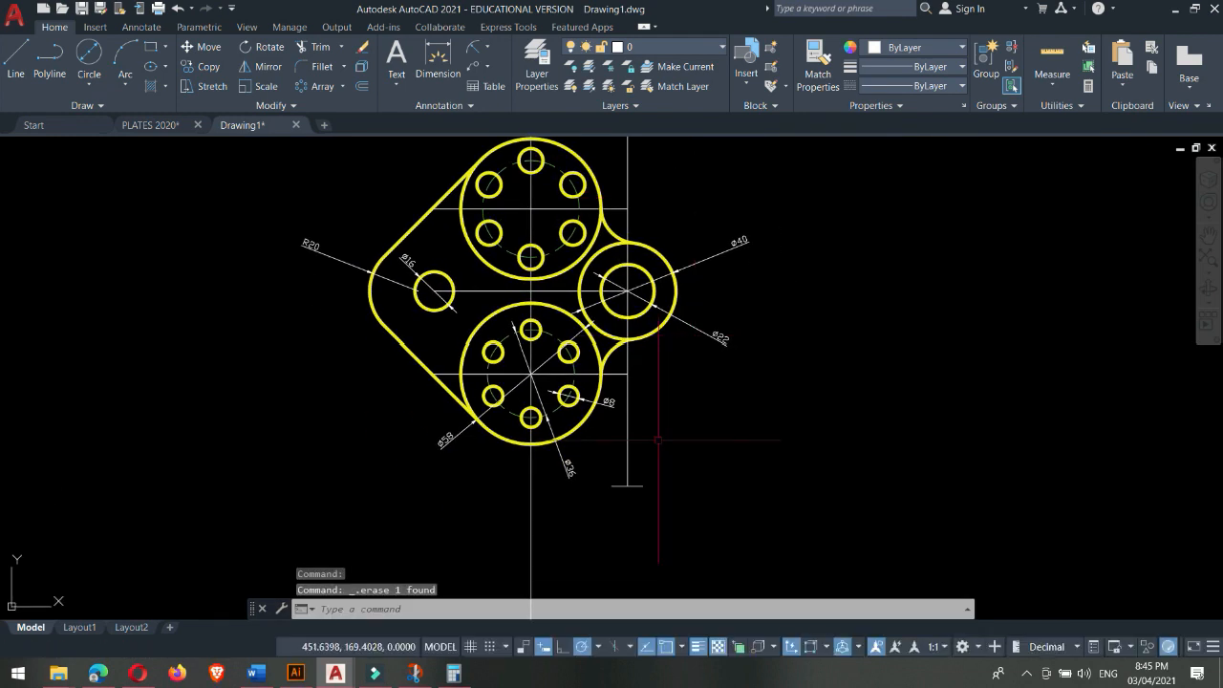
pyautogui.click(647, 485)
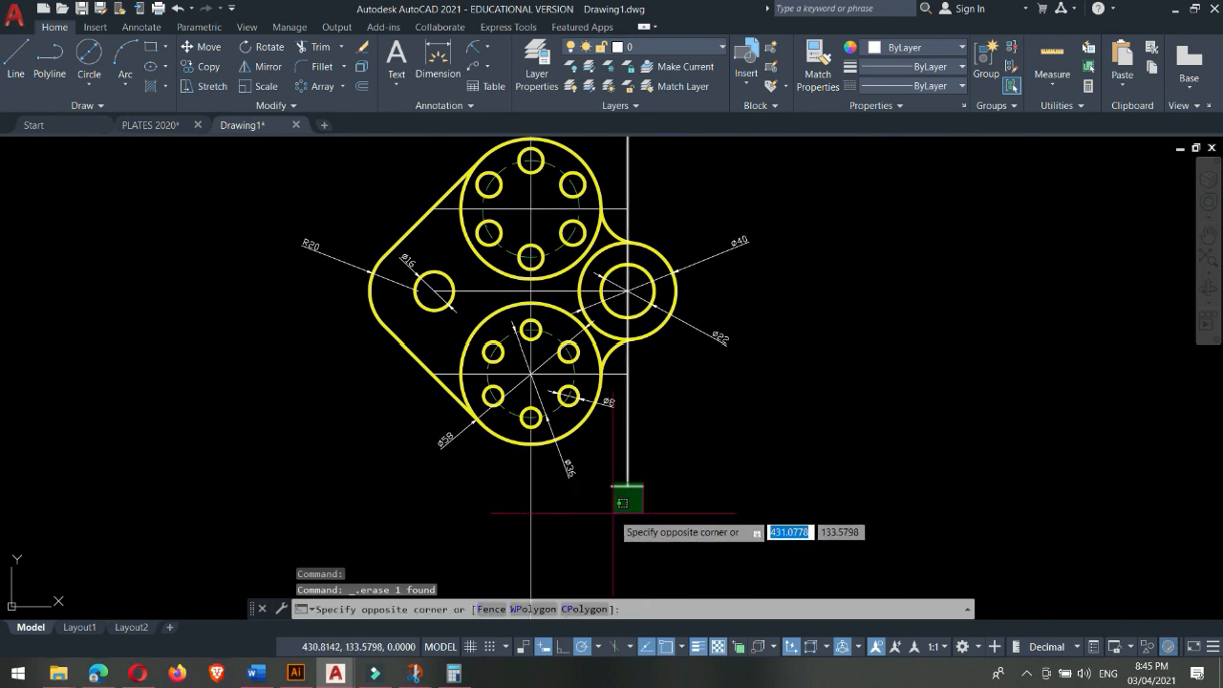
pyautogui.click(628, 497)
pyautogui.scroll(-2, 559, 430)
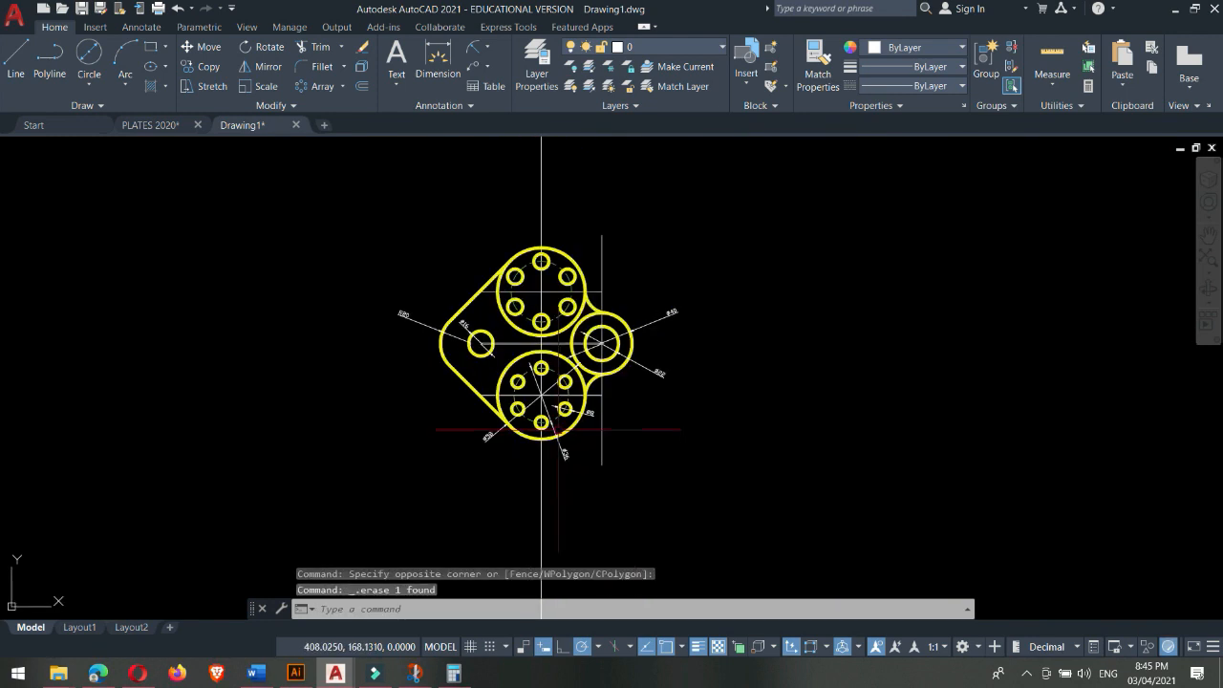
# - Draw a short horizontal cutting line across the vertical line through the large circles, above the plate
pyautogui.moveTo(575, 161); pyautogui.dragTo(518, 293, button='middle')
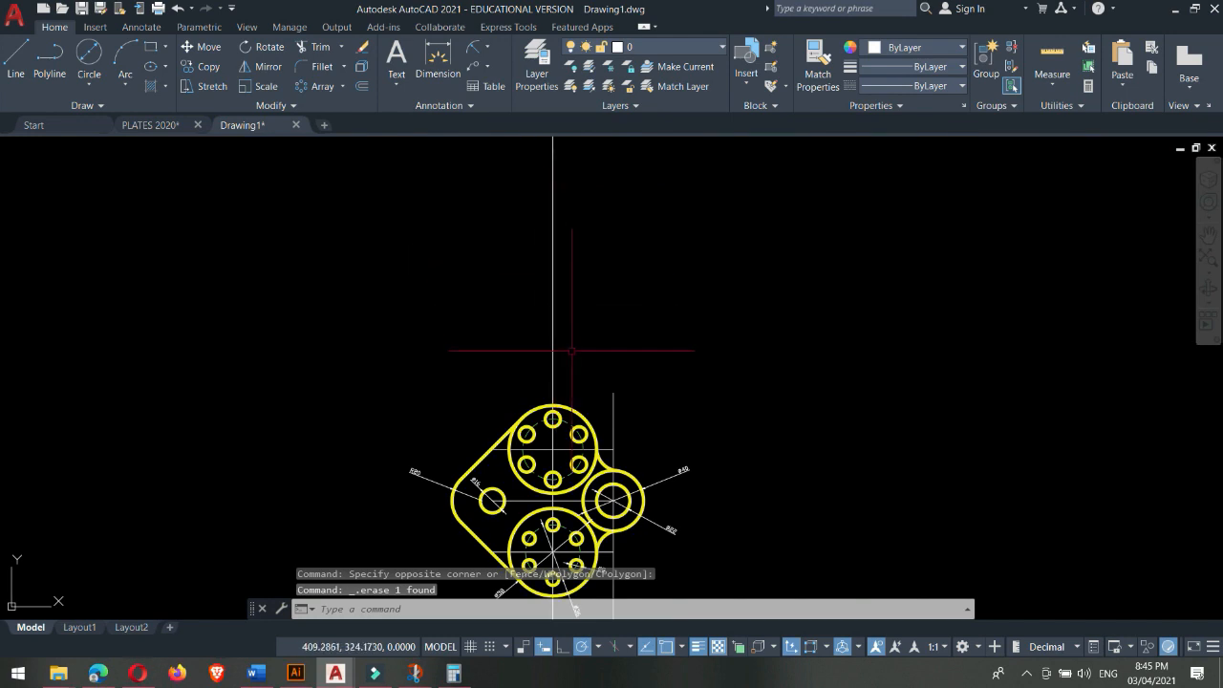
pyautogui.scroll(2, 572, 351)
pyautogui.write('l')
pyautogui.press('Return')
pyautogui.click(523, 379)
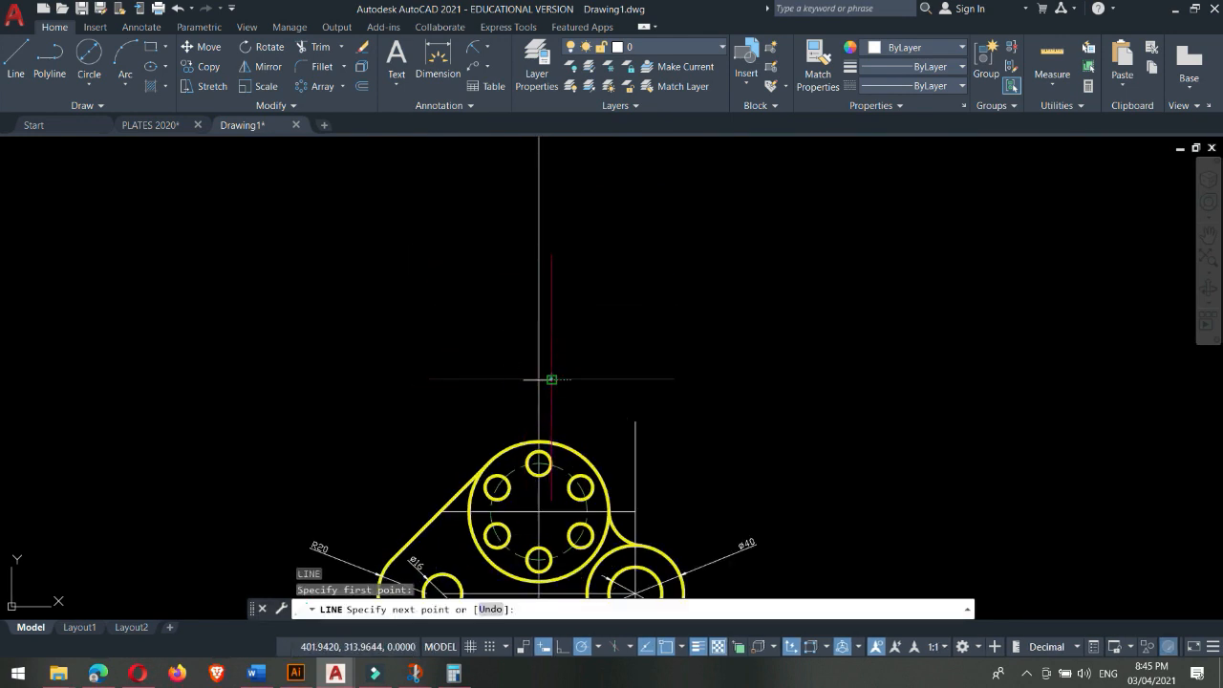
pyautogui.click(554, 380)
pyautogui.scroll(-2, 574, 344)
pyautogui.press('Escape')
# - Draw a short horizontal cutting line across the large circles' vertical line below the plate
pyautogui.moveTo(566, 513); pyautogui.dragTo(578, 406, button='middle')
pyautogui.scroll(1, 570, 409)
pyautogui.press('Return')
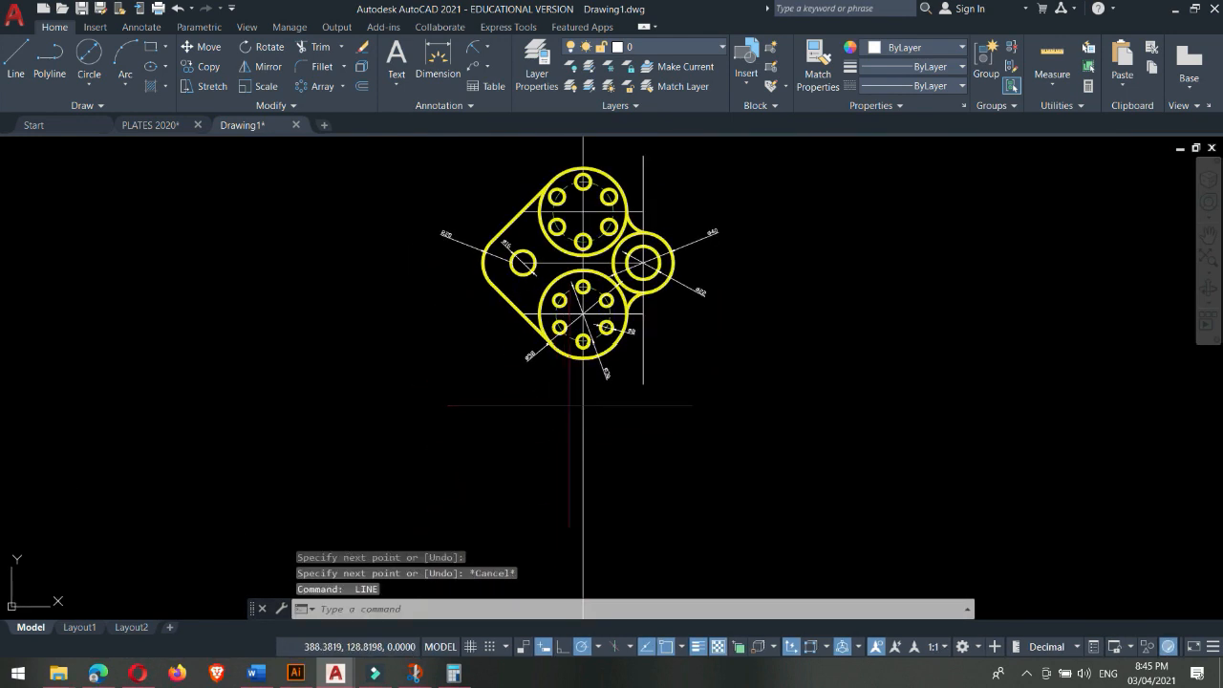
pyautogui.click(559, 426)
pyautogui.click(599, 427)
pyautogui.press('Escape')
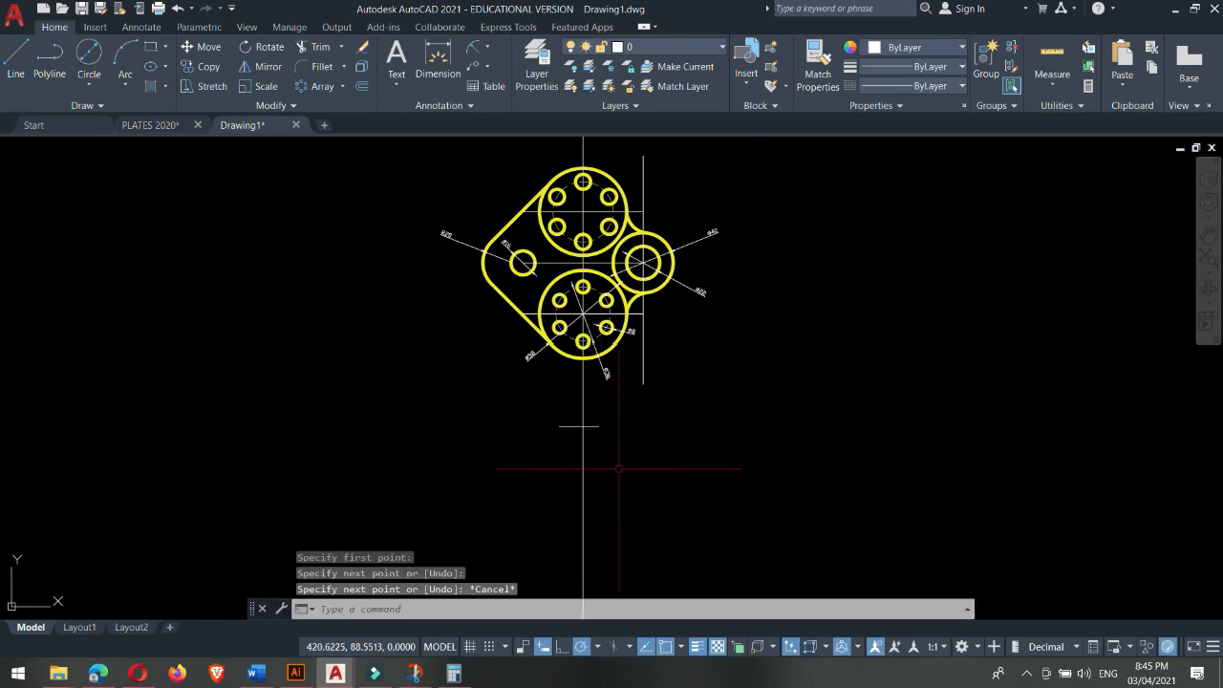
# - Trim both ends of the large circles' vertical line beyond the short cutting lines
pyautogui.press('Return')
pyautogui.click(607, 475)
pyautogui.click(511, 459)
pyautogui.moveTo(674, 354); pyautogui.dragTo(685, 429, button='middle')
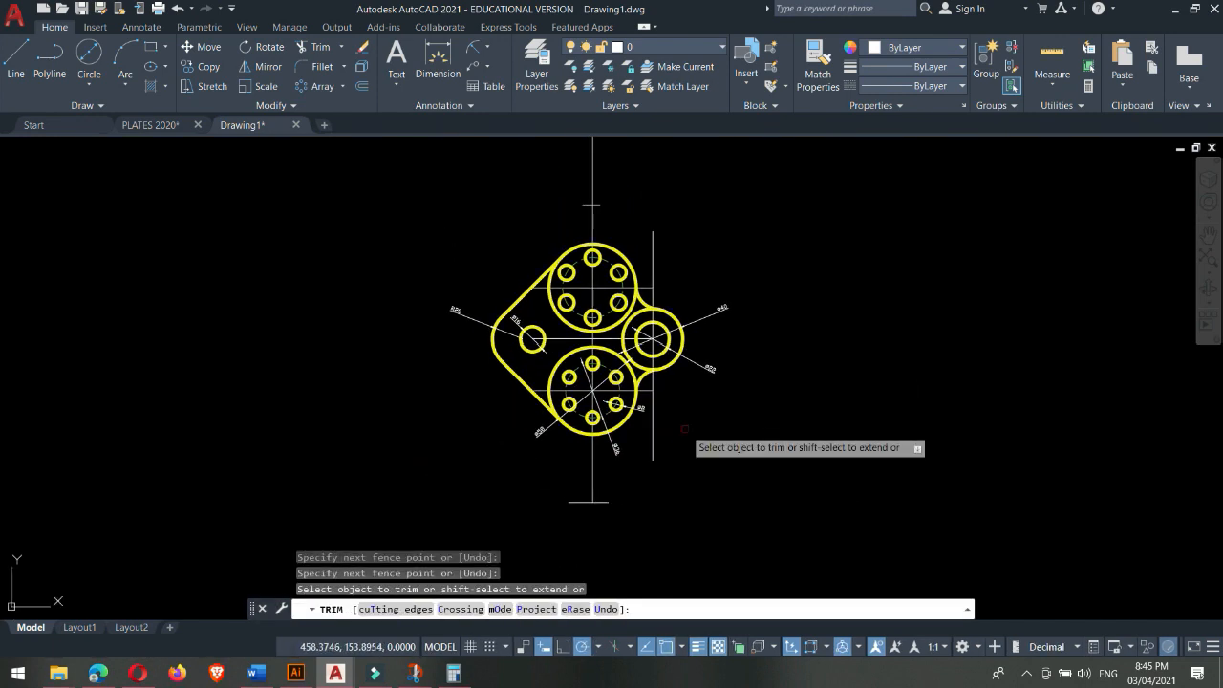
pyautogui.click(625, 177)
pyautogui.click(542, 167)
pyautogui.press('Escape')
# - Erase the two short cutting lines above and below the large circles
pyautogui.click(538, 164)
pyautogui.click(633, 221)
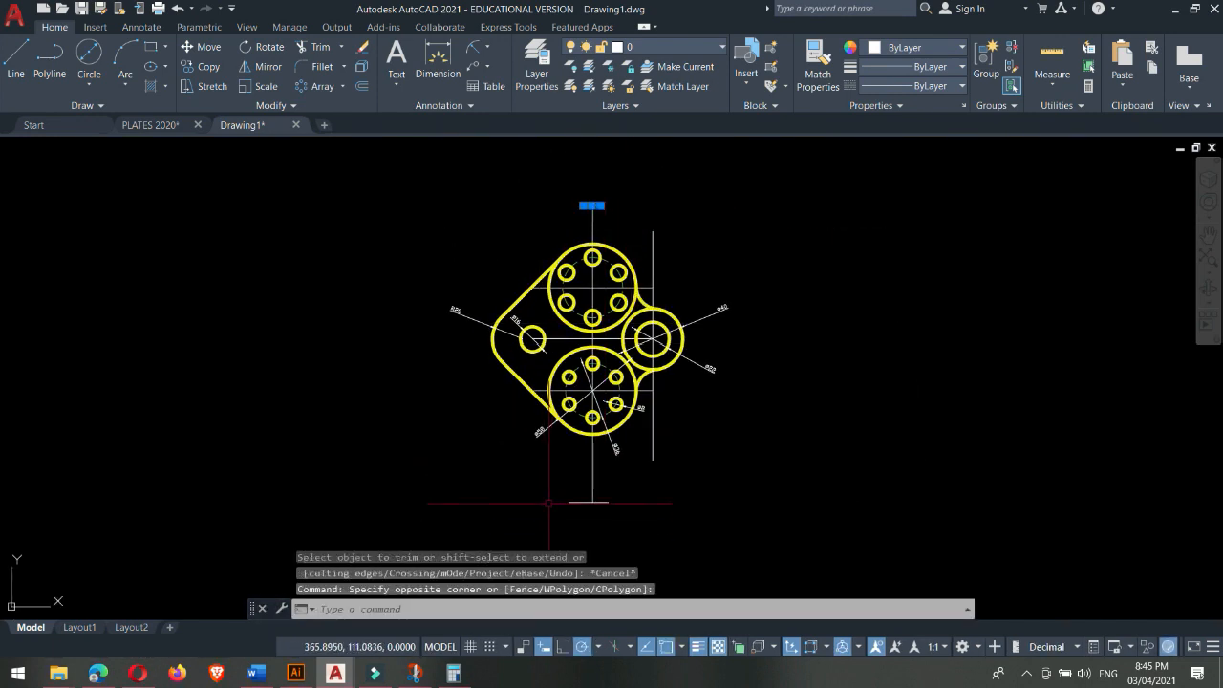
pyautogui.click(549, 503)
pyautogui.click(683, 531)
pyautogui.press('Delete')
pyautogui.scroll(2, 548, 313)
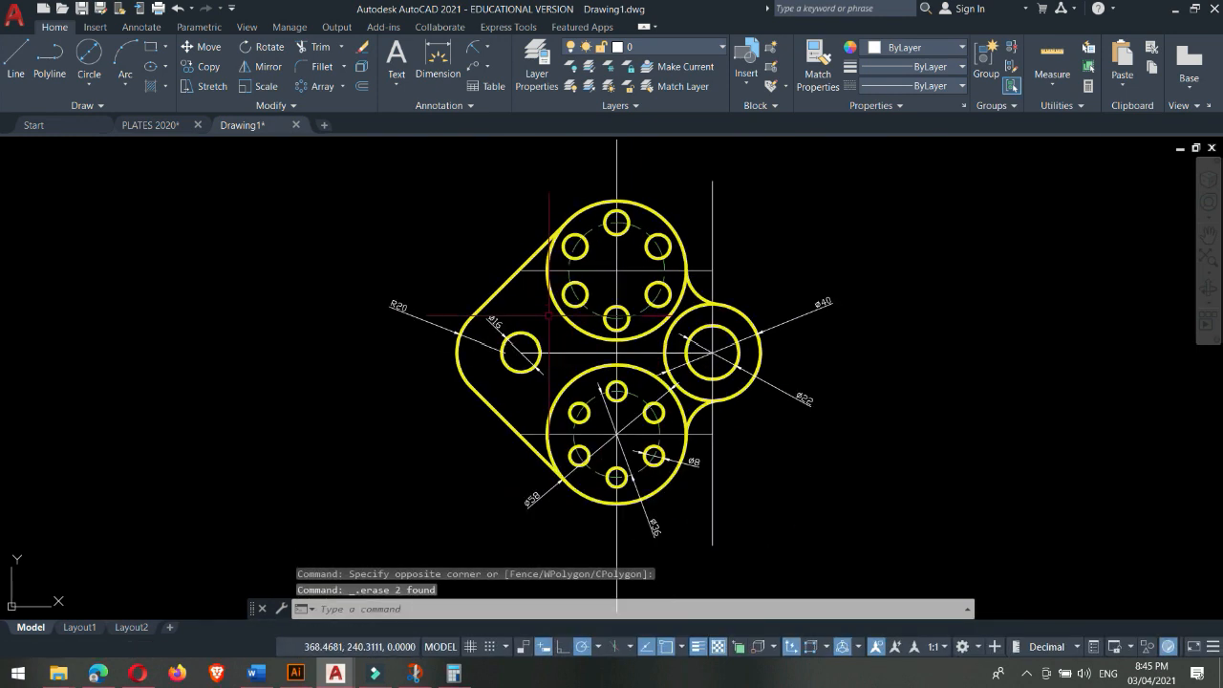
# - Stretch both ends of the horizontal line joining the Ø16 and Ø40 circles out past the plate outline
pyautogui.click(568, 351)
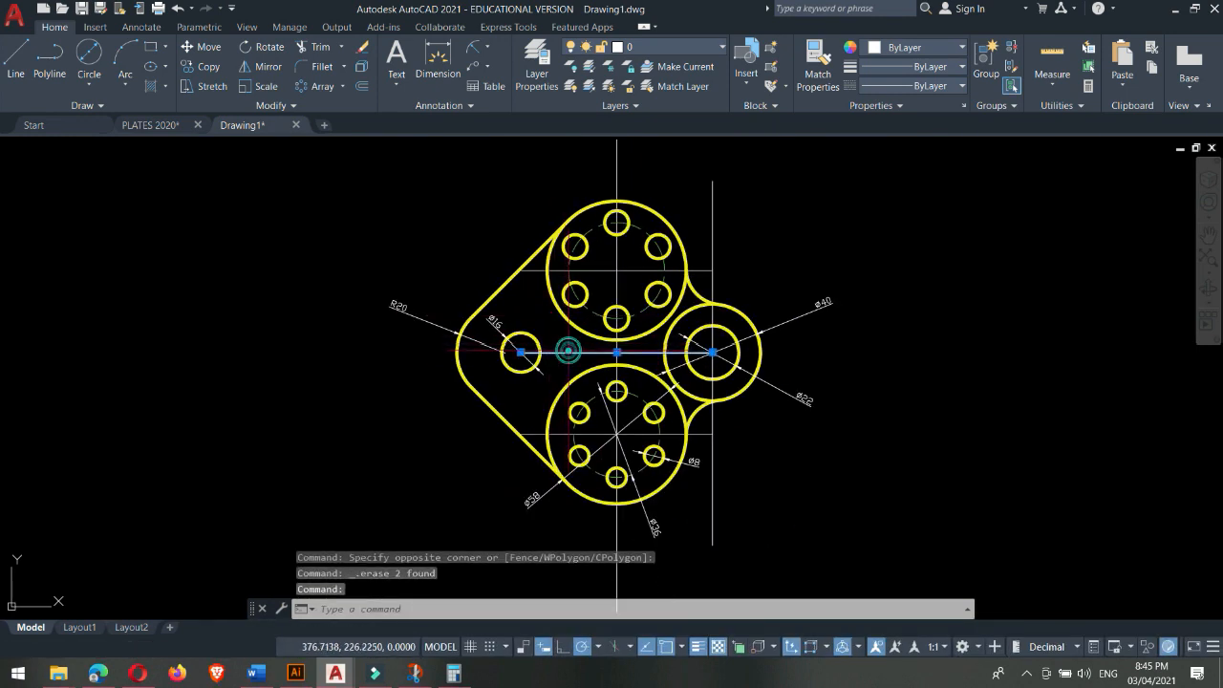
pyautogui.click(521, 352)
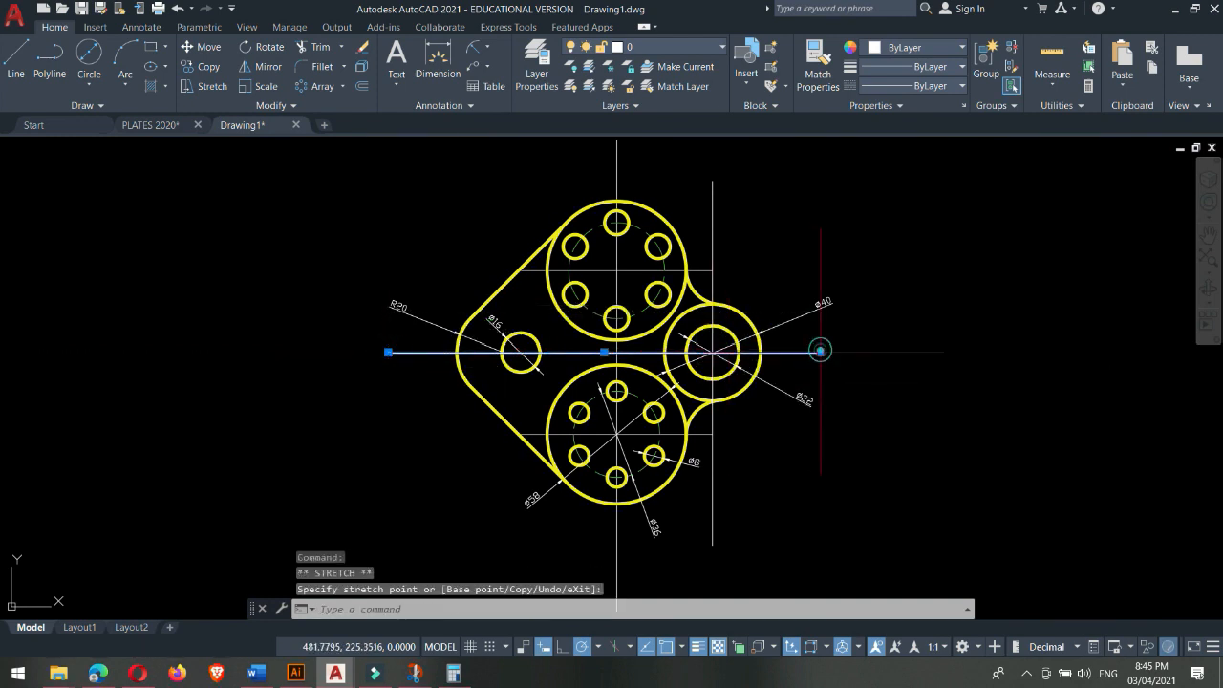
pyautogui.click(819, 353)
pyautogui.press('Escape')
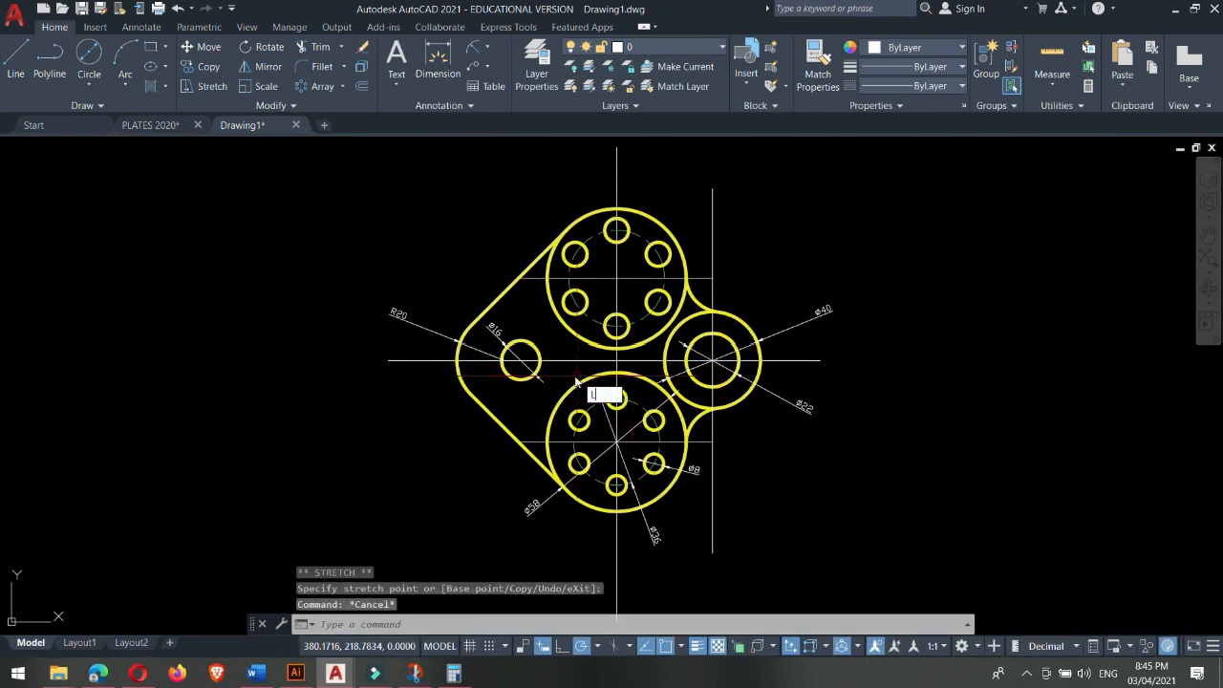
# - Draw a vertical line up from the Ø16 circle's centre, and stretch its lower end down past the slanted outline
pyautogui.press('Return')
pyautogui.click(521, 360)
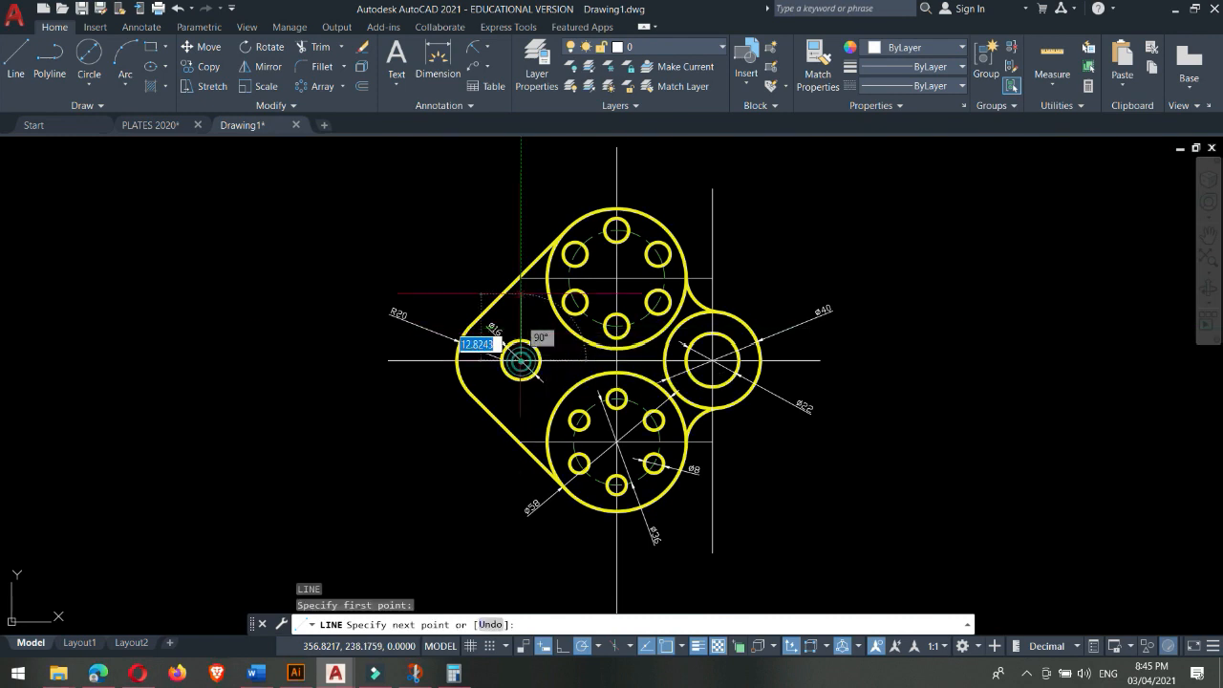
pyautogui.click(521, 235)
pyautogui.press('Escape')
pyautogui.click(521, 355)
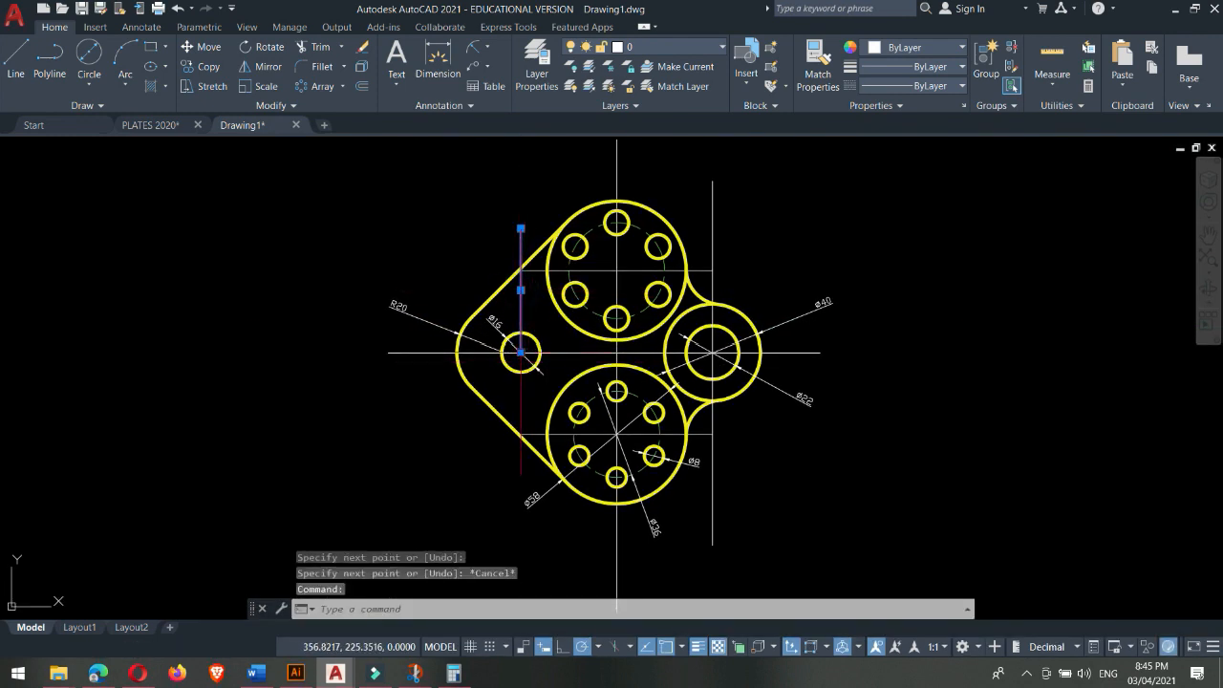
pyautogui.click(520, 353)
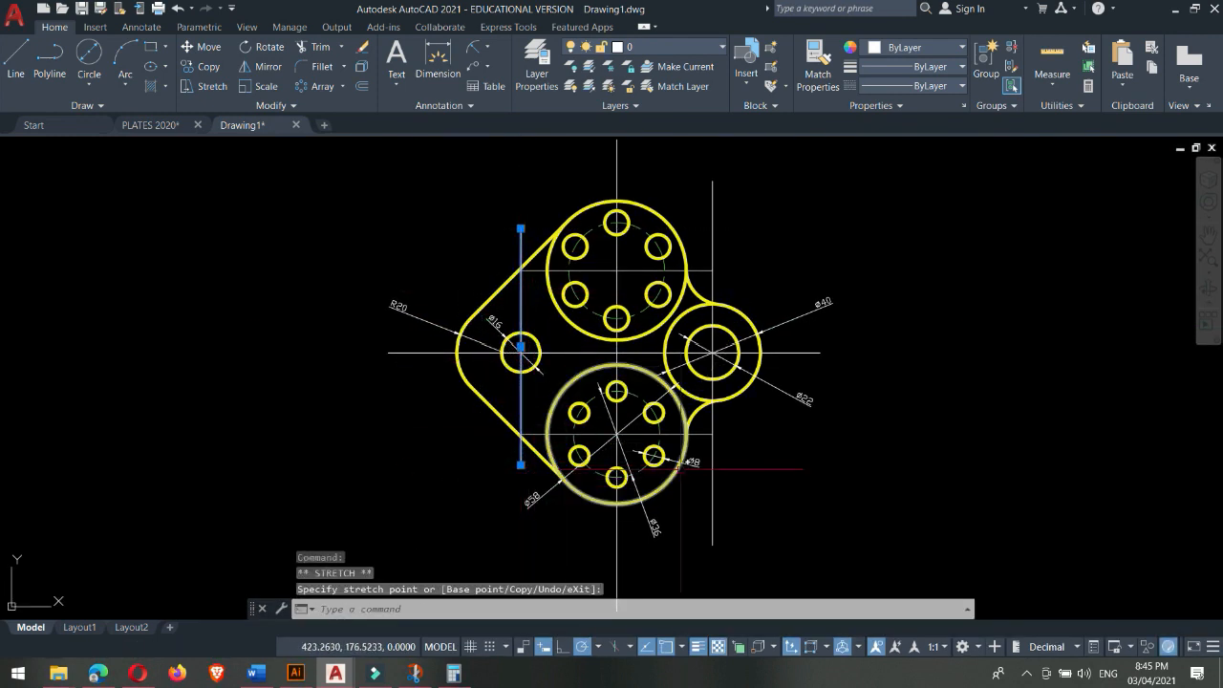
# - Try to match the properties of the Ø16 circle's vertical line onto the dashed Ø36 circle, and undo the match
pyautogui.scroll(3, 693, 456)
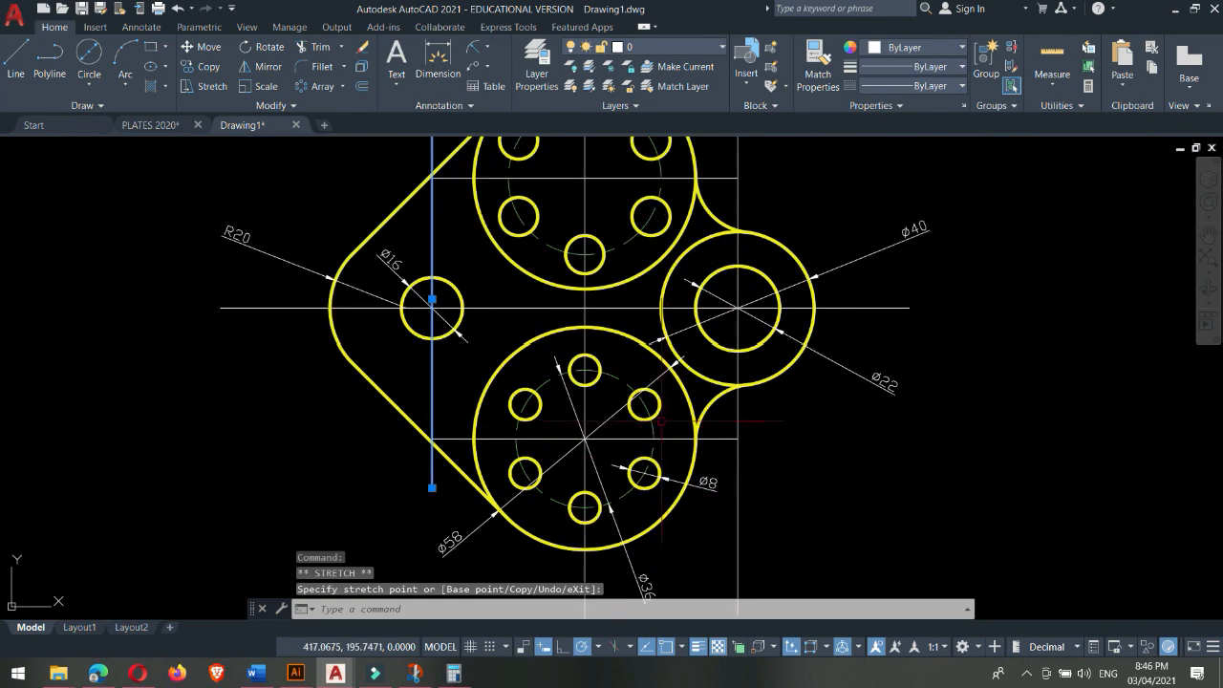
pyautogui.write('MA')
pyautogui.press('Return')
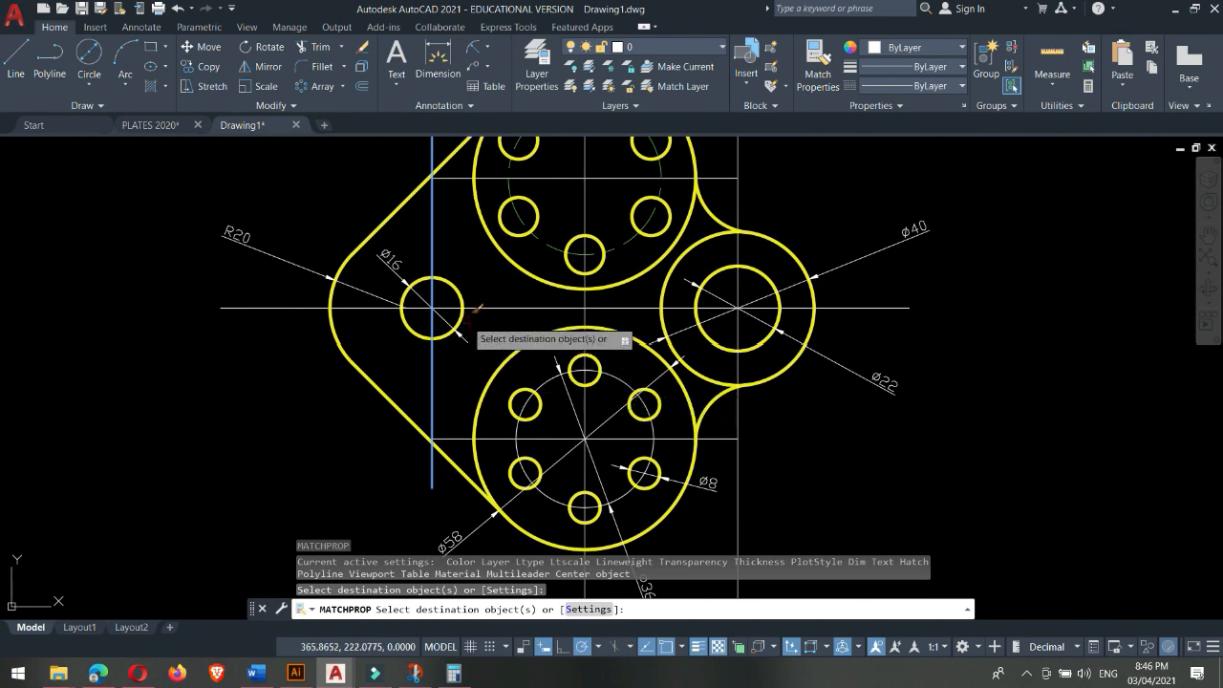
pyautogui.scroll(-3, 444, 382)
pyautogui.scroll(3, 449, 373)
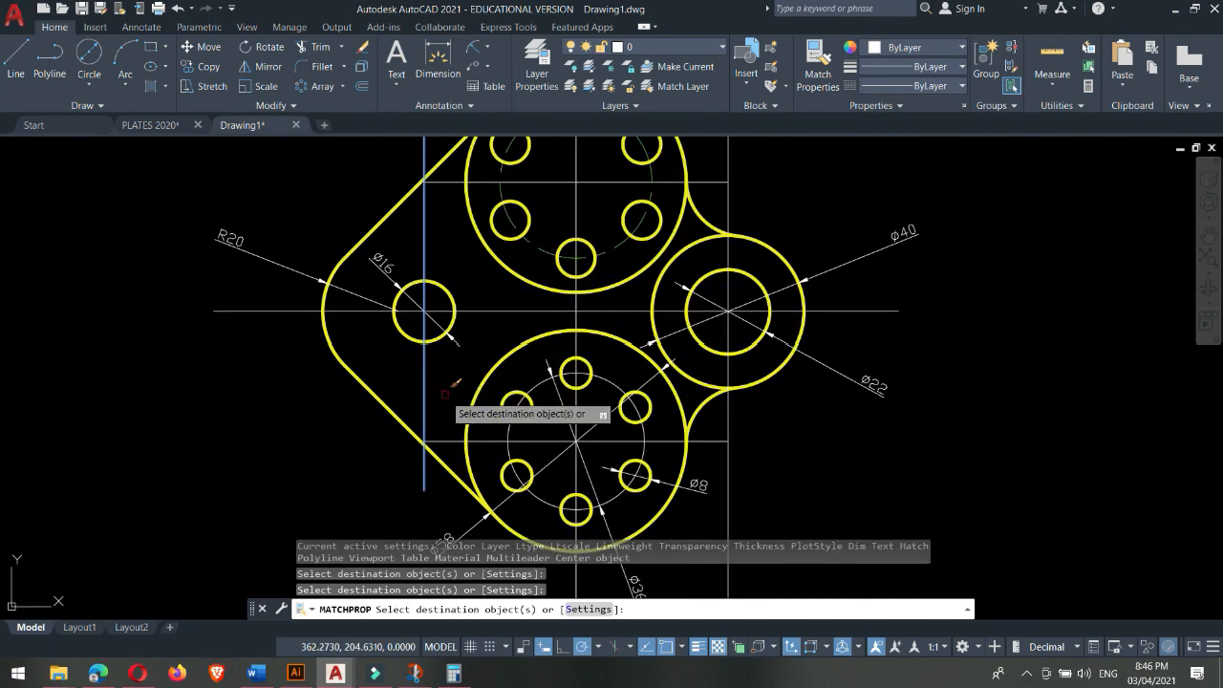
pyautogui.press('Escape')
pyautogui.write('MA')
pyautogui.press('Return')
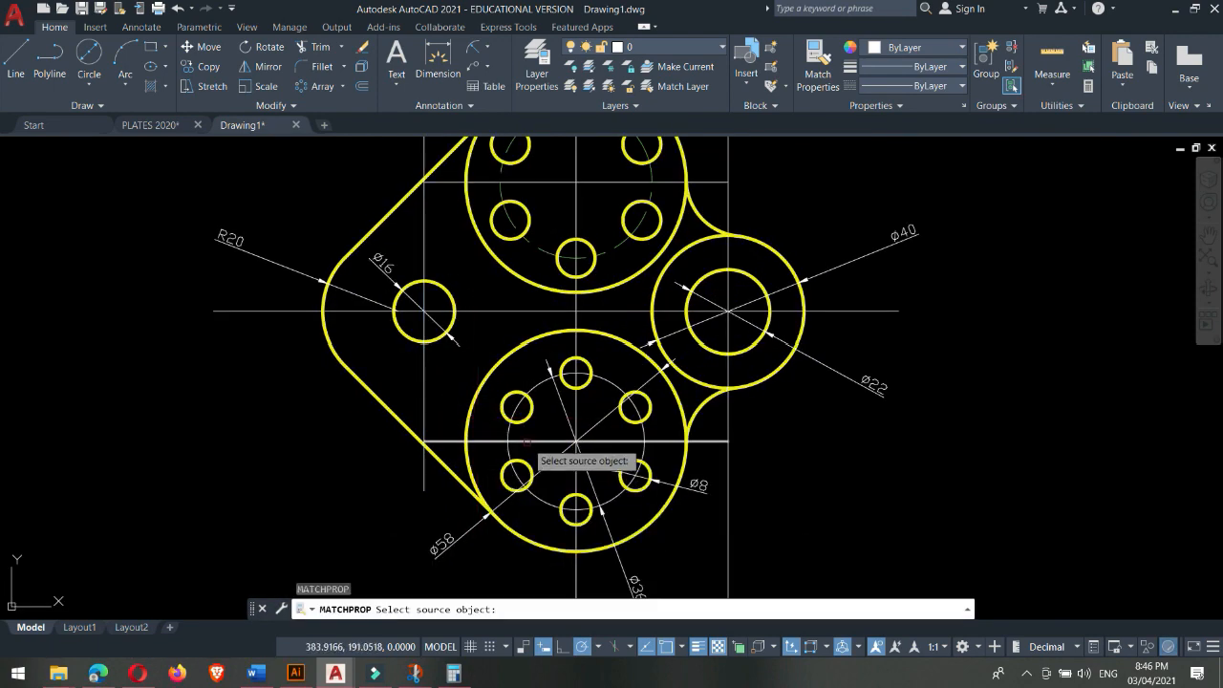
pyautogui.press('Escape')
pyautogui.hotkey('ctrl', 'z')
pyautogui.hotkey('ctrl', 'z')
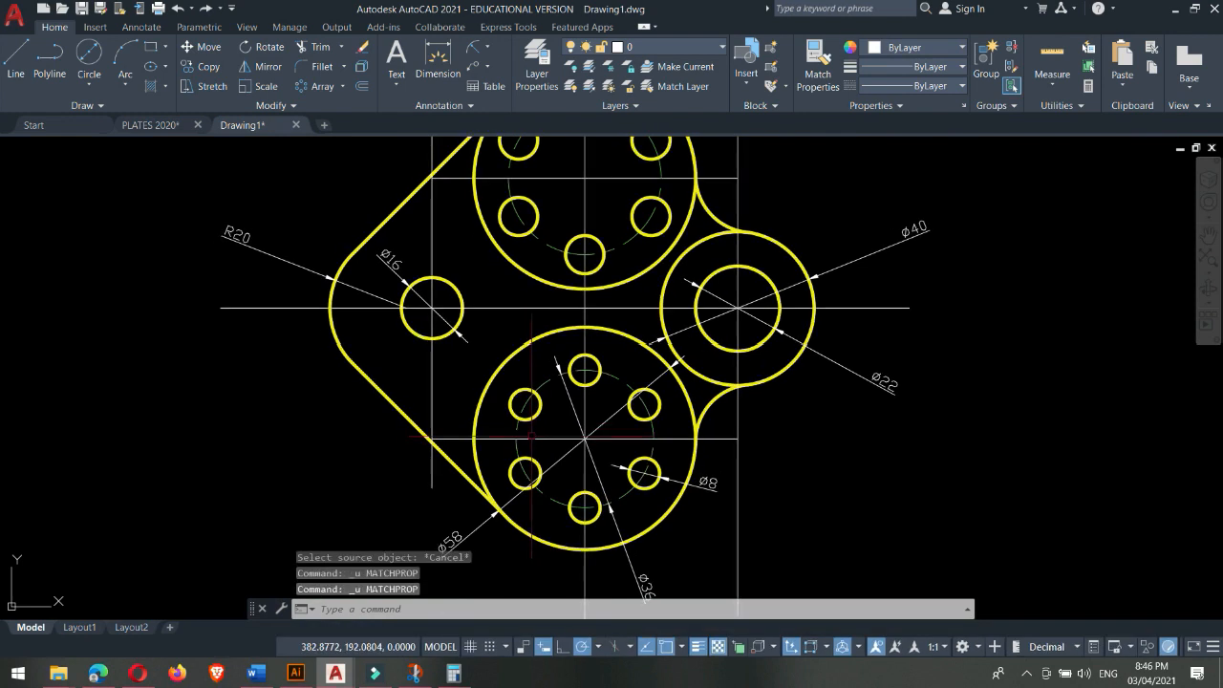
# - Match the dashed Ø36 circle's properties onto the three vertical centre lines, the middle horizontal line and the upper large circle's horizontal line
pyautogui.write('MA')
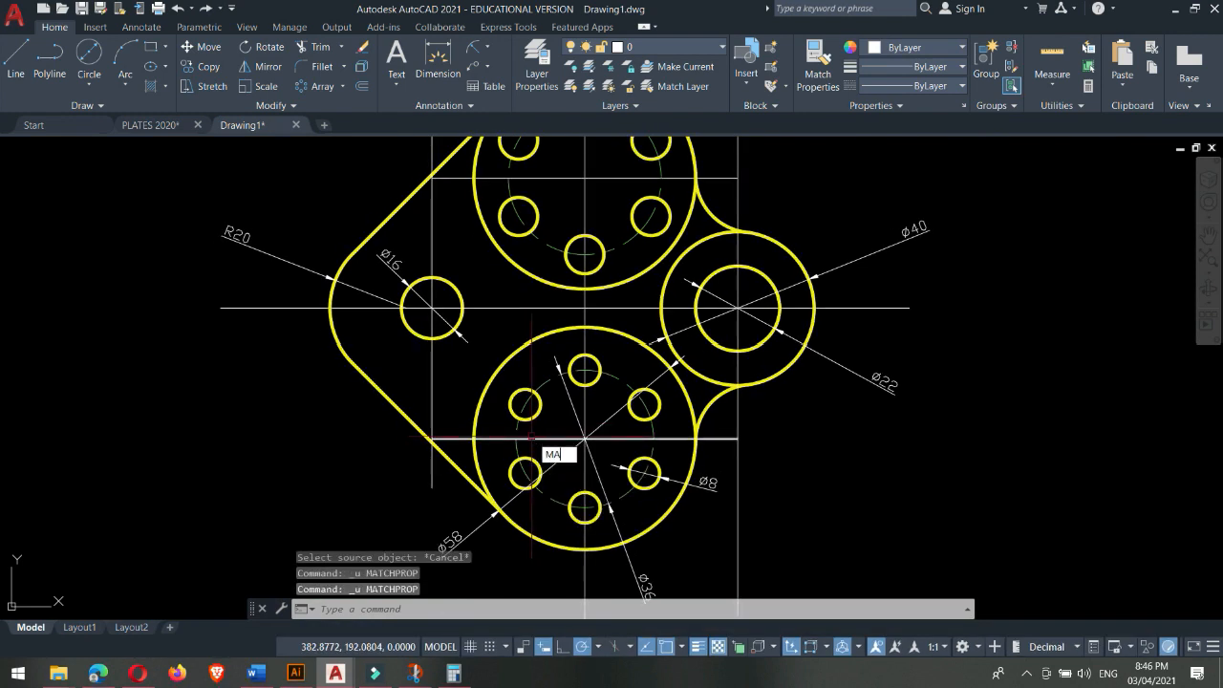
pyautogui.press('Return')
pyautogui.click(547, 380)
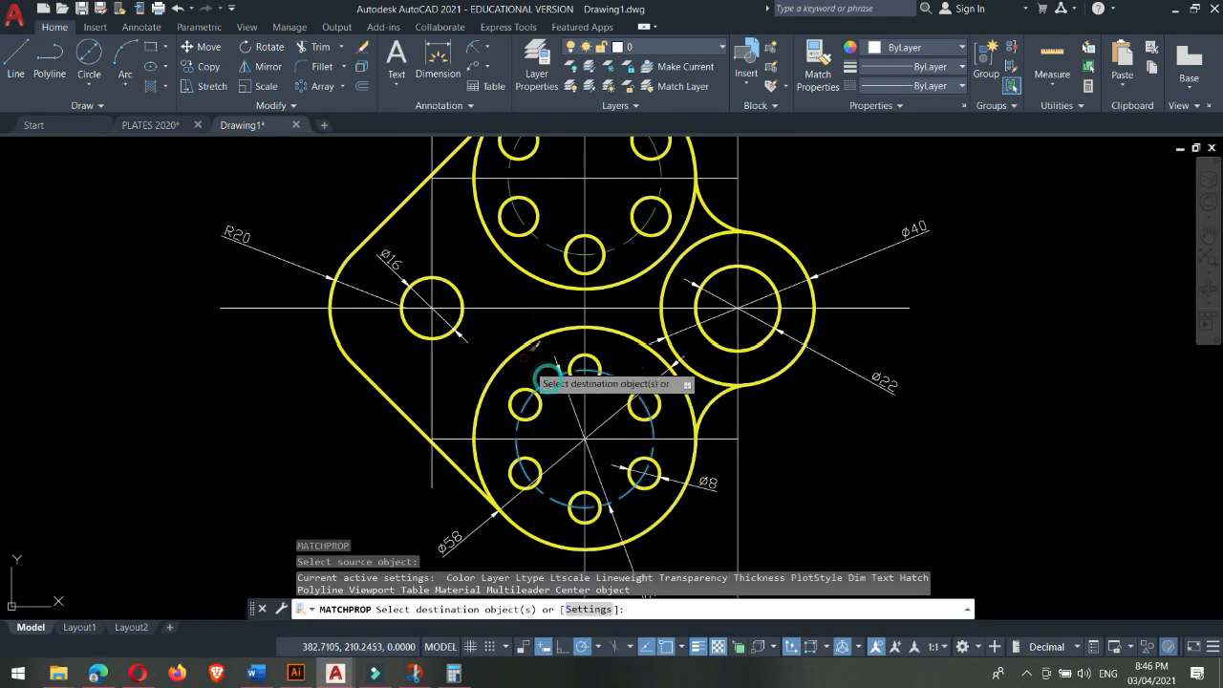
pyautogui.click(432, 253)
pyautogui.click(498, 307)
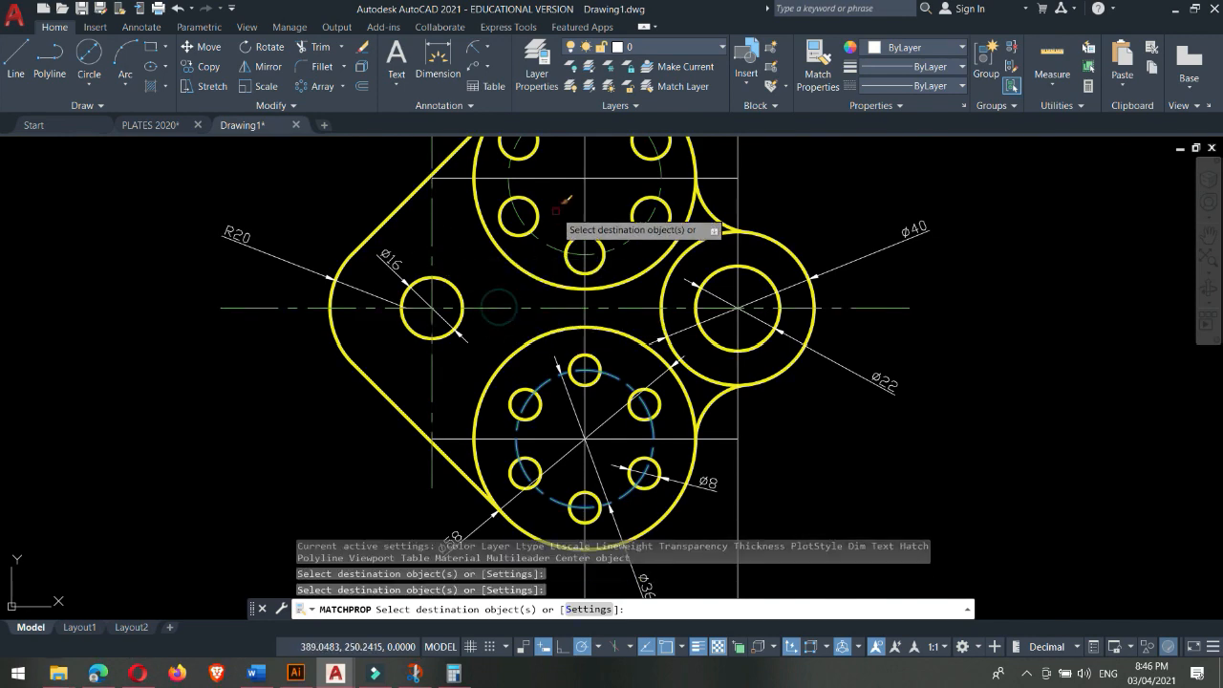
pyautogui.click(593, 199)
pyautogui.click(561, 167)
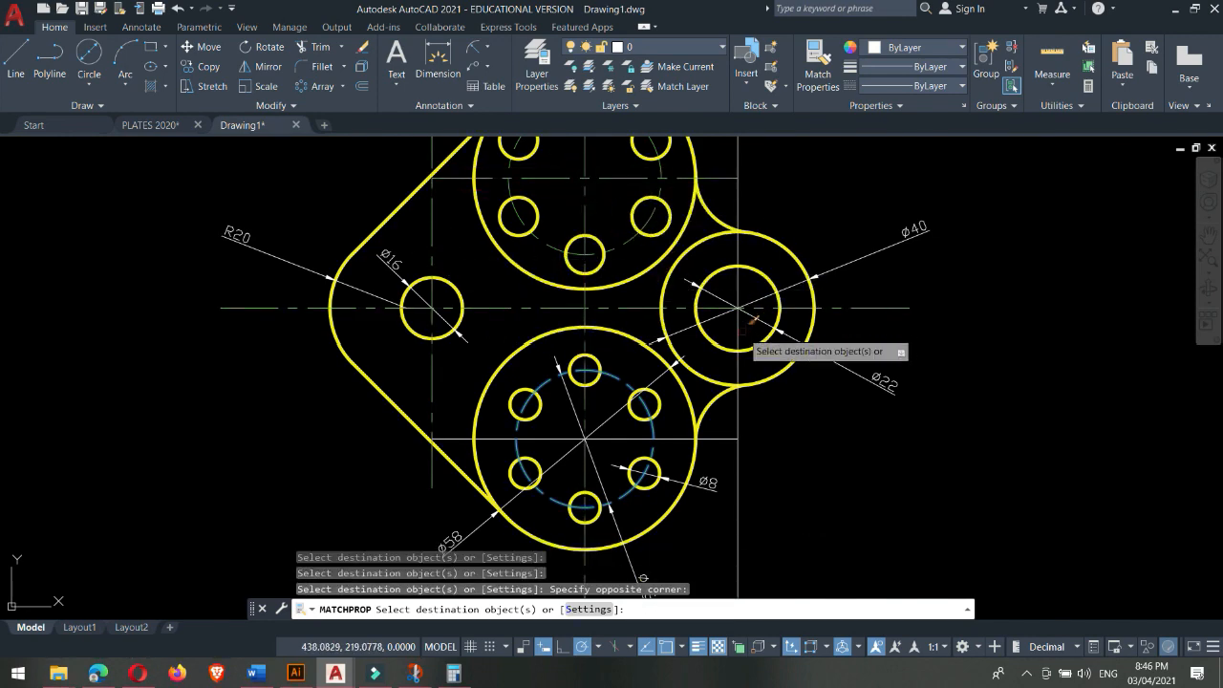
pyautogui.click(738, 331)
pyautogui.scroll(-2, 681, 319)
pyautogui.scroll(1, 664, 424)
pyautogui.moveTo(627, 423); pyautogui.dragTo(625, 459, button='middle')
pyautogui.press('Escape')
# - Move the Ø16 dimension text outside the plate, above the upper slanted line
pyautogui.moveTo(774, 396)
pyautogui.mouseDown(button='middle')
pyautogui.moveTo(738, 433)
pyautogui.moveTo(713, 419)
pyautogui.mouseUp(button='middle')
pyautogui.scroll(-2, 743, 433)
pyautogui.scroll(2, 713, 420)
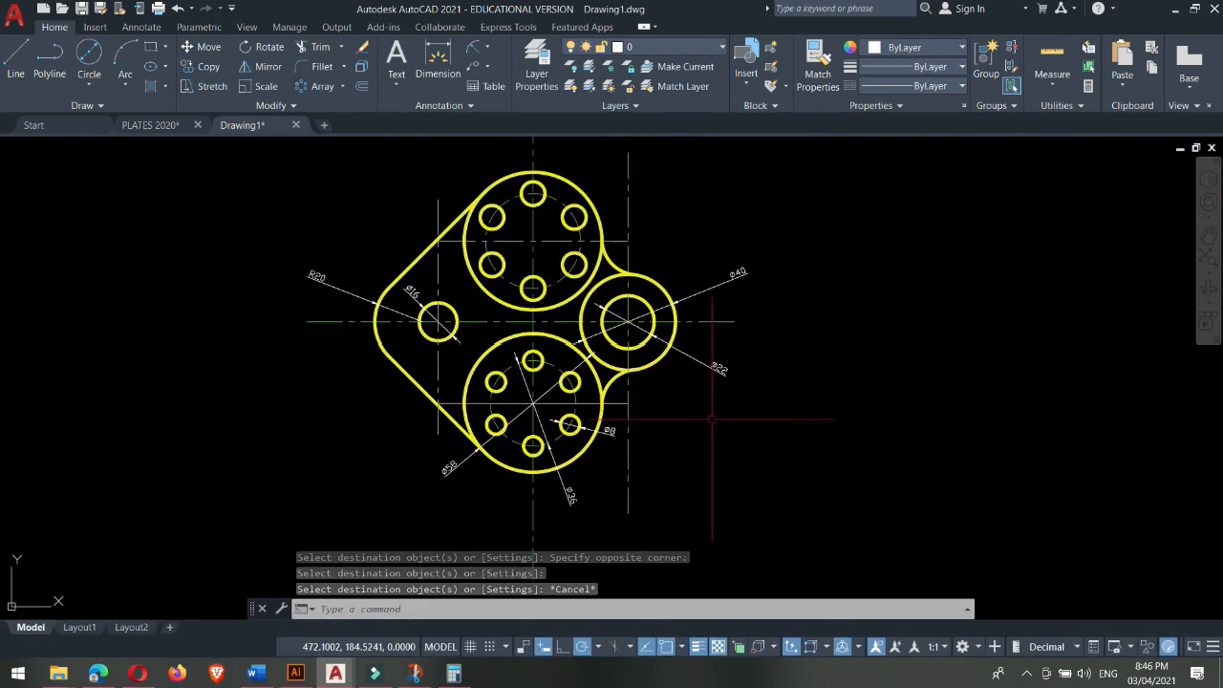
pyautogui.click(418, 293)
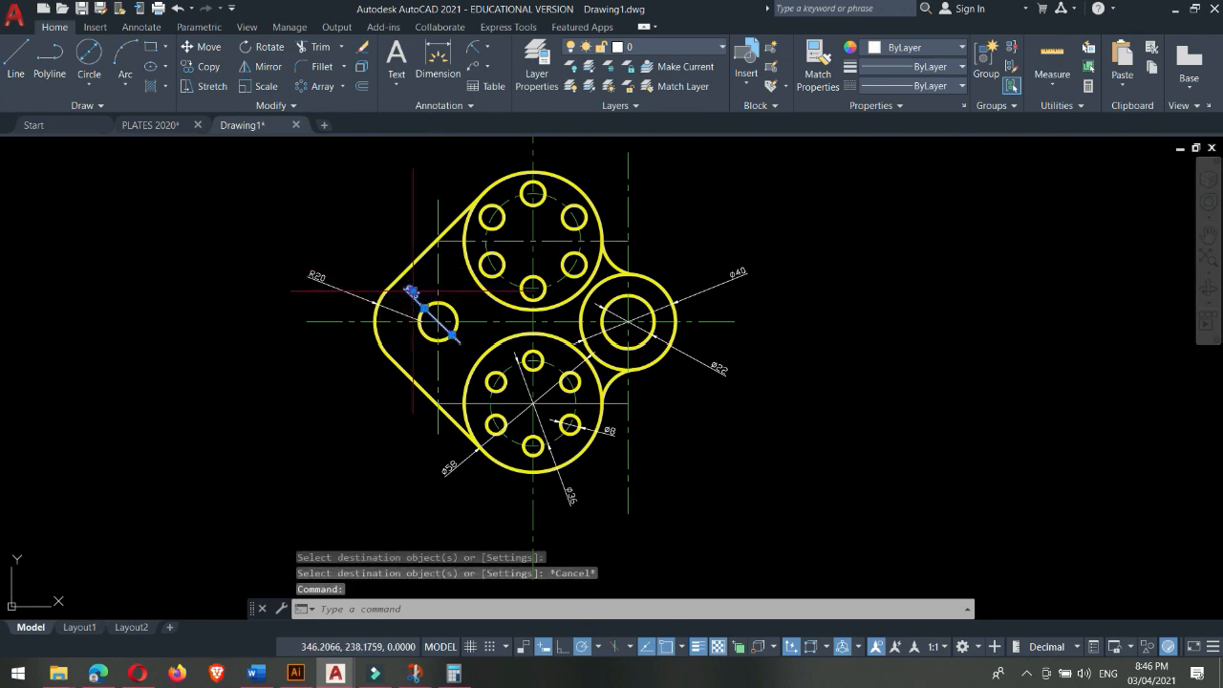
pyautogui.click(413, 291)
pyautogui.click(389, 227)
pyautogui.press('Escape')
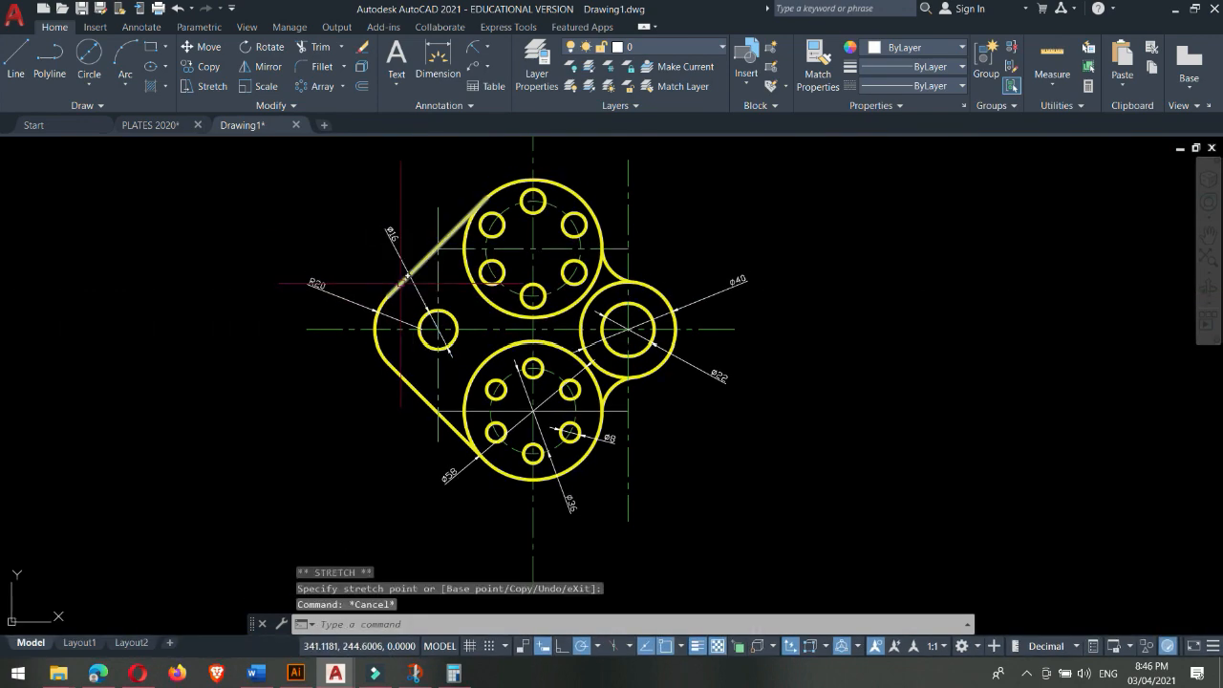
pyautogui.scroll(2, 323, 282)
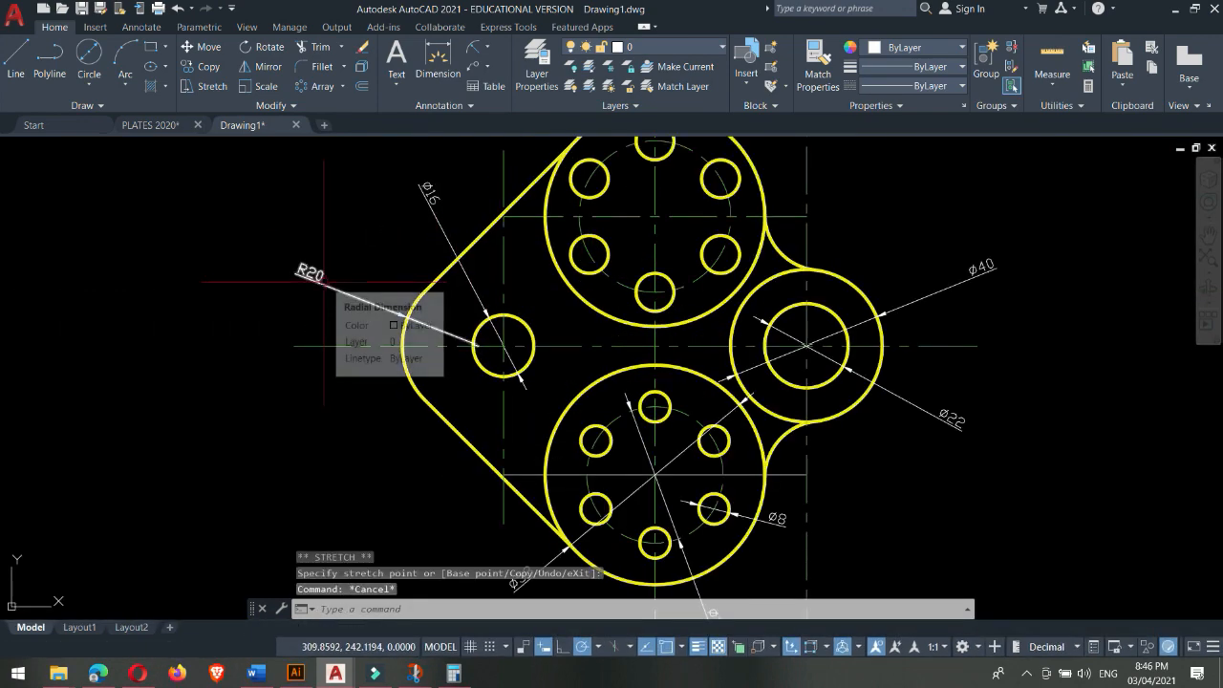
# - Add a horizontal linear dimension between the centres of the lower large circle and the Ø40 circle, placed below the plate
pyautogui.scroll(-2, 322, 285)
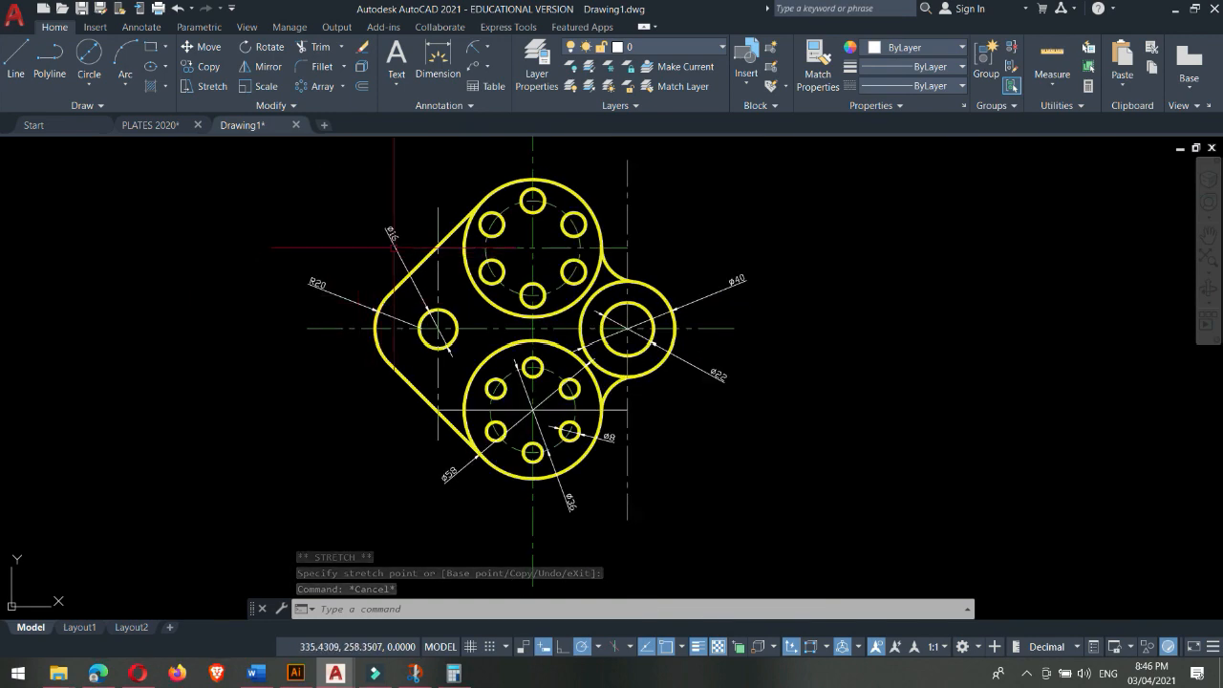
pyautogui.moveTo(404, 247); pyautogui.dragTo(430, 268, button='middle')
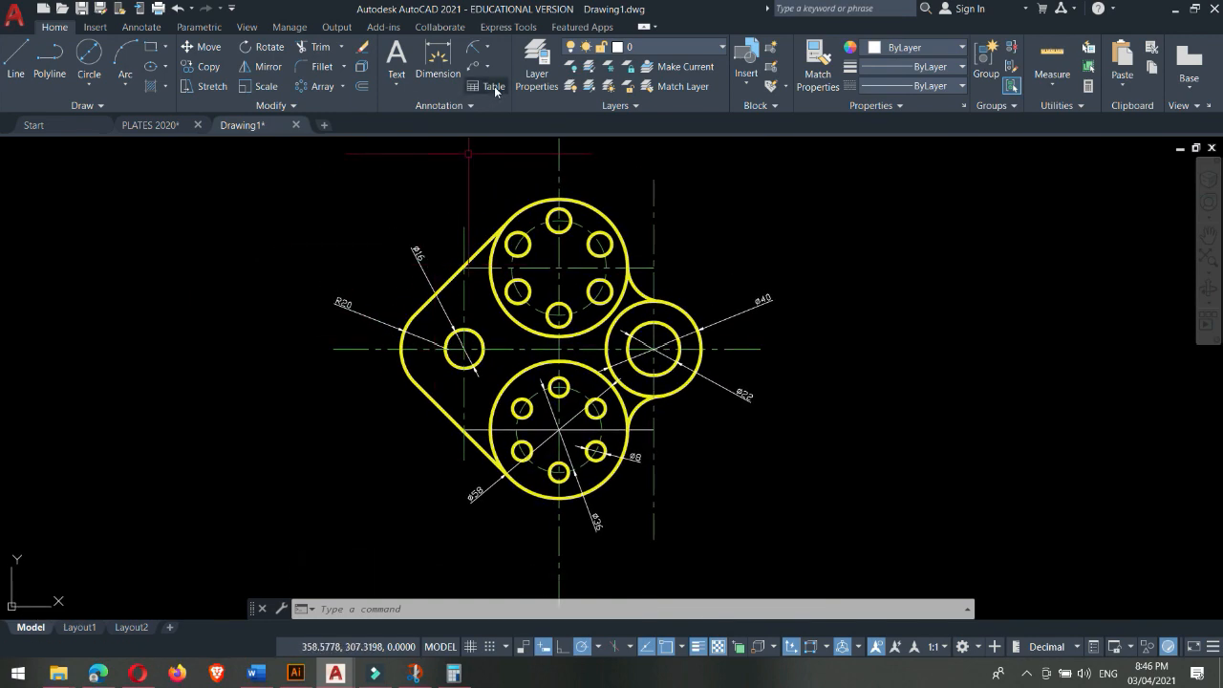
pyautogui.click(489, 45)
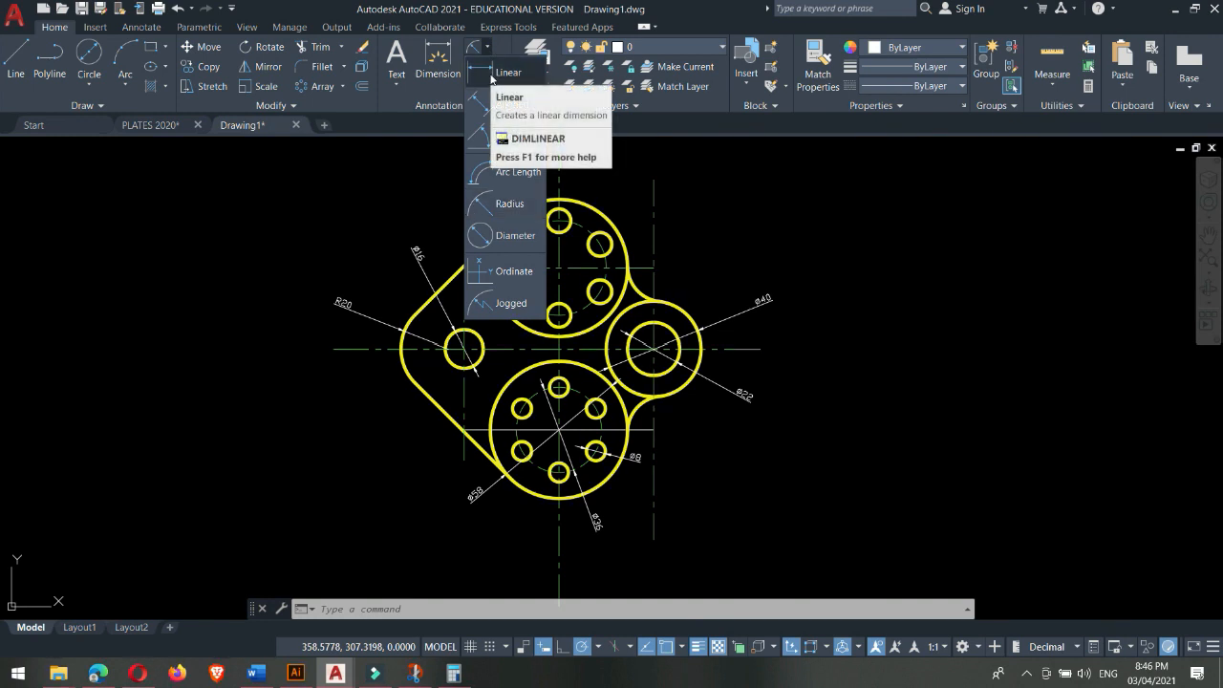
pyautogui.click(491, 76)
pyautogui.click(559, 433)
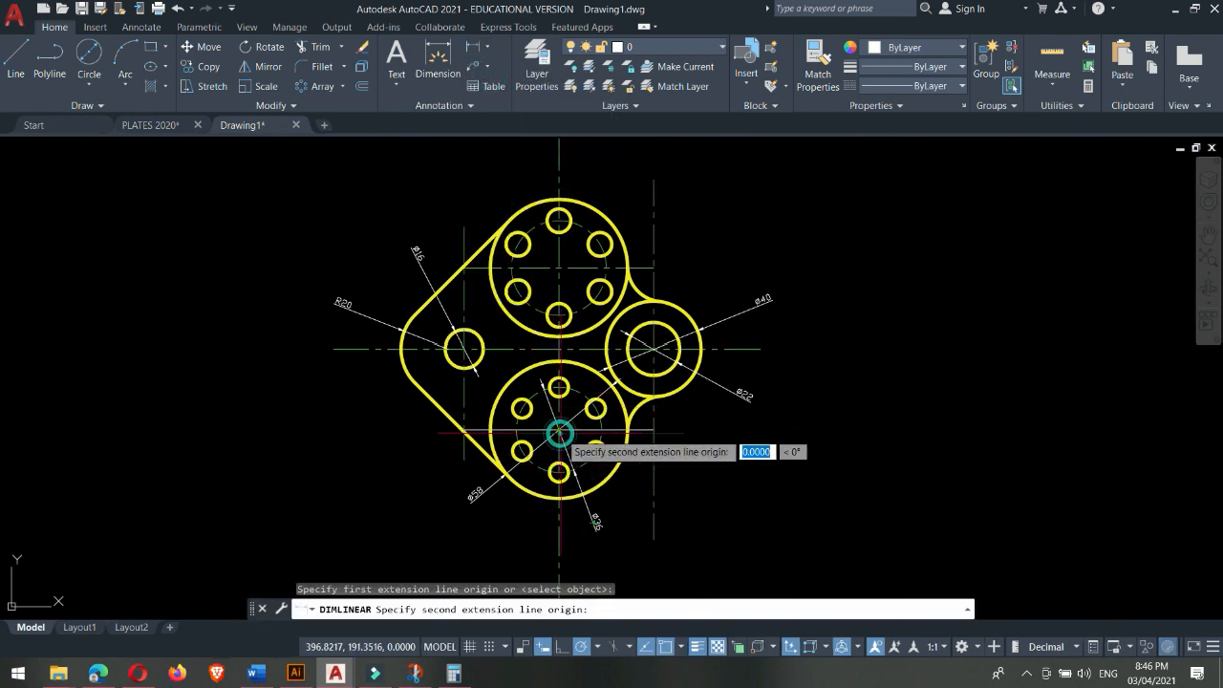
pyautogui.moveTo(615, 506); pyautogui.dragTo(641, 381, button='middle')
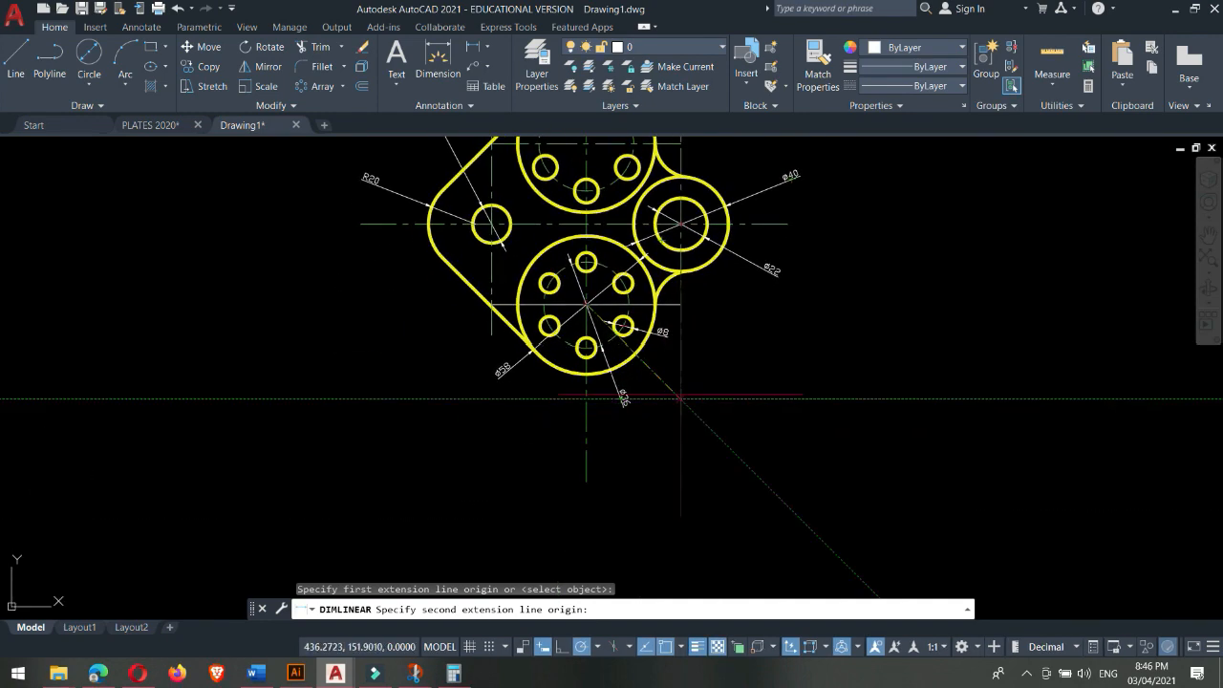
pyautogui.click(681, 224)
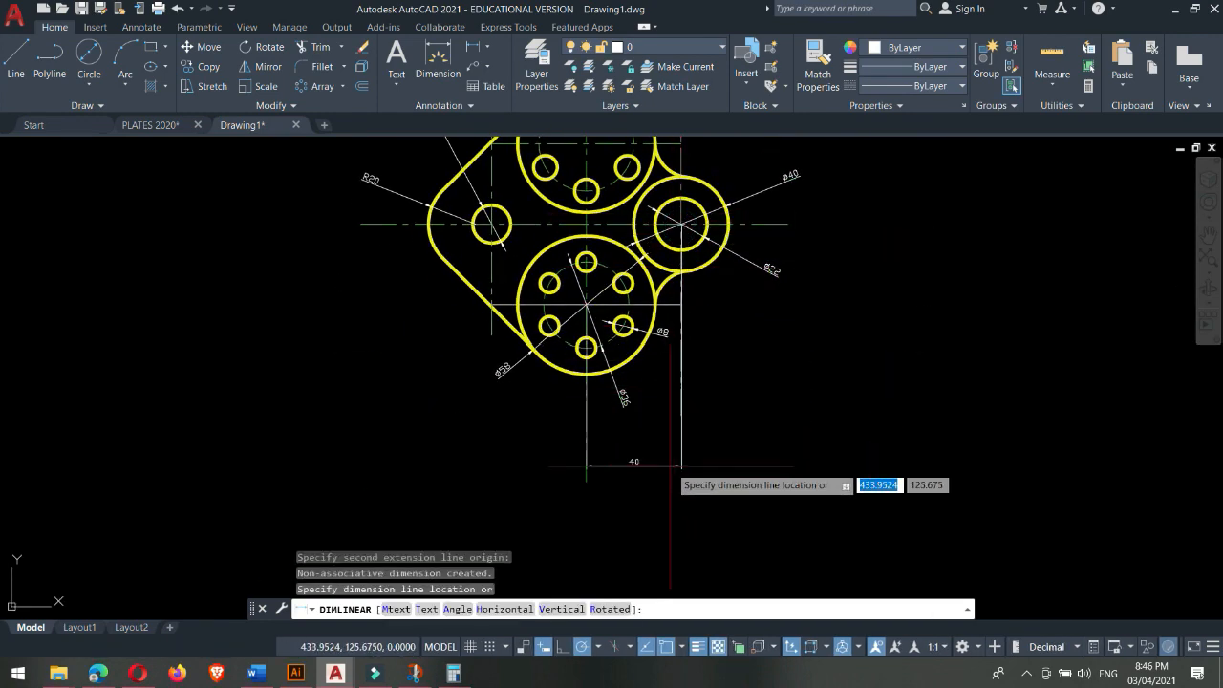
pyautogui.scroll(2, 659, 439)
pyautogui.click(650, 436)
# - Add a horizontal linear dimension from the Ø16 circle's centre to the lower large circle's centre, in line with the existing horizontal dimension
pyautogui.scroll(-2, 650, 437)
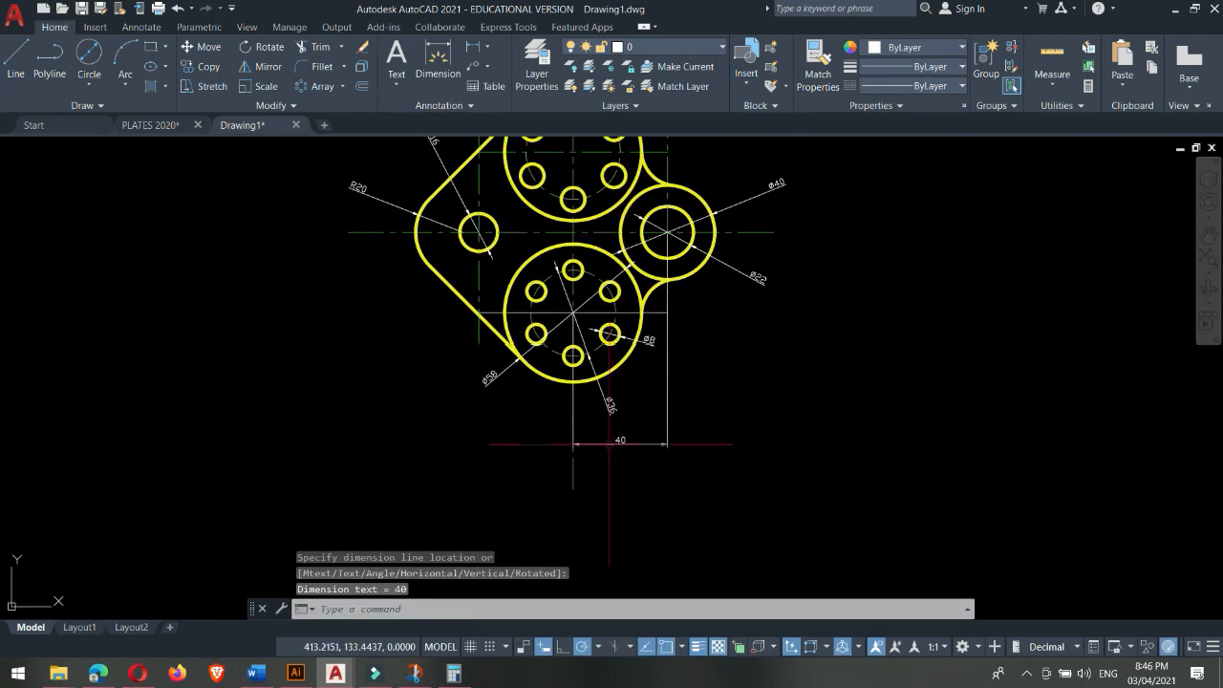
pyautogui.press('Return')
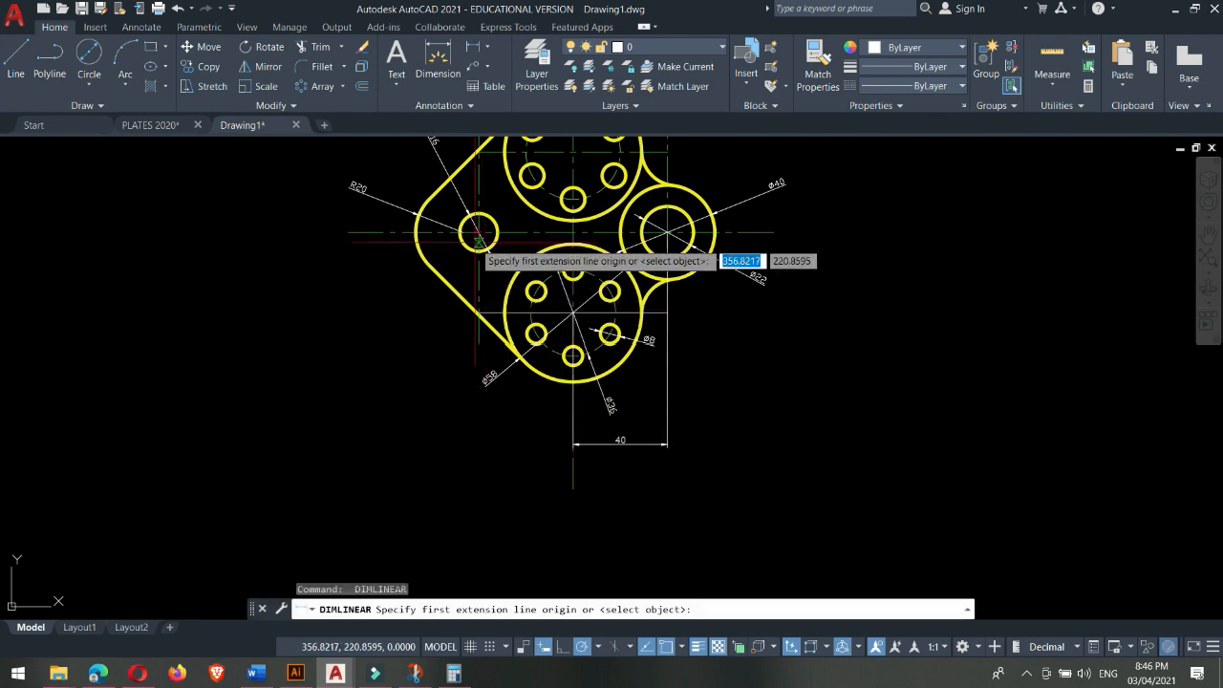
pyautogui.click(478, 232)
pyautogui.click(571, 333)
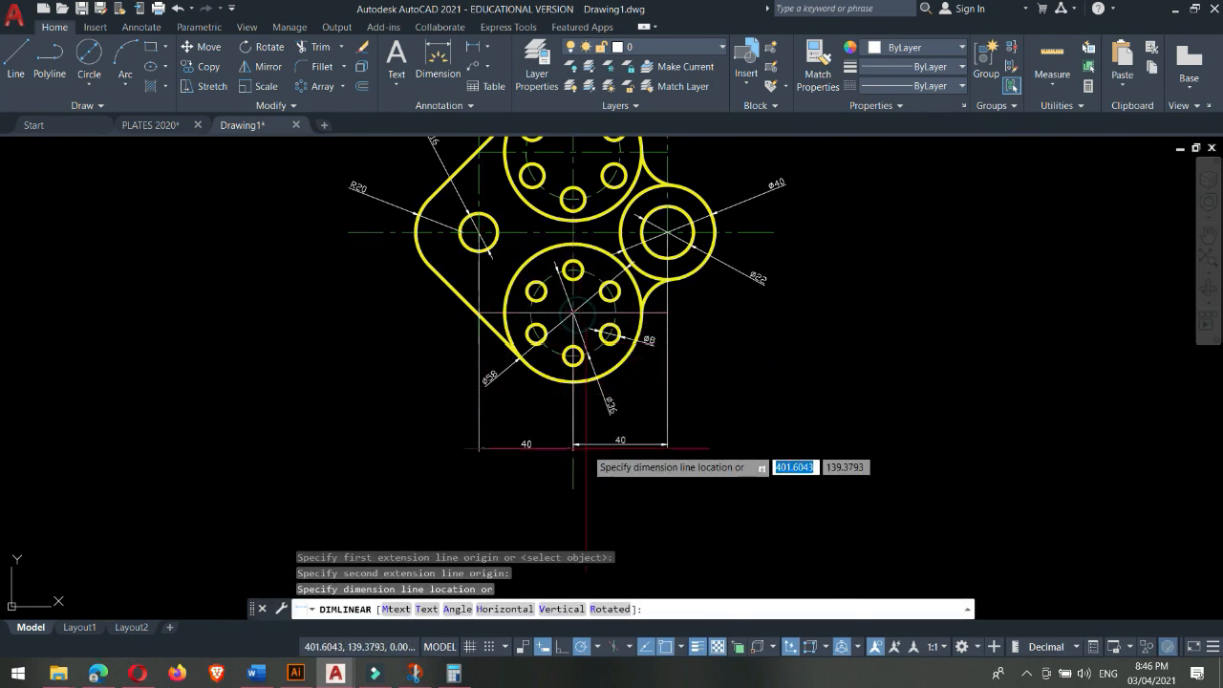
pyautogui.scroll(3, 588, 462)
pyautogui.scroll(-5, 546, 415)
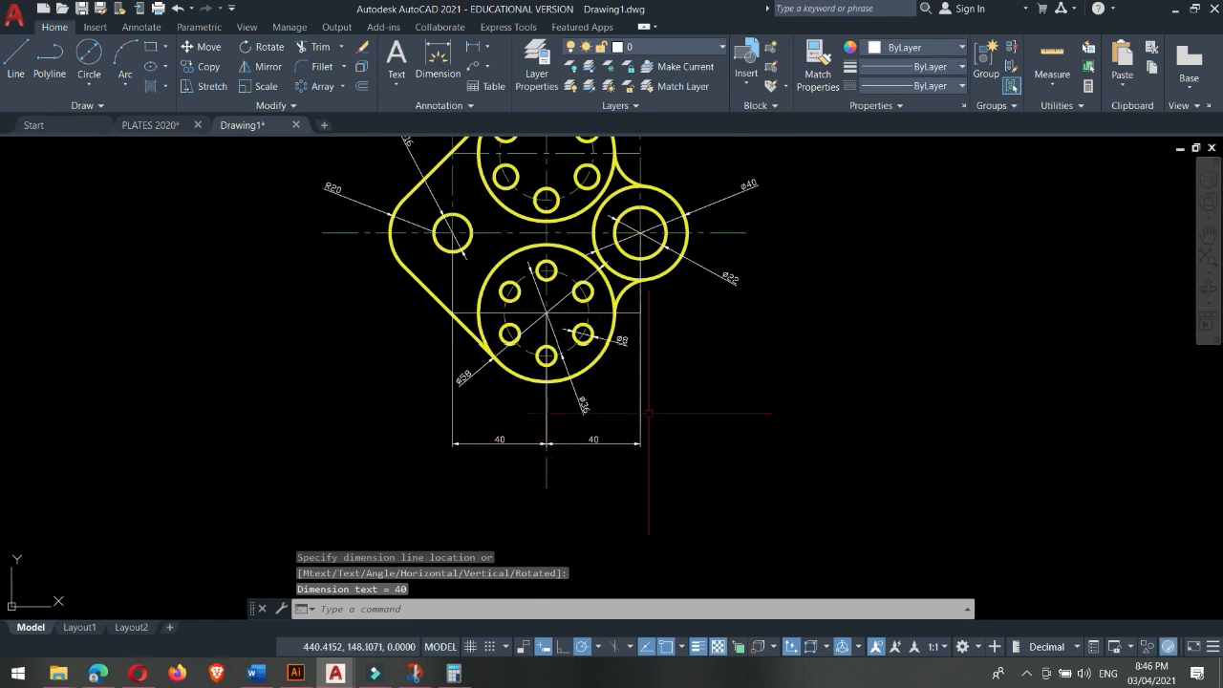
# - Add a vertical linear dimension between the centres of the lower large circle and the Ø40 circle, placed outside the Ø40 circle
pyautogui.press('Return')
pyautogui.click(524, 359)
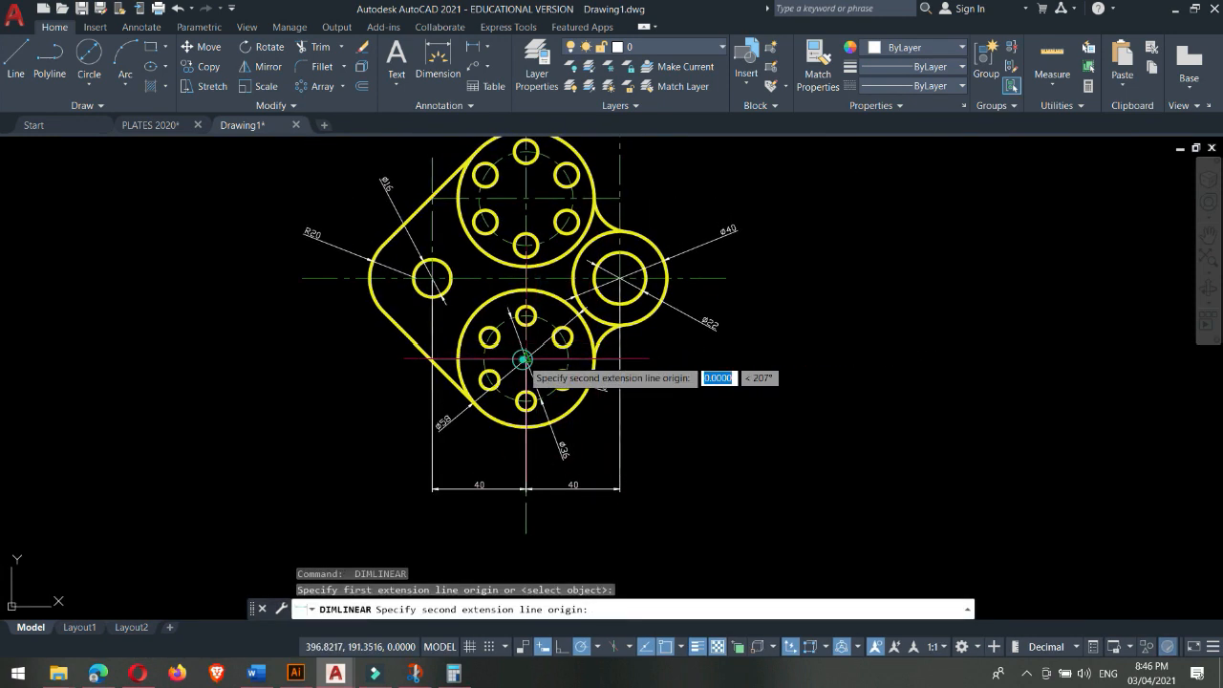
pyautogui.click(620, 278)
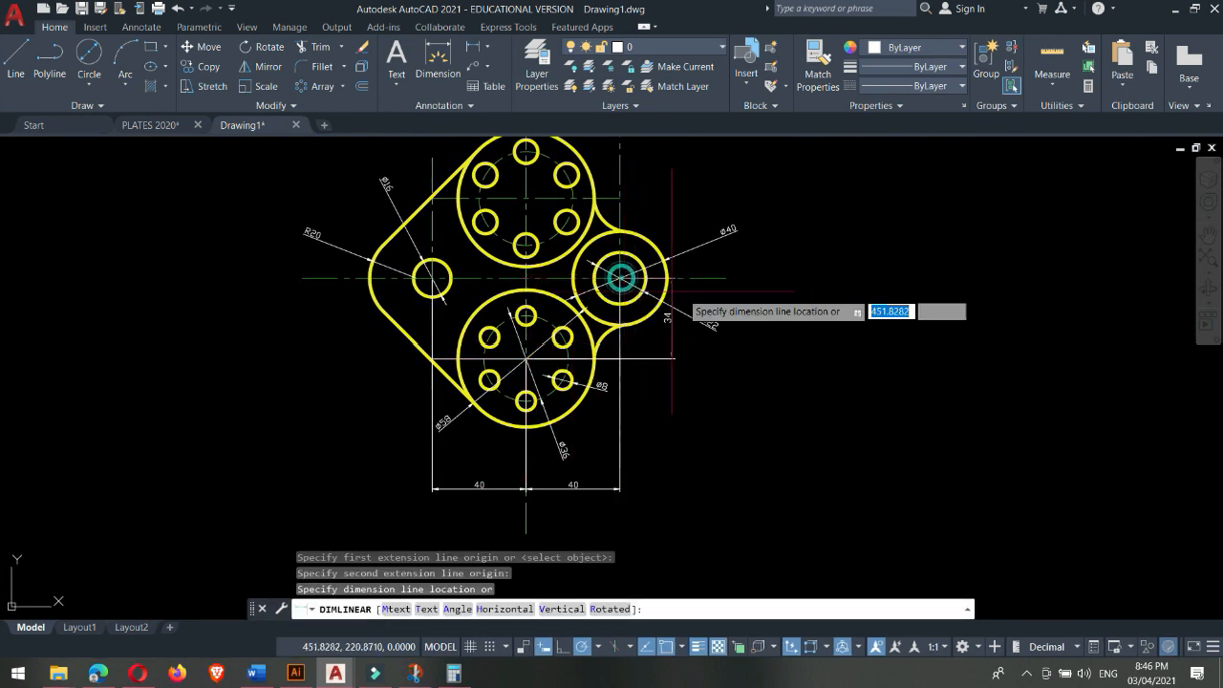
pyautogui.click(776, 333)
# - Add a vertical linear dimension from the upper large circle's centre to the Ø40 circle's centre, in line with the vertical dimension below
pyautogui.moveTo(745, 325); pyautogui.dragTo(747, 368, button='middle')
pyautogui.press('Return')
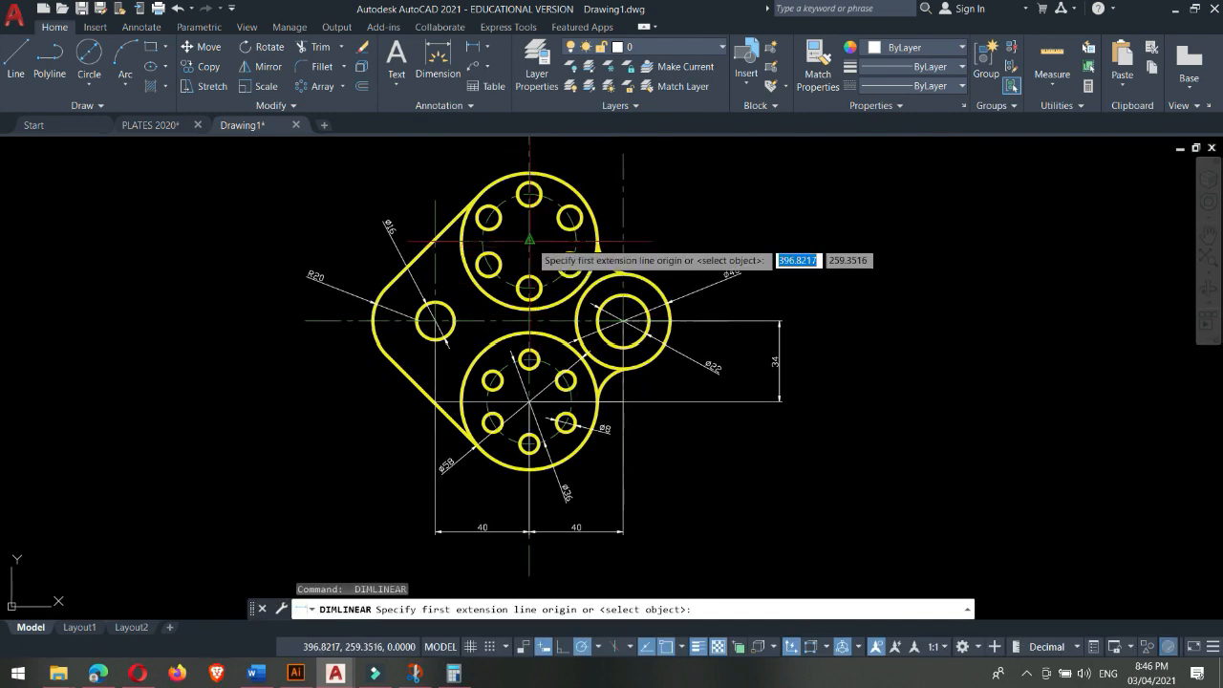
pyautogui.click(529, 241)
pyautogui.click(623, 321)
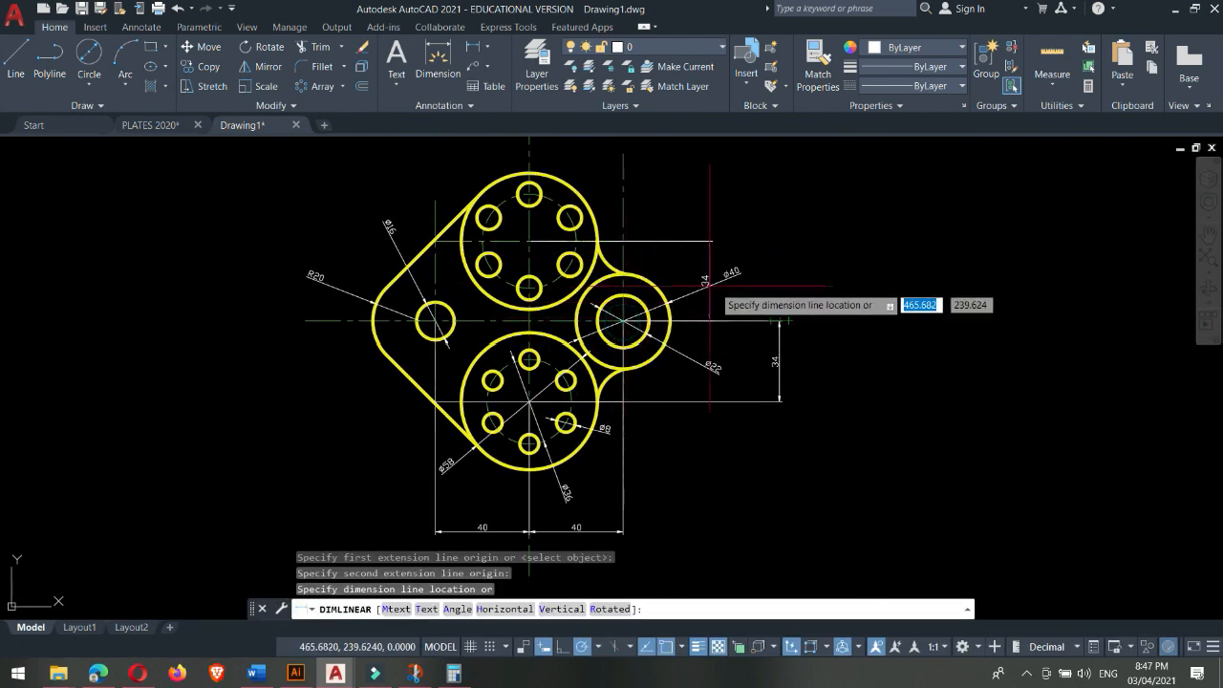
pyautogui.scroll(3, 782, 311)
pyautogui.click(777, 341)
# - Add an overall vertical dimension between the centres of the two large circles, placed outside the two stacked vertical dimensions
pyautogui.scroll(-4, 706, 278)
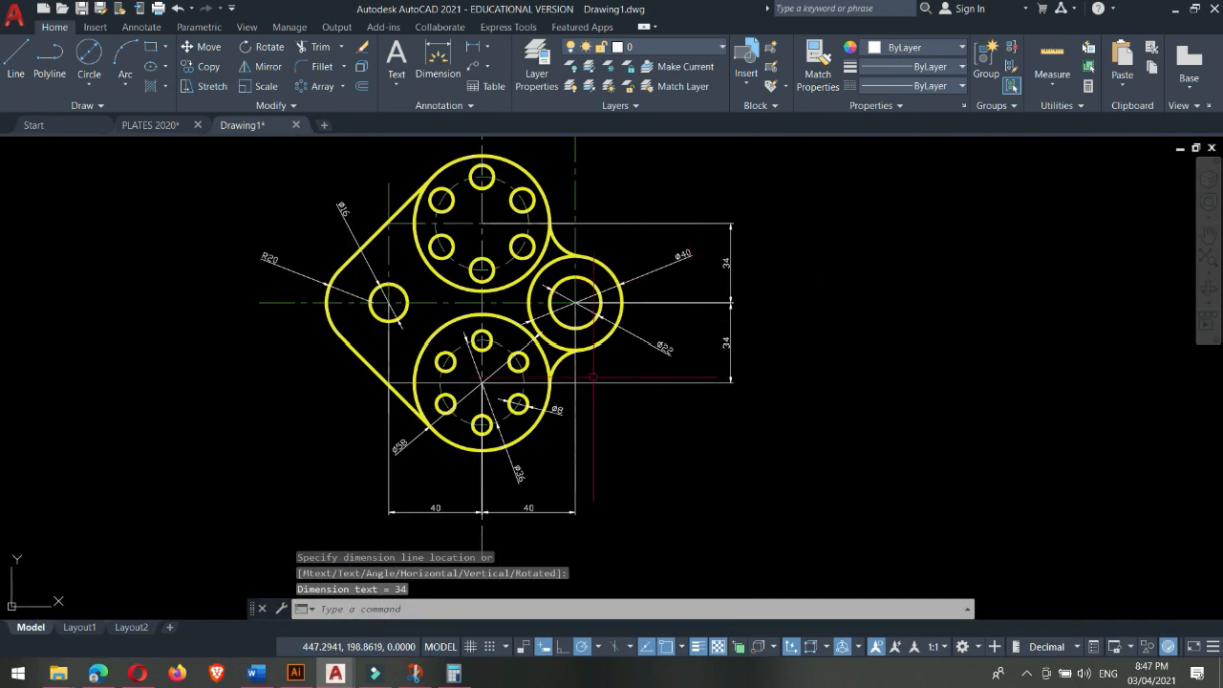
pyautogui.scroll(3, 594, 375)
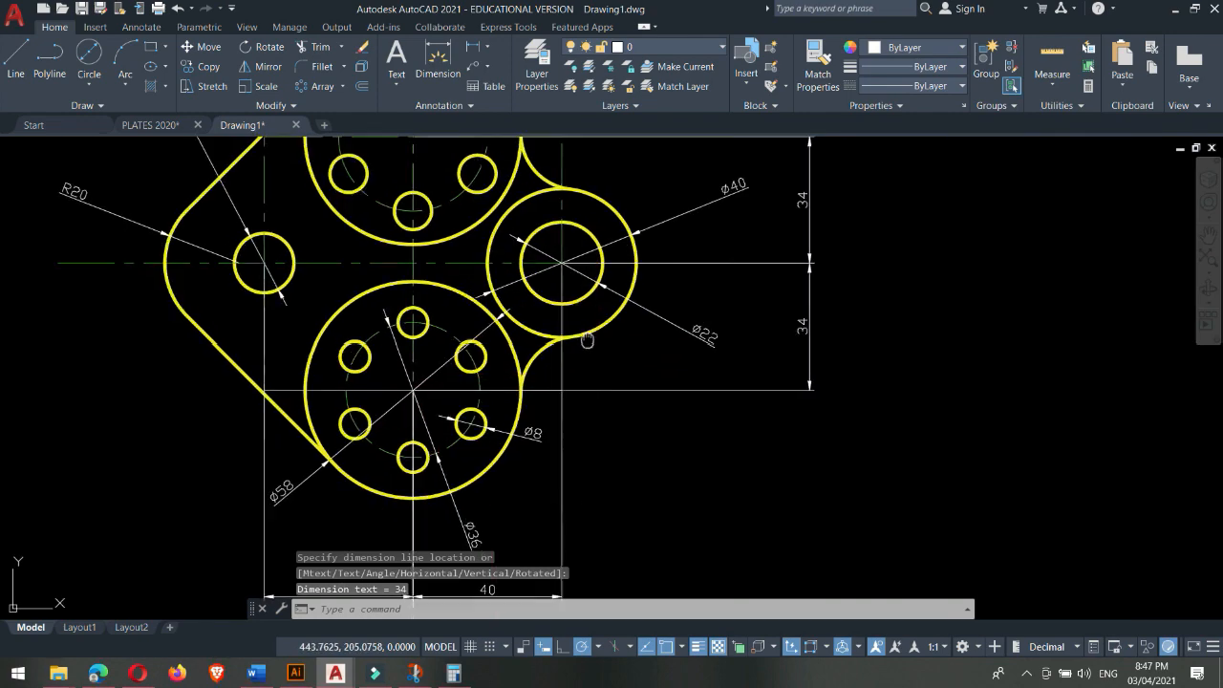
pyautogui.scroll(-3, 596, 379)
pyautogui.press('Return')
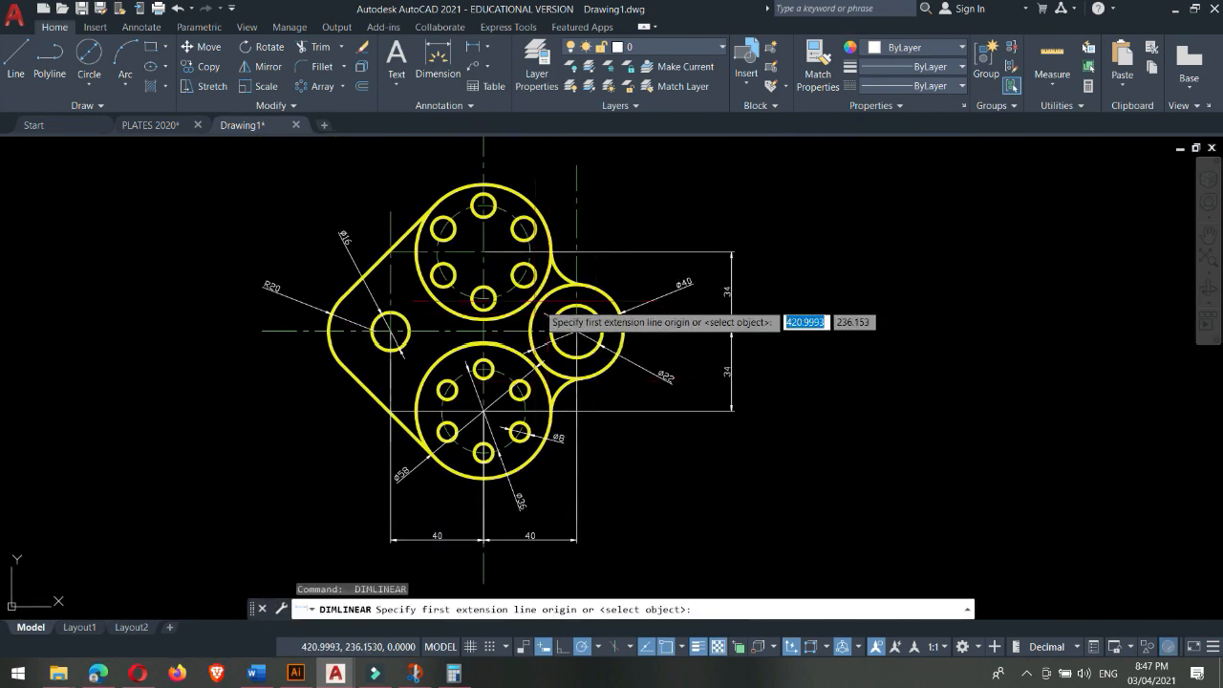
pyautogui.click(483, 253)
pyautogui.click(484, 410)
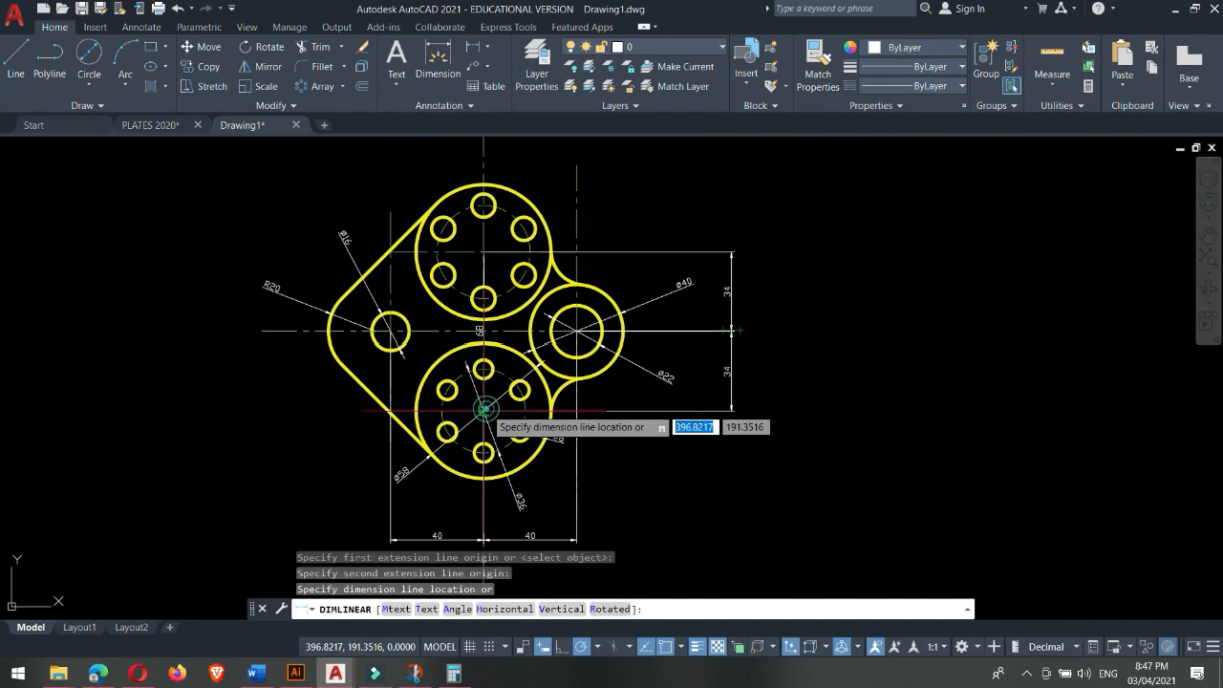
pyautogui.click(761, 438)
# - Add an overall horizontal dimension from the Ø16 circle's centre to the Ø40 circle's centre, placed below the two smaller horizontal dimensions
pyautogui.moveTo(478, 449); pyautogui.dragTo(482, 383, button='middle')
pyautogui.press('Return')
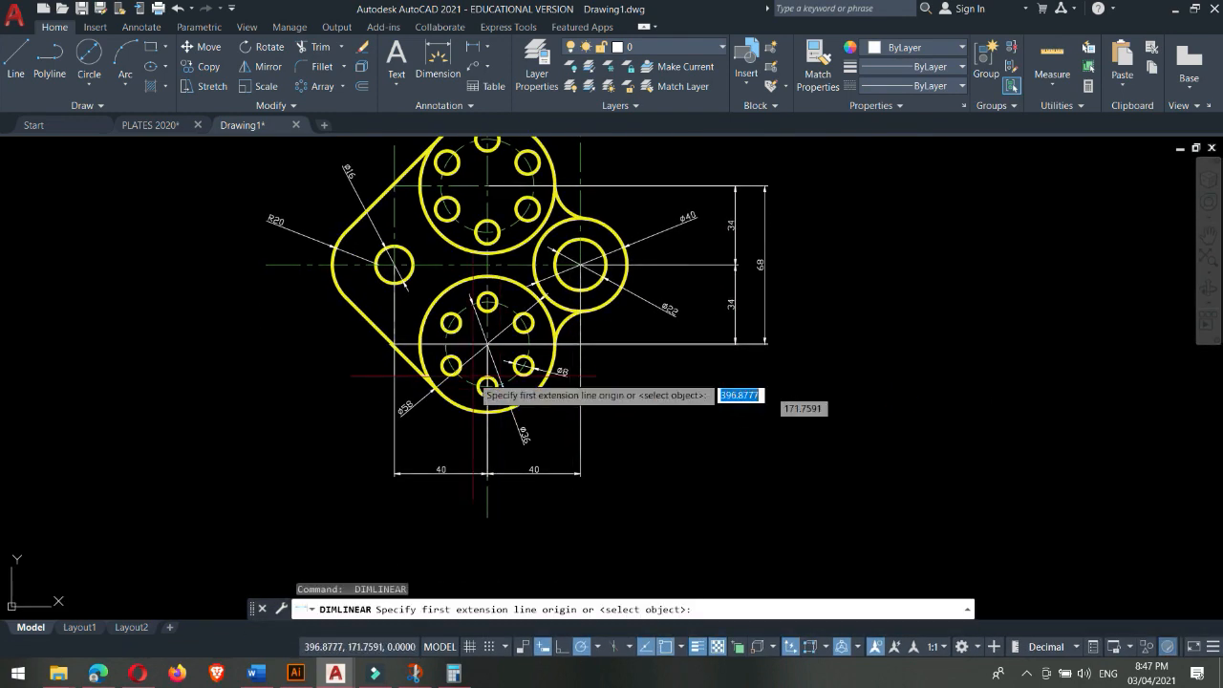
pyautogui.click(393, 264)
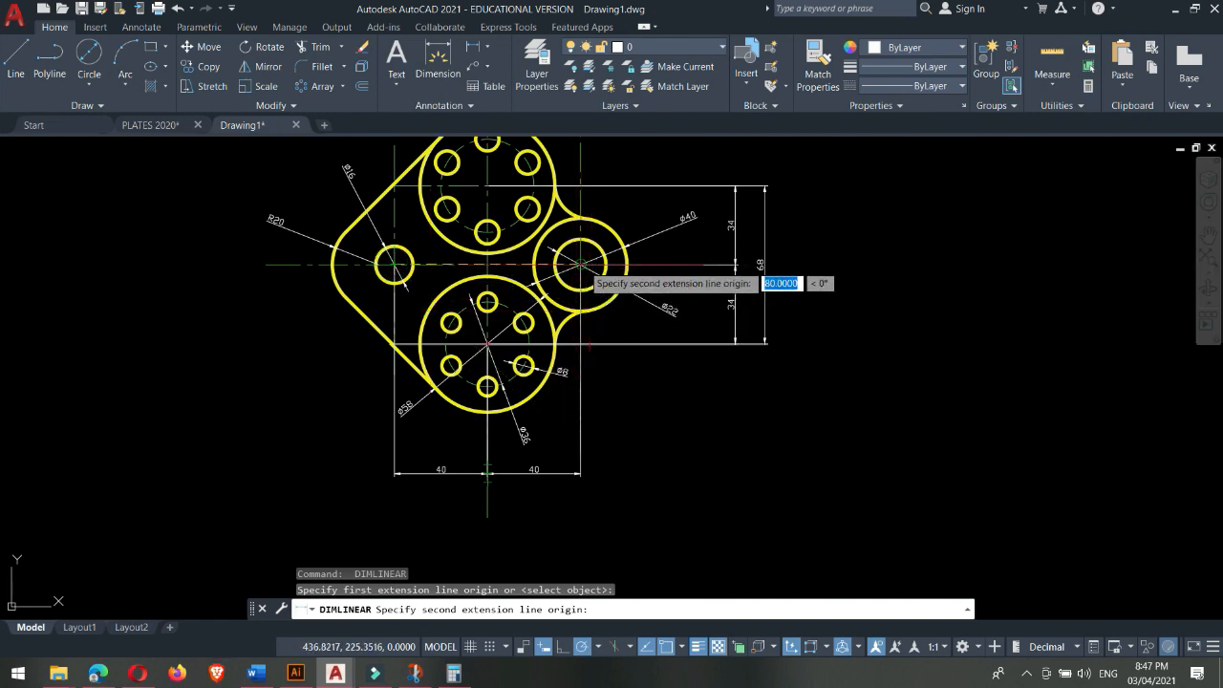
pyautogui.click(581, 264)
pyautogui.click(562, 502)
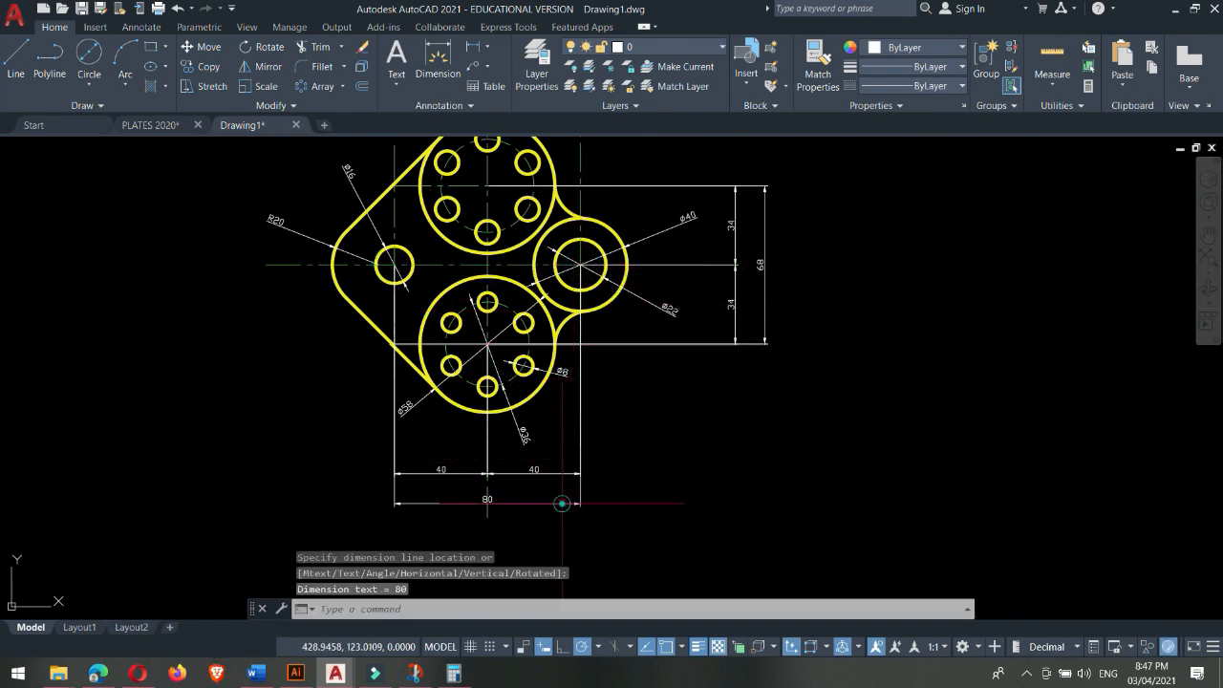
# - Add radius dimensions to the upper and lower fillets joining the large circles to the Ø40 circle, with the text outside the plate
pyautogui.moveTo(630, 407); pyautogui.dragTo(655, 458, button='middle')
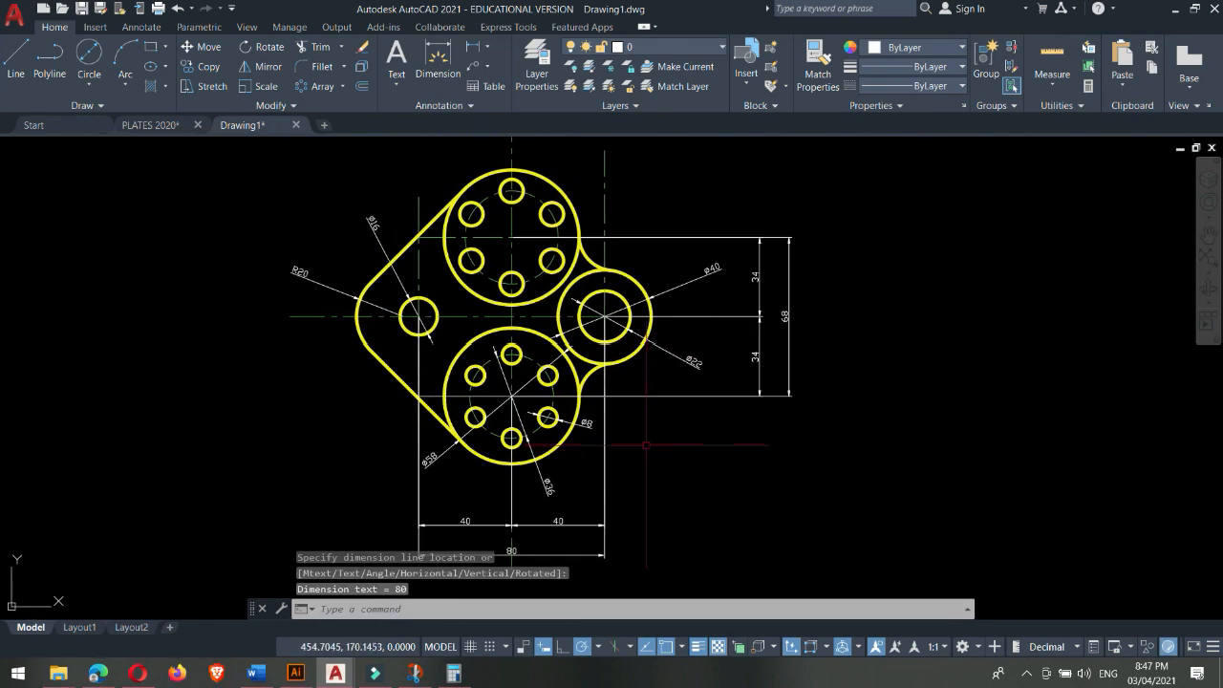
pyautogui.click(487, 49)
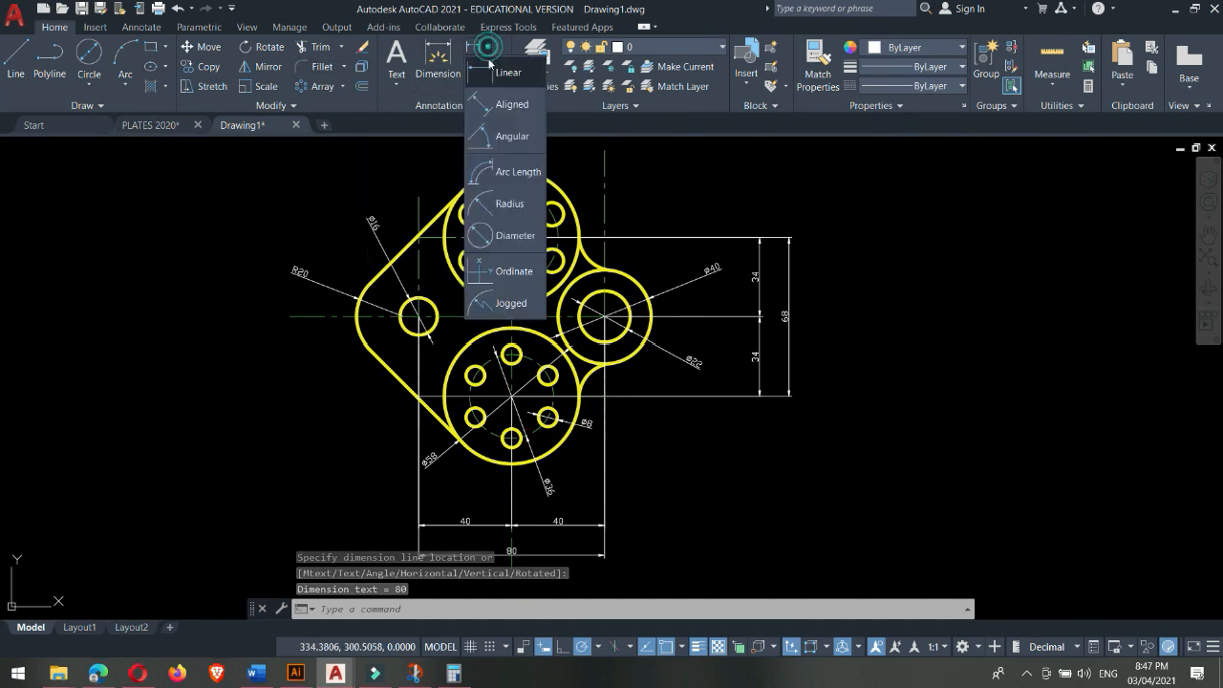
pyautogui.click(506, 201)
pyautogui.click(598, 250)
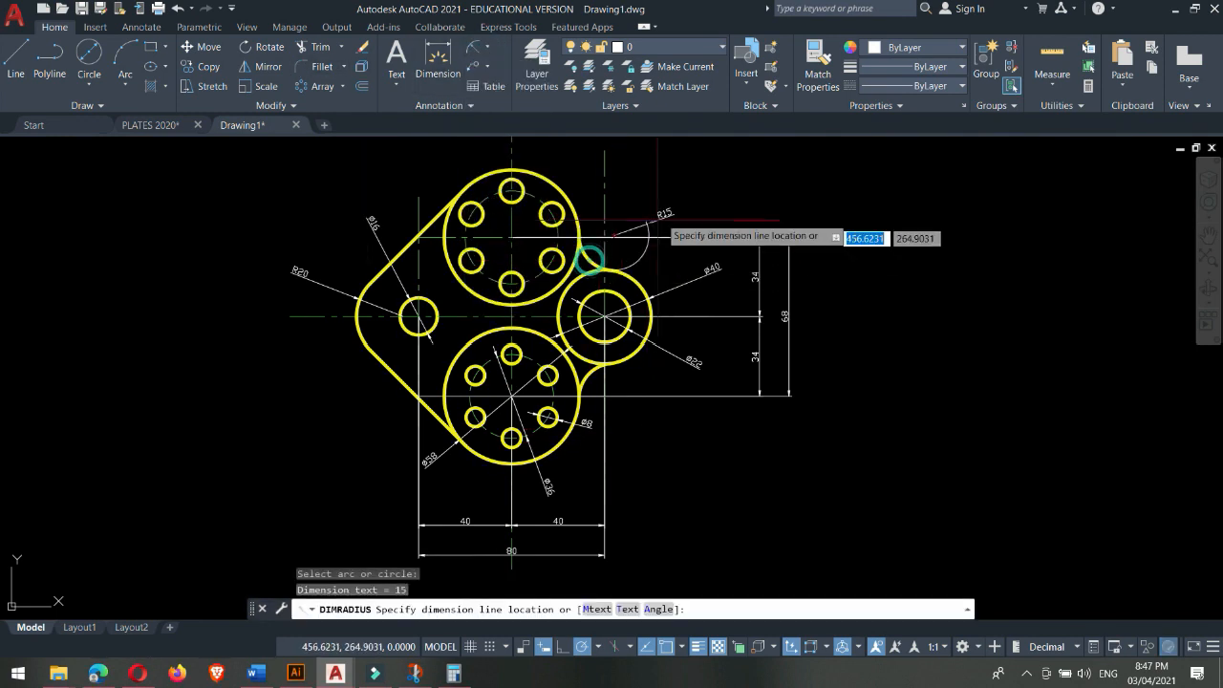
pyautogui.click(664, 206)
pyautogui.press('Return')
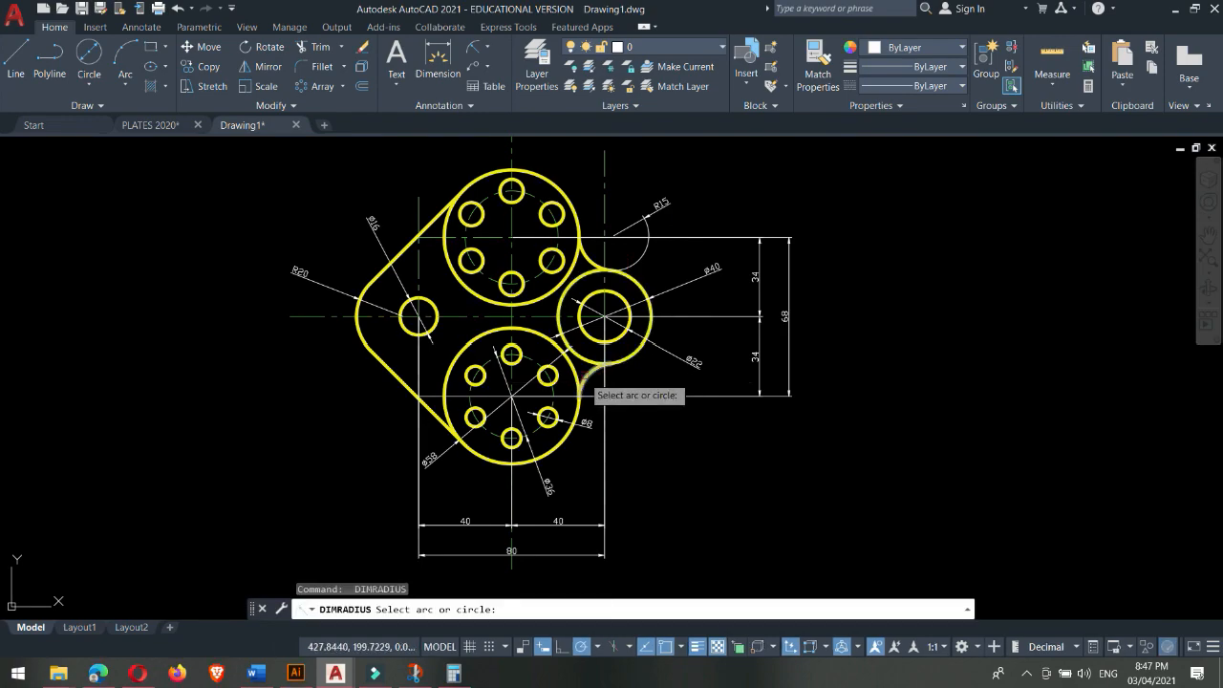
pyautogui.click(585, 377)
pyautogui.click(658, 438)
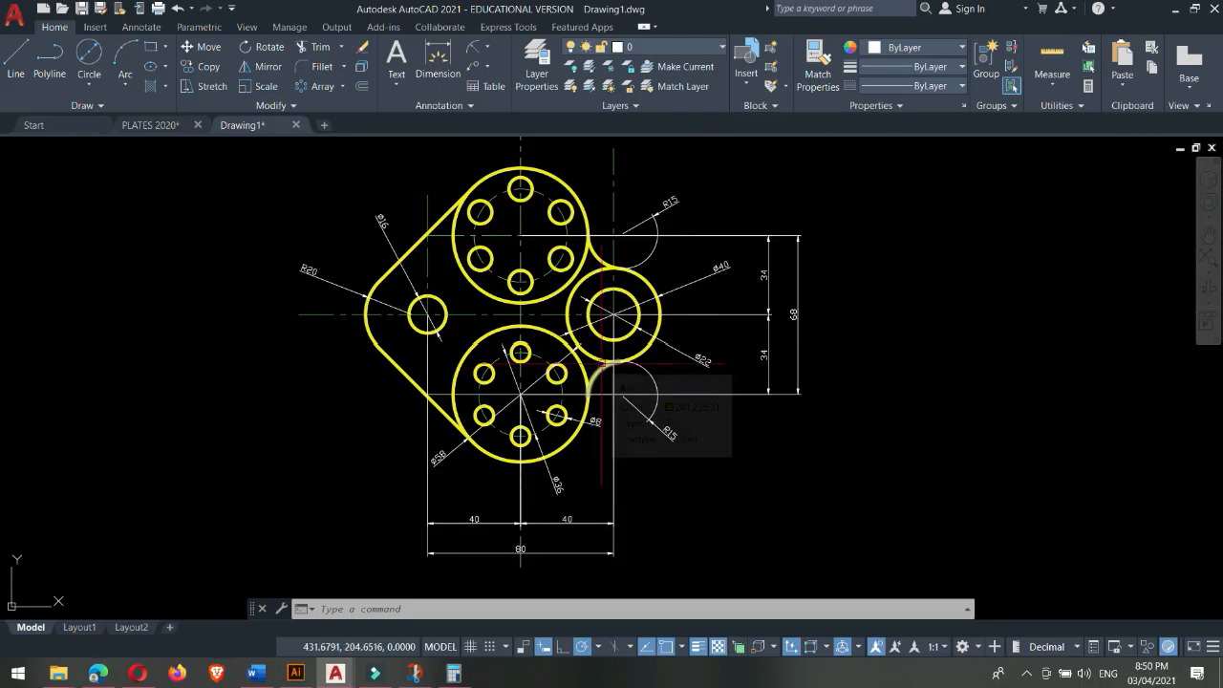
# - Check the PLATES 2020 reference, and add an angular dimension in Drawing1 between the middle horizontal centre line and the upper slanted line, outside the plate
pyautogui.click(165, 125)
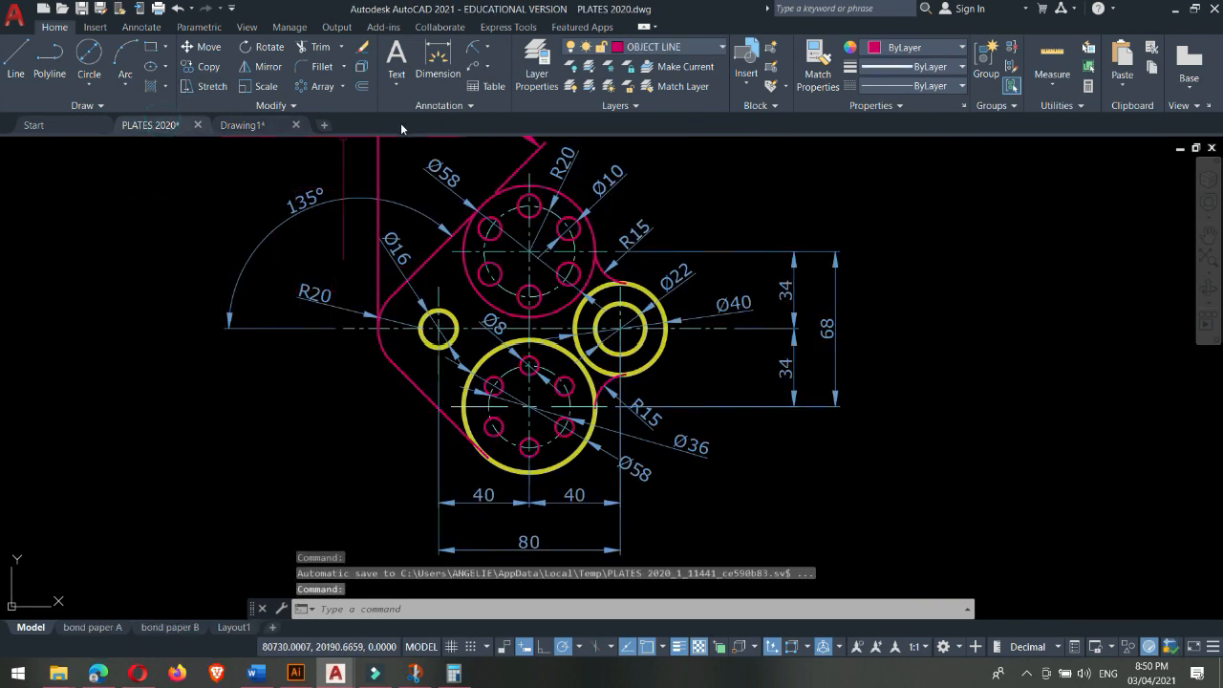
pyautogui.click(257, 129)
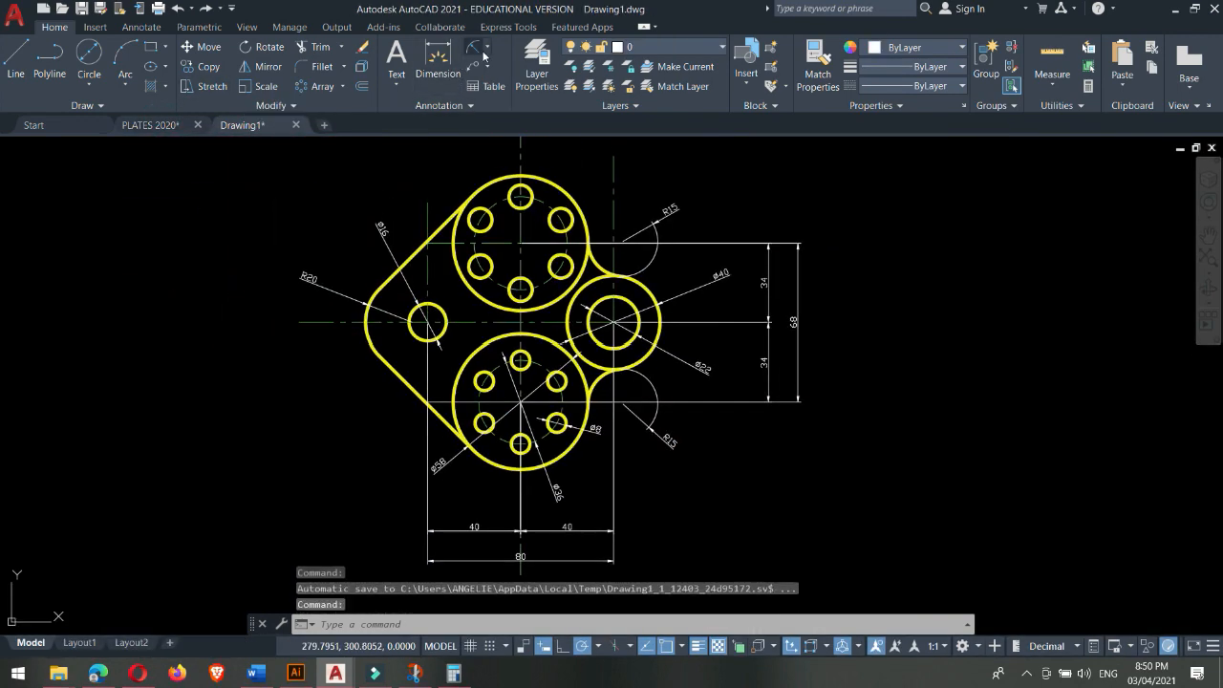
pyautogui.click(486, 53)
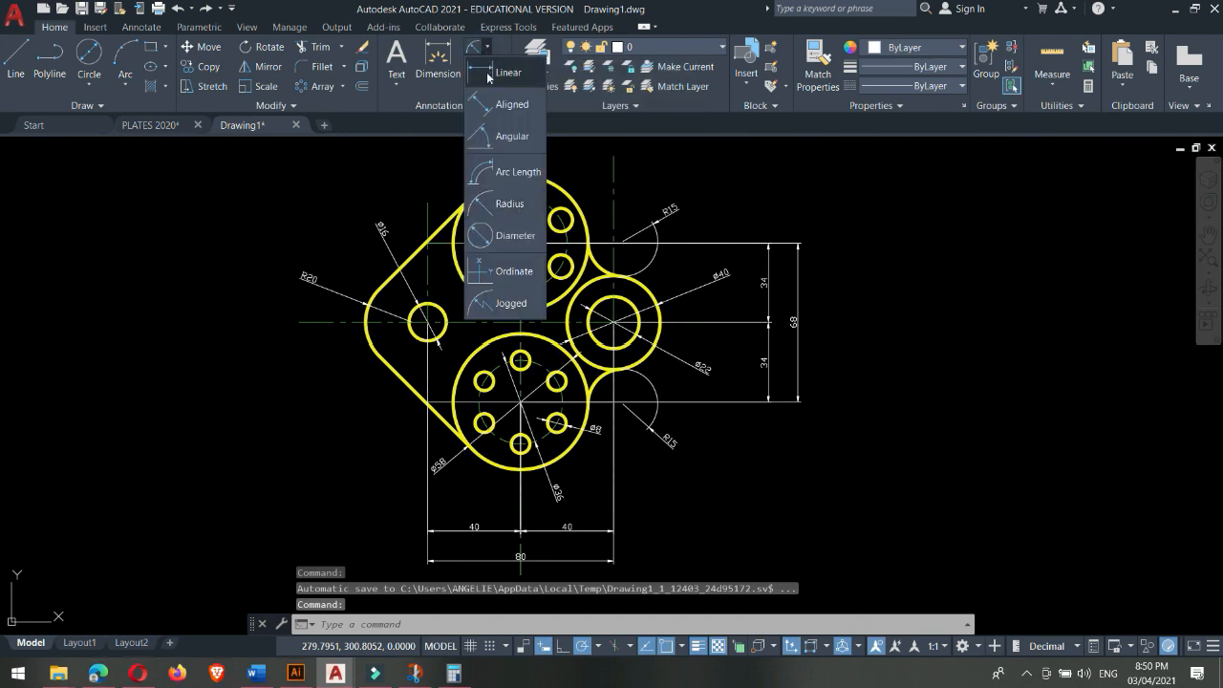
pyautogui.click(506, 140)
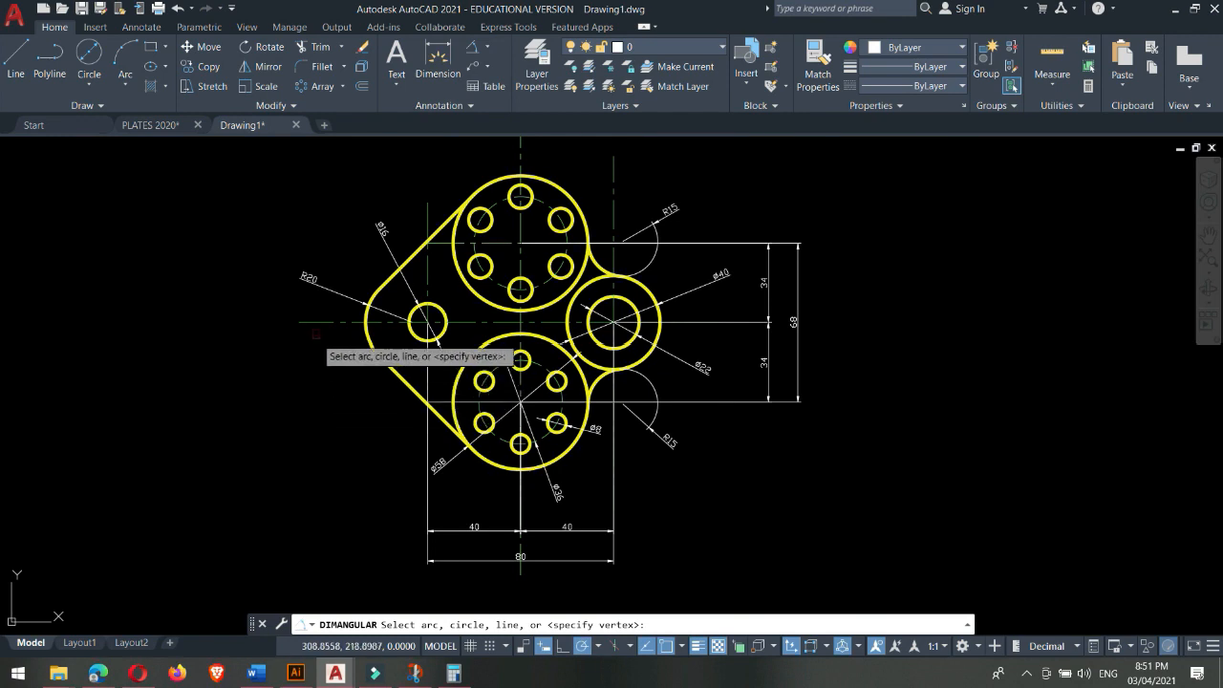
pyautogui.click(308, 321)
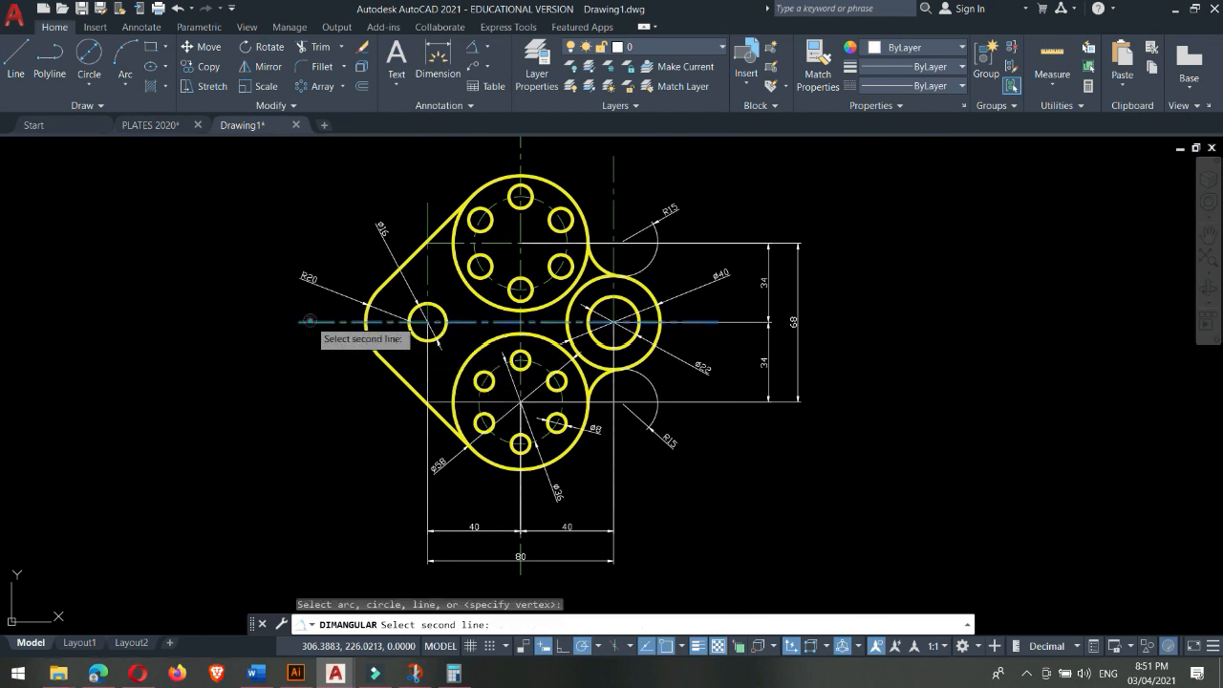
pyautogui.click(422, 245)
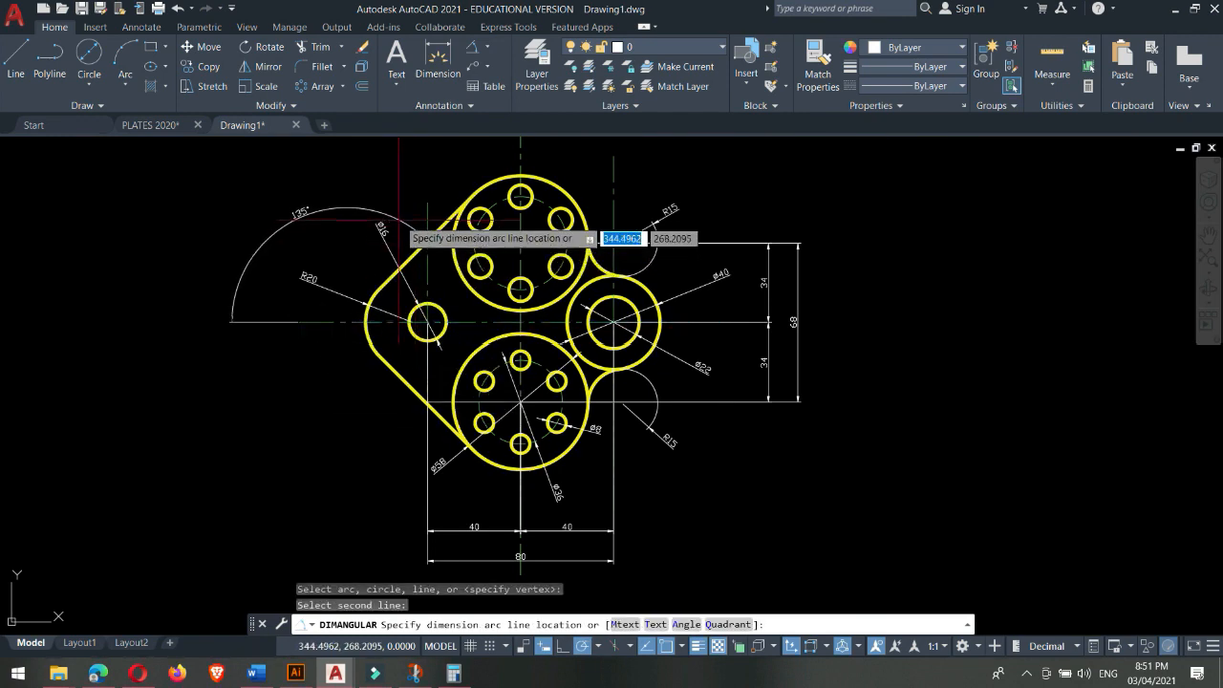
pyautogui.moveTo(291, 186); pyautogui.dragTo(314, 241, button='middle')
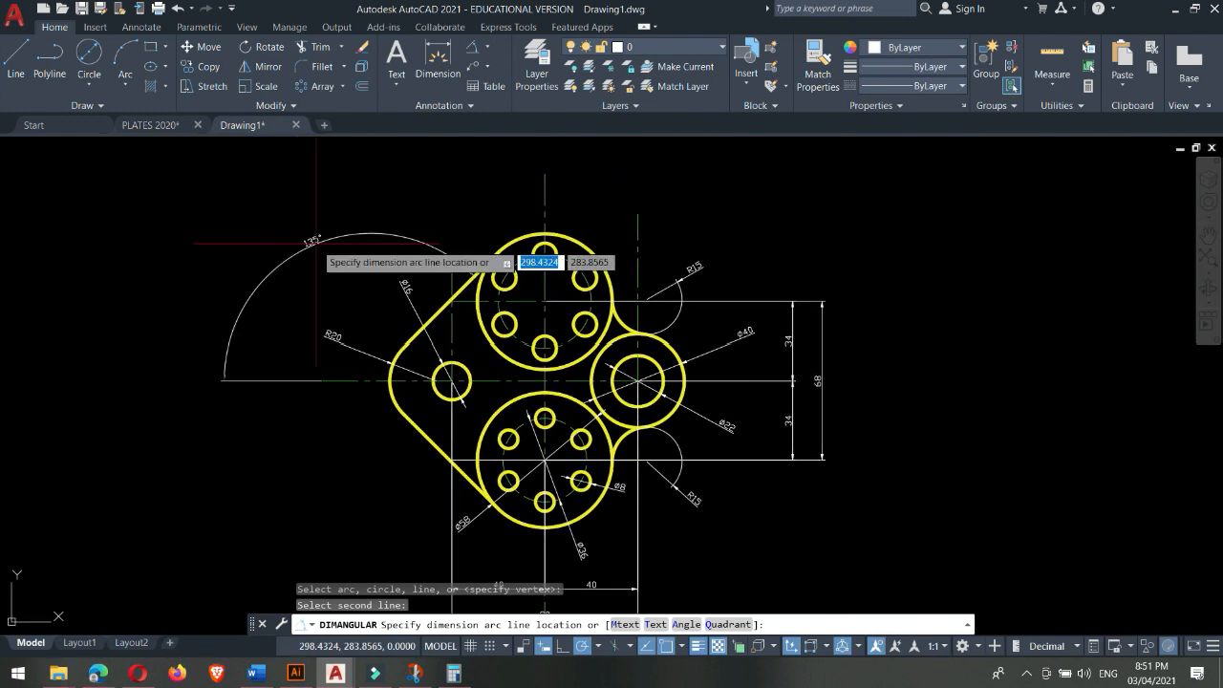
pyautogui.click(288, 225)
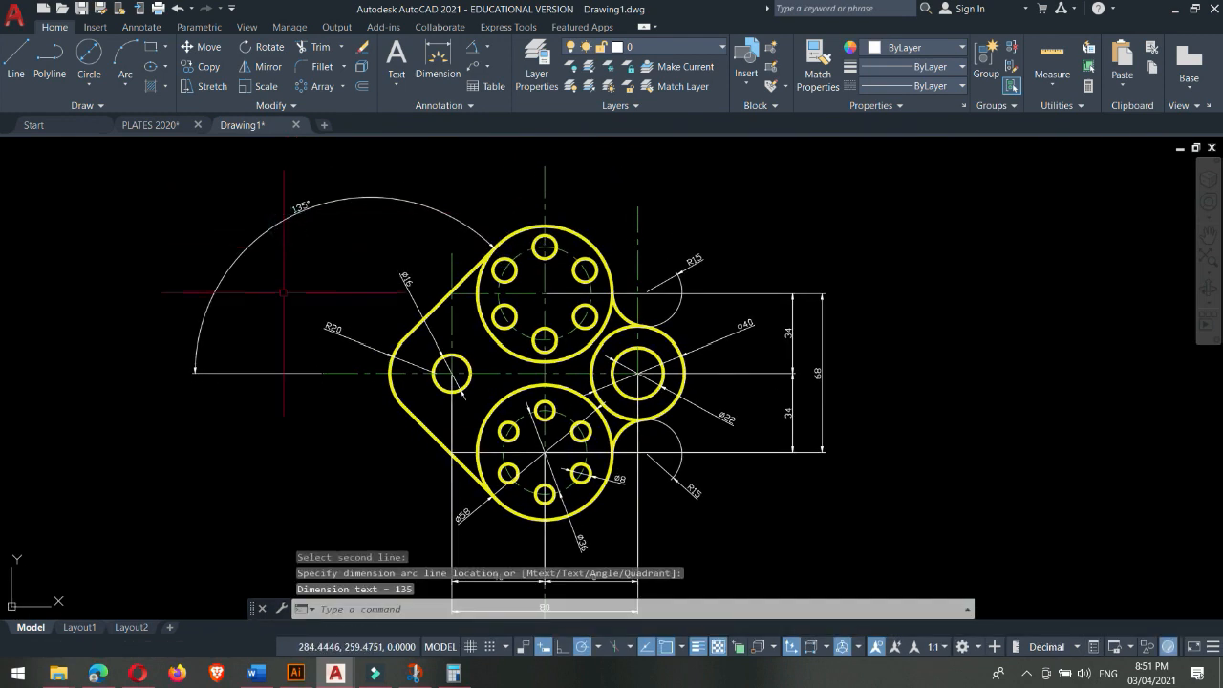